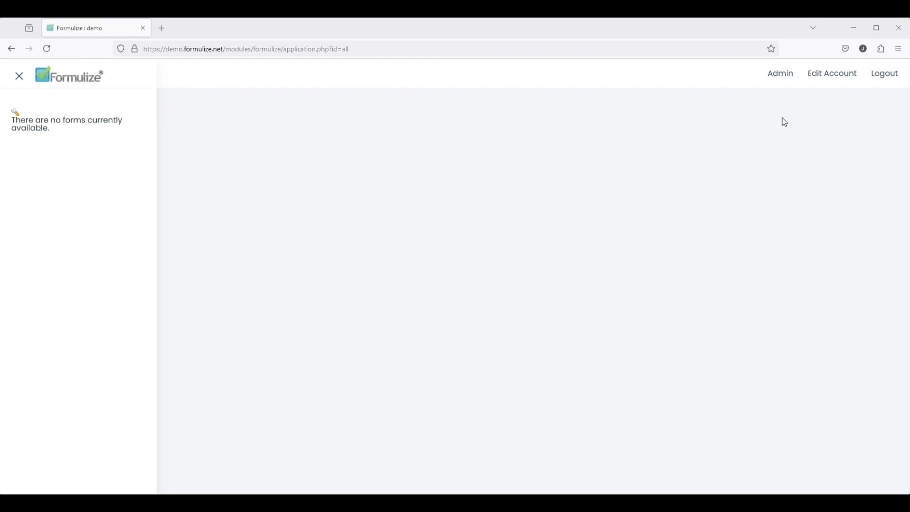
- Create and save a new form titled Artifacts from the admin area
{"action": "left_click", "coordinate": [786, 75]}
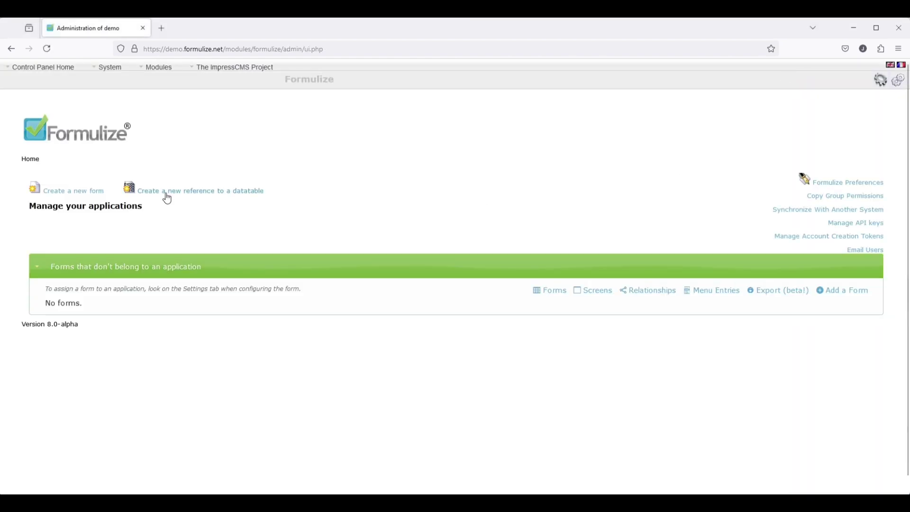
{"action": "left_click", "coordinate": [56, 193]}
{"action": "left_click", "coordinate": [149, 278]}
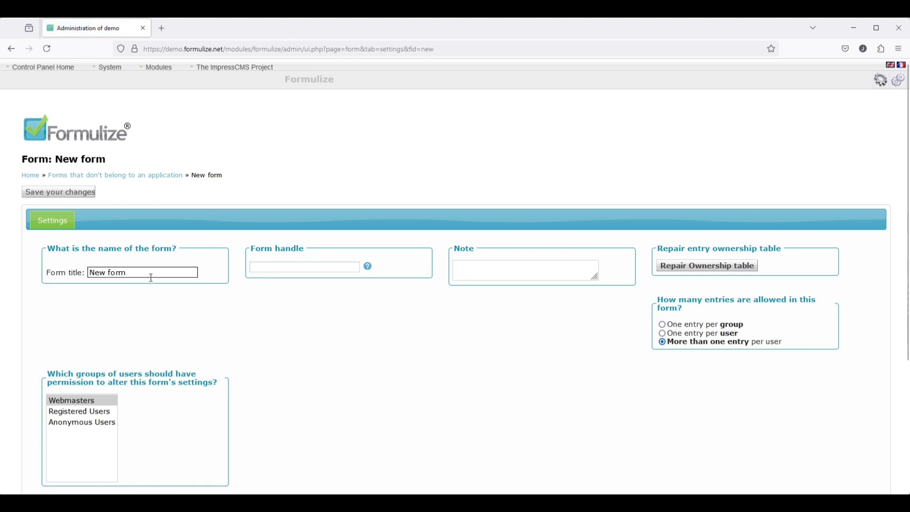
{"action": "type", "text": "Artifacts"}
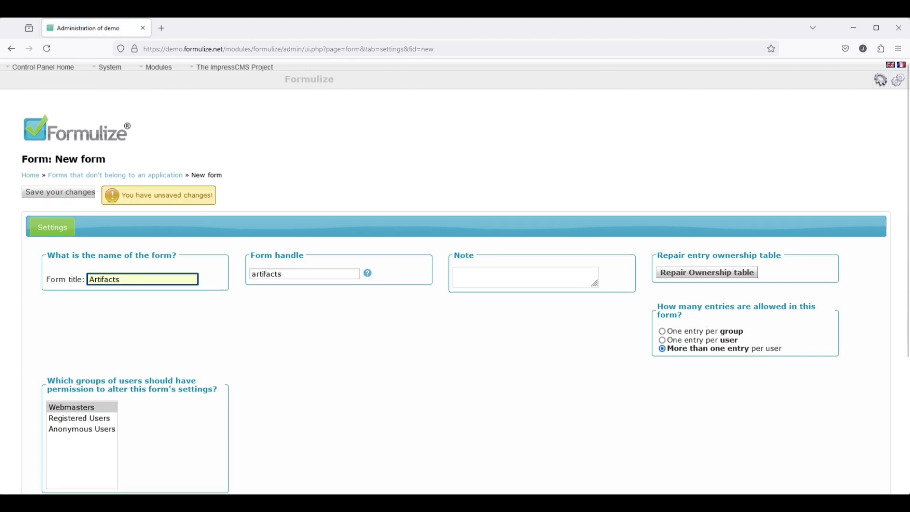
{"action": "left_click", "coordinate": [50, 193]}
- Add a text box captioned 'ID number' with column heading 'Artifact ID Number'
{"action": "left_click", "coordinate": [103, 220]}
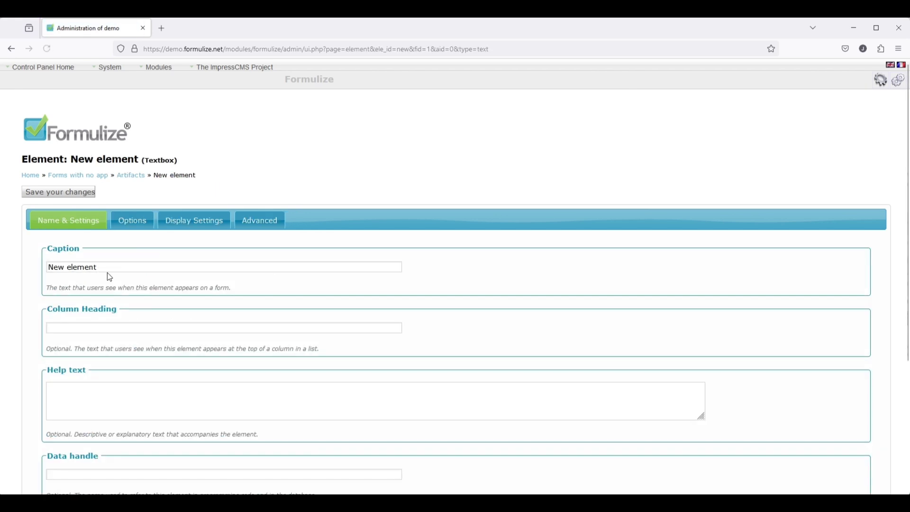
{"action": "left_click_drag", "start_coordinate": [108, 269], "coordinate": [18, 271]}
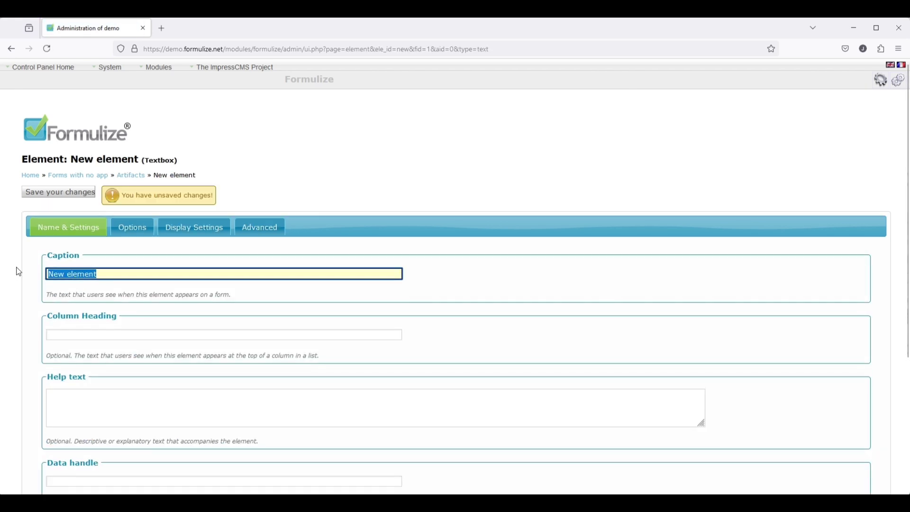
{"action": "type", "text": "ID number"}
{"action": "key", "text": "Tab"}
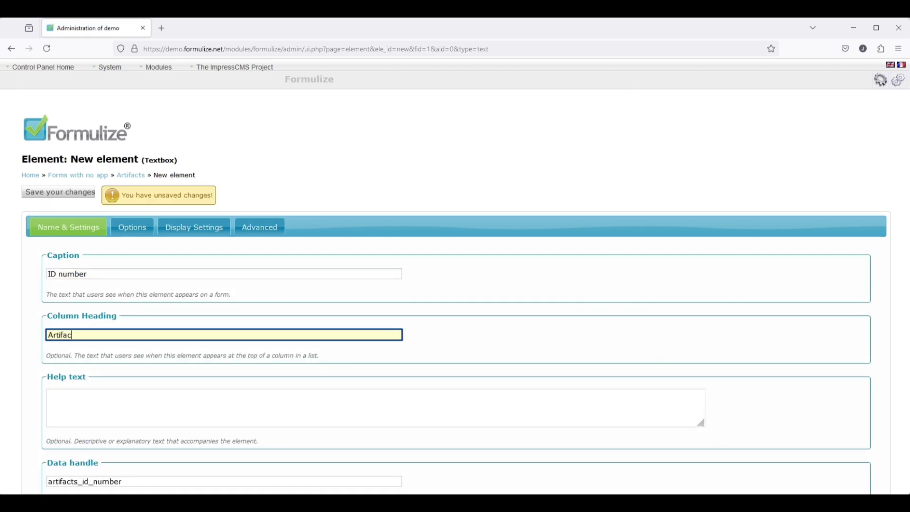
{"action": "type", "text": "Artifact ID Number"}
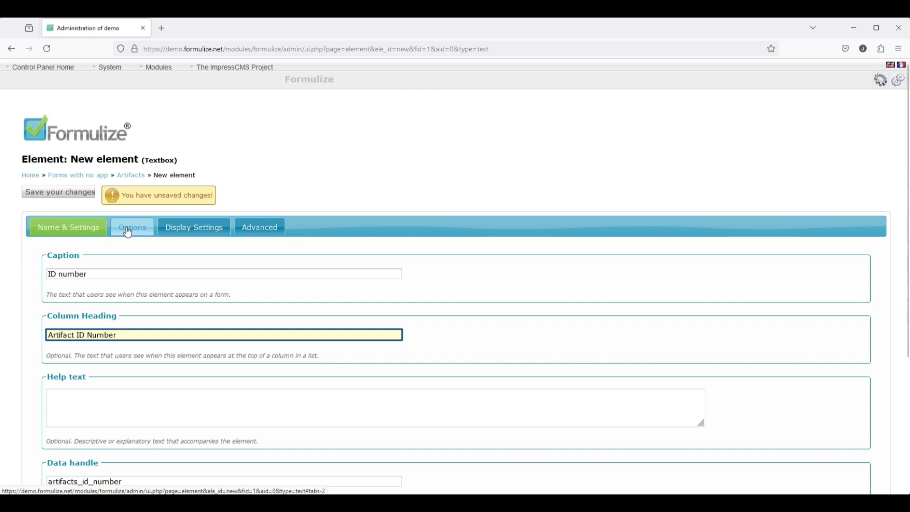
{"action": "left_click", "coordinate": [62, 195]}
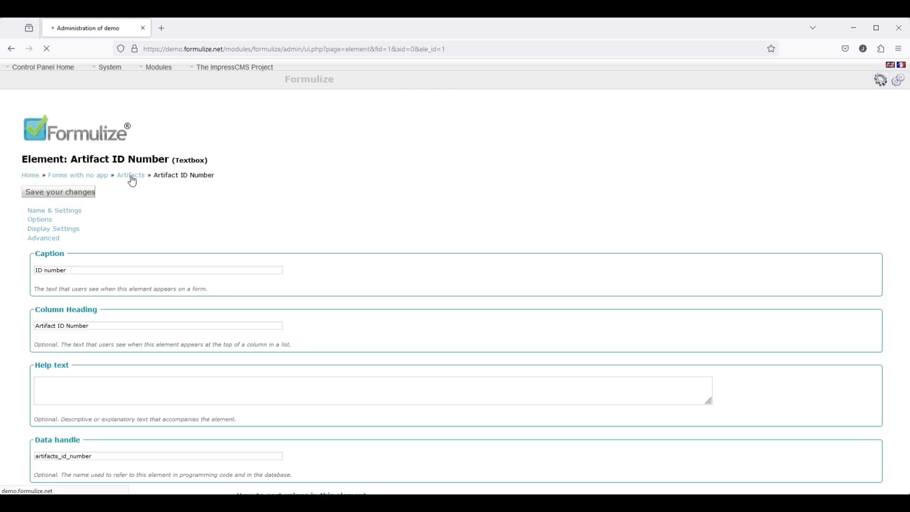
{"action": "left_click", "coordinate": [133, 182]}
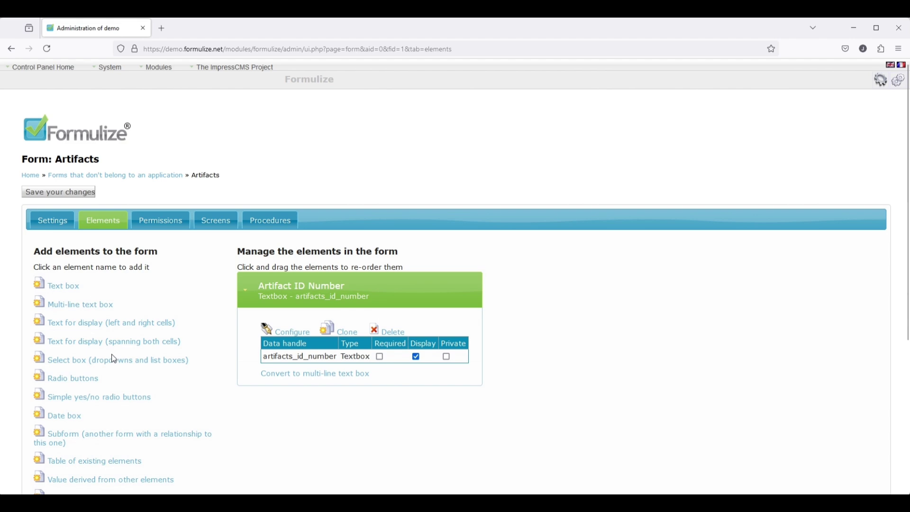
- Add a 'Short name' text box and a 'Full Description' multi-line text element
{"action": "left_click", "coordinate": [62, 286]}
{"action": "type", "text": "Short name"}
{"action": "left_click", "coordinate": [73, 335]}
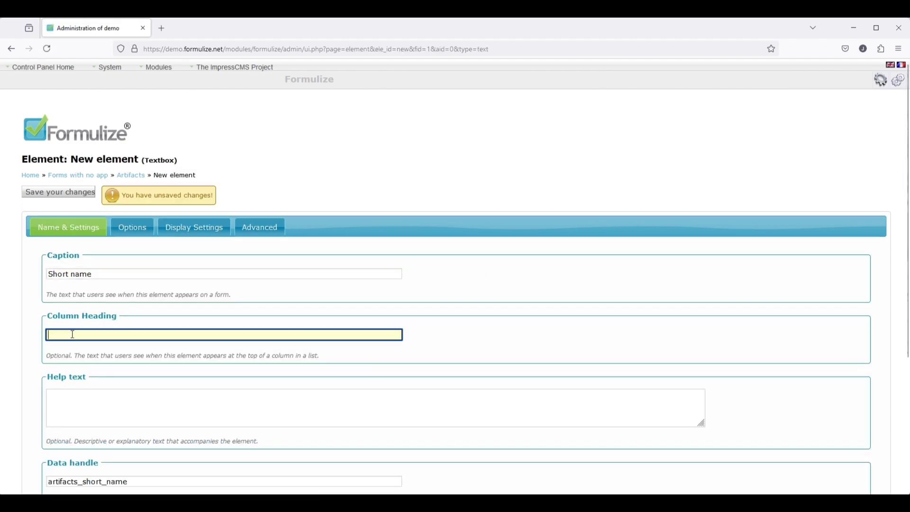
{"action": "left_click", "coordinate": [58, 192]}
{"action": "left_click", "coordinate": [130, 177]}
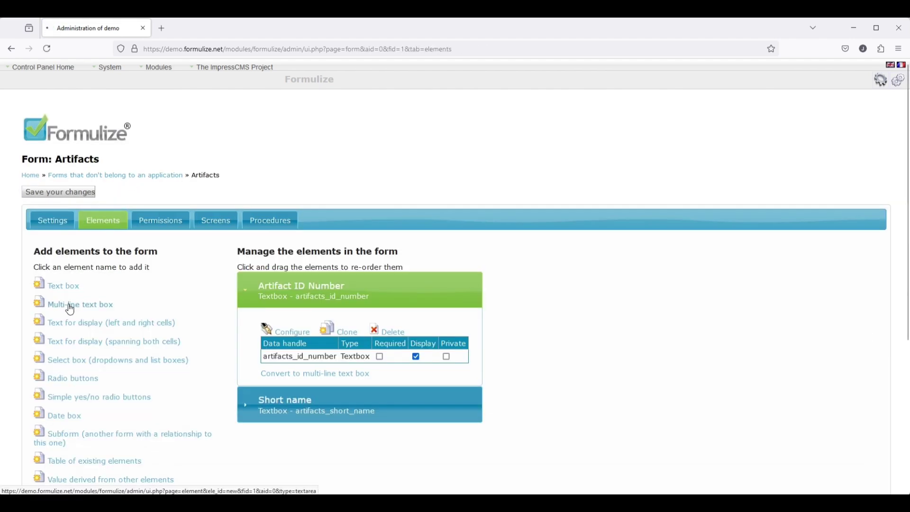
{"action": "left_click", "coordinate": [70, 309]}
{"action": "type", "text": "Full Description"}
{"action": "left_click", "coordinate": [45, 195]}
{"action": "left_click", "coordinate": [129, 176]}
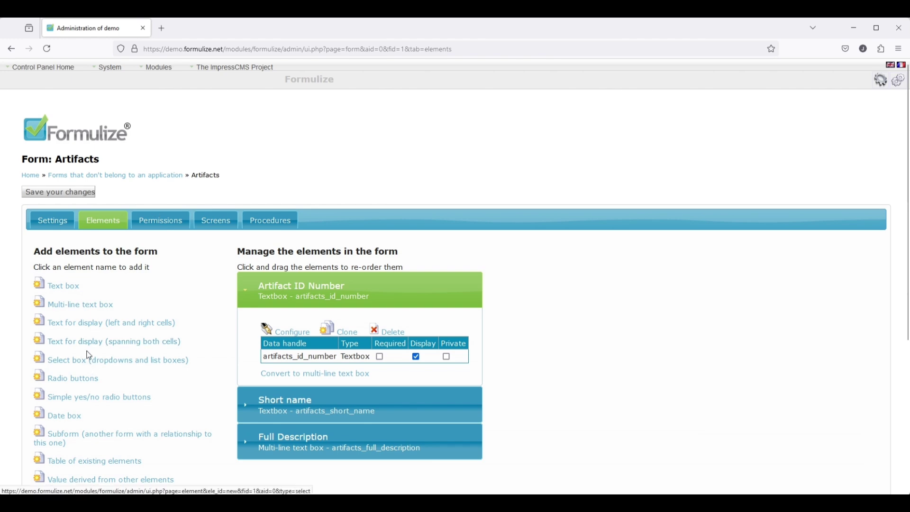
- Add the Height text box element
{"action": "left_click", "coordinate": [62, 285]}
{"action": "left_click", "coordinate": [128, 220]}
{"action": "scroll", "coordinate": [142, 379], "scroll_direction": "down", "scroll_amount": 6}
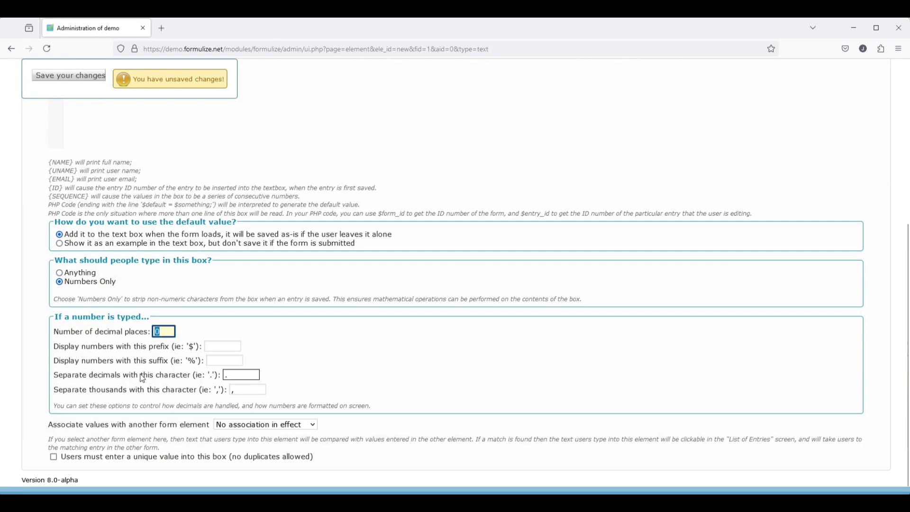
{"action": "scroll", "coordinate": [134, 382], "scroll_direction": "up", "scroll_amount": 6}
{"action": "left_click", "coordinate": [59, 192]}
{"action": "left_click", "coordinate": [131, 177]}
- Add a Width text box that accepts numbers only
{"action": "scroll", "coordinate": [64, 191], "scroll_direction": "down", "scroll_amount": 2}
{"action": "left_click", "coordinate": [64, 189]}
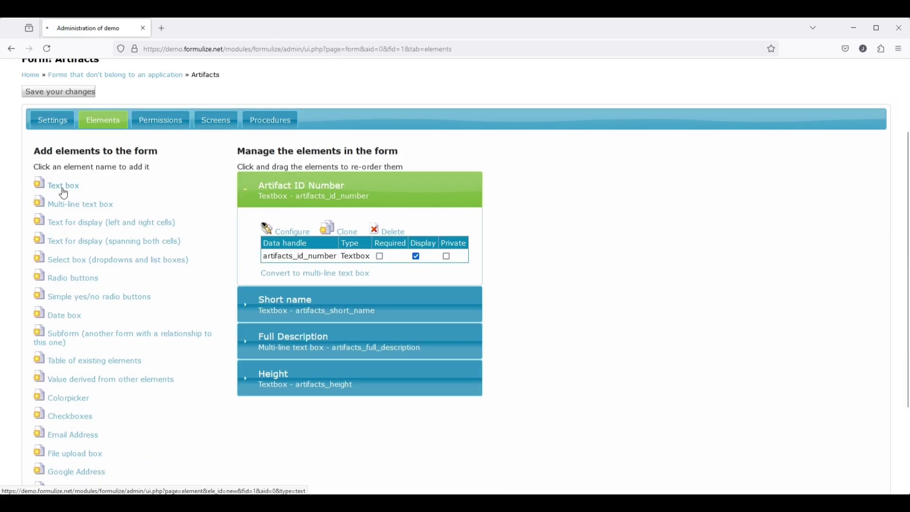
{"action": "type", "text": "Width"}
{"action": "left_click", "coordinate": [129, 223]}
{"action": "scroll", "coordinate": [77, 332], "scroll_direction": "down", "scroll_amount": 4}
{"action": "left_click", "coordinate": [78, 334]}
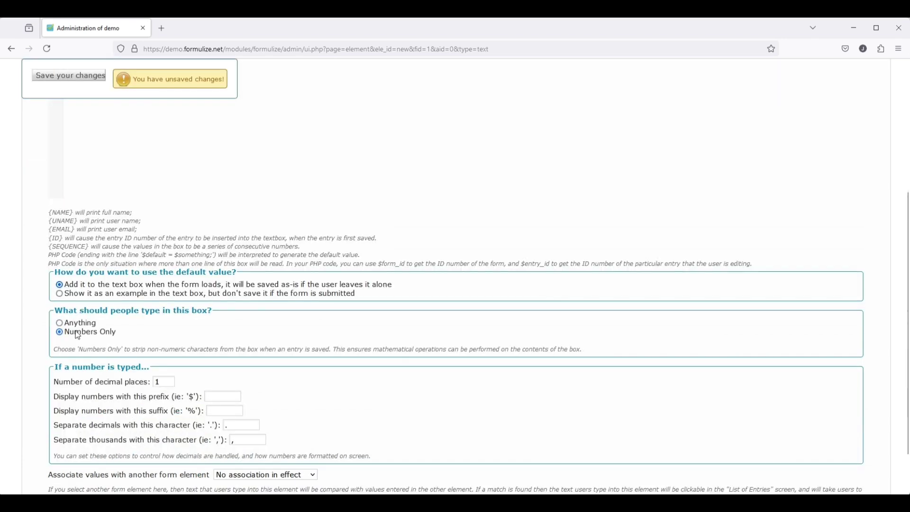
{"action": "key", "text": "ctrl+s"}
{"action": "scroll", "coordinate": [112, 345], "scroll_direction": "up", "scroll_amount": 5}
{"action": "left_click", "coordinate": [131, 176]}
- Add a Depth text box with size 5 that accepts numbers only
{"action": "scroll", "coordinate": [144, 314], "scroll_direction": "down", "scroll_amount": 4}
{"action": "left_click", "coordinate": [66, 190]}
{"action": "left_click_drag", "start_coordinate": [98, 265], "coordinate": [12, 262]}
{"action": "type", "text": "Depth"}
{"action": "scroll", "coordinate": [112, 308], "scroll_direction": "down", "scroll_amount": 3}
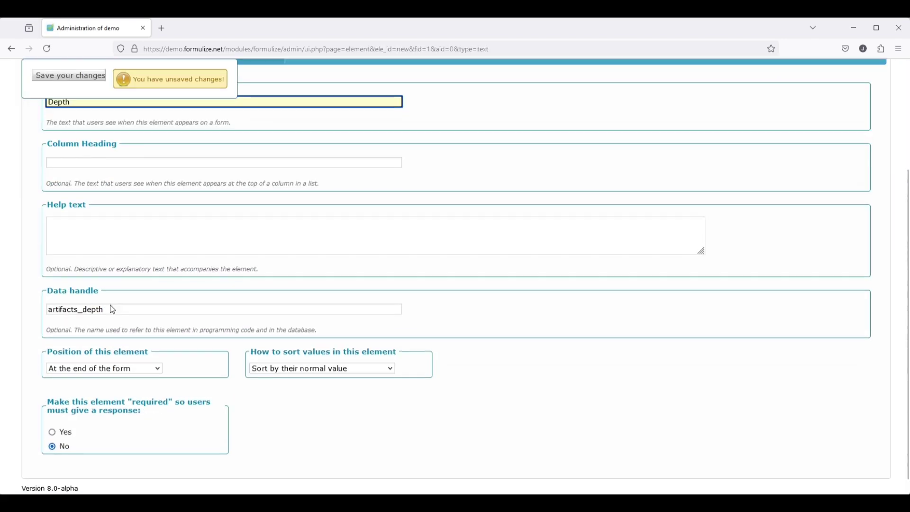
{"action": "scroll", "coordinate": [112, 309], "scroll_direction": "up", "scroll_amount": 4}
{"action": "left_click", "coordinate": [129, 226]}
{"action": "double_click", "coordinate": [82, 253]}
{"action": "type", "text": "5"}
{"action": "scroll", "coordinate": [85, 343], "scroll_direction": "down", "scroll_amount": 4}
{"action": "left_click", "coordinate": [86, 331]}
{"action": "key", "text": "ctrl+s"}
- Begin a new 'table of existing elements' element and view its options
{"action": "left_click", "coordinate": [131, 176]}
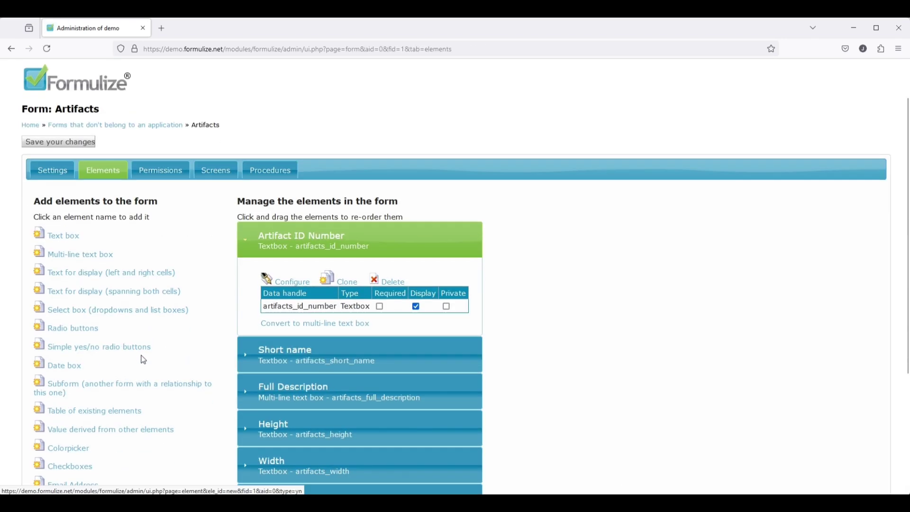
{"action": "left_click", "coordinate": [90, 410]}
{"action": "left_click", "coordinate": [132, 224]}
- Give the Dimensions table captions 'Height / Width', starting at Height, and place it above Height
{"action": "left_click", "coordinate": [122, 422]}
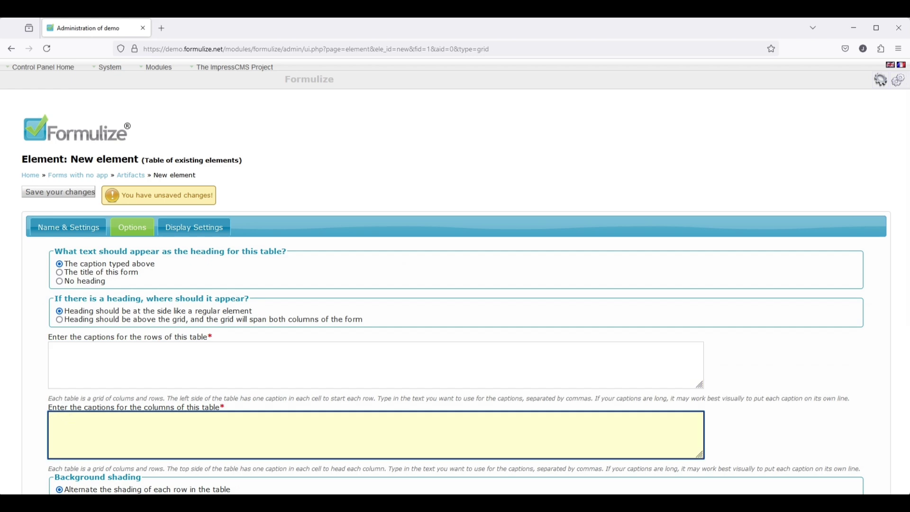
{"action": "type", "text": "Height / Width"}
{"action": "scroll", "coordinate": [121, 423], "scroll_direction": "down", "scroll_amount": 3}
{"action": "left_click", "coordinate": [379, 419]}
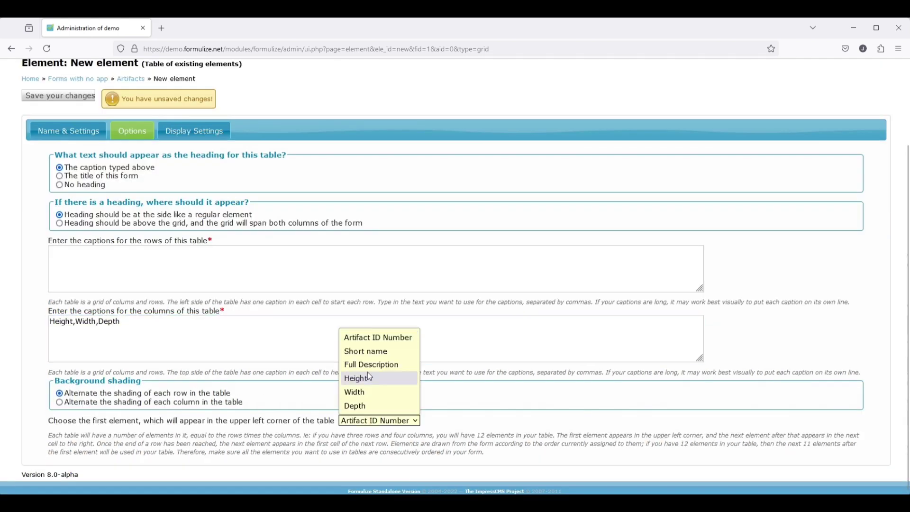
{"action": "left_click", "coordinate": [370, 378]}
{"action": "left_click", "coordinate": [59, 95]}
{"action": "left_click", "coordinate": [129, 176]}
{"action": "scroll", "coordinate": [325, 285], "scroll_direction": "down", "scroll_amount": 5}
{"action": "left_click_drag", "start_coordinate": [323, 367], "coordinate": [323, 260]}
{"action": "left_click", "coordinate": [70, 76]}
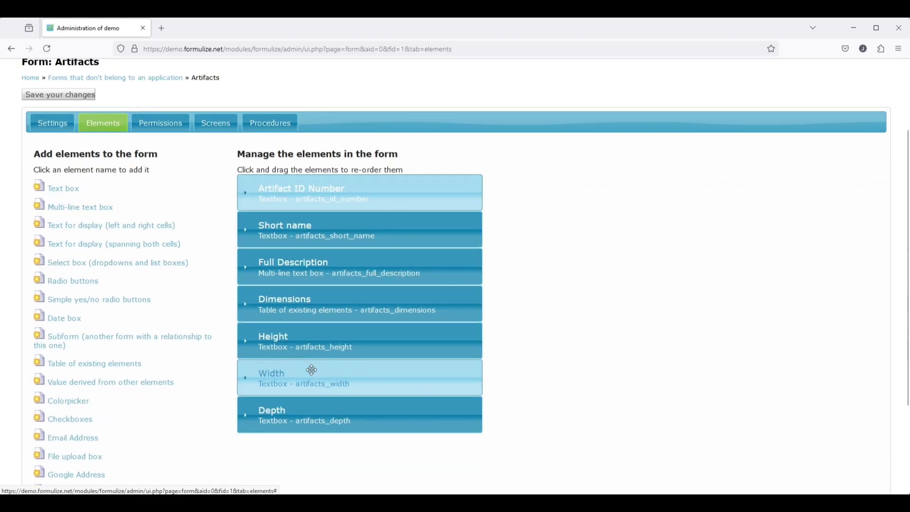
- Start a 'Year of origin' text box with size 4
{"action": "left_click", "coordinate": [56, 189]}
{"action": "type", "text": "Year of origin"}
{"action": "left_click", "coordinate": [88, 399]}
{"action": "type", "text": "Or apprximate"}
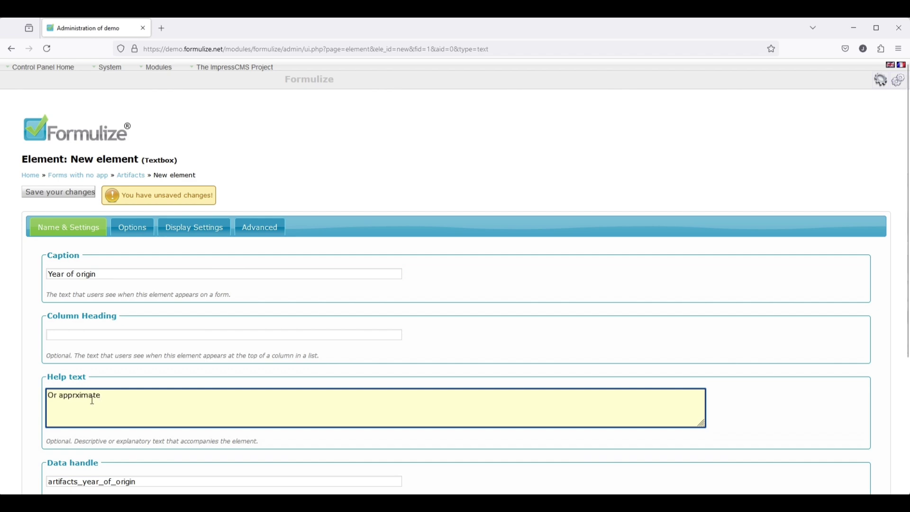
{"action": "type", "text": "oximate year"}
{"action": "scroll", "coordinate": [136, 364], "scroll_direction": "down", "scroll_amount": 3}
{"action": "scroll", "coordinate": [136, 364], "scroll_direction": "up", "scroll_amount": 3}
{"action": "key", "text": "BackSpace"}
{"action": "key", "text": "BackSpace"}
{"action": "key", "text": "BackSpace"}
{"action": "key", "text": "BackSpace"}
{"action": "key", "text": "BackSpace"}
{"action": "key", "text": "BackSpace"}
{"action": "key", "text": "BackSpace"}
{"action": "key", "text": "BackSpace"}
{"action": "key", "text": "BackSpace"}
{"action": "key", "text": "BackSpace"}
{"action": "key", "text": "BackSpace"}
{"action": "key", "text": "BackSpace"}
{"action": "key", "text": "BackSpace"}
{"action": "key", "text": "BackSpace"}
{"action": "key", "text": "BackSpace"}
{"action": "key", "text": "BackSpace"}
{"action": "key", "text": "BackSpace"}
{"action": "key", "text": "BackSpace"}
{"action": "key", "text": "BackSpace"}
{"action": "left_click", "coordinate": [132, 228]}
{"action": "double_click", "coordinate": [83, 254]}
{"action": "type", "text": "4"}
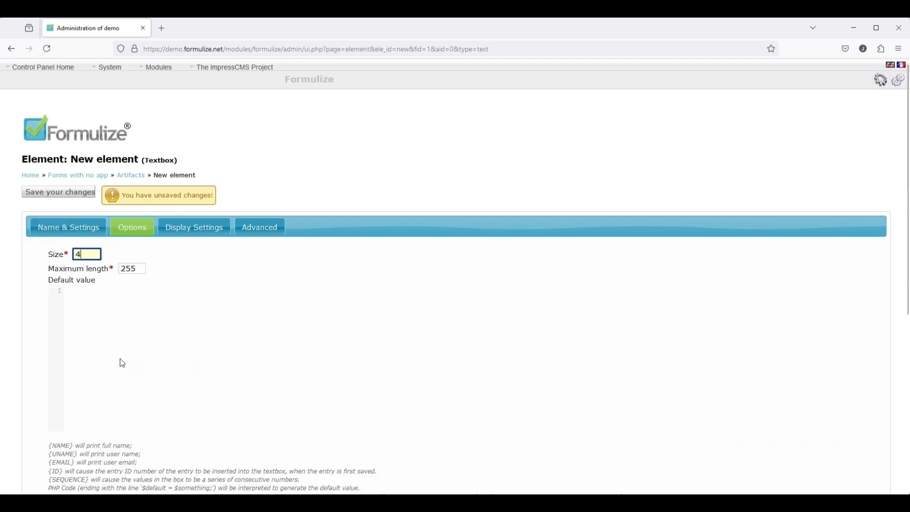
{"action": "scroll", "coordinate": [122, 363], "scroll_direction": "down", "scroll_amount": 5}
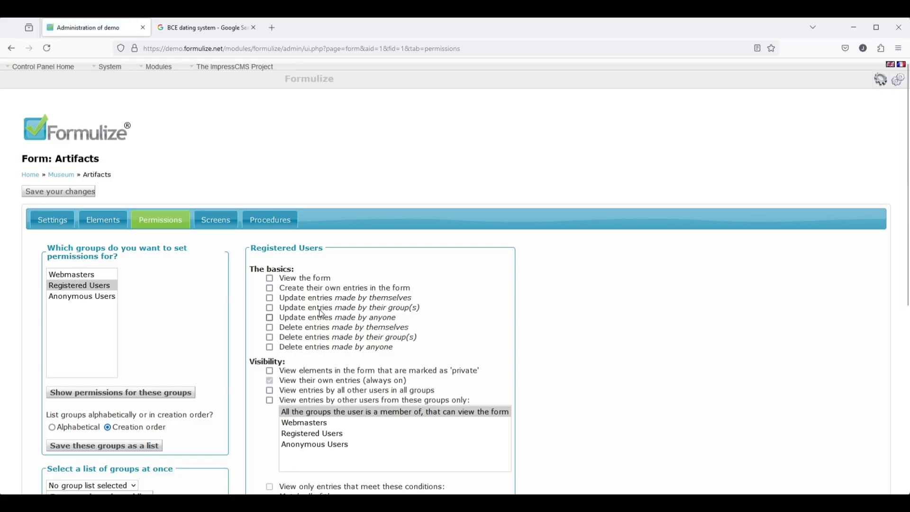
- Let Registered Users view the Artifacts form and update entries made by anyone
{"action": "left_click", "coordinate": [311, 284]}
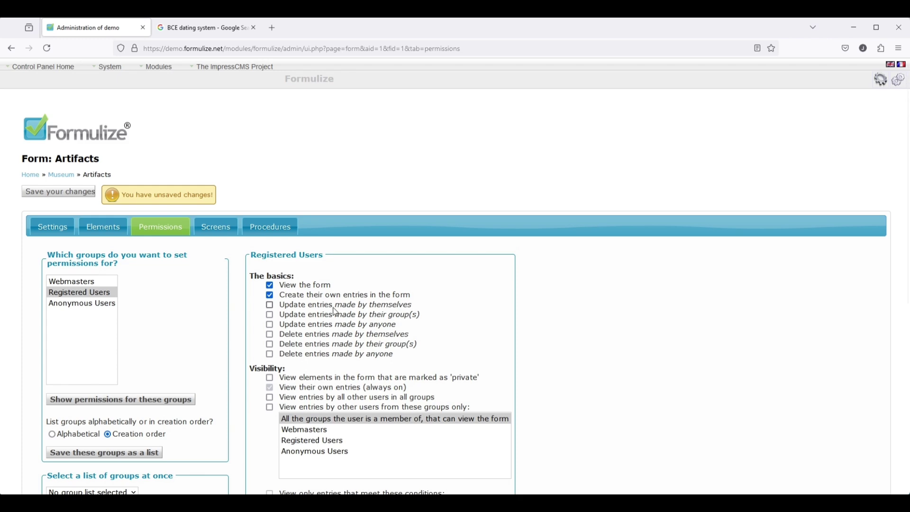
{"action": "left_click", "coordinate": [333, 325]}
{"action": "scroll", "coordinate": [331, 393], "scroll_direction": "down", "scroll_amount": 4}
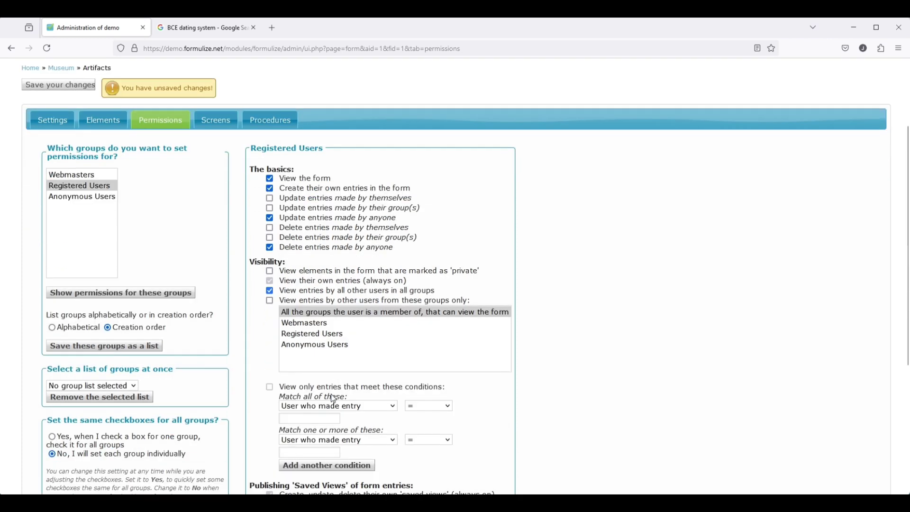
{"action": "scroll", "coordinate": [284, 356], "scroll_direction": "up", "scroll_amount": 3}
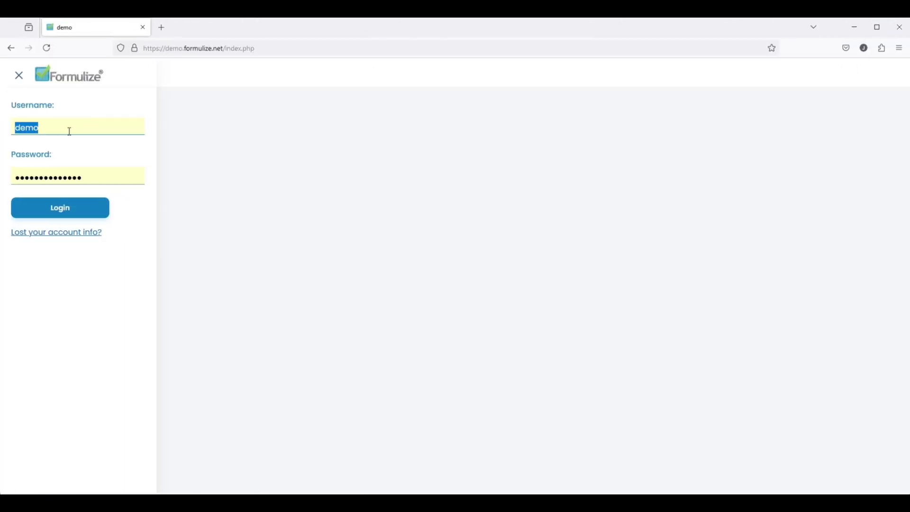
- Log in to the front end with the curator account's username and password
{"action": "key", "text": "Tab"}
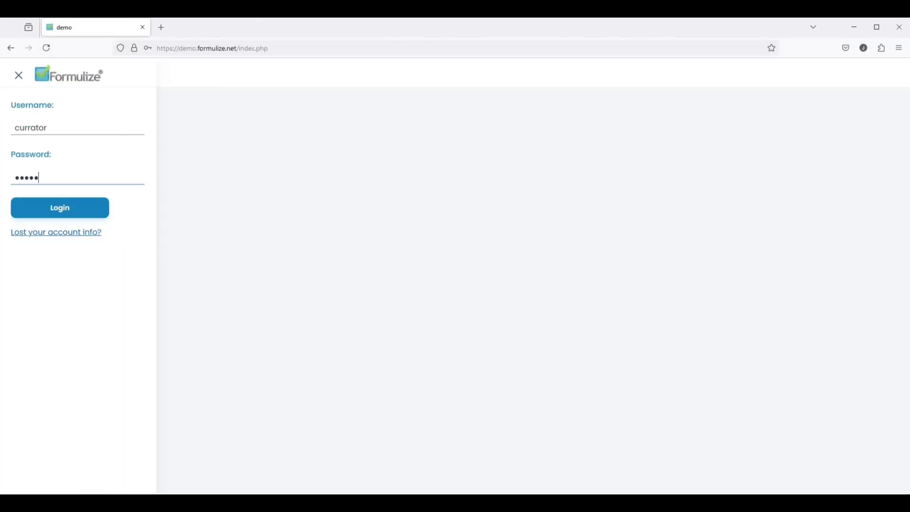
{"action": "key", "text": "Return"}
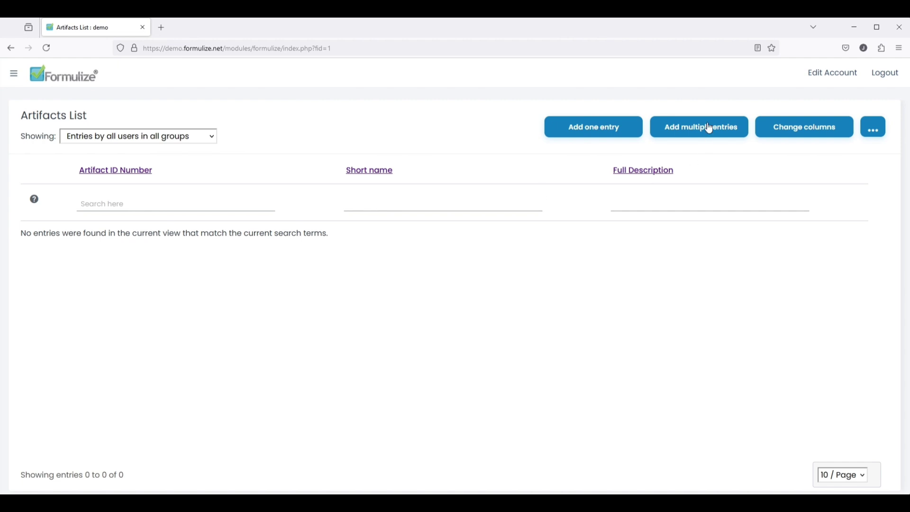
- Add and save artifact M0001 Roman Coin with its dimensions and a BCE era
{"action": "left_click", "coordinate": [708, 129]}
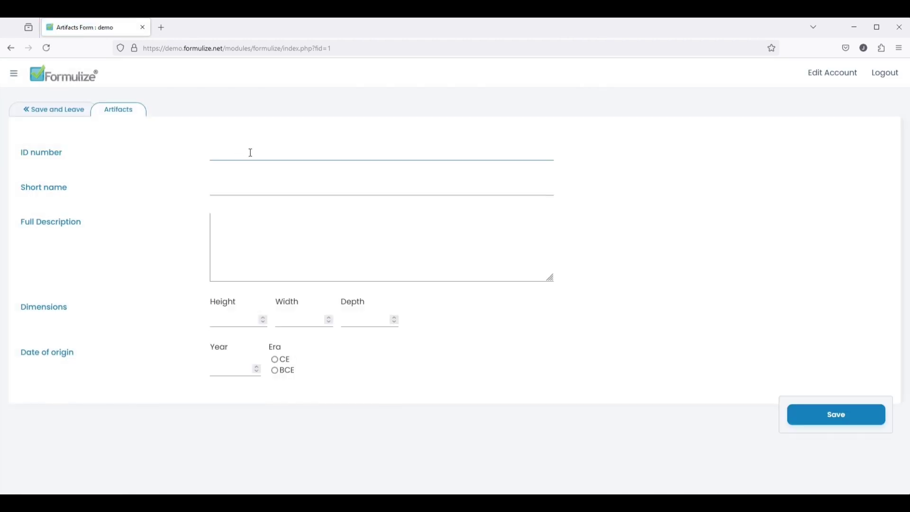
{"action": "left_click", "coordinate": [269, 183]}
{"action": "type", "text": "Roman"}
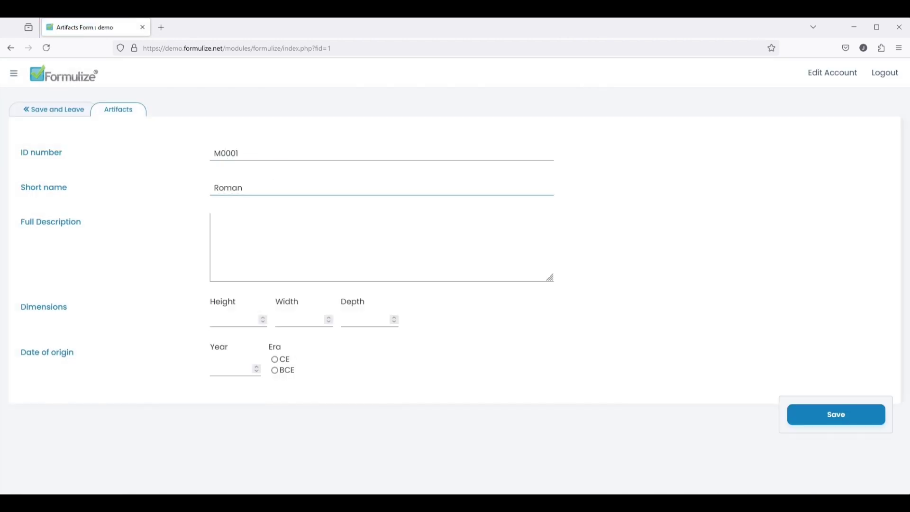
{"action": "type", "text": " Coin"}
{"action": "key", "text": "Tab"}
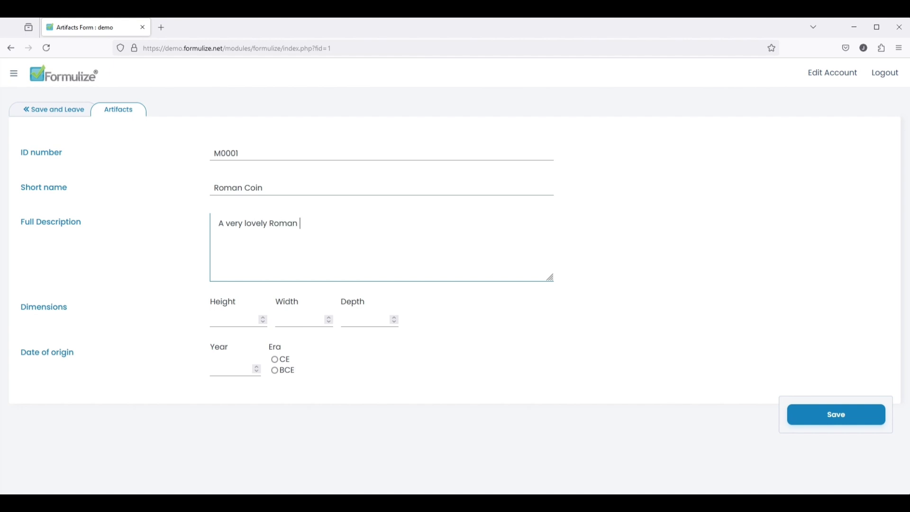
{"action": "left_click", "coordinate": [235, 324]}
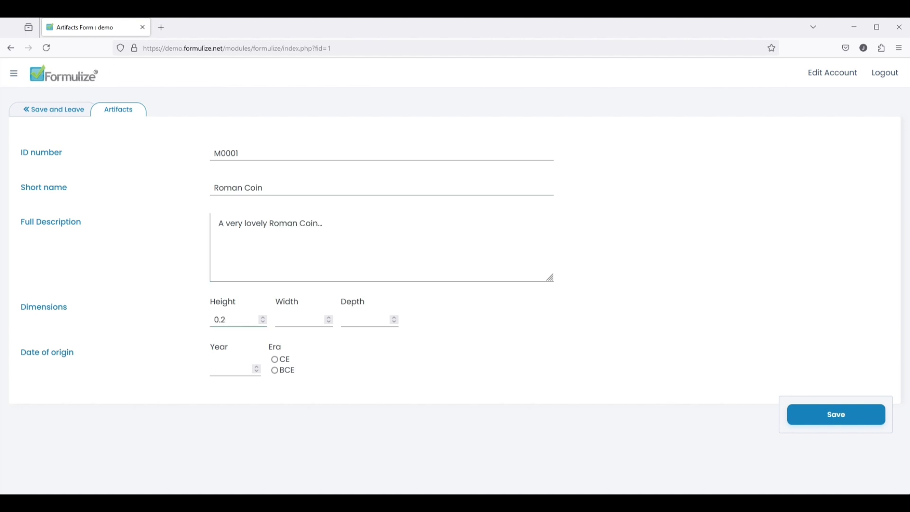
{"action": "key", "text": "Tab"}
{"action": "type", "text": "1."}
{"action": "left_click", "coordinate": [231, 369]}
{"action": "left_click", "coordinate": [275, 374]}
{"action": "left_click", "coordinate": [847, 421]}
- Add and save the Persian necklace entry with dimensions 1, 25 and 35
{"action": "left_click", "coordinate": [274, 146]}
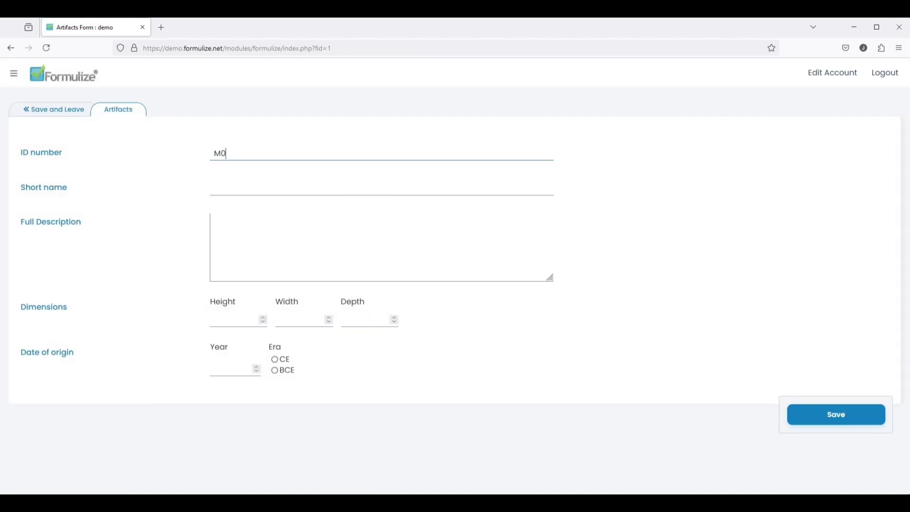
{"action": "left_click", "coordinate": [284, 188]}
{"action": "type", "text": "A beautiful Persian necklace"}
{"action": "key", "text": "Tab"}
{"action": "type", "text": "A beautiful Persian necklace..."}
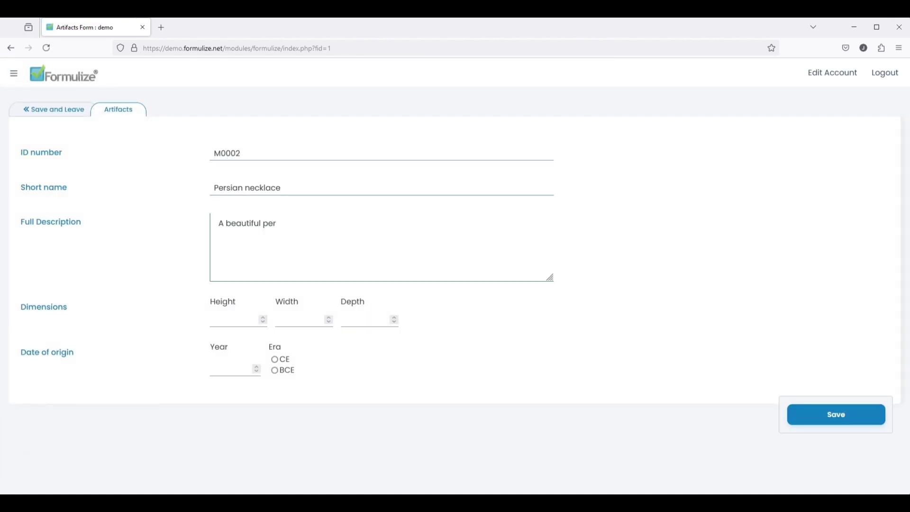
{"action": "key", "text": "Tab"}
{"action": "type", "text": "1\t25\t35"}
{"action": "key", "text": "Tab"}
{"action": "left_click", "coordinate": [806, 424]}
- Add M0003 Chinese Sword, an engraved ceremonial sword, sized 135 × 10 × 4.5, and save
{"action": "left_click", "coordinate": [274, 153]}
{"action": "type", "text": "M0003"}
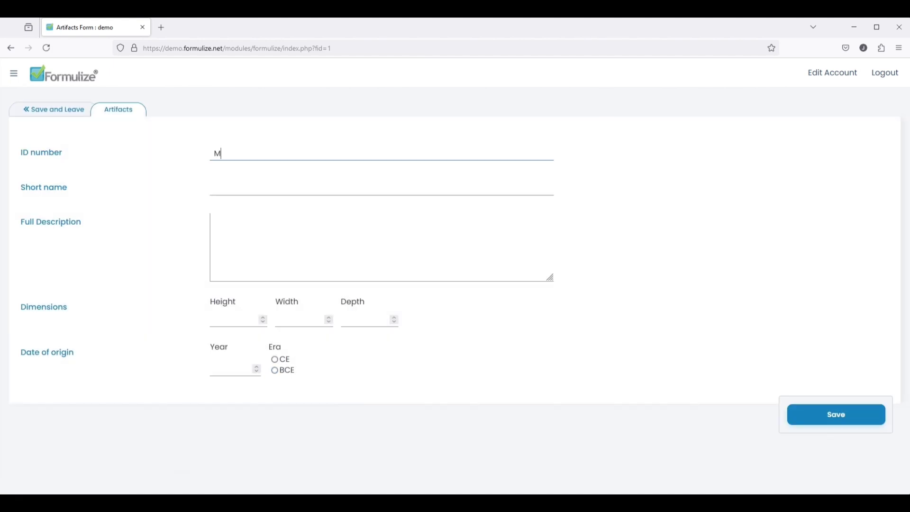
{"action": "key", "text": "Tab"}
{"action": "type", "text": "Chinese Sword"}
{"action": "key", "text": "Tab"}
{"action": "type", "text": "An engraved ceremonial sword..."}
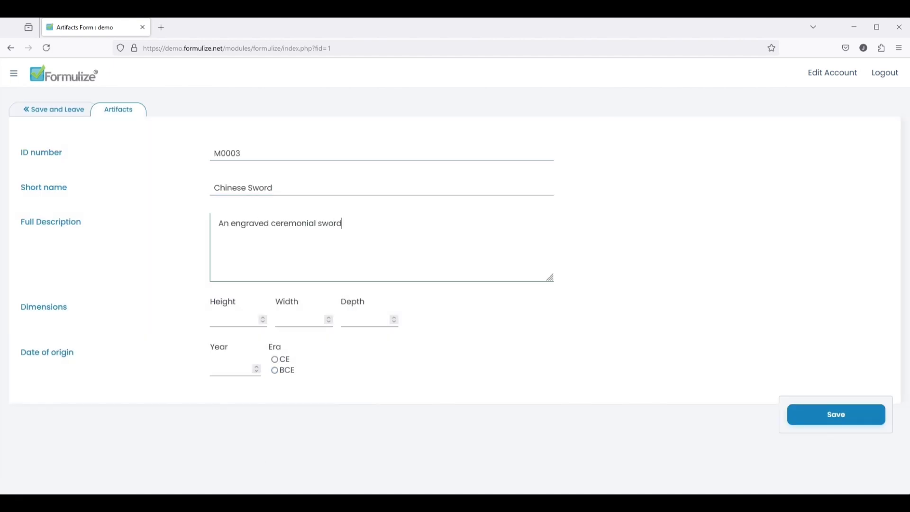
{"action": "left_click", "coordinate": [257, 321]}
{"action": "type", "text": "135"}
{"action": "key", "text": "Tab"}
{"action": "type", "text": "10\t4.5"}
{"action": "left_click", "coordinate": [254, 368]}
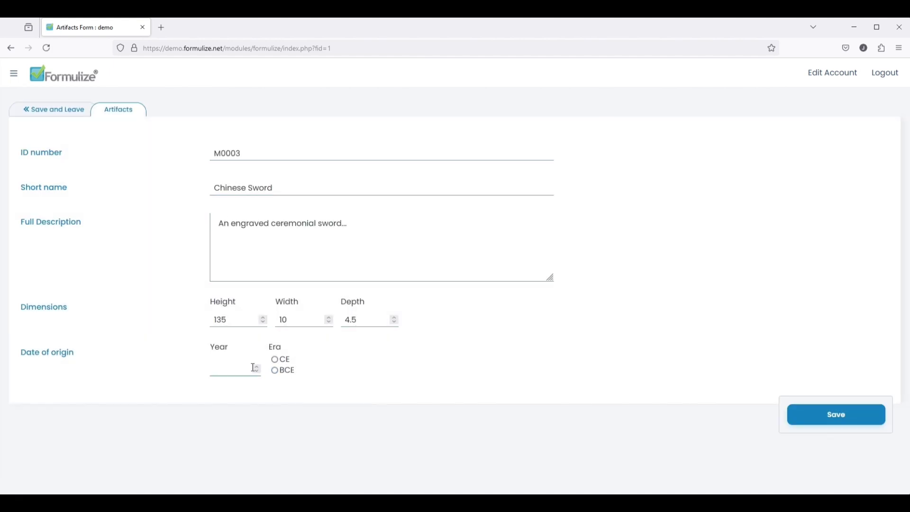
{"action": "type", "text": "177"}
{"action": "left_click", "coordinate": [275, 360]}
{"action": "left_click", "coordinate": [836, 420]}
- Add M0004 Egyptian Chariot, partially damaged, sized 250 × 200 × 475, and save
{"action": "type", "text": "M0"}
{"action": "key", "text": "Tab"}
{"action": "type", "text": "Egyptian Chariot"}
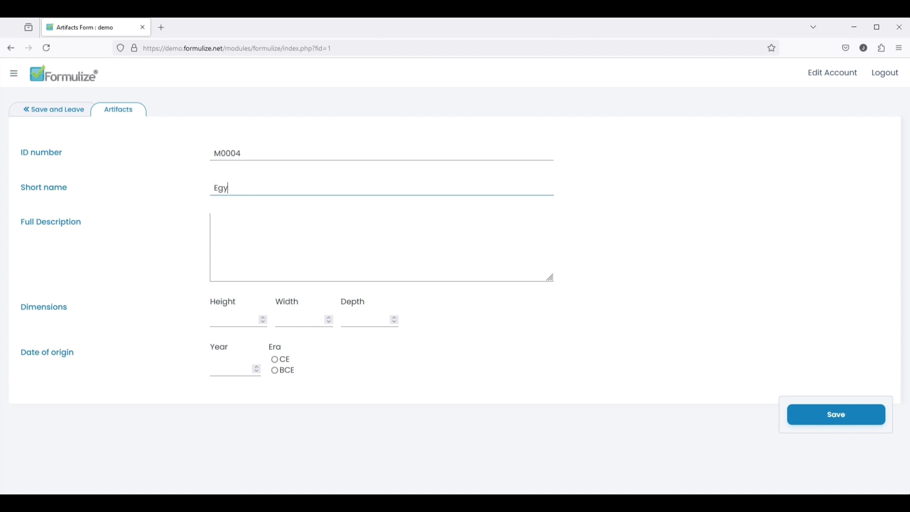
{"action": "key", "text": "Tab"}
{"action": "type", "text": "Partially damaged, but overall excellent condition."}
{"action": "key", "text": "Home"}
{"action": "type", "text": "An Egyptian Chariot that is p"}
{"action": "key", "text": "Delete"}
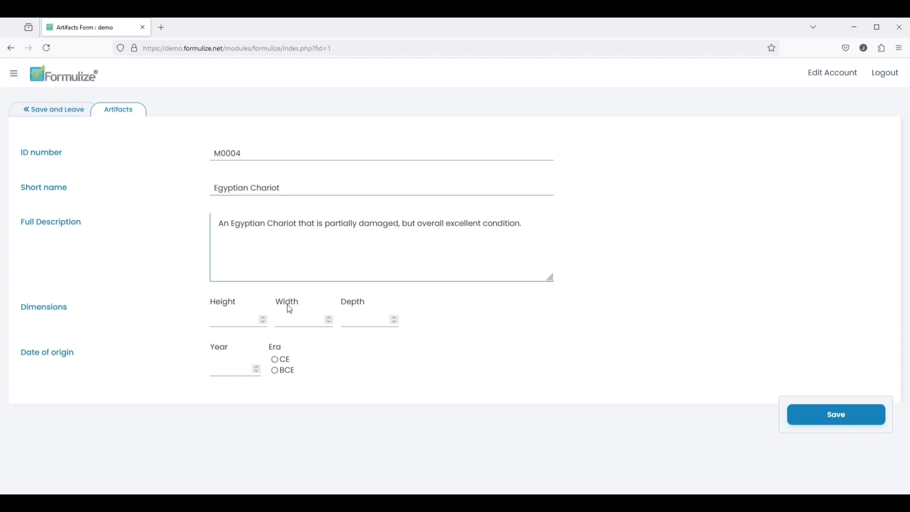
{"action": "key", "text": "Tab"}
{"action": "type", "text": "250\t200\t475\t18"}
{"action": "key", "text": "Return"}
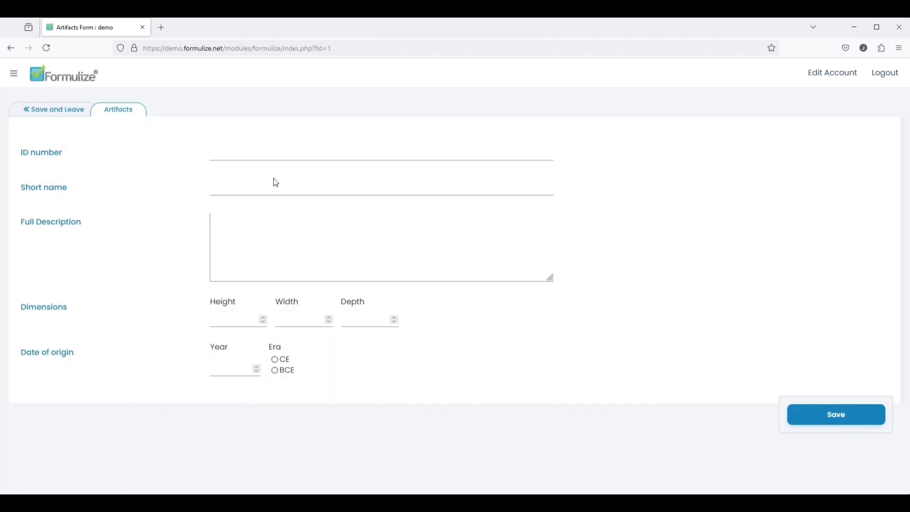
- Add M0005 Babylonian Spoon, sized 5 × 15 × 8, from 2500 BCE, and save
{"action": "type", "text": "M0005"}
{"action": "key", "text": "Tab"}
{"action": "type", "text": "Babylonian Spoon"}
{"action": "key", "text": "Tab"}
{"action": "type", "text": "A small Babylonian spoon, probably for a child"}
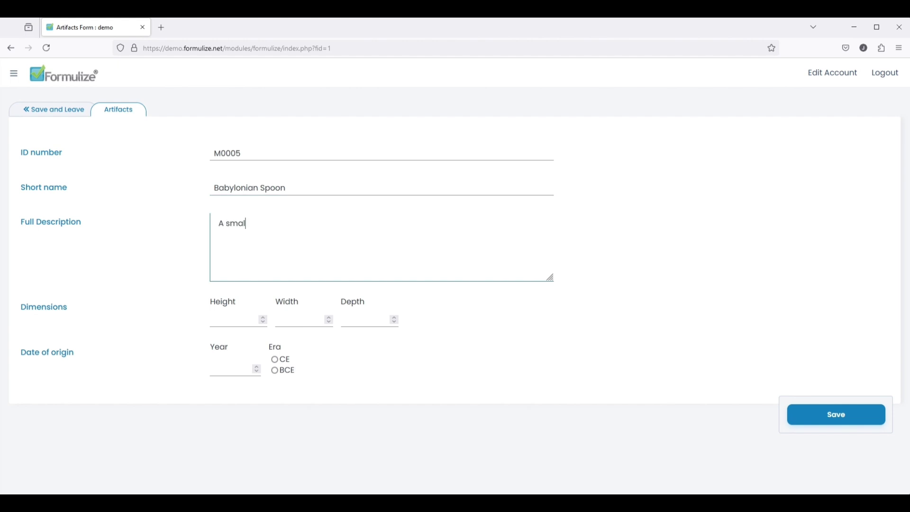
{"action": "key", "text": "Tab"}
{"action": "type", "text": "5\t15\t8\t2500"}
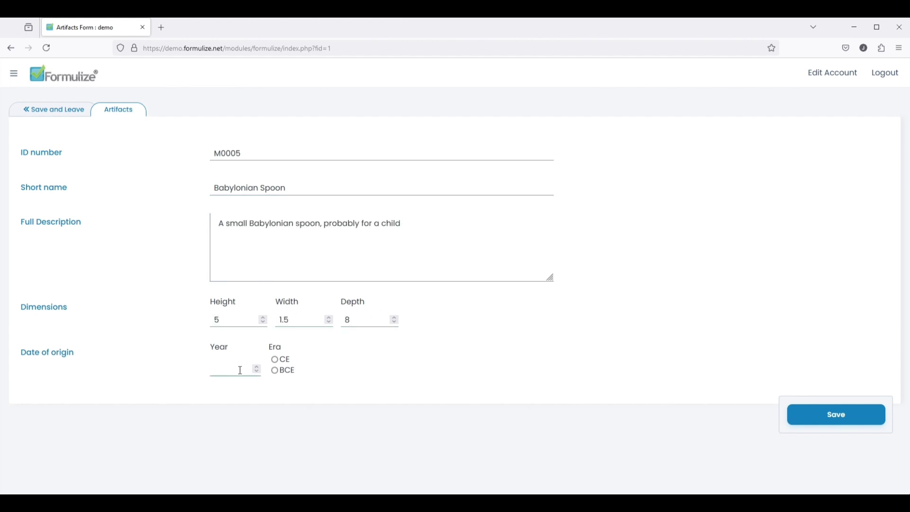
{"action": "key", "text": "Tab"}
{"action": "key", "text": "Down"}
{"action": "key", "text": "Return"}
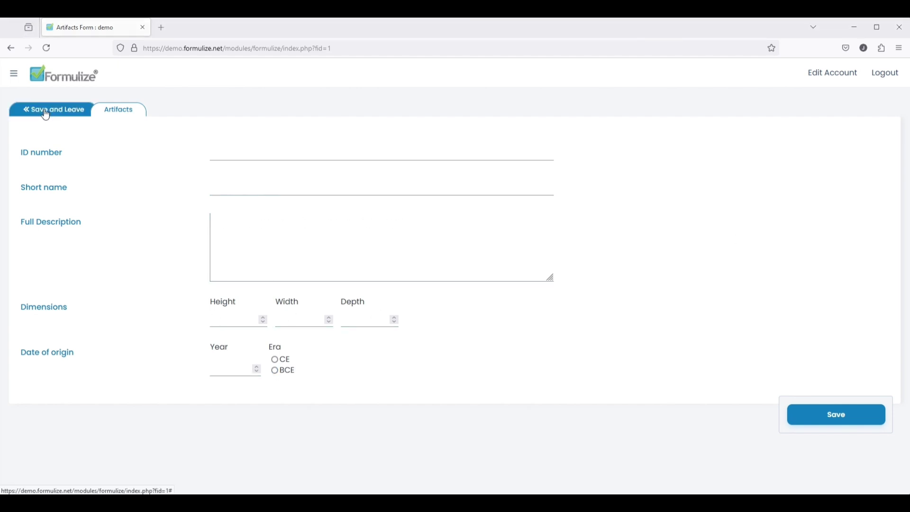
- Save the entry, filter the Artifacts List by short name 'coin', then clear the search
{"action": "left_click", "coordinate": [45, 112]}
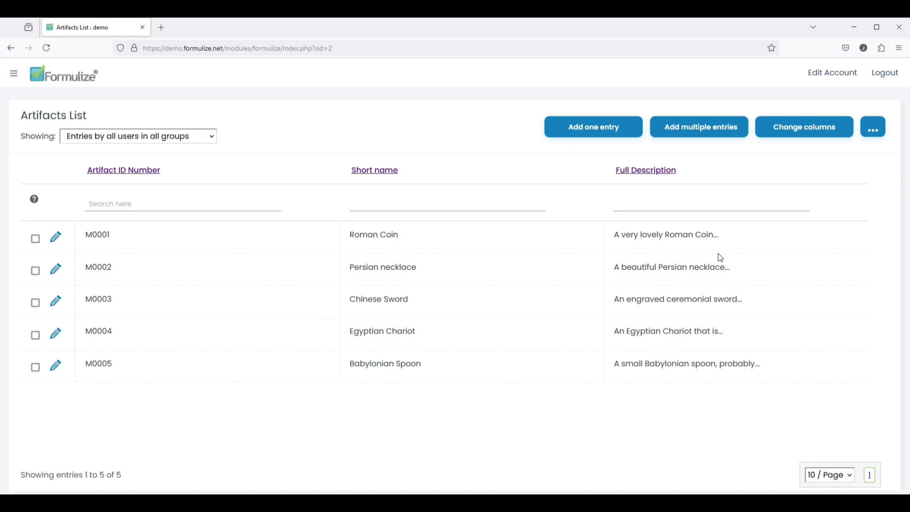
{"action": "left_click", "coordinate": [398, 204]}
{"action": "type", "text": "coin"}
{"action": "key", "text": "Return"}
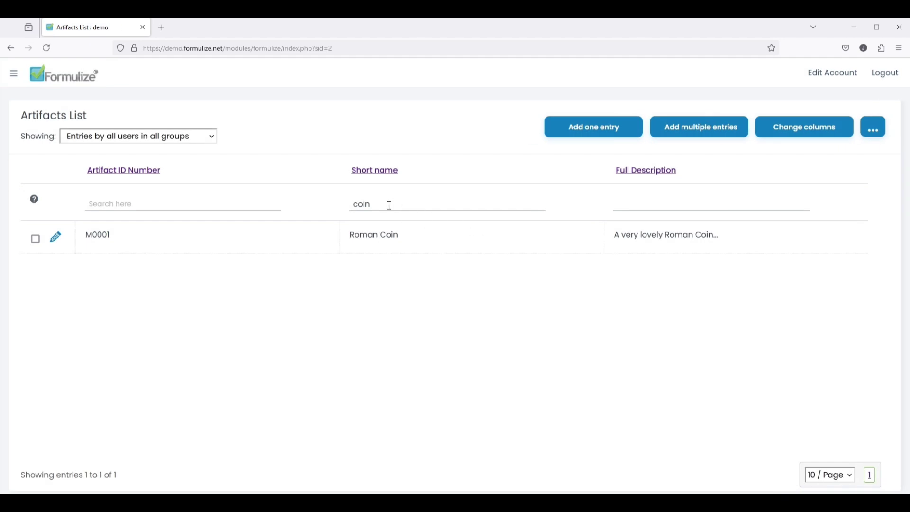
{"action": "double_click", "coordinate": [389, 206]}
{"action": "key", "text": "BackSpace"}
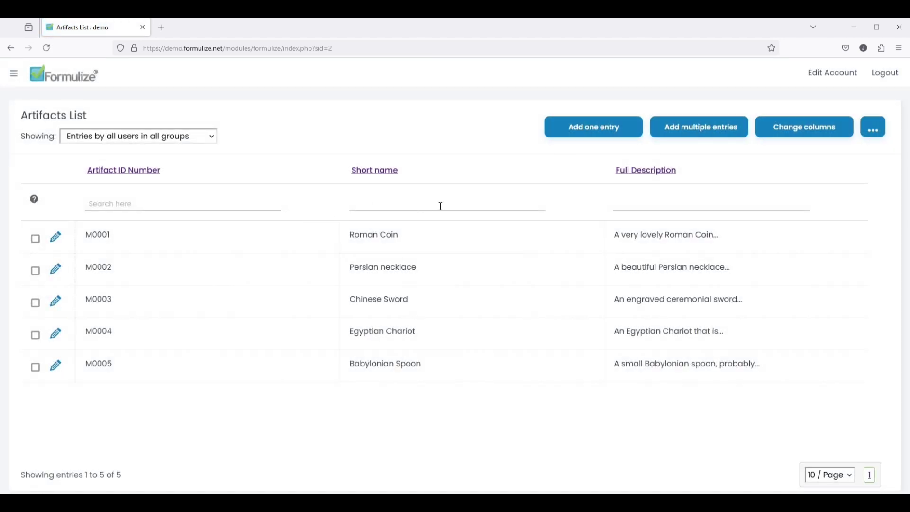
- Sort the list by Short name in both directions, then by Artifact ID Number
{"action": "left_click", "coordinate": [377, 180]}
{"action": "left_click", "coordinate": [377, 172]}
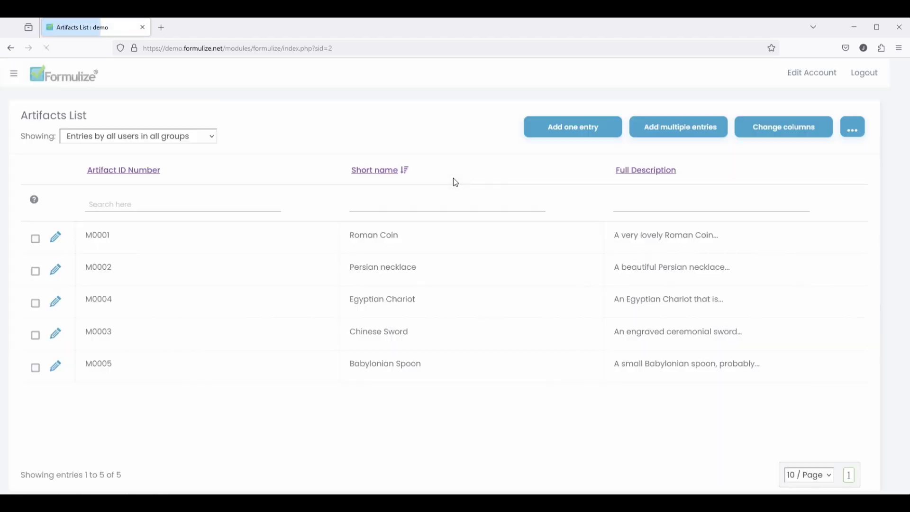
{"action": "left_click", "coordinate": [118, 174]}
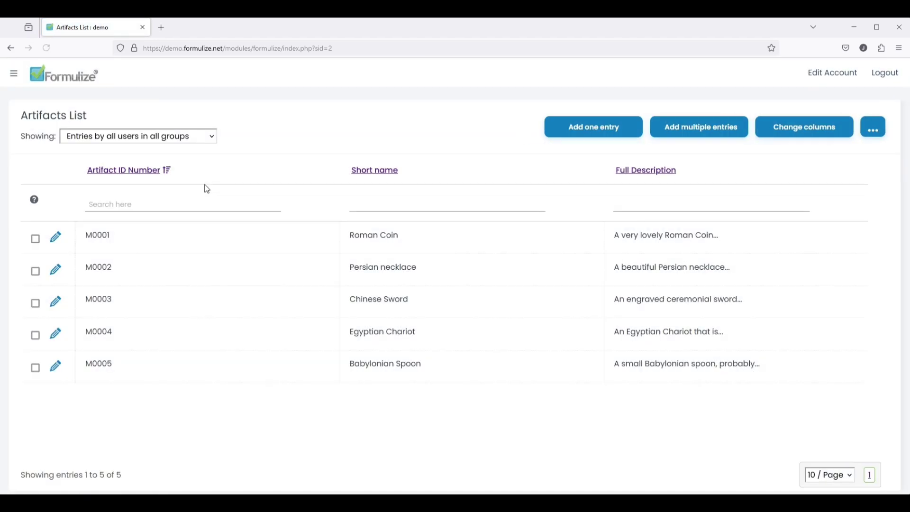
- Add the Height, Width and Depth columns to the Artifacts List
{"action": "left_click", "coordinate": [825, 133]}
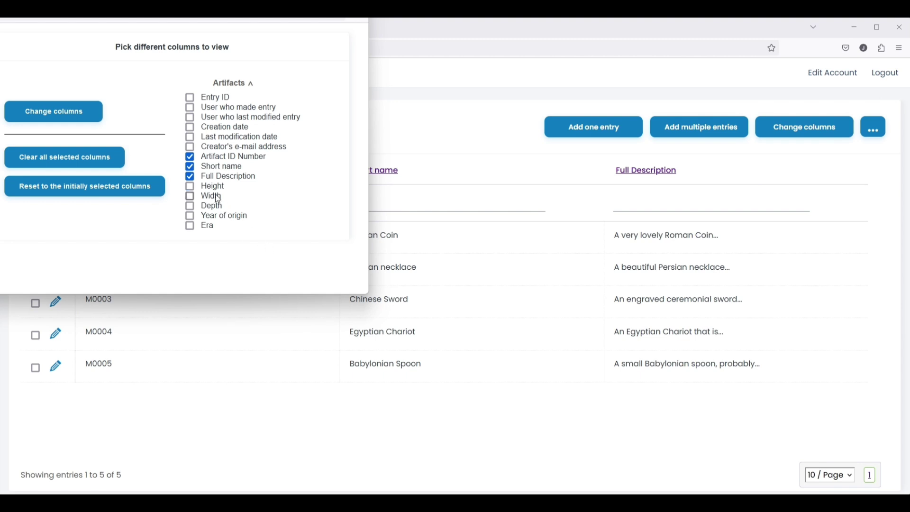
{"action": "left_click", "coordinate": [212, 196]}
{"action": "left_click", "coordinate": [212, 207]}
{"action": "left_click", "coordinate": [78, 115]}
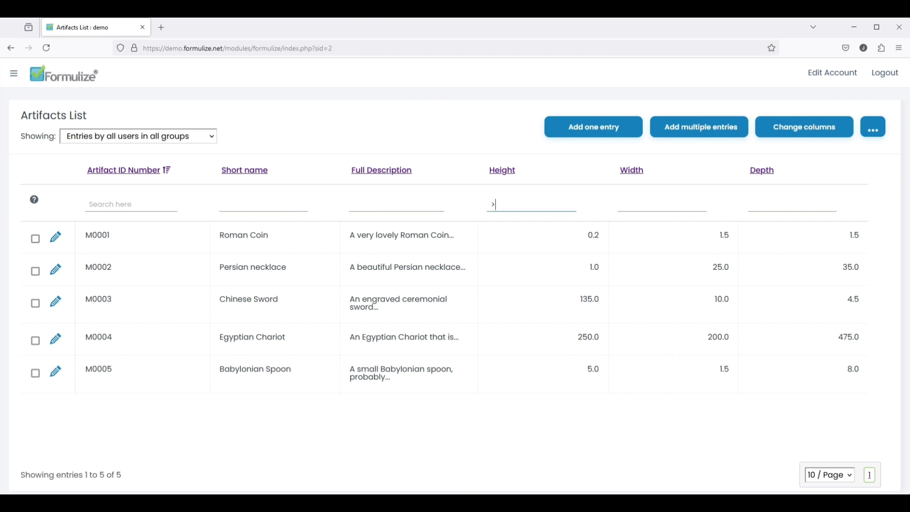
- Filter for Height above 5 and Short name 'sword', then reset the list view
{"action": "key", "text": "Return"}
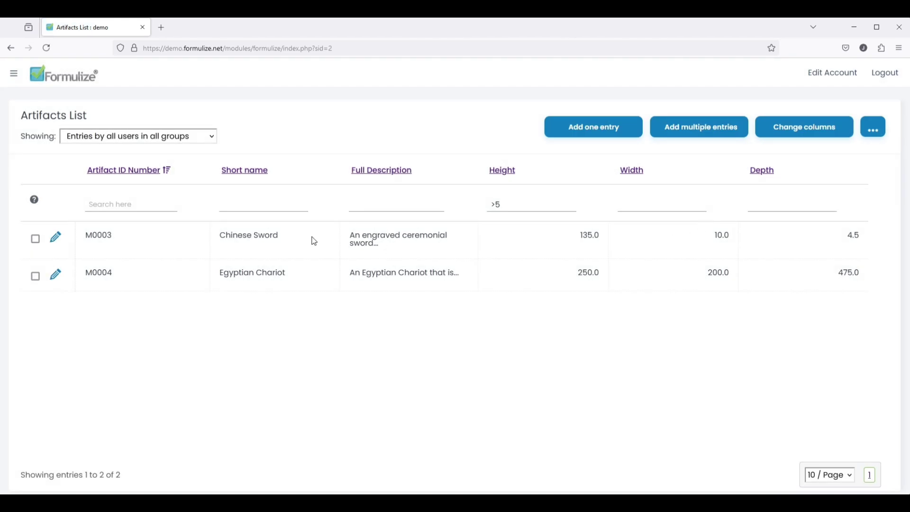
{"action": "left_click", "coordinate": [246, 204]}
{"action": "type", "text": "sword"}
{"action": "key", "text": "Return"}
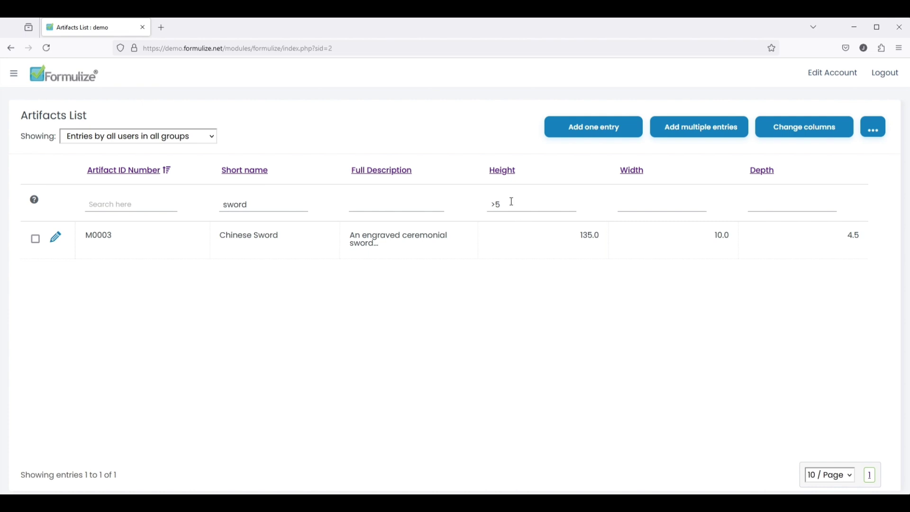
{"action": "left_click", "coordinate": [875, 129]}
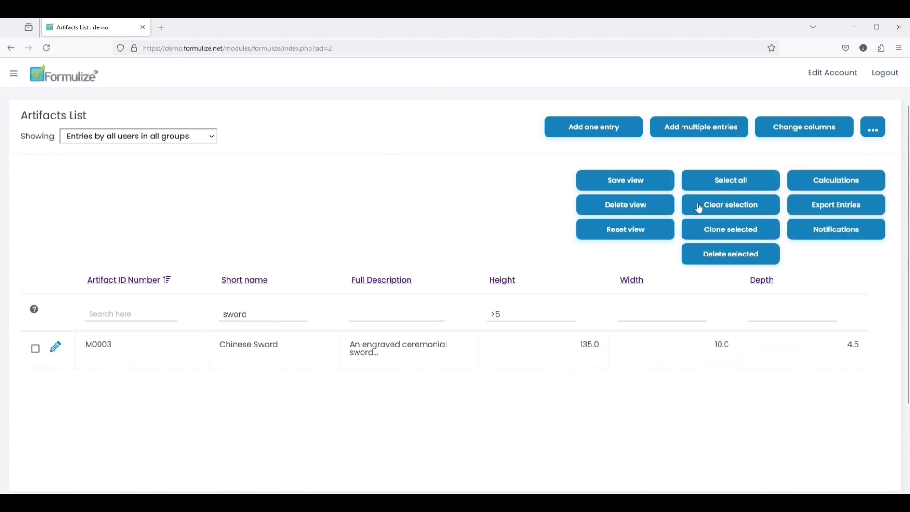
{"action": "left_click", "coordinate": [627, 235]}
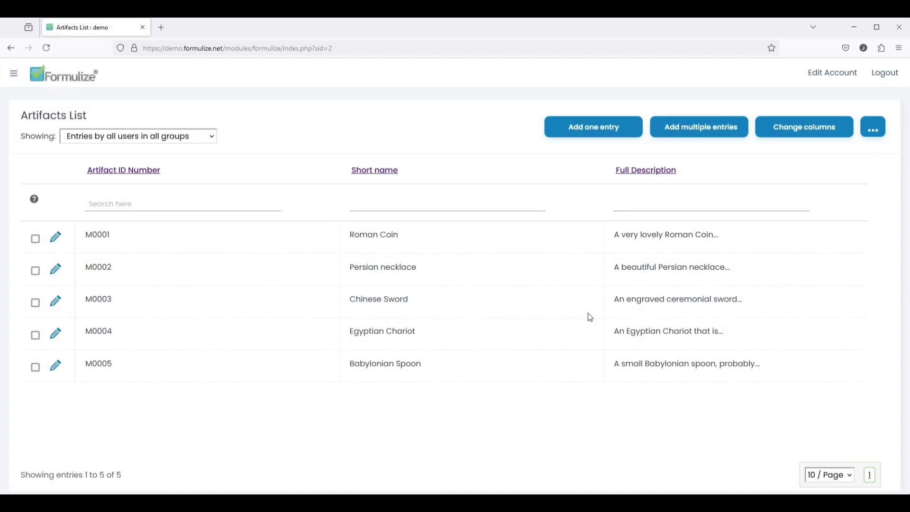
- Add artifact M0006 'Florentine Book', a book of Latin poetry from medieval Florence, sized 12, 3, 15
{"action": "left_click", "coordinate": [703, 137]}
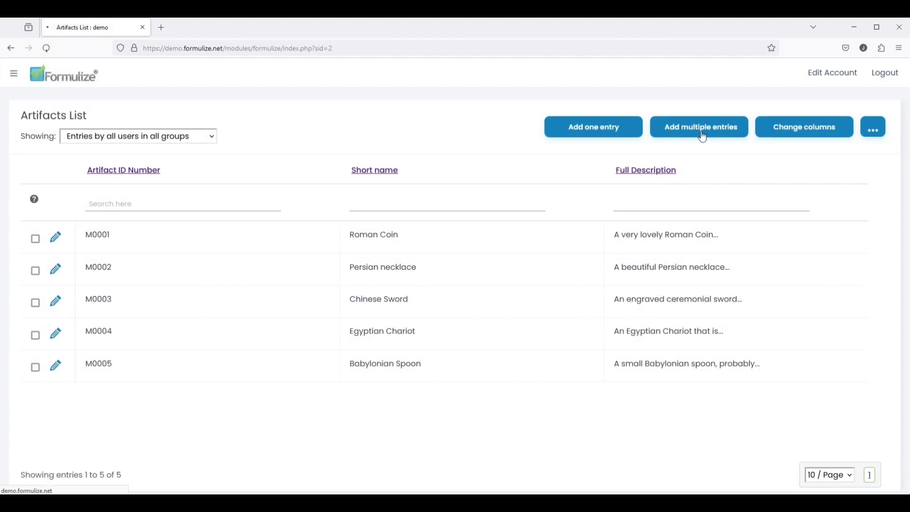
{"action": "left_click", "coordinate": [239, 151]}
{"action": "type", "text": "M0006"}
{"action": "left_click", "coordinate": [355, 190]}
{"action": "type", "text": "Florentine Book"}
{"action": "key", "text": "Tab"}
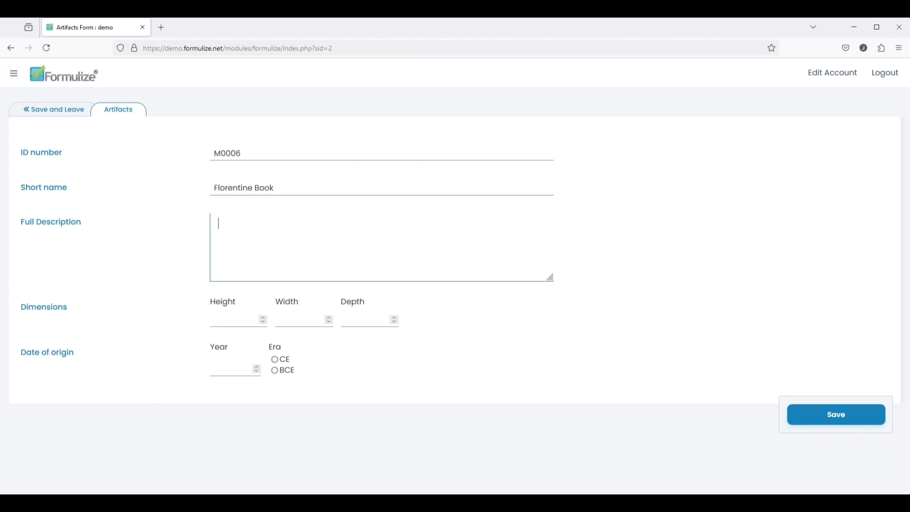
{"action": "type", "text": "A book of Latin poetry from medieval Florence"}
{"action": "key", "text": "Tab"}
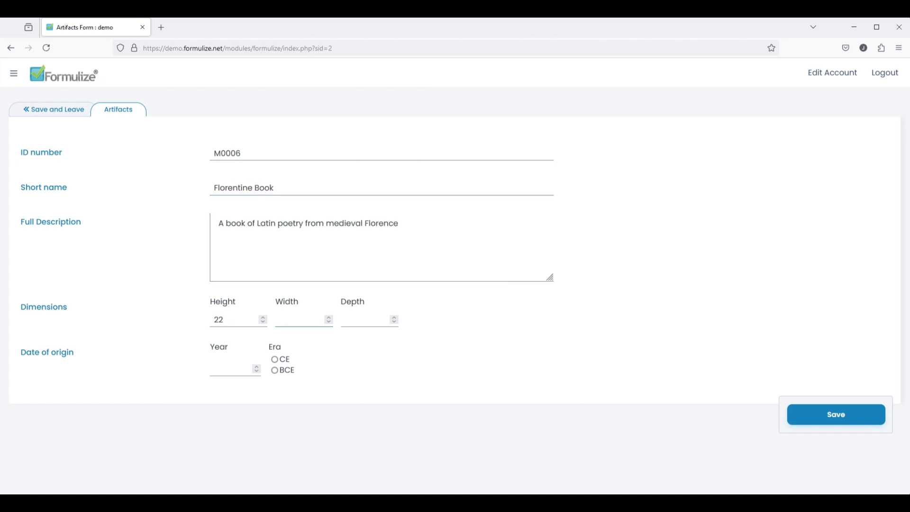
{"action": "type", "text": "12"}
{"action": "key", "text": "Tab"}
{"action": "type", "text": "3"}
{"action": "key", "text": "Tab"}
{"action": "type", "text": "15"}
{"action": "key", "text": "Return"}
- Add the French Musket, a musket from the Napoleonic wars, with dimensions 150 and 6.7
{"action": "left_click", "coordinate": [288, 187]}
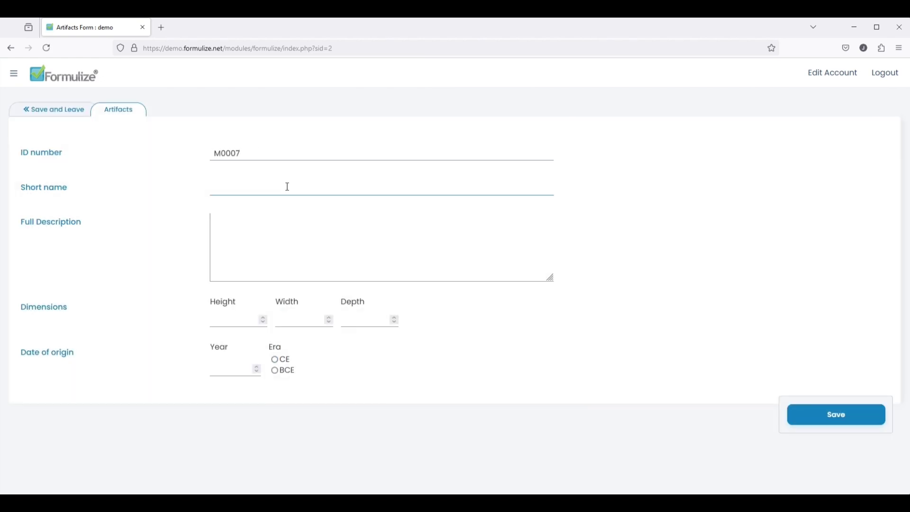
{"action": "key", "text": "Tab"}
{"action": "type", "text": "A musket from the Napoleonic wars"}
{"action": "key", "text": "Tab"}
{"action": "type", "text": "150"}
{"action": "key", "text": "Tab"}
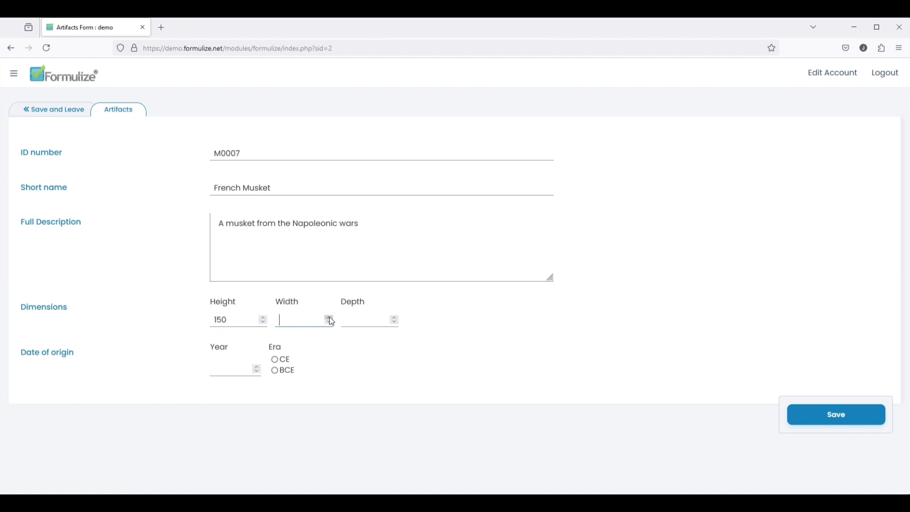
{"action": "type", "text": "6.7"}
{"action": "left_click", "coordinate": [370, 320]}
{"action": "key", "text": "Return"}
{"action": "left_click", "coordinate": [248, 147]}
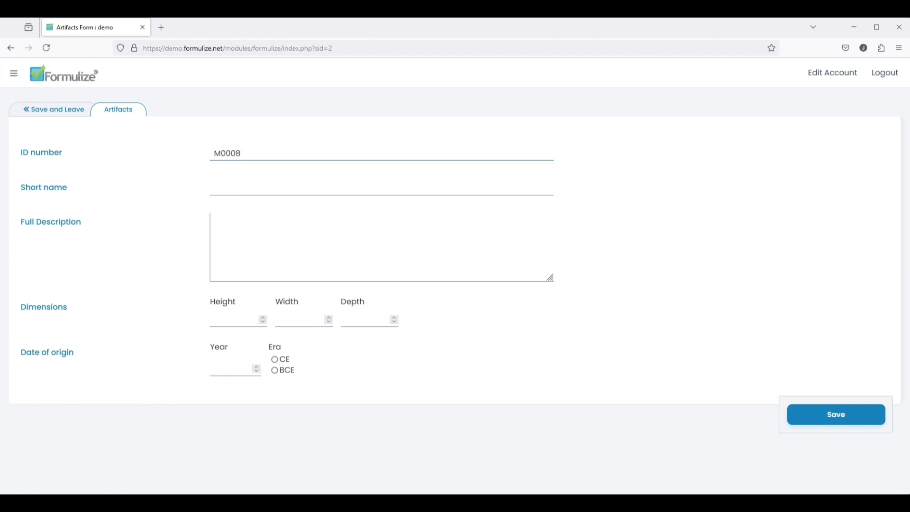
- Add the Japanese Coin, a rare Meiji coin, with values 0.2, 25, 20 and year 1868
{"action": "key", "text": "Tab"}
{"action": "type", "text": "Japanese Coin"}
{"action": "key", "text": "Tab"}
{"action": "type", "text": "A rare Meiji coin"}
{"action": "key", "text": "Tab"}
{"action": "type", "text": "0.2"}
{"action": "key", "text": "Tab"}
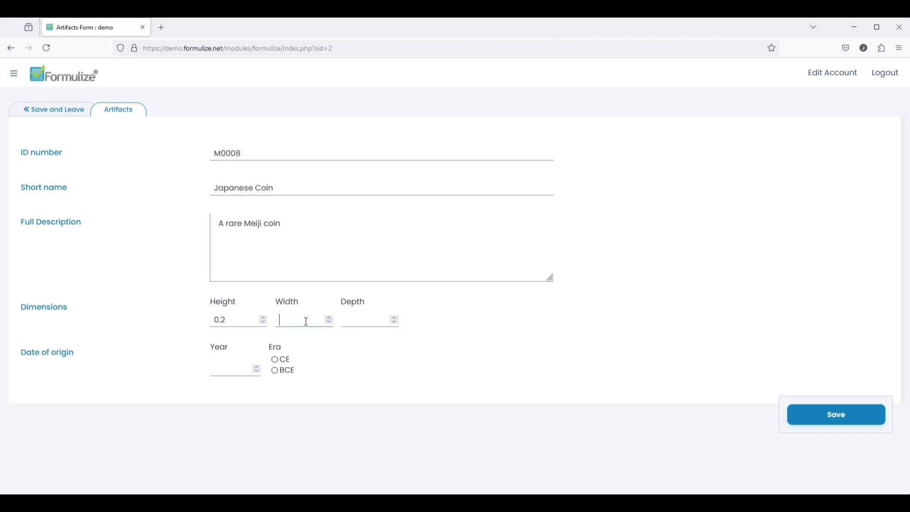
{"action": "type", "text": "25"}
{"action": "key", "text": "Tab"}
{"action": "type", "text": "20"}
{"action": "key", "text": "Tab"}
{"action": "type", "text": "1868"}
{"action": "key", "text": "Return"}
- Add M009 'American Bicycle', an early bicycle with paint coming off, values 220, 35, year 1869
{"action": "type", "text": "M009"}
{"action": "left_click", "coordinate": [263, 188]}
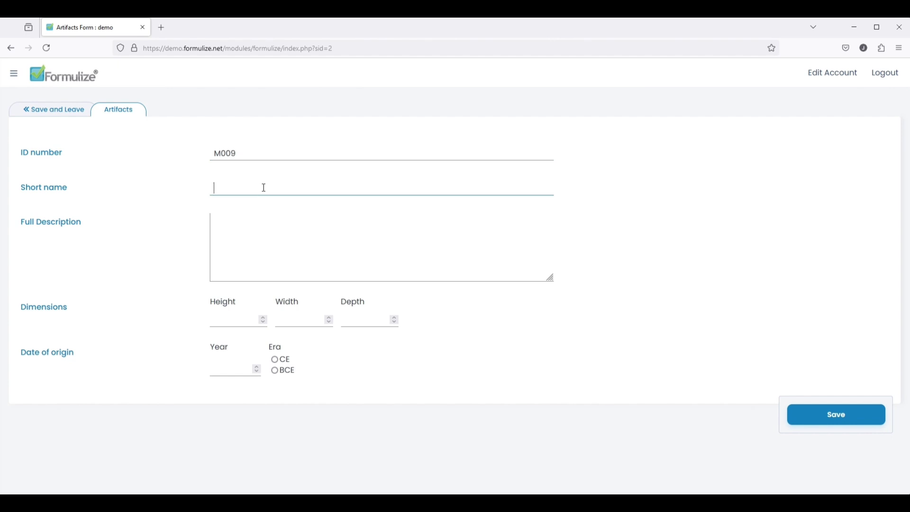
{"action": "type", "text": "American Bicycle"}
{"action": "key", "text": "Tab"}
{"action": "type", "text": "An early bicycle. Paint is coming off"}
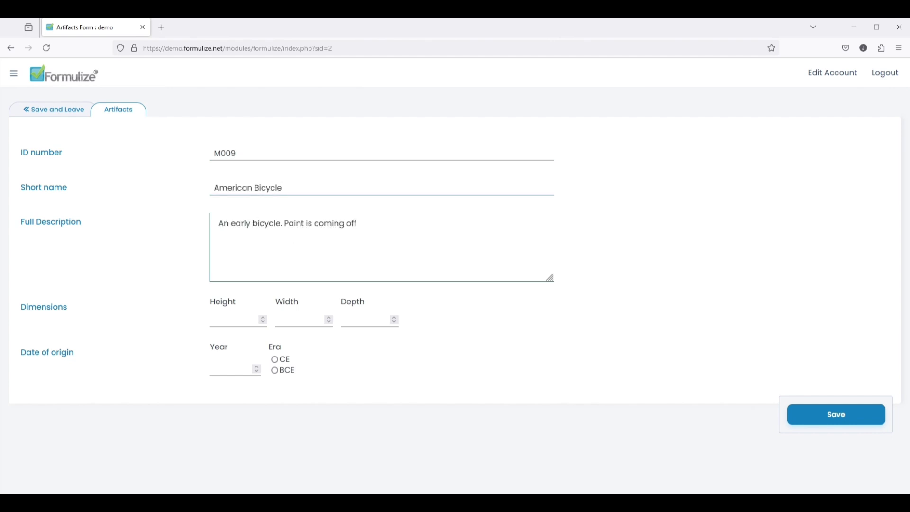
{"action": "type", "text": "220"}
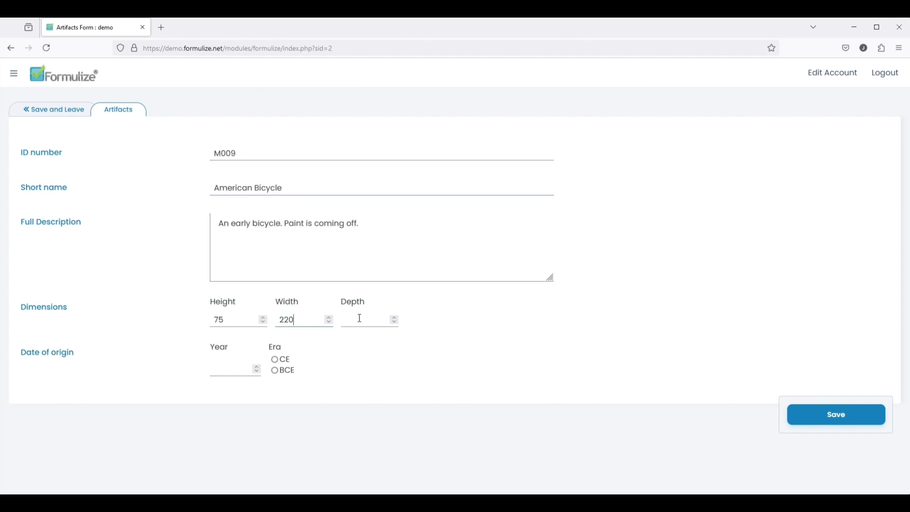
{"action": "key", "text": "Tab"}
{"action": "type", "text": "35"}
{"action": "key", "text": "Tab"}
{"action": "type", "text": "1869"}
{"action": "key", "text": "Return"}
- Add M0010 'Polynesian Canoe', a well preserved canoe used between islands, sized 380 and 75, year 1100
{"action": "type", "text": "M0010"}
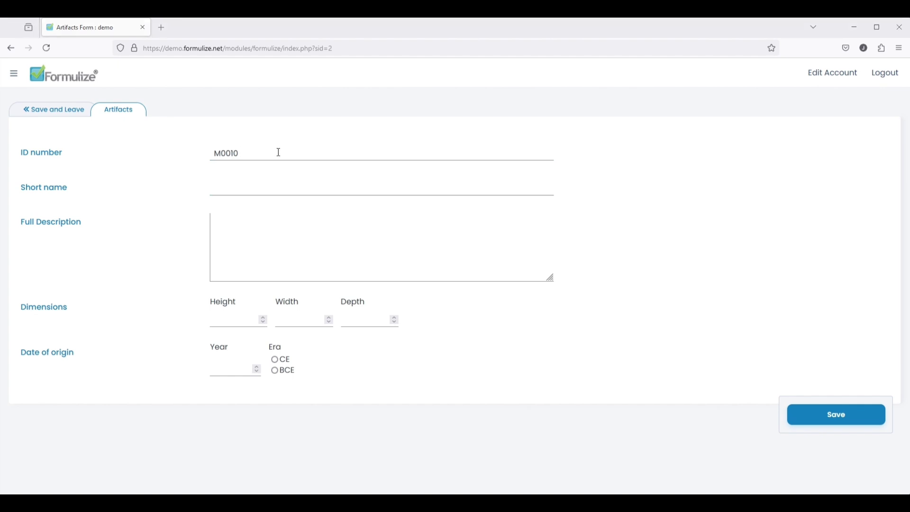
{"action": "key", "text": "Tab"}
{"action": "type", "text": "Polynesian Canoe"}
{"action": "key", "text": "Tab"}
{"action": "type", "text": "A well preserved canoe used between islands"}
{"action": "key", "text": "Tab"}
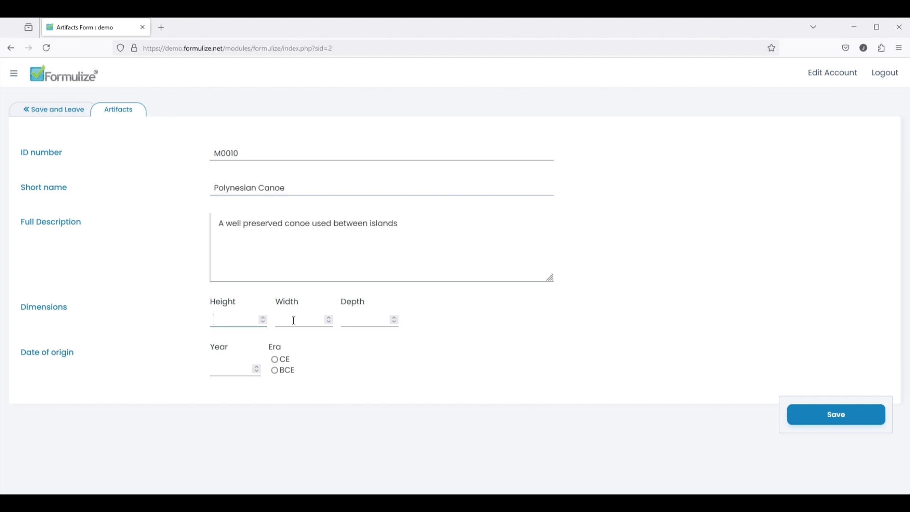
{"action": "key", "text": "BackSpace"}
{"action": "key", "text": "BackSpace"}
{"action": "type", "text": "380"}
{"action": "key", "text": "Tab"}
{"action": "type", "text": "75"}
{"action": "key", "text": "Tab"}
{"action": "type", "text": "1100"}
{"action": "left_click", "coordinate": [274, 359]}
{"action": "key", "text": "Return"}
- Open the American Bicycle entry M009, then save and leave back to the Artifacts List
{"action": "scroll", "coordinate": [214, 362], "scroll_direction": "down", "scroll_amount": 3}
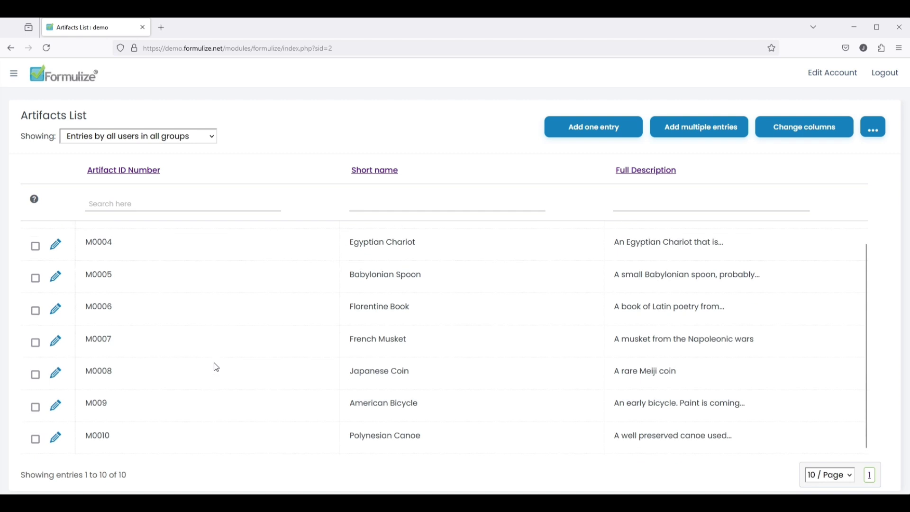
{"action": "left_click", "coordinate": [56, 408]}
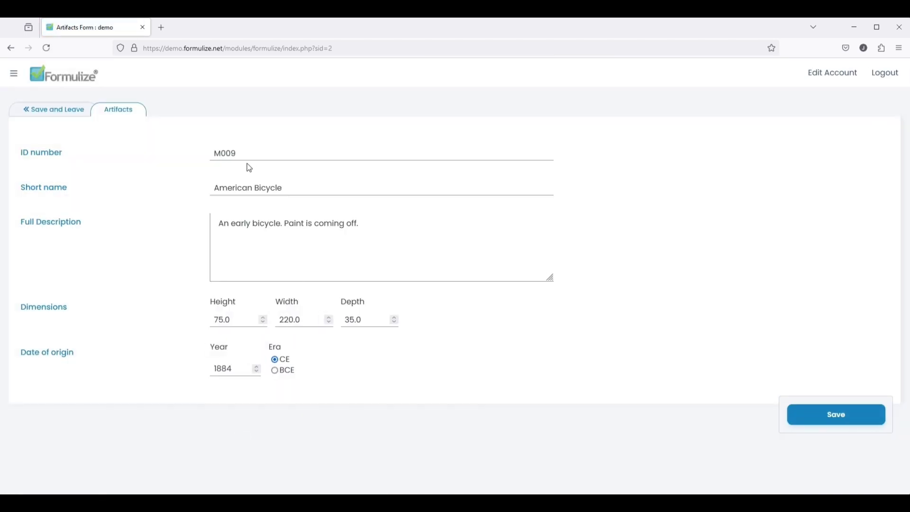
{"action": "left_click", "coordinate": [55, 113]}
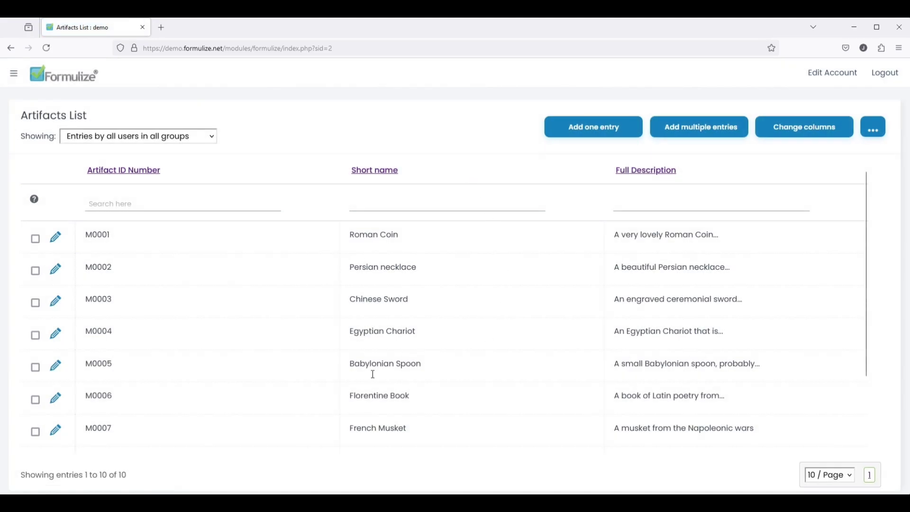
{"action": "scroll", "coordinate": [248, 401], "scroll_direction": "down", "scroll_amount": 2}
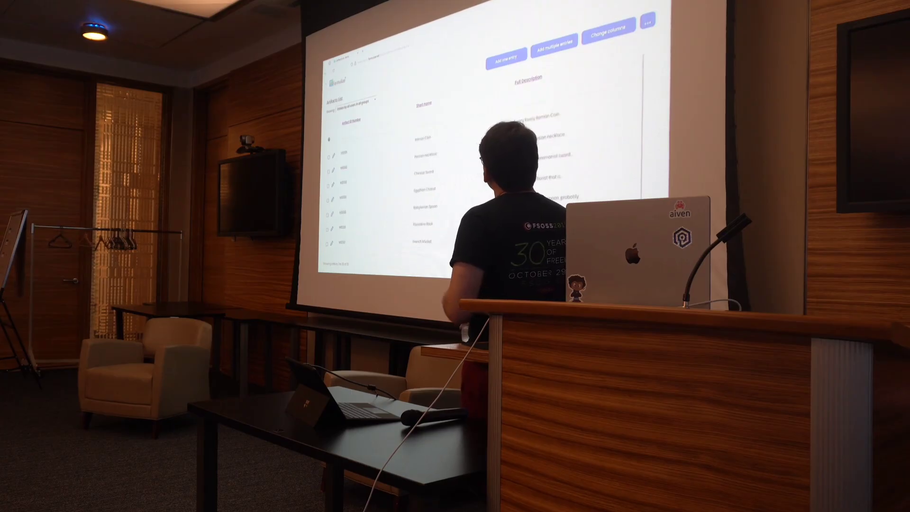
- In the Artifacts List screen's Entries settings, add three columns, setting the second to Short name
{"action": "left_click", "coordinate": [334, 142]}
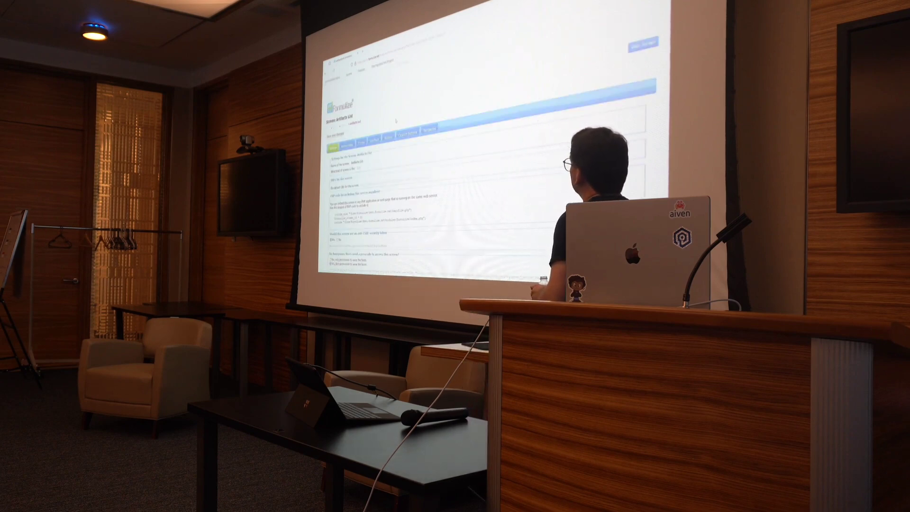
{"action": "left_click", "coordinate": [361, 143]}
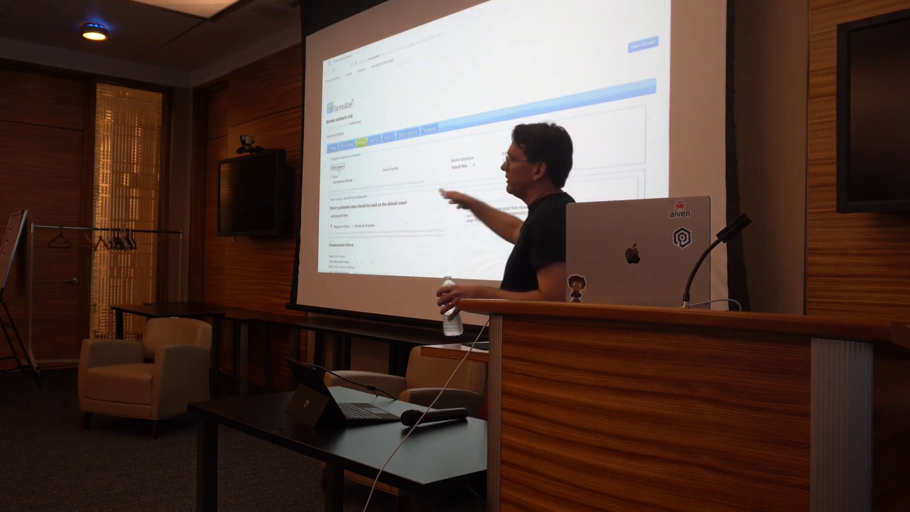
{"action": "left_click", "coordinate": [338, 167]}
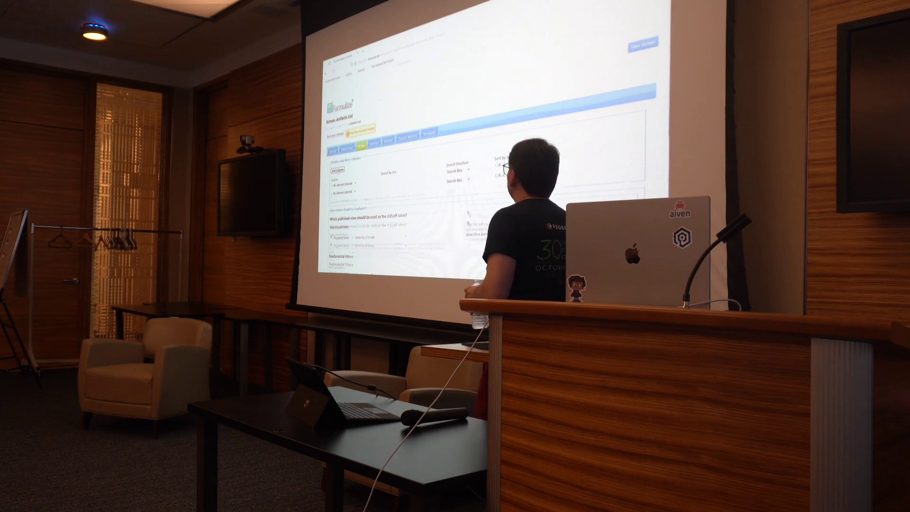
{"action": "left_click", "coordinate": [338, 169]}
{"action": "left_click", "coordinate": [345, 184]}
{"action": "left_click", "coordinate": [347, 122]}
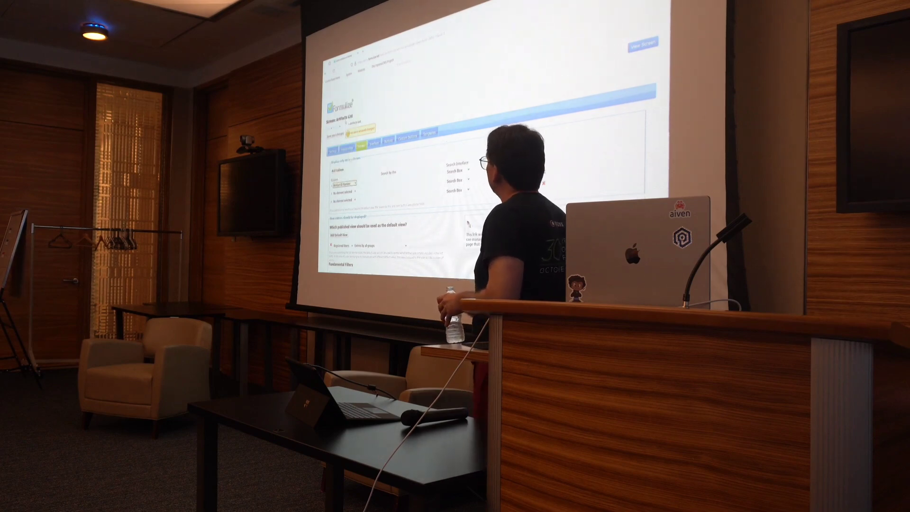
{"action": "left_click", "coordinate": [347, 193]}
{"action": "left_click", "coordinate": [342, 135]}
{"action": "scroll", "coordinate": [343, 136], "scroll_direction": "down", "scroll_amount": 4}
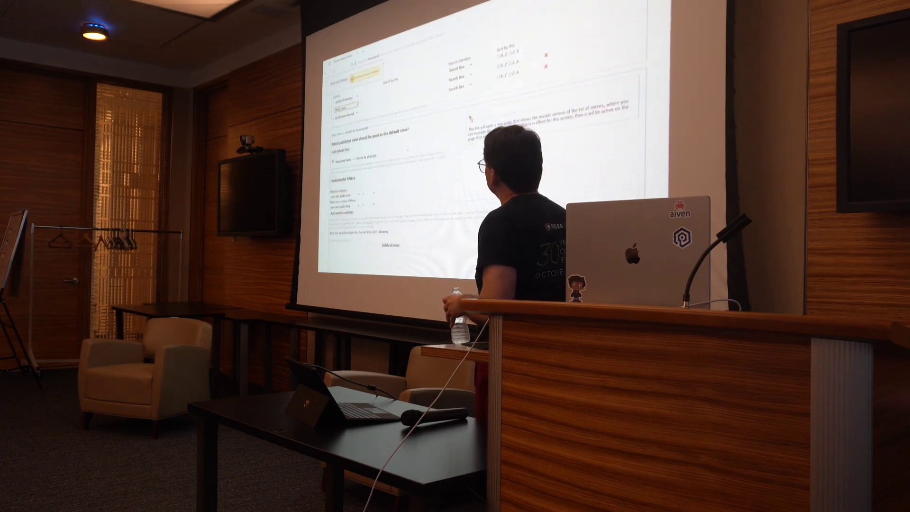
{"action": "left_click", "coordinate": [346, 114]}
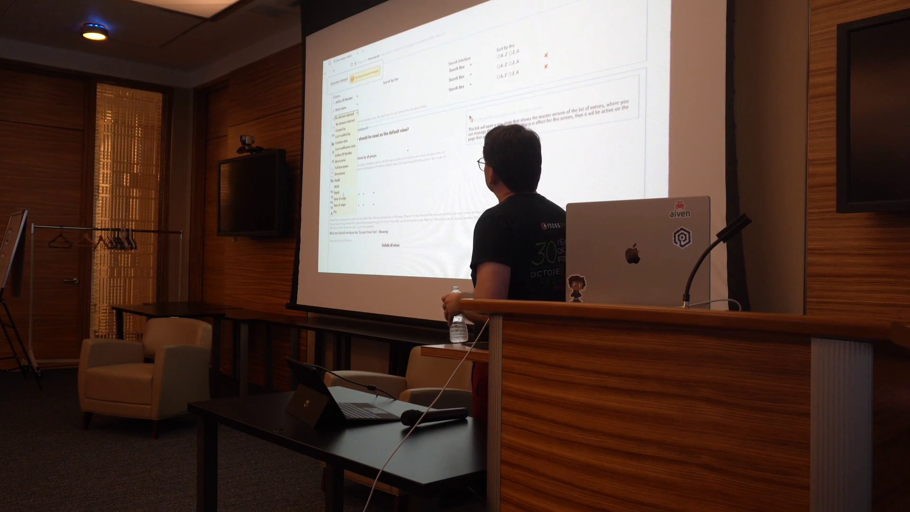
{"action": "left_click", "coordinate": [361, 108]}
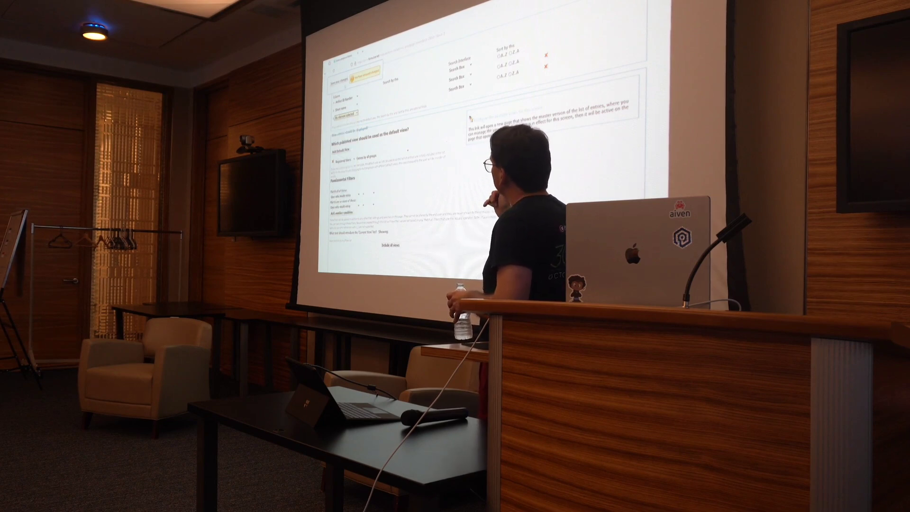
{"action": "scroll", "coordinate": [474, 142], "scroll_direction": "up", "scroll_amount": 5}
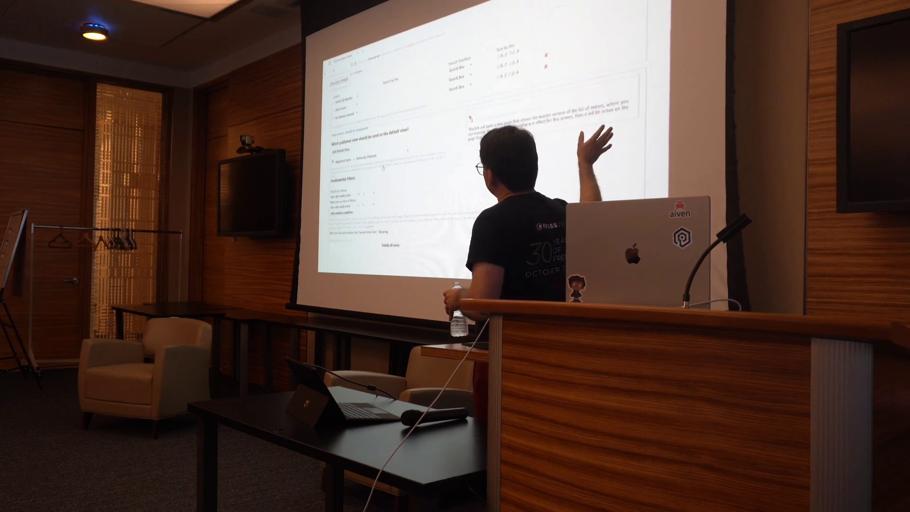
- Add a 'Value derived from other elements' element captioned Year to Artifacts and hide it from the Artifacts screen
{"action": "left_click", "coordinate": [344, 126]}
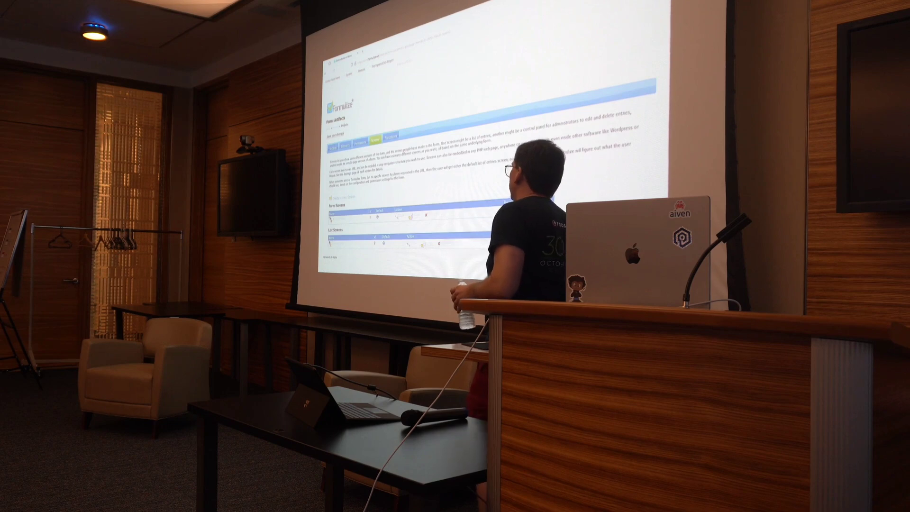
{"action": "left_click", "coordinate": [346, 145]}
{"action": "scroll", "coordinate": [364, 209], "scroll_direction": "down", "scroll_amount": 5}
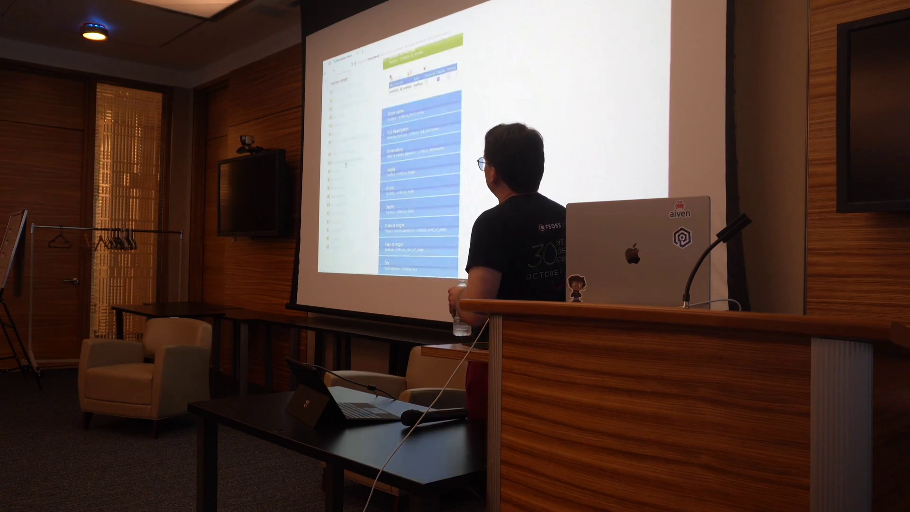
{"action": "left_click", "coordinate": [362, 189]}
{"action": "triple_click", "coordinate": [338, 169]}
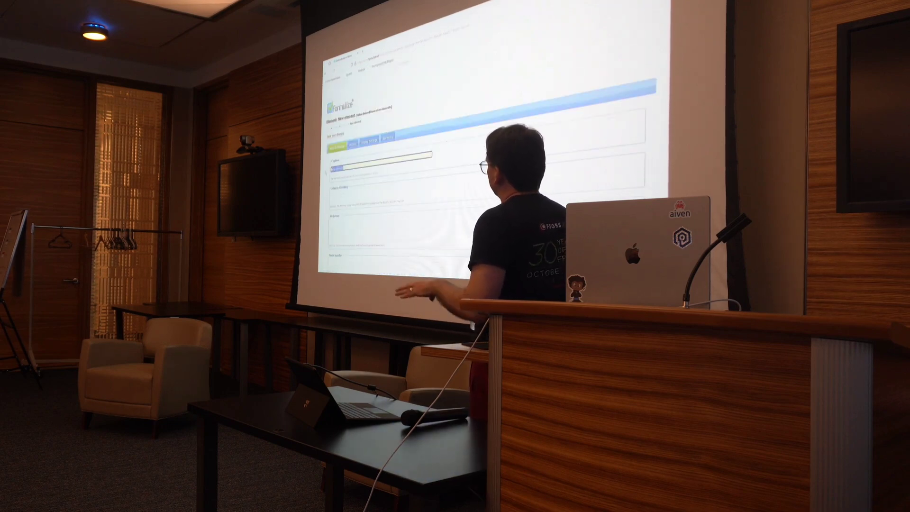
{"action": "type", "text": "Year of origin"}
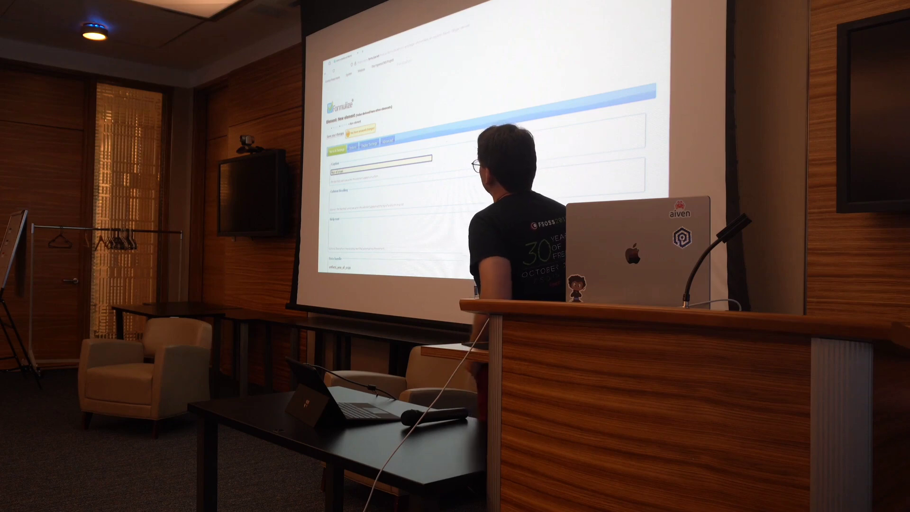
{"action": "left_click", "coordinate": [369, 144]}
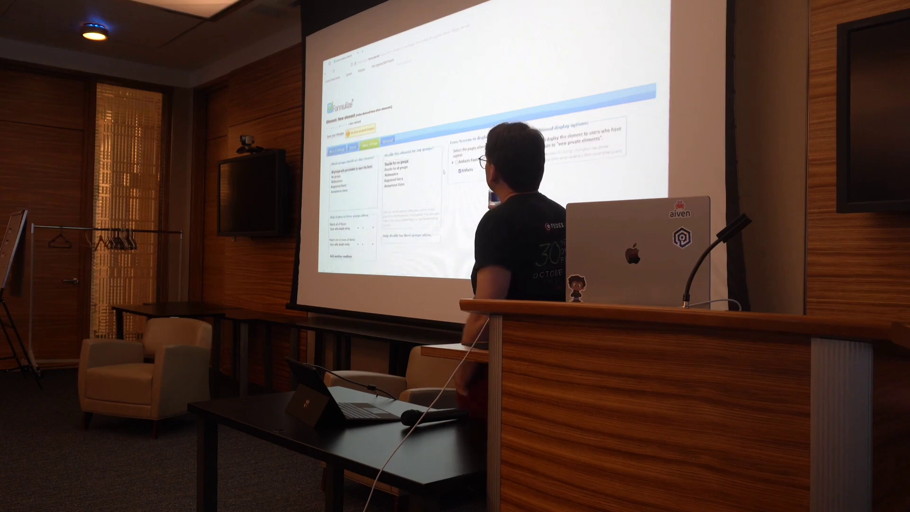
{"action": "left_click", "coordinate": [459, 171]}
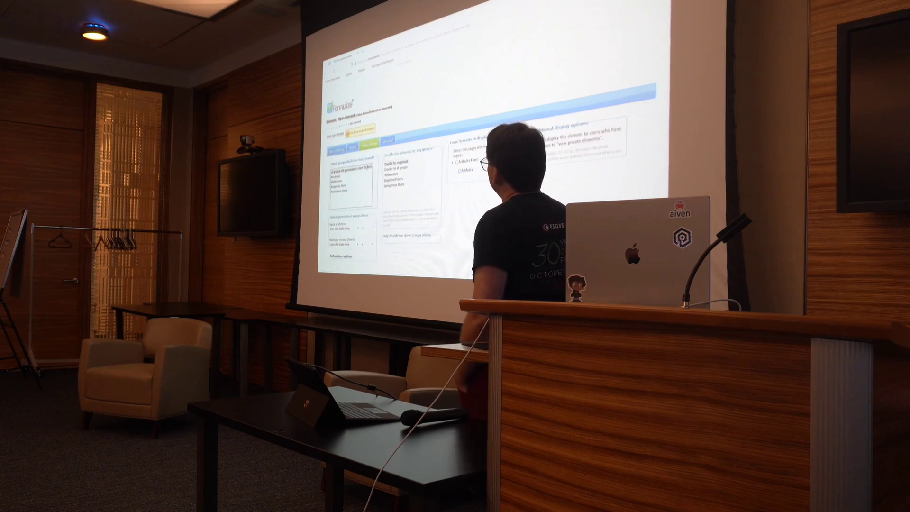
- Finish the formula, save the Year of origin derived element, and update derived values for all artifacts
{"action": "left_click", "coordinate": [353, 147]}
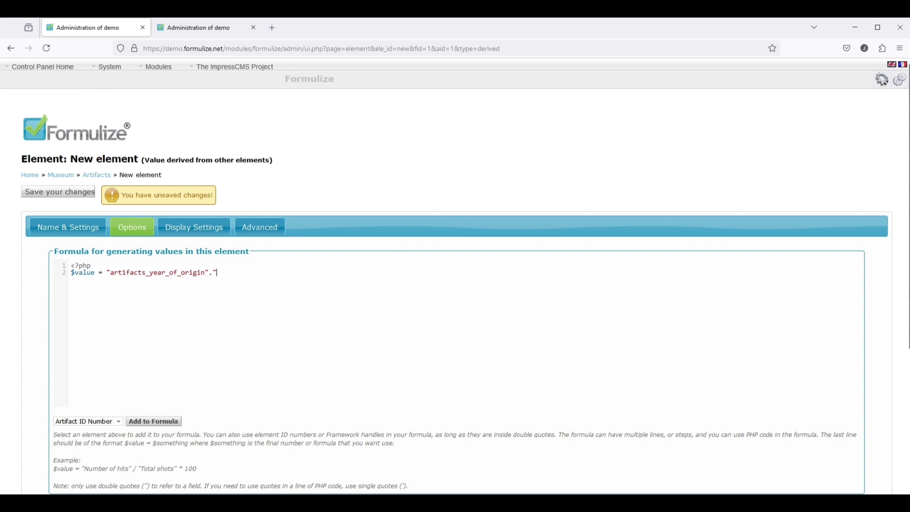
{"action": "type", "text": "artifacts_year_of_origin"}
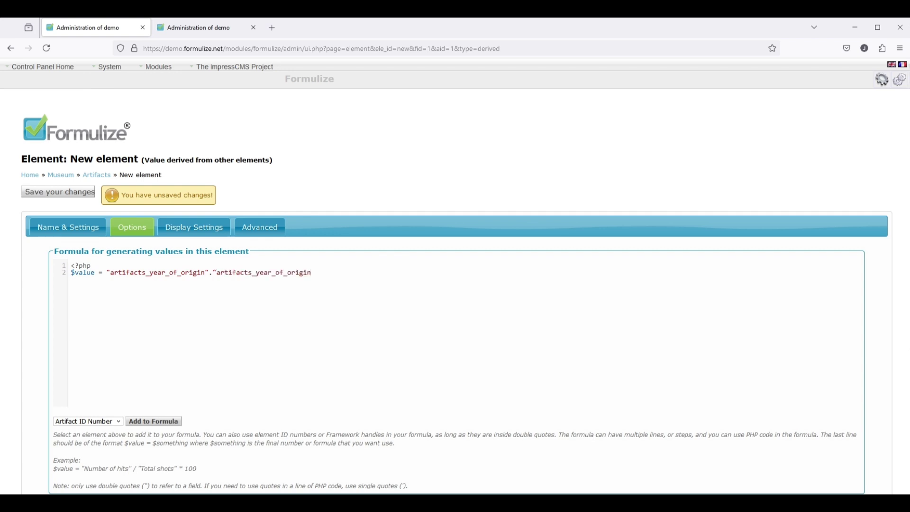
{"action": "key", "text": "shift+Left"}
{"action": "key", "text": "shift+Left"}
{"action": "key", "text": "shift+Left"}
{"action": "key", "text": "shift+Left"}
{"action": "key", "text": "shift+Left"}
{"action": "key", "text": "shift+Left"}
{"action": "key", "text": "shift+Left"}
{"action": "key", "text": "shift+Left"}
{"action": "key", "text": "shift+Left"}
{"action": "key", "text": "shift+Left"}
{"action": "type", "text": "era"}
{"action": "left_click", "coordinate": [55, 194]}
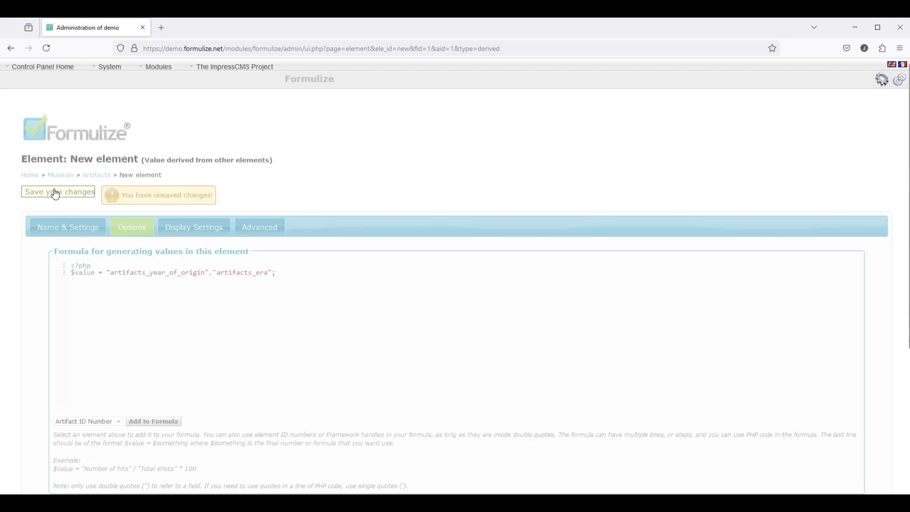
{"action": "scroll", "coordinate": [66, 369], "scroll_direction": "down", "scroll_amount": 2}
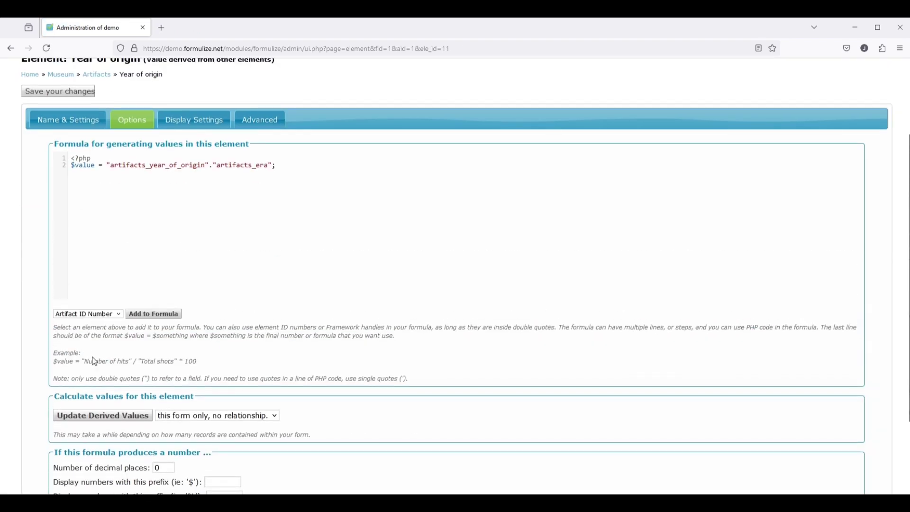
{"action": "left_click", "coordinate": [92, 421]}
{"action": "scroll", "coordinate": [66, 284], "scroll_direction": "up", "scroll_amount": 2}
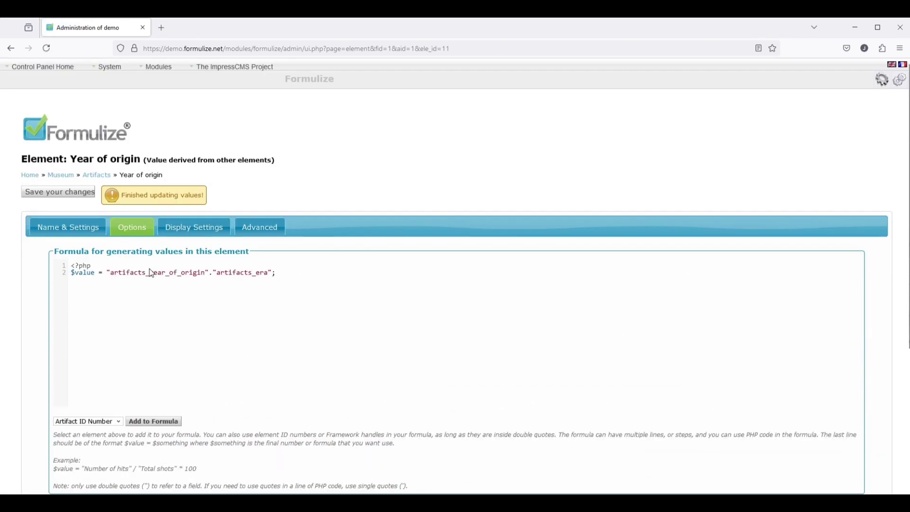
- In a new tab, add the Year of origin column to the Artifacts list
{"action": "mouse_move", "coordinate": [36, 74]}
{"action": "left_click", "coordinate": [32, 96]}
{"action": "left_click", "coordinate": [182, 31]}
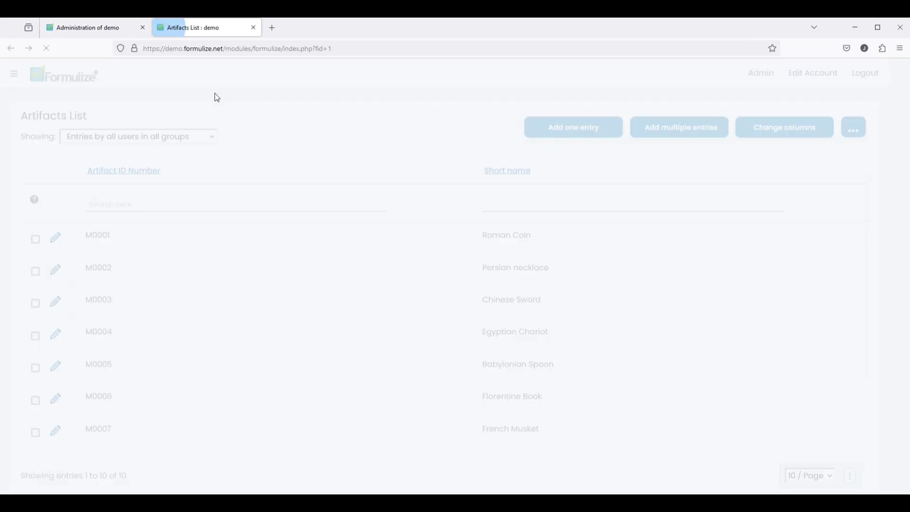
{"action": "left_click", "coordinate": [801, 129]}
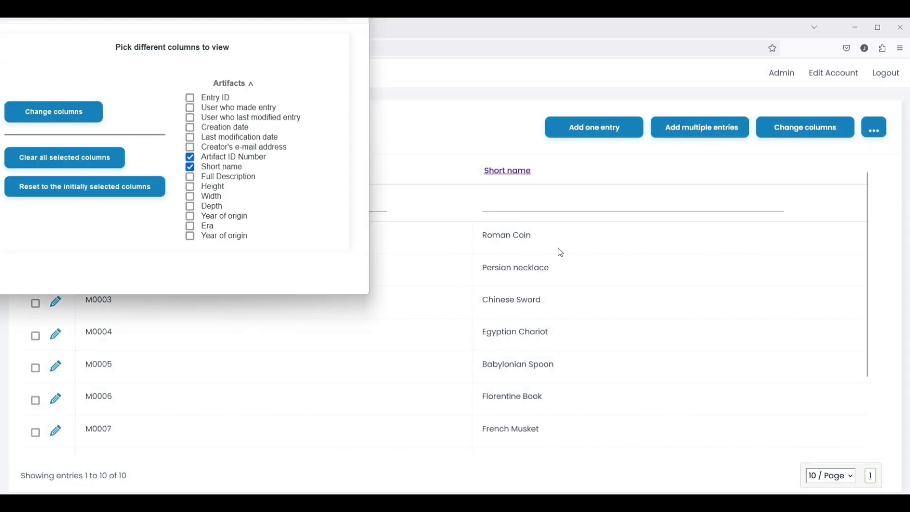
{"action": "left_click", "coordinate": [226, 239]}
{"action": "left_click", "coordinate": [90, 116]}
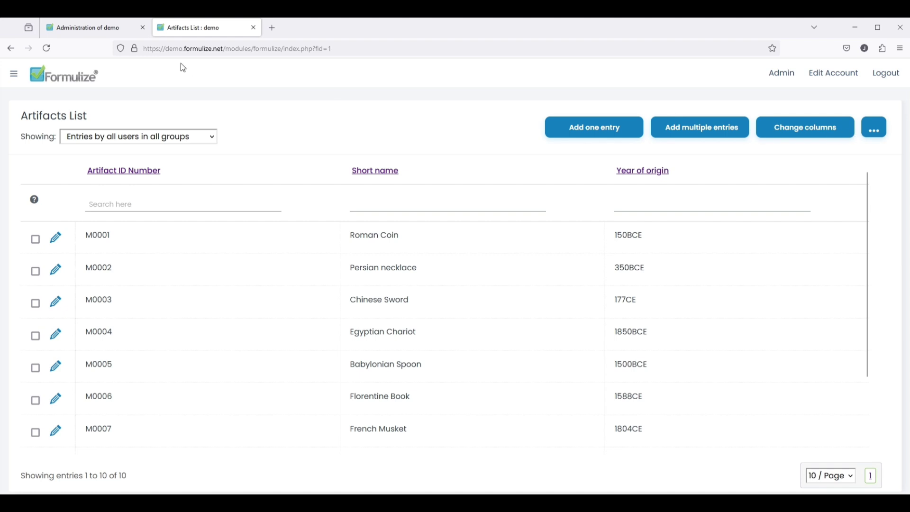
{"action": "left_click", "coordinate": [85, 27]}
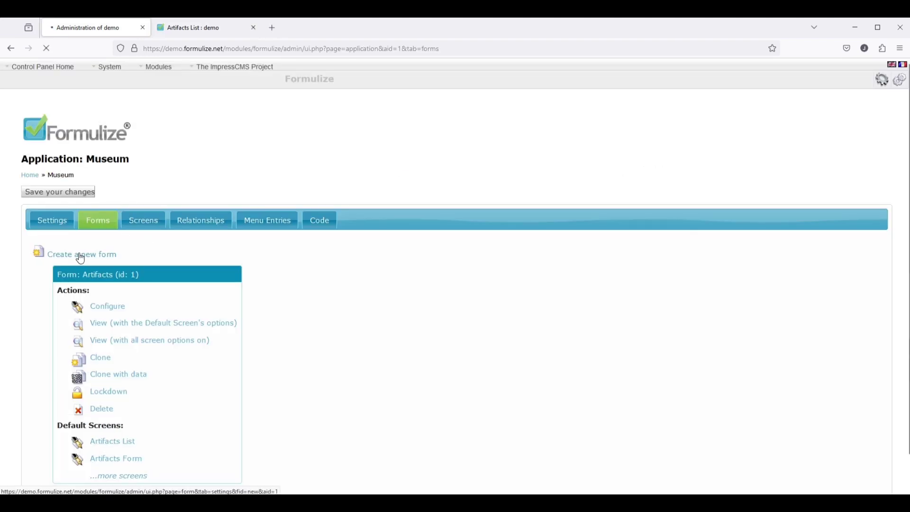
- Create a new form in the Museum app titled Collections and save it
{"action": "left_click", "coordinate": [183, 285]}
{"action": "key", "text": "ctrl+a"}
{"action": "type", "text": "Collec"}
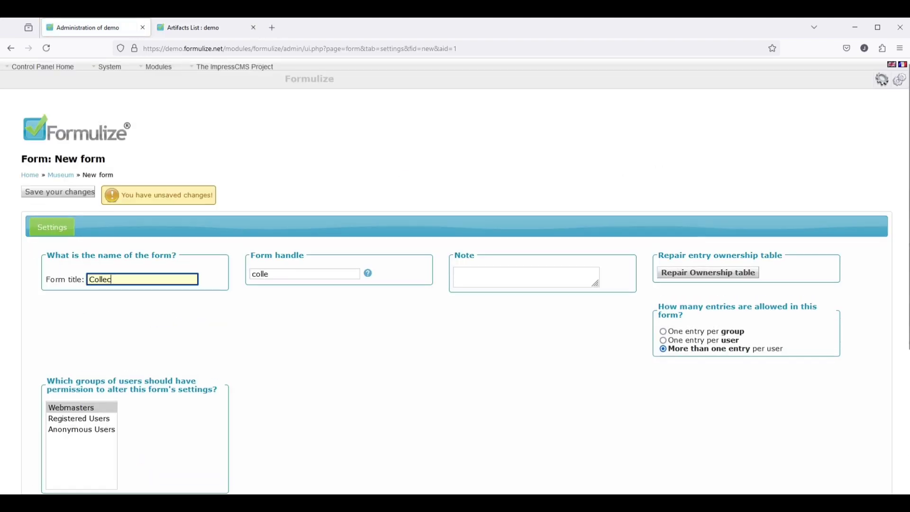
{"action": "type", "text": "tions"}
{"action": "left_click", "coordinate": [60, 193]}
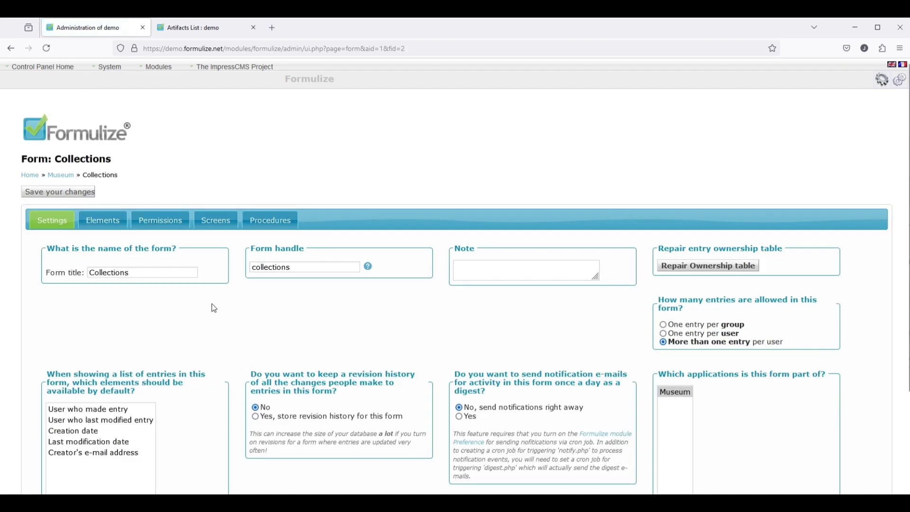
- Add a text box captioned Name with column heading 'Collection Name' and save it
{"action": "left_click", "coordinate": [104, 222]}
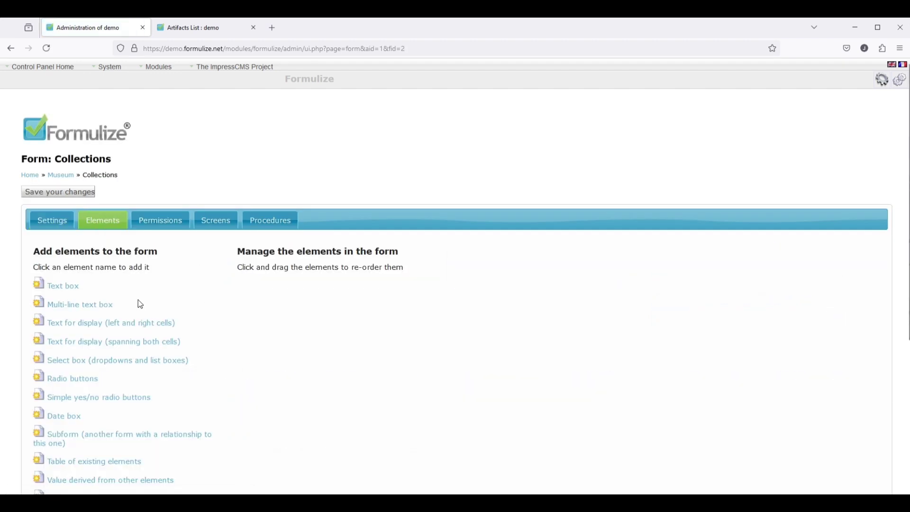
{"action": "left_click", "coordinate": [63, 286]}
{"action": "type", "text": "N"}
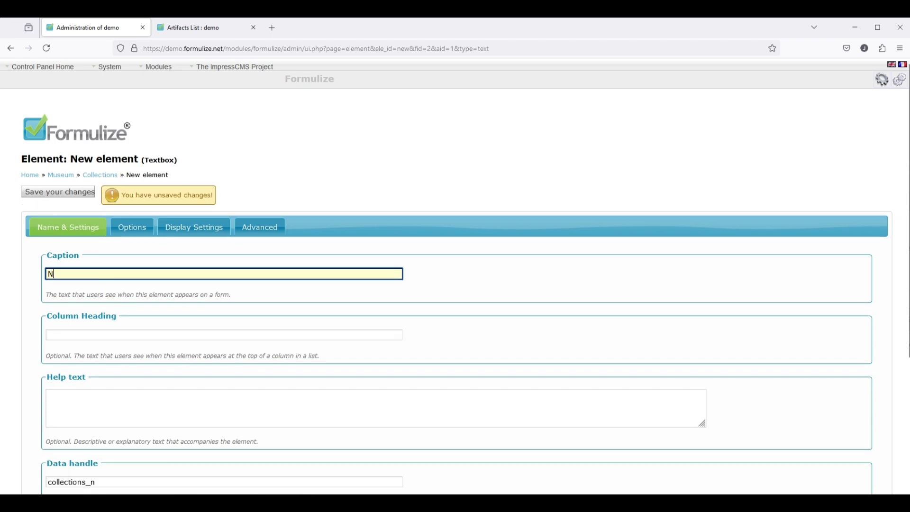
{"action": "type", "text": "ame"}
{"action": "key", "text": "Tab"}
{"action": "type", "text": "Collection Name"}
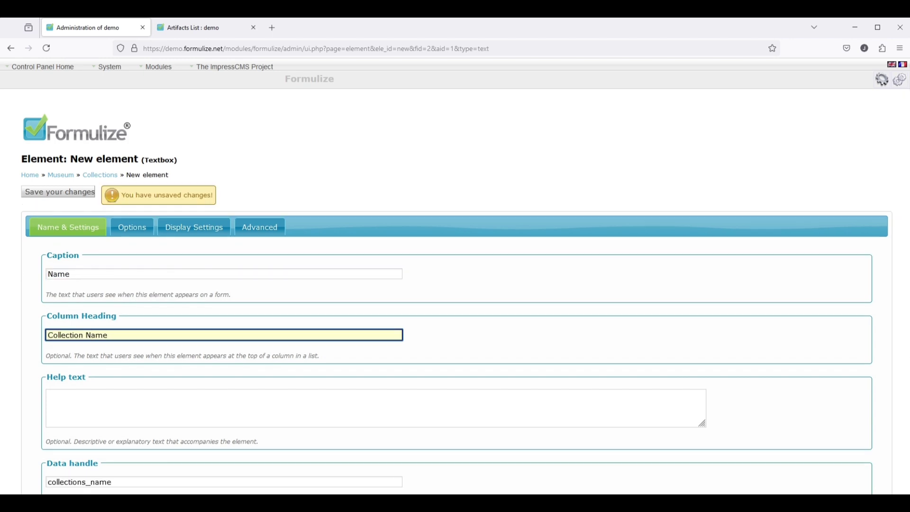
{"action": "scroll", "coordinate": [163, 408], "scroll_direction": "down", "scroll_amount": 4}
{"action": "scroll", "coordinate": [161, 426], "scroll_direction": "up", "scroll_amount": 4}
{"action": "left_click", "coordinate": [57, 192]}
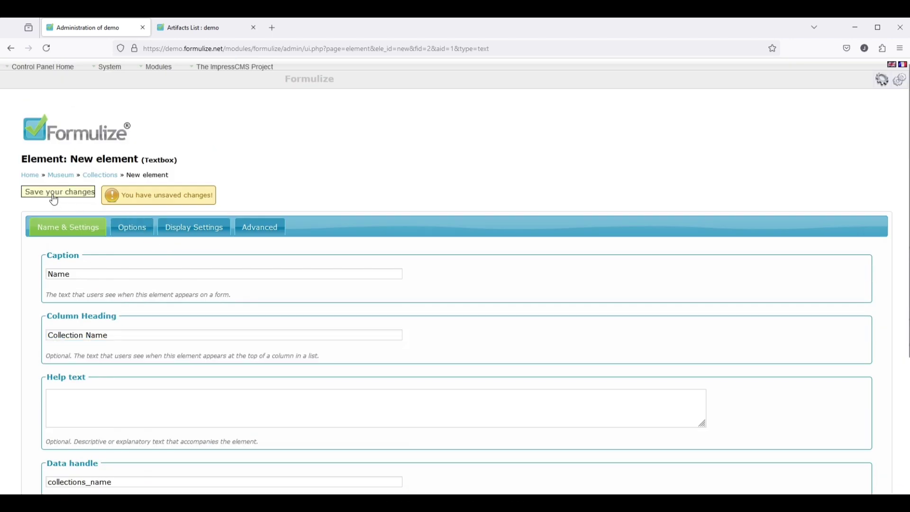
{"action": "left_click", "coordinate": [107, 176]}
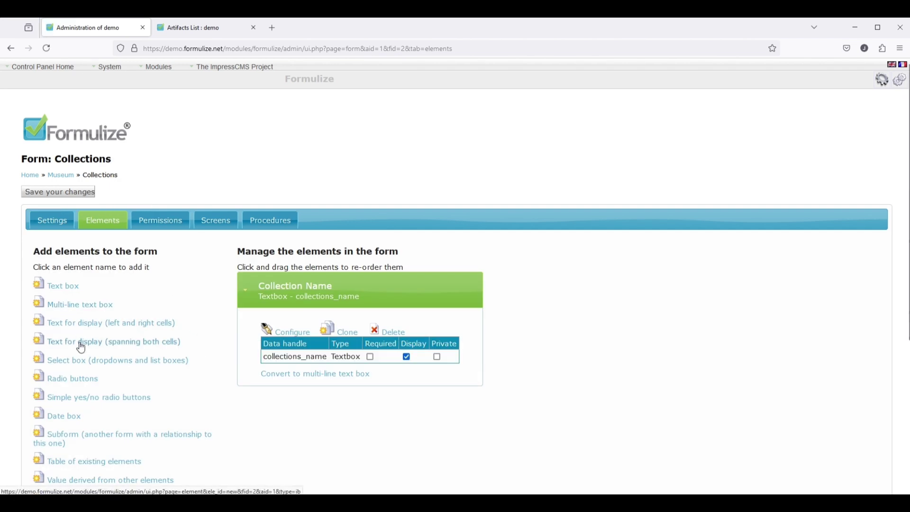
- Add a select box captioned 'Artifacts' with options linked to Artifacts: ID number, and save it
{"action": "left_click", "coordinate": [88, 368]}
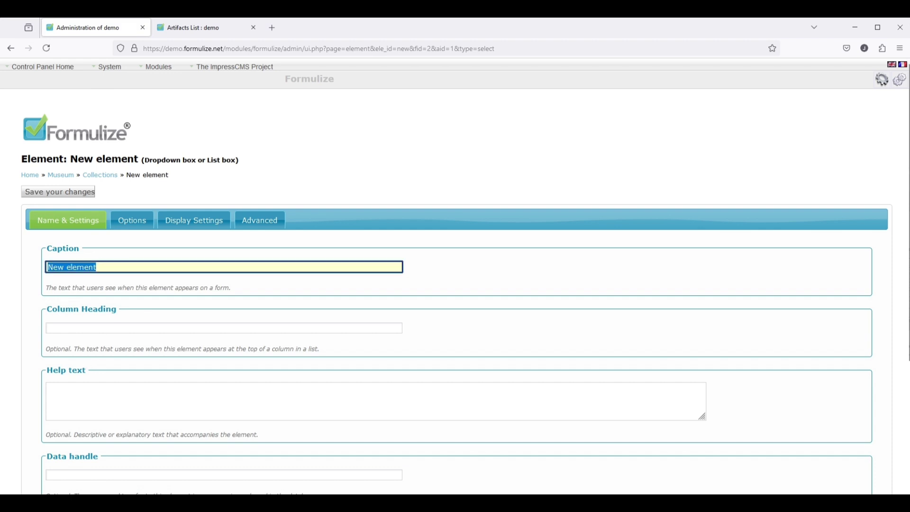
{"action": "type", "text": "Artifacts"}
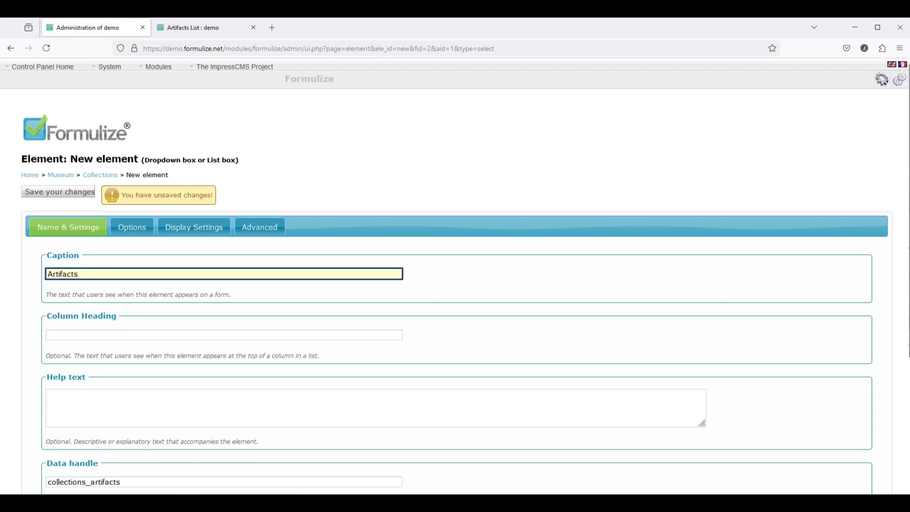
{"action": "left_click", "coordinate": [132, 227]}
{"action": "left_click", "coordinate": [345, 363]}
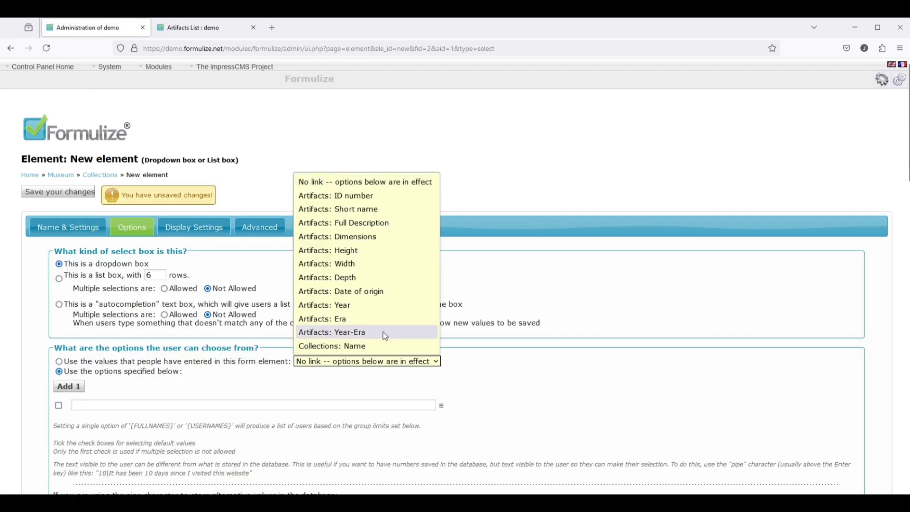
{"action": "left_click", "coordinate": [357, 196]}
{"action": "scroll", "coordinate": [80, 438], "scroll_direction": "down", "scroll_amount": 15}
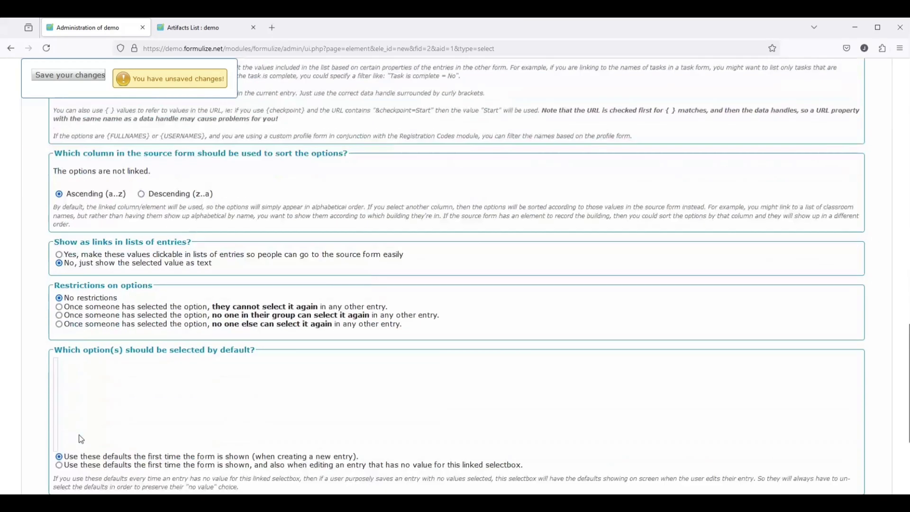
{"action": "scroll", "coordinate": [81, 440], "scroll_direction": "up", "scroll_amount": 1}
{"action": "left_click", "coordinate": [56, 76]}
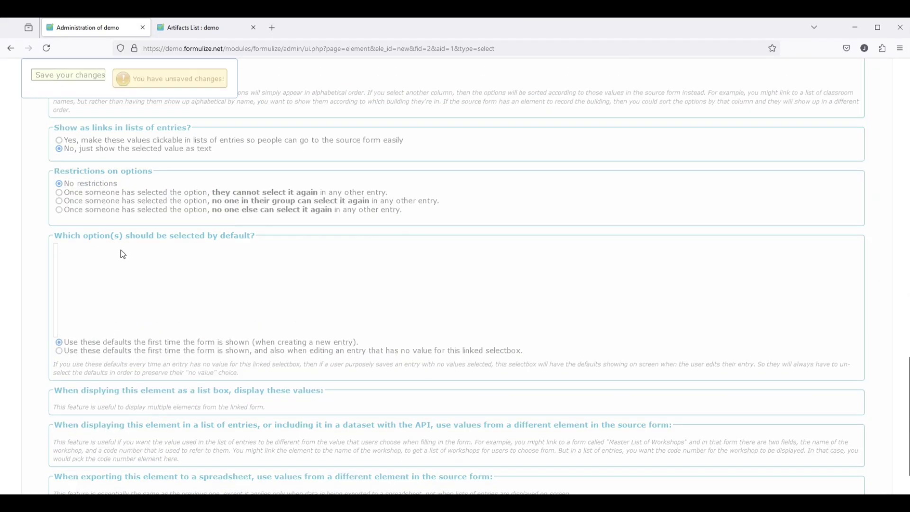
- Make Artifacts autocomplete with multiple selections, showing ID number and Short name, and save
{"action": "scroll", "coordinate": [123, 328], "scroll_direction": "down", "scroll_amount": 9}
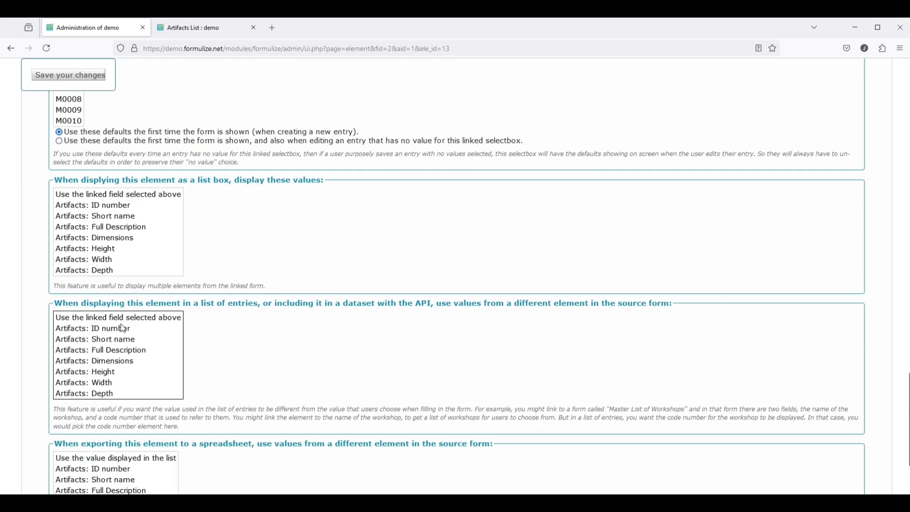
{"action": "left_click_drag", "start_coordinate": [121, 209], "coordinate": [131, 221]}
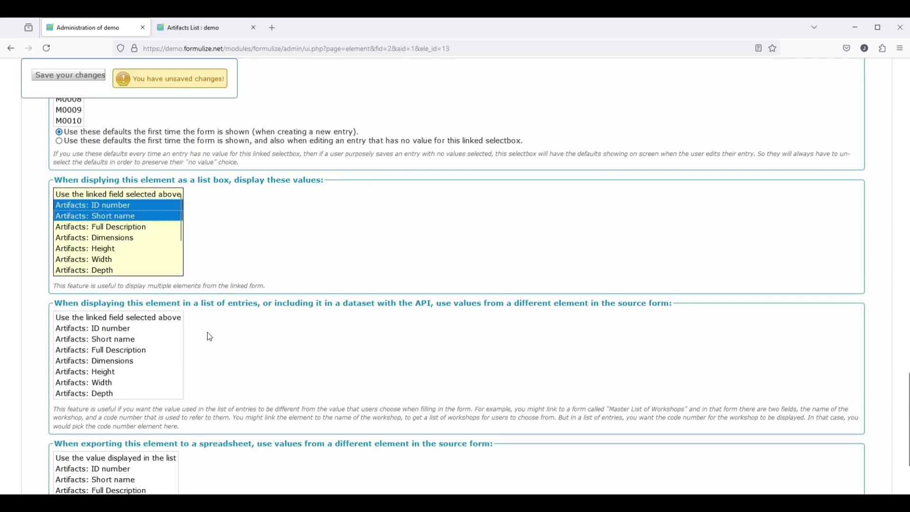
{"action": "left_click_drag", "start_coordinate": [112, 332], "coordinate": [118, 383]}
{"action": "scroll", "coordinate": [294, 372], "scroll_direction": "down", "scroll_amount": 3}
{"action": "scroll", "coordinate": [270, 385], "scroll_direction": "up", "scroll_amount": 5}
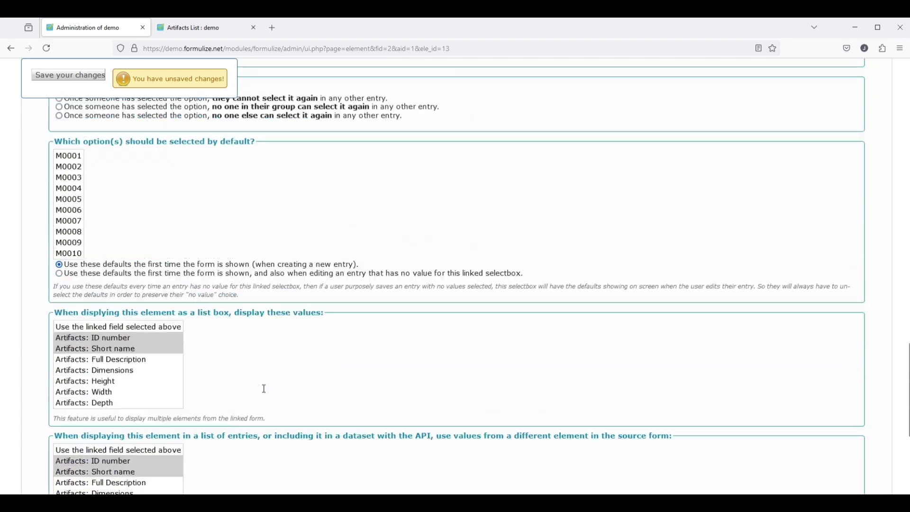
{"action": "scroll", "coordinate": [264, 388], "scroll_direction": "up", "scroll_amount": 15}
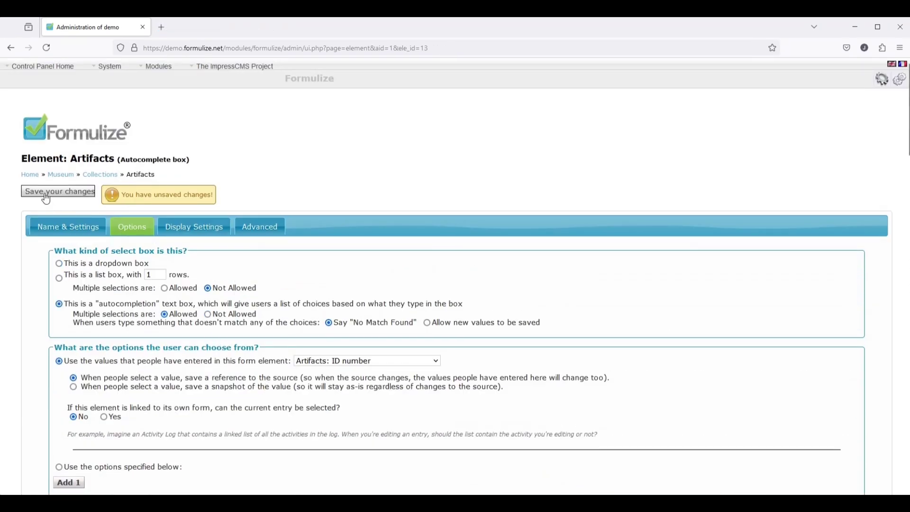
{"action": "left_click", "coordinate": [45, 194]}
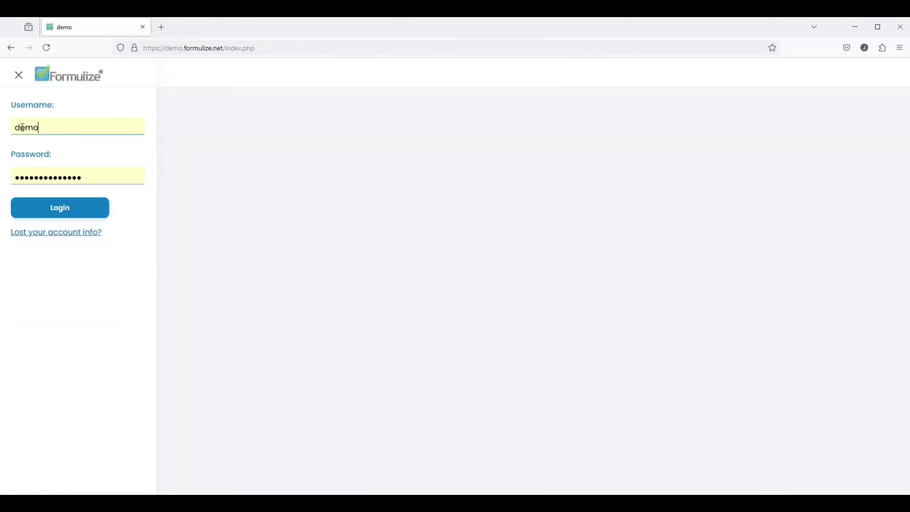
- Log in with the curator account and start a new Collections entry
{"action": "type", "text": "currator"}
{"action": "key", "text": "Tab"}
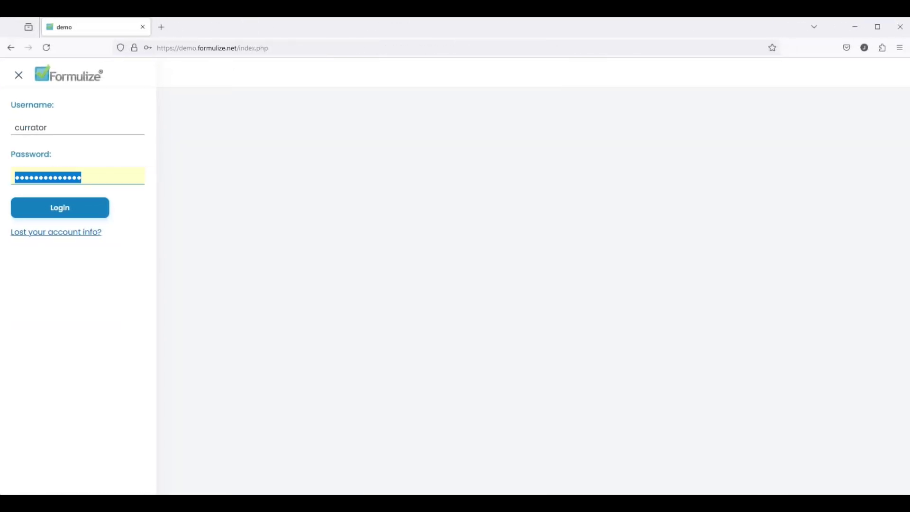
{"action": "type", "text": "•••••"}
{"action": "key", "text": "Return"}
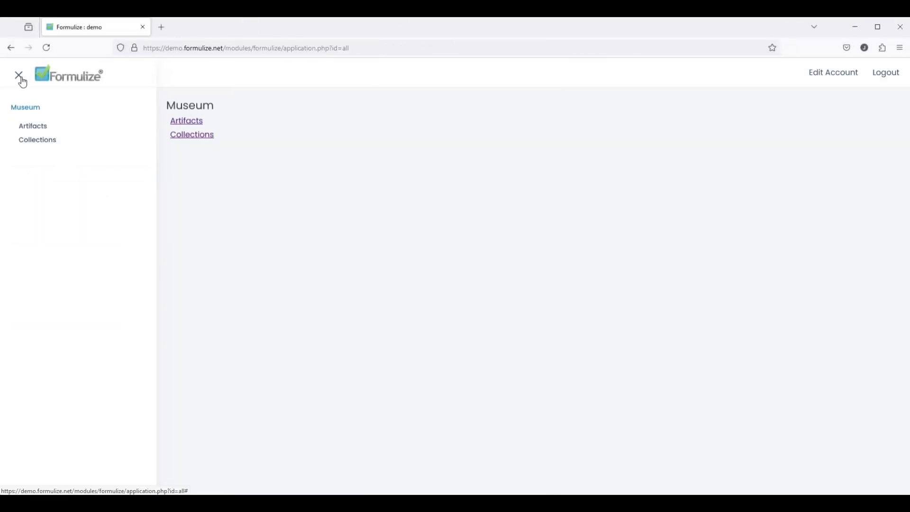
{"action": "left_click", "coordinate": [36, 139]}
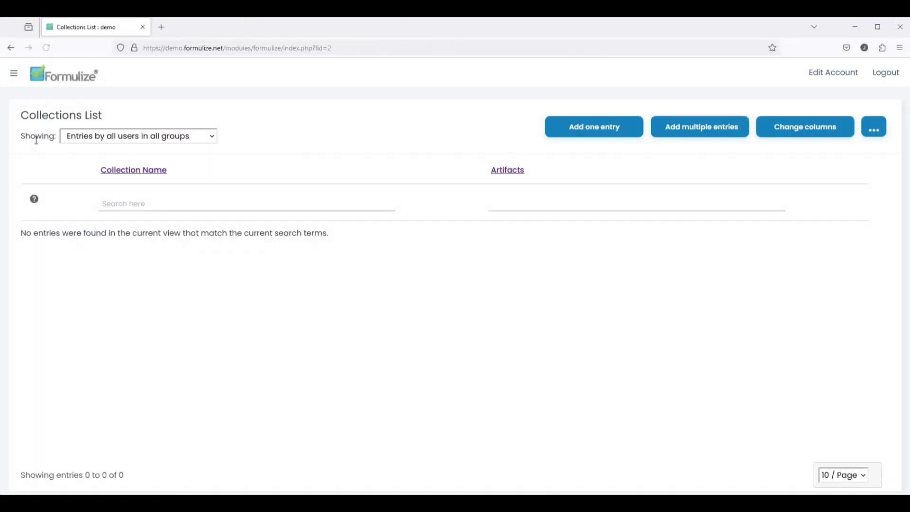
{"action": "left_click", "coordinate": [596, 135]}
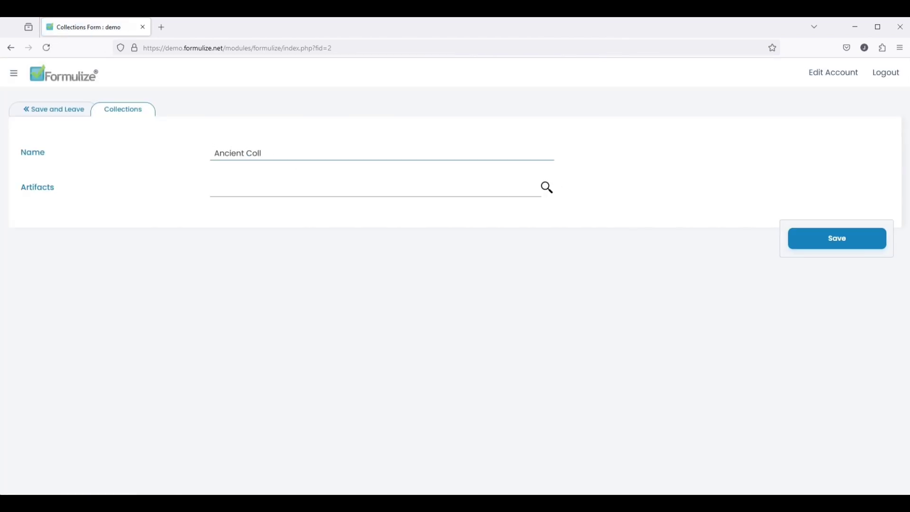
- Save the Ancient Collection with Roman Coin, Persian necklace, Chinese Sword, Egyptian Chariot and Babylonian Spoon
{"action": "left_click", "coordinate": [287, 183]}
{"action": "type", "text": "ro"}
{"action": "left_click", "coordinate": [296, 207]}
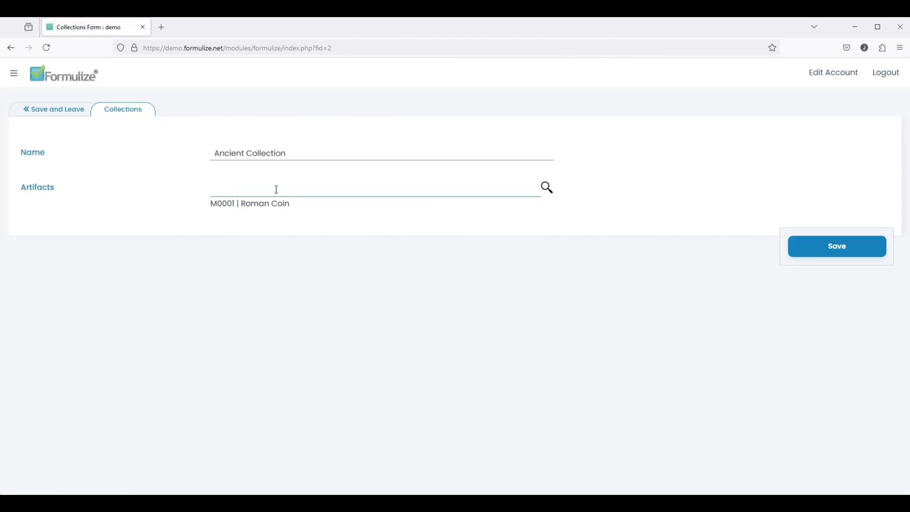
{"action": "type", "text": "pe"}
{"action": "left_click", "coordinate": [289, 207]}
{"action": "type", "text": "ch"}
{"action": "left_click", "coordinate": [280, 207]}
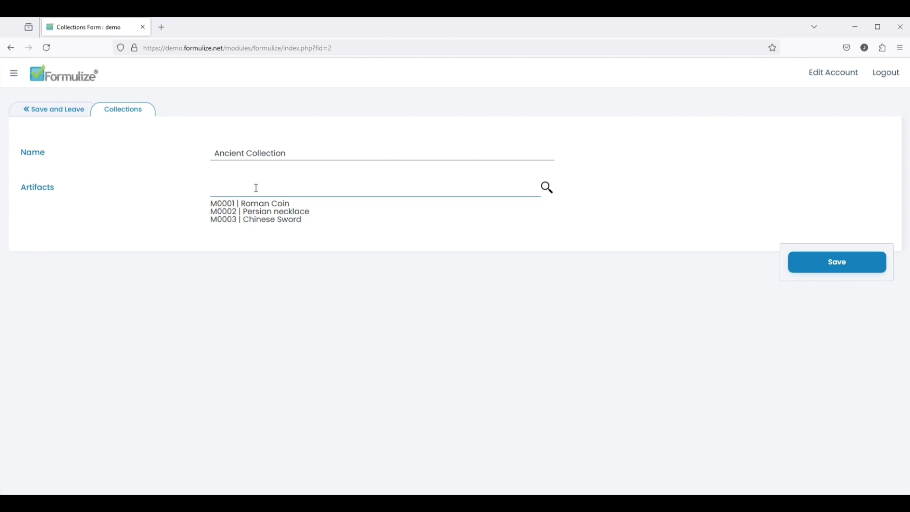
{"action": "type", "text": "eg"}
{"action": "left_click", "coordinate": [284, 202]}
{"action": "type", "text": "ba"}
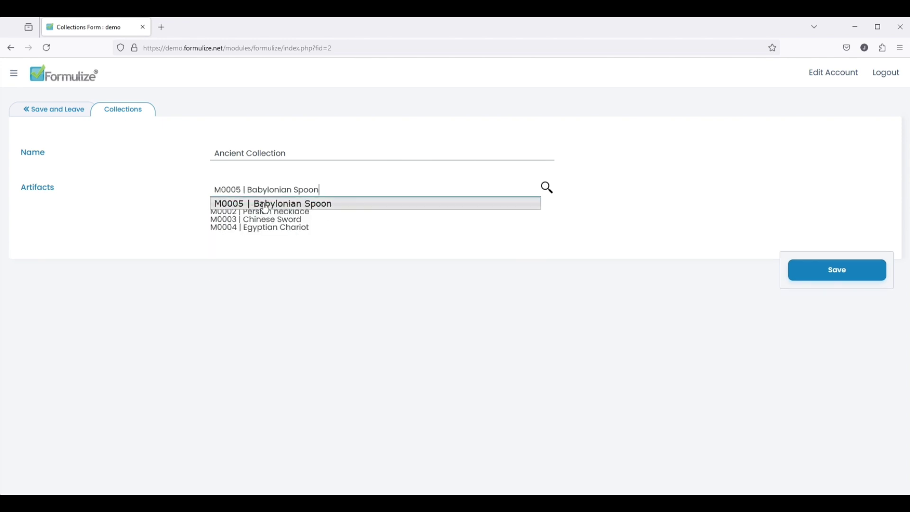
{"action": "left_click", "coordinate": [266, 207]}
{"action": "left_click", "coordinate": [73, 118]}
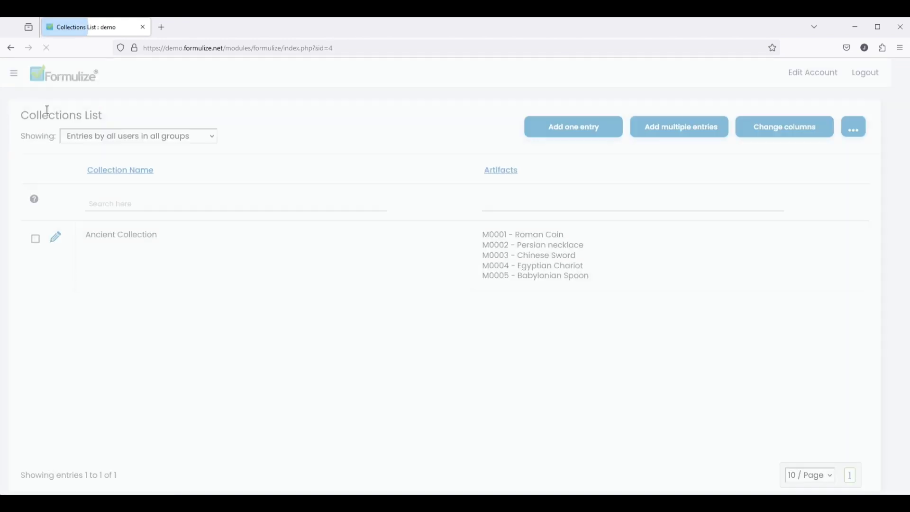
- Create 'Modern Collection' with artifacts 07-10: French Musket, Japanese Coin, American Bicycle, Polynesian Canoe
{"action": "left_click", "coordinate": [609, 129]}
{"action": "type", "text": "Modern Collection"}
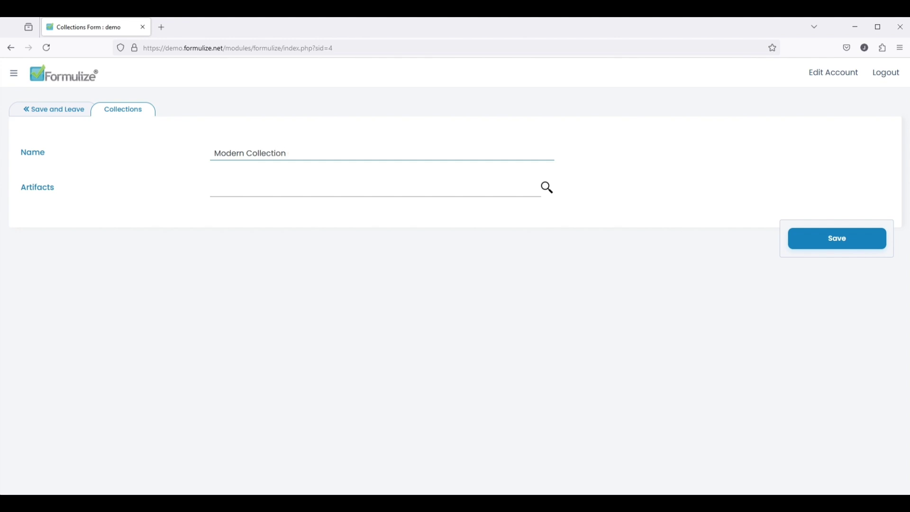
{"action": "left_click", "coordinate": [311, 187]}
{"action": "type", "text": "07"}
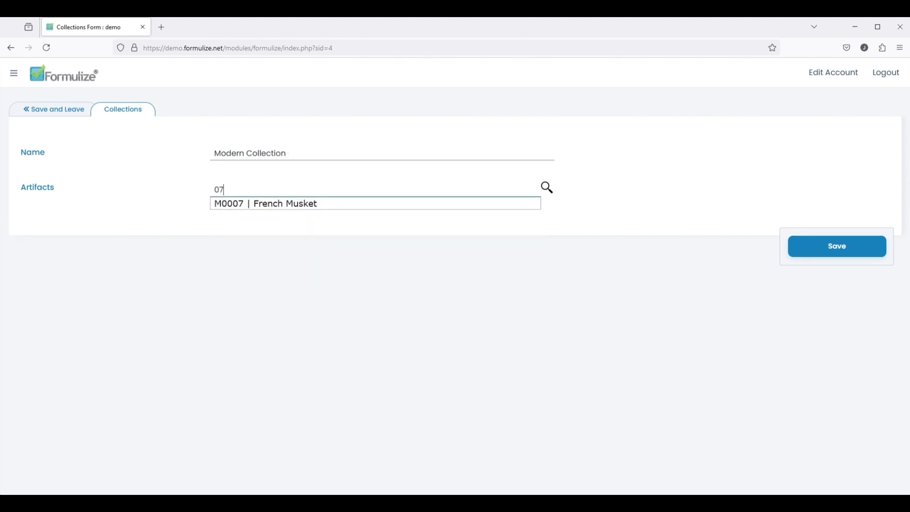
{"action": "left_click", "coordinate": [298, 203]}
{"action": "type", "text": "08 | Japanese Coin"}
{"action": "left_click", "coordinate": [295, 204]}
{"action": "type", "text": "09"}
{"action": "left_click", "coordinate": [297, 204]}
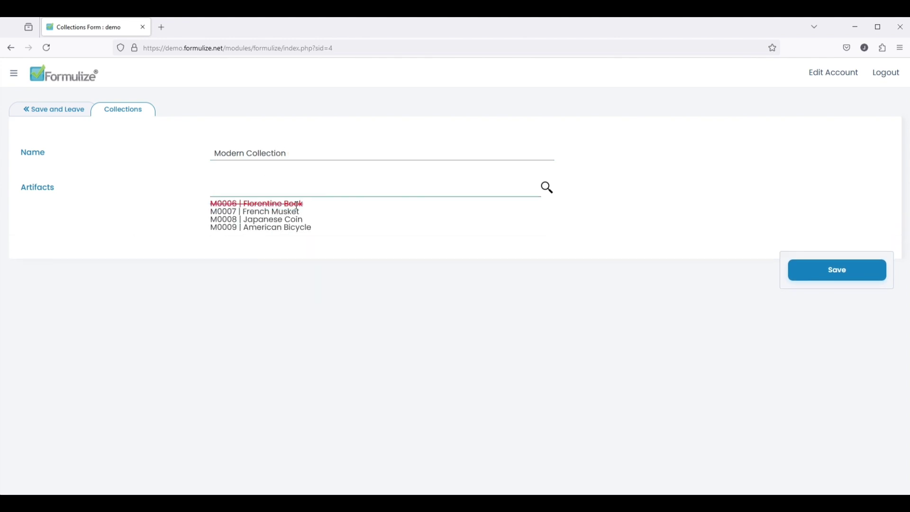
{"action": "type", "text": "10"}
{"action": "left_click", "coordinate": [298, 204]}
{"action": "left_click", "coordinate": [47, 105]}
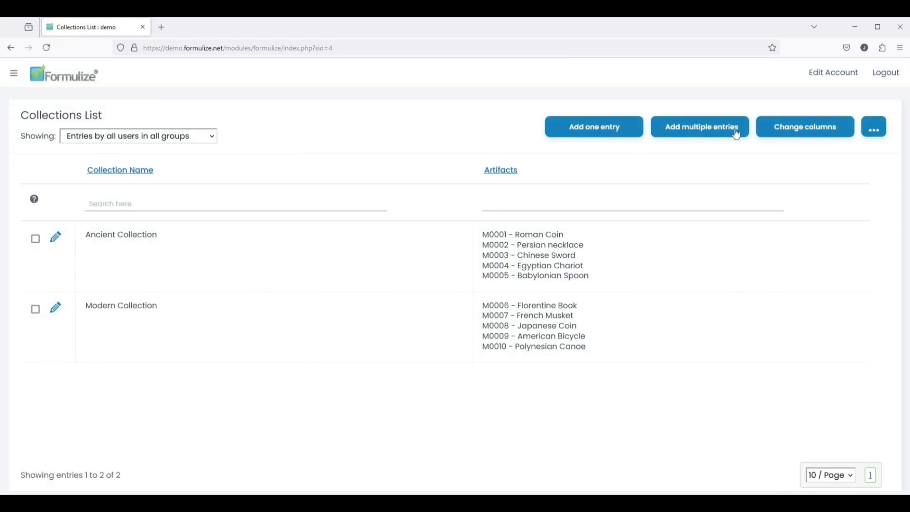
- Create the Weapons collection with Chinese Sword, Egyptian Chariot and French Musket
{"action": "left_click", "coordinate": [614, 132]}
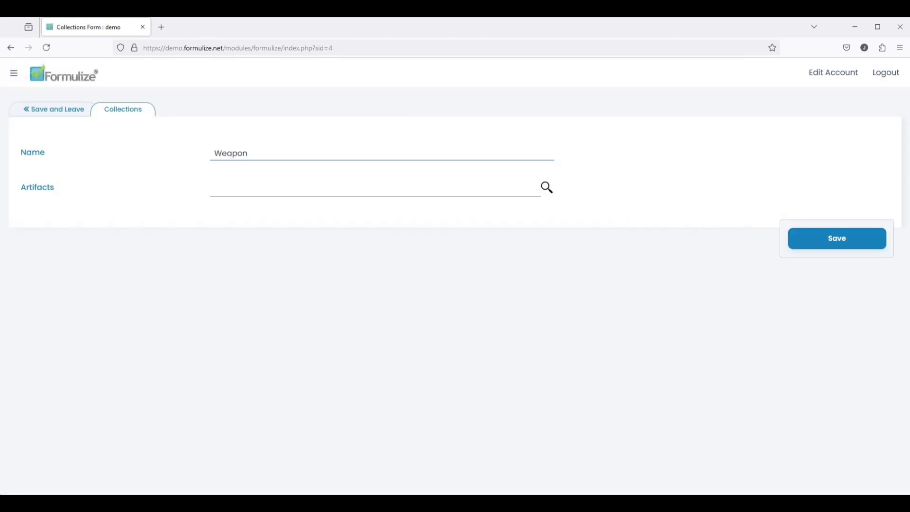
{"action": "left_click", "coordinate": [254, 186]}
{"action": "type", "text": "sw"}
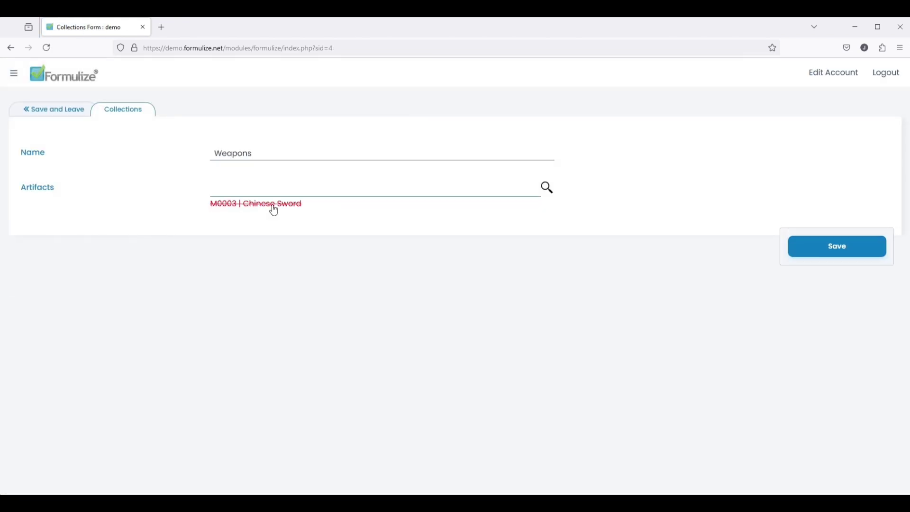
{"action": "left_click", "coordinate": [270, 205]}
{"action": "type", "text": "char"}
{"action": "left_click", "coordinate": [271, 212]}
{"action": "type", "text": "mus"}
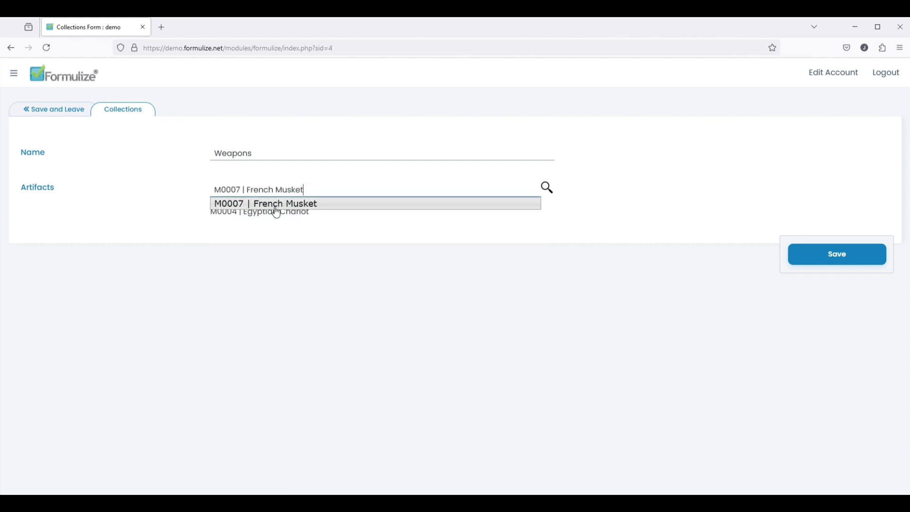
{"action": "left_click", "coordinate": [255, 203]}
{"action": "left_click", "coordinate": [50, 109]}
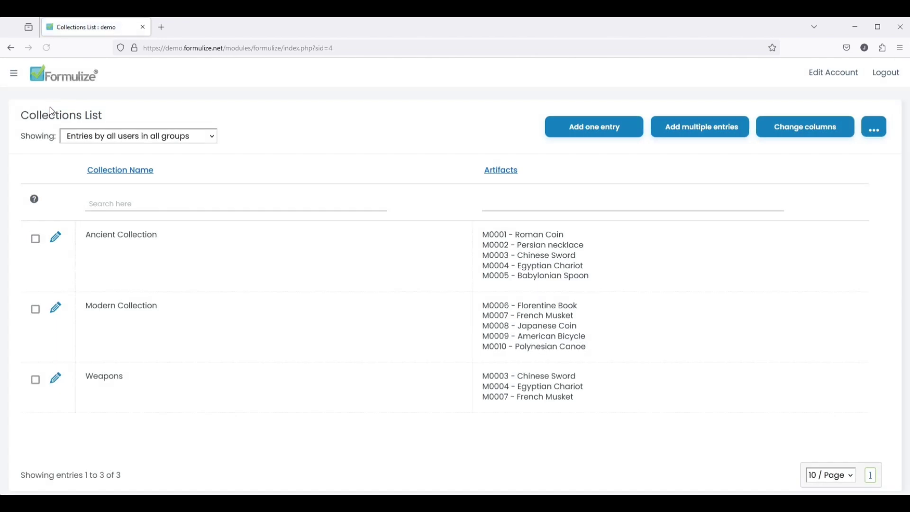
- Create the Coins collection with Roman Coin and Japanese Coin, then log out
{"action": "left_click", "coordinate": [592, 128]}
{"action": "left_click", "coordinate": [514, 153]}
{"action": "left_click", "coordinate": [443, 192]}
{"action": "type", "text": "co"}
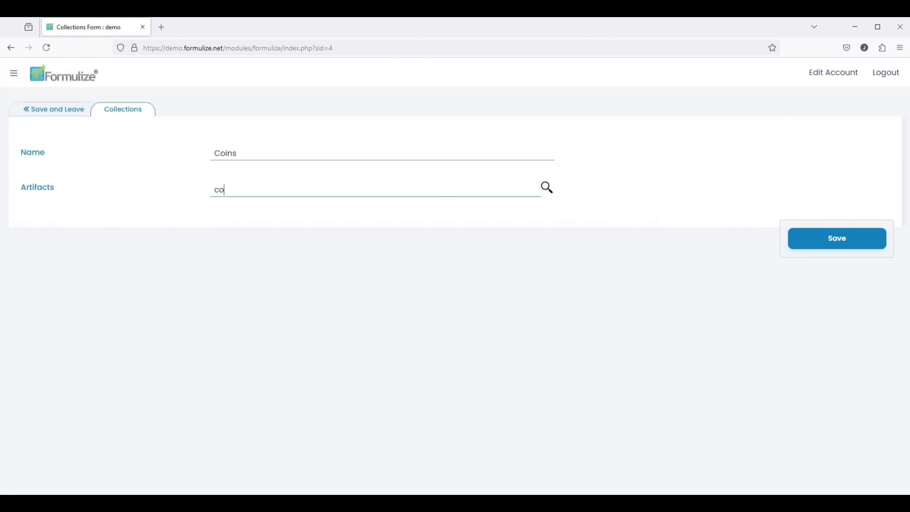
{"action": "left_click", "coordinate": [424, 207]}
{"action": "left_click", "coordinate": [393, 209]}
{"action": "left_click", "coordinate": [50, 109]}
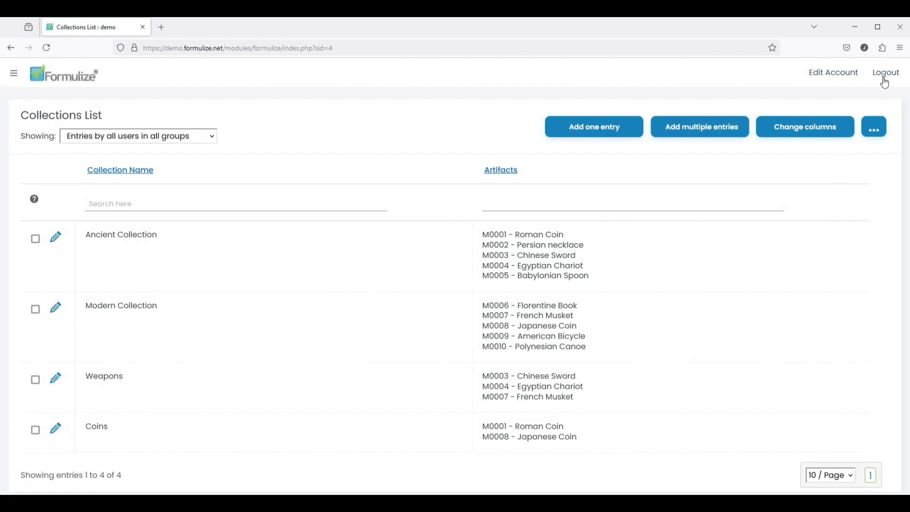
{"action": "left_click", "coordinate": [884, 83]}
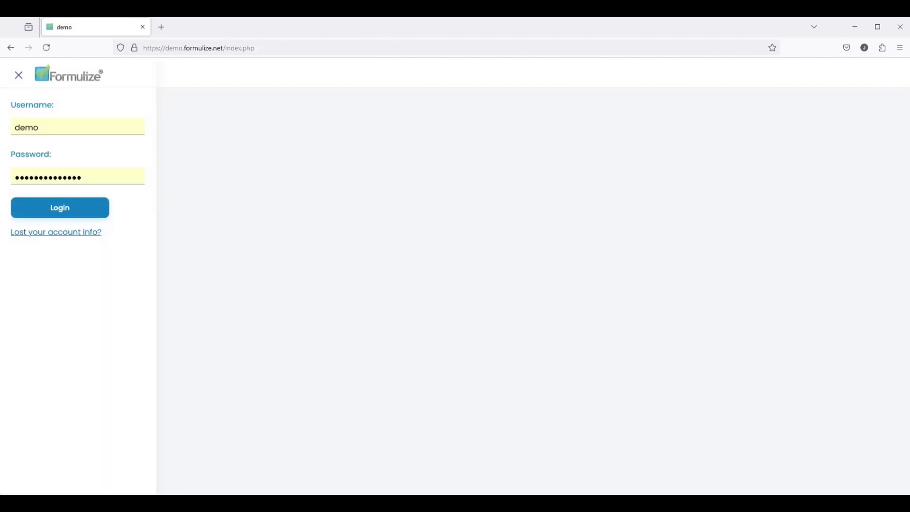
- Log back in and open the Collections form's Permissions tab in the admin area
{"action": "left_click", "coordinate": [55, 207]}
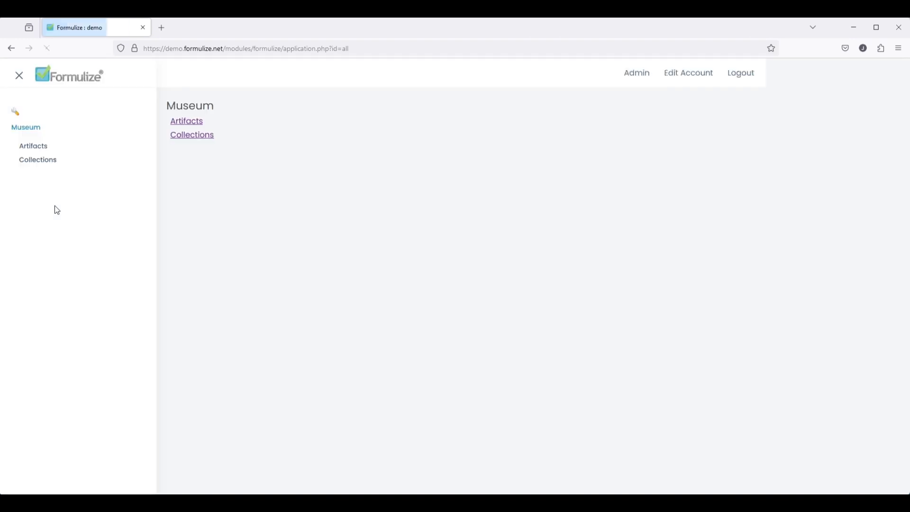
{"action": "left_click", "coordinate": [779, 74]}
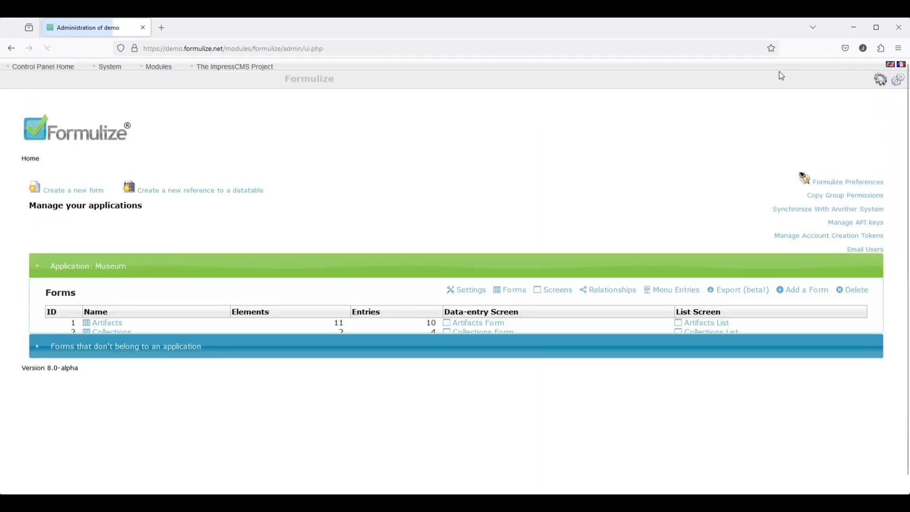
{"action": "left_click", "coordinate": [111, 336]}
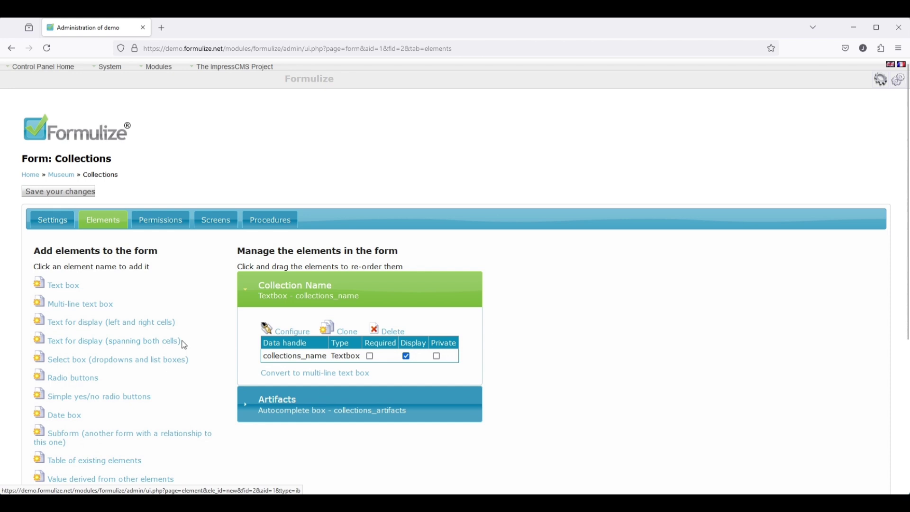
{"action": "left_click", "coordinate": [158, 223]}
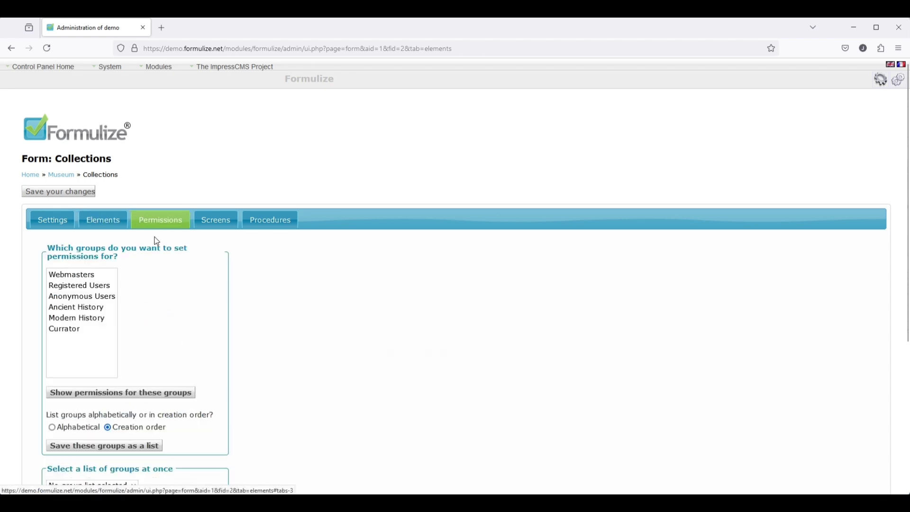
- Select the Registered Users, Ancient History, Modern History and Currator groups and show their permissions
{"action": "left_click", "coordinate": [93, 288]}
{"action": "left_click", "coordinate": [94, 321], "text": "ctrl"}
{"action": "left_click", "coordinate": [92, 328], "text": "ctrl"}
{"action": "left_click", "coordinate": [76, 335], "text": "ctrl"}
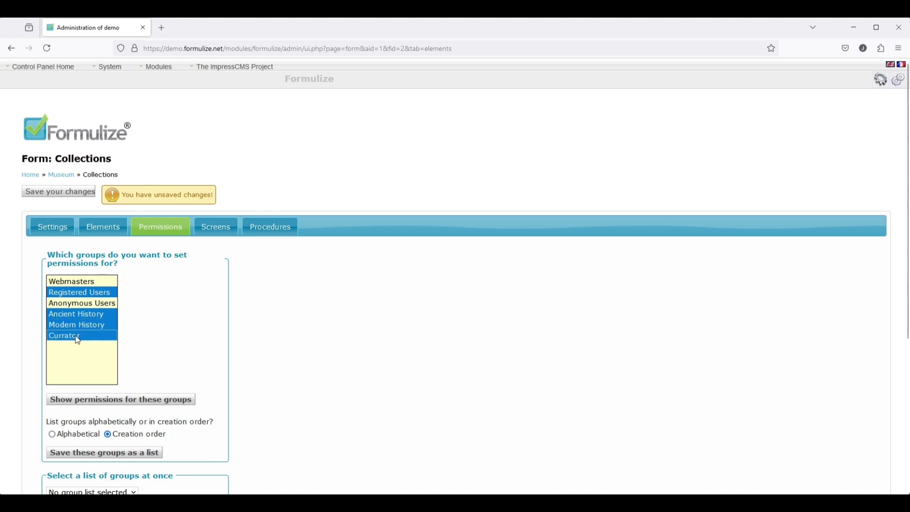
{"action": "left_click", "coordinate": [113, 405]}
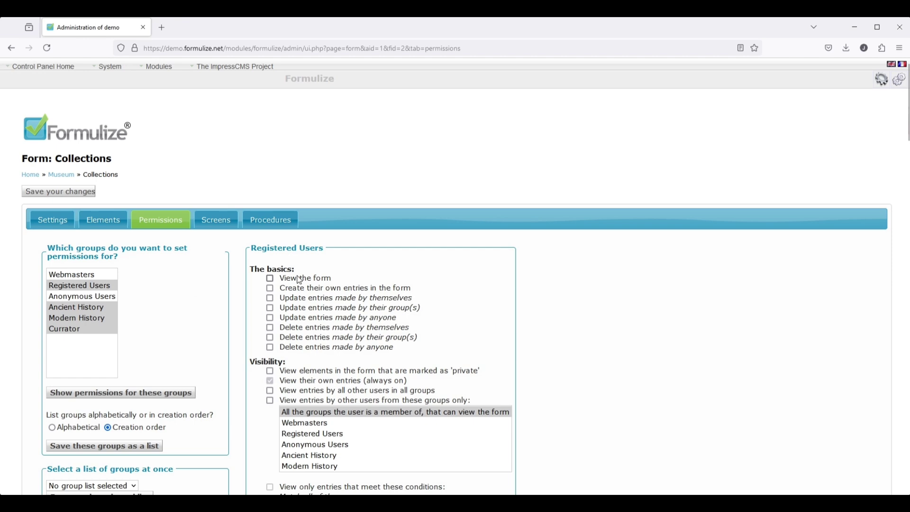
{"action": "scroll", "coordinate": [299, 281], "scroll_direction": "down", "scroll_amount": 7}
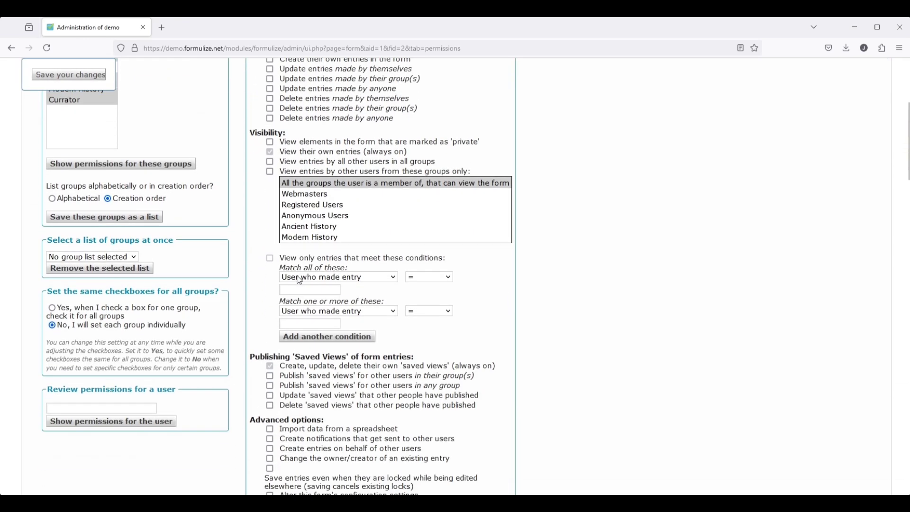
{"action": "scroll", "coordinate": [300, 281], "scroll_direction": "down", "scroll_amount": 7}
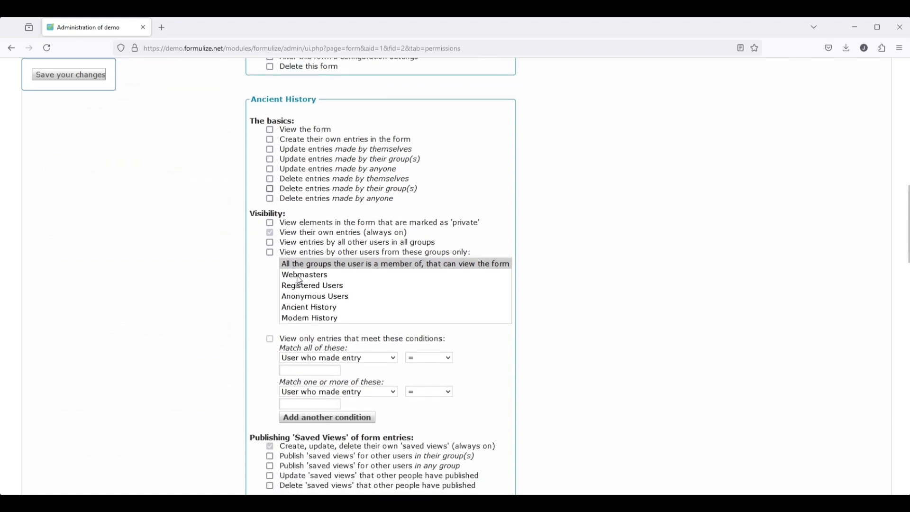
- Let Ancient History and Currator view the Collections form, and save the permissions
{"action": "left_click", "coordinate": [303, 119]}
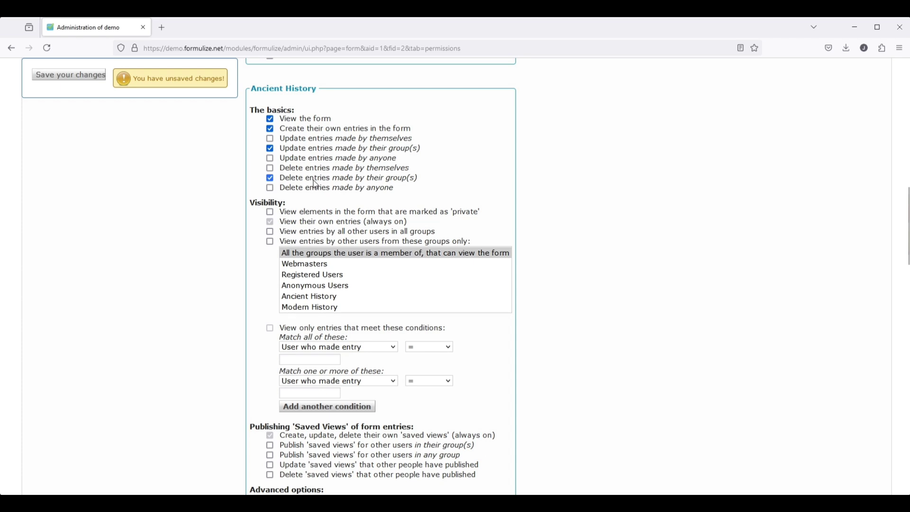
{"action": "scroll", "coordinate": [241, 299], "scroll_direction": "down", "scroll_amount": 6}
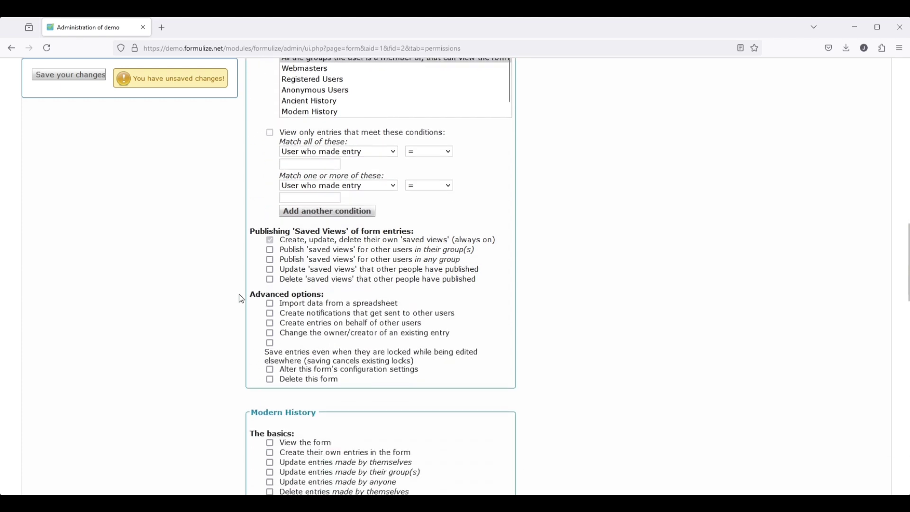
{"action": "scroll", "coordinate": [242, 299], "scroll_direction": "down", "scroll_amount": 4}
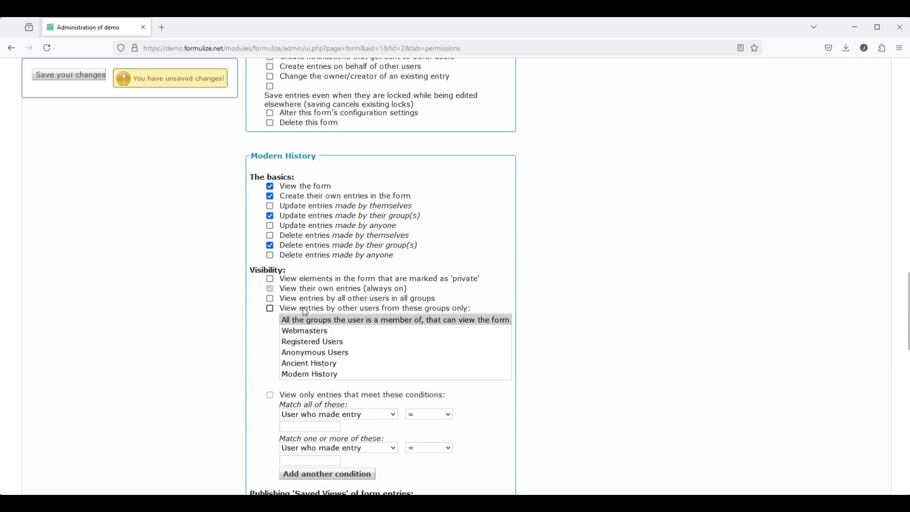
{"action": "scroll", "coordinate": [305, 311], "scroll_direction": "down", "scroll_amount": 7}
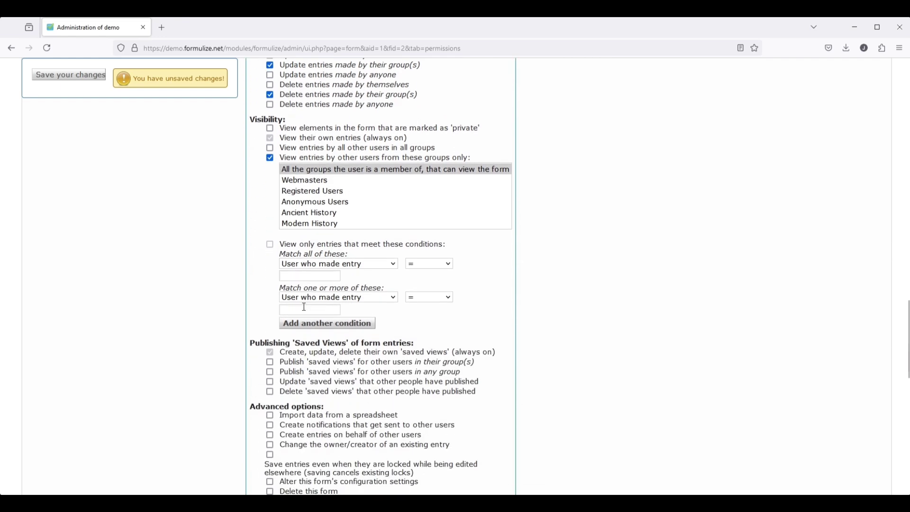
{"action": "scroll", "coordinate": [306, 307], "scroll_direction": "down", "scroll_amount": 6}
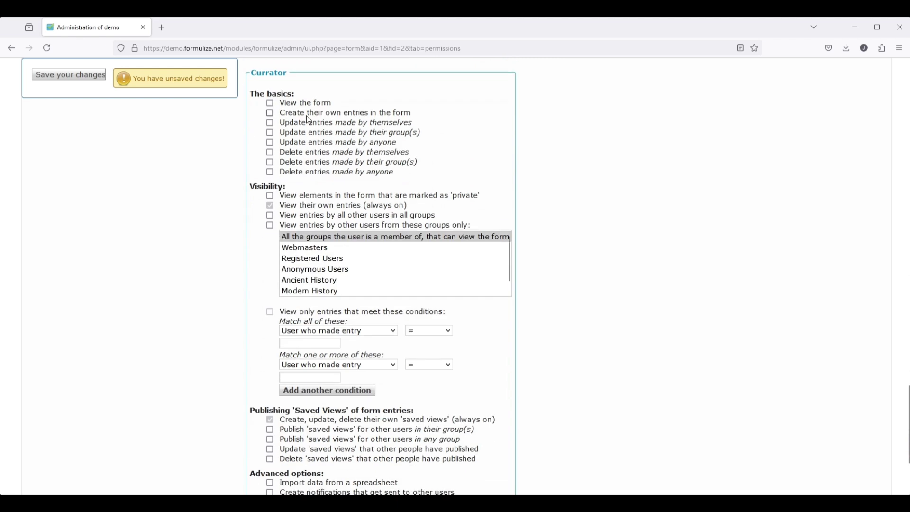
{"action": "left_click", "coordinate": [303, 105]}
{"action": "left_click", "coordinate": [62, 78]}
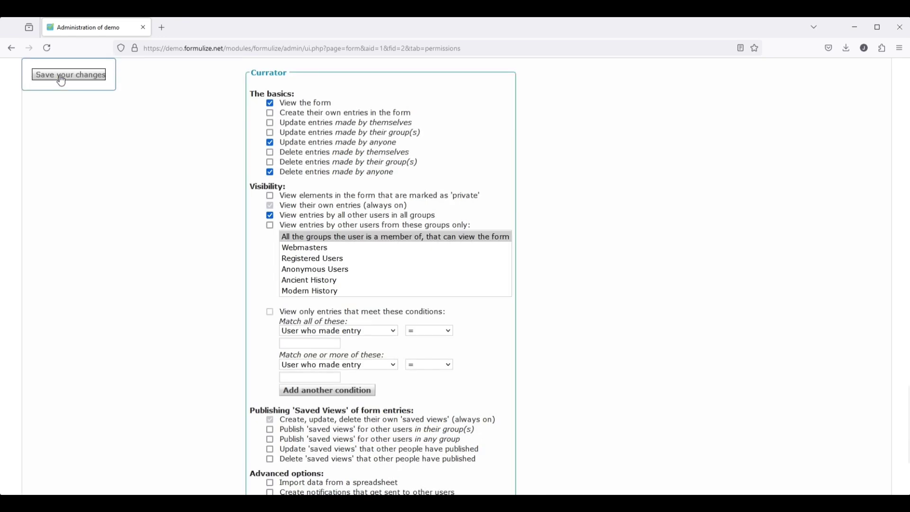
{"action": "scroll", "coordinate": [170, 191], "scroll_direction": "up", "scroll_amount": 20}
- Change the Ancient Collection's owner to the Ancient History Manager and save
{"action": "scroll", "coordinate": [180, 194], "scroll_direction": "up", "scroll_amount": 12}
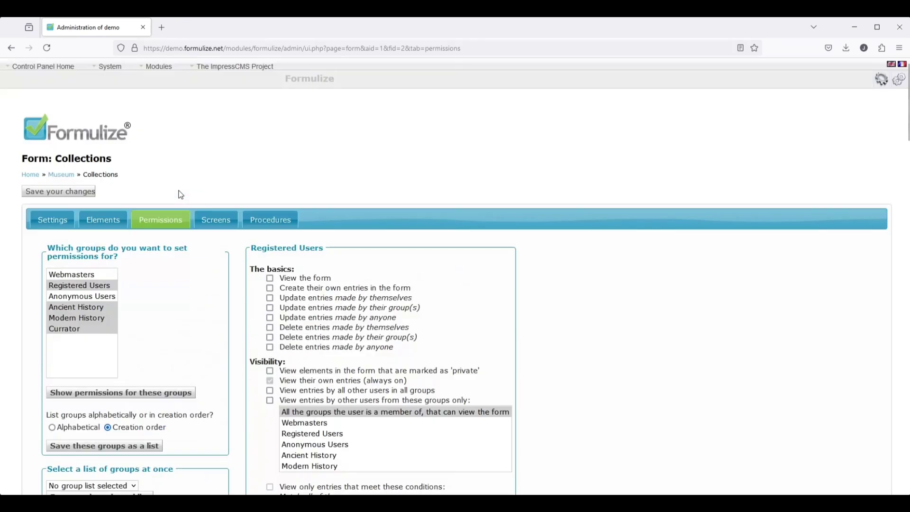
{"action": "mouse_move", "coordinate": [41, 67]}
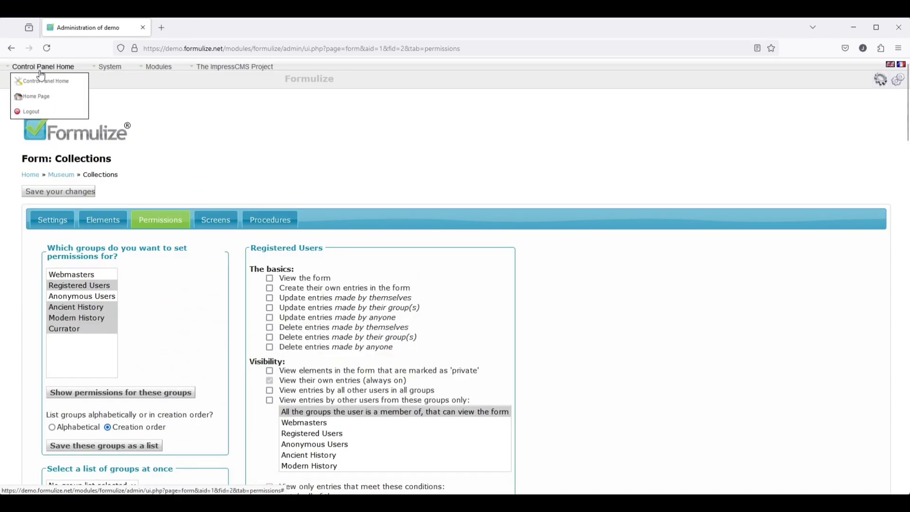
{"action": "left_click", "coordinate": [40, 99]}
{"action": "left_click", "coordinate": [184, 139]}
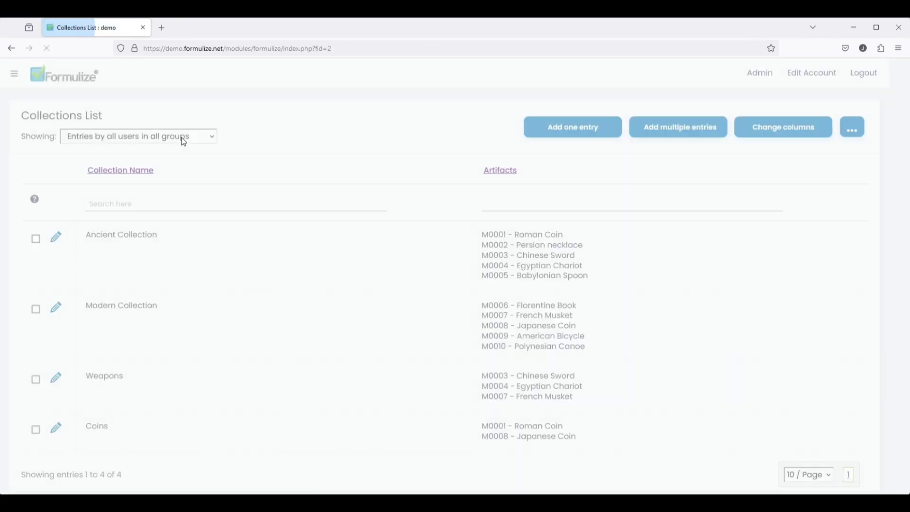
{"action": "left_click", "coordinate": [57, 239]}
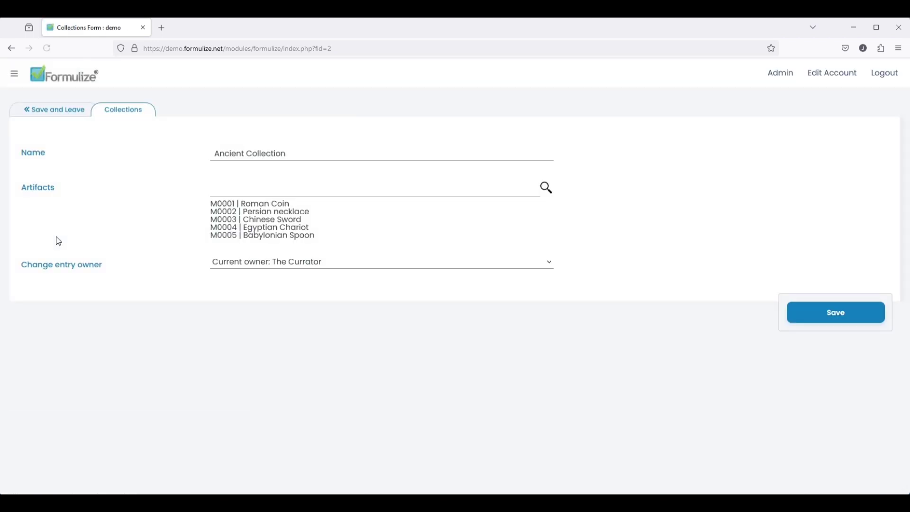
{"action": "left_click", "coordinate": [286, 264]}
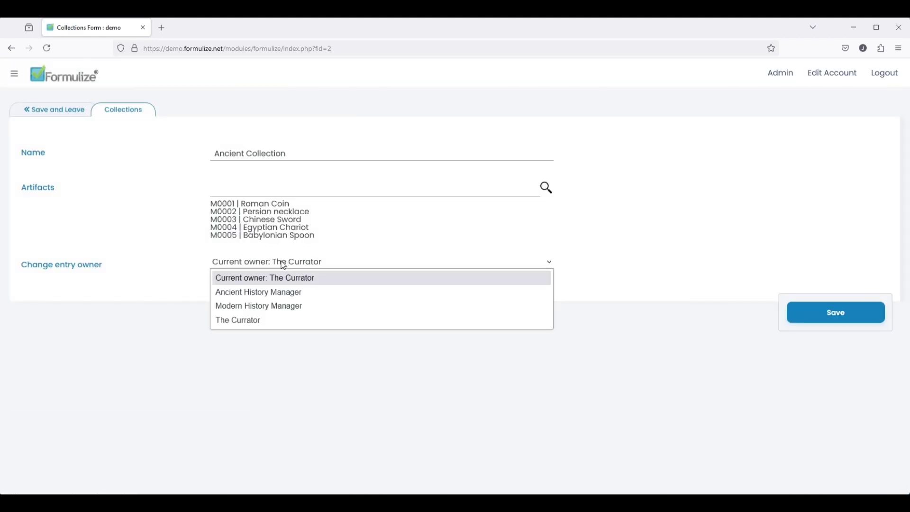
{"action": "left_click", "coordinate": [277, 294]}
{"action": "left_click", "coordinate": [822, 317]}
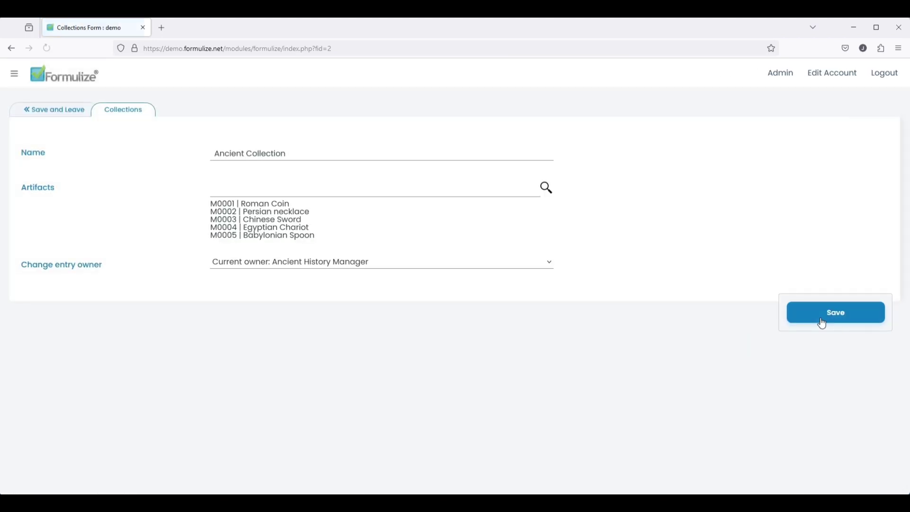
{"action": "left_click", "coordinate": [60, 115]}
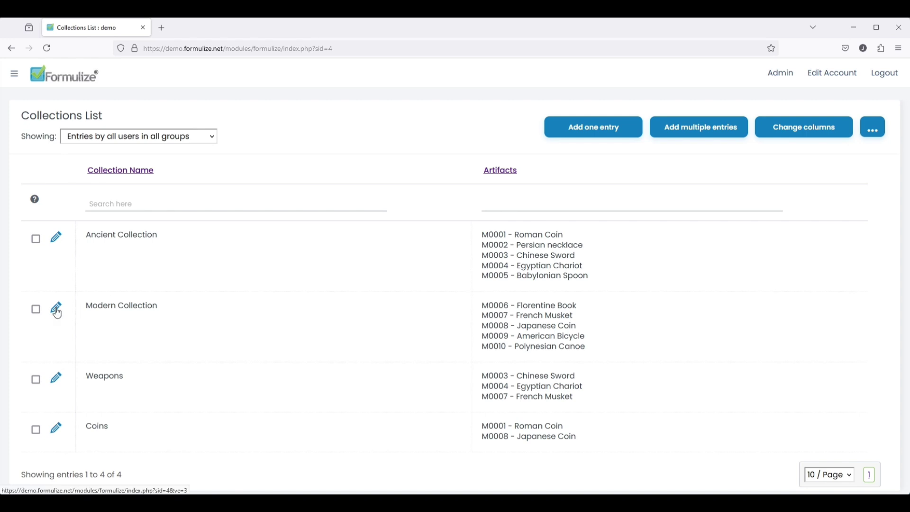
- Change the Modern Collection's owner to the Modern History Manager, save, and log out
{"action": "left_click", "coordinate": [56, 308]}
{"action": "left_click", "coordinate": [257, 268]}
{"action": "left_click", "coordinate": [264, 304]}
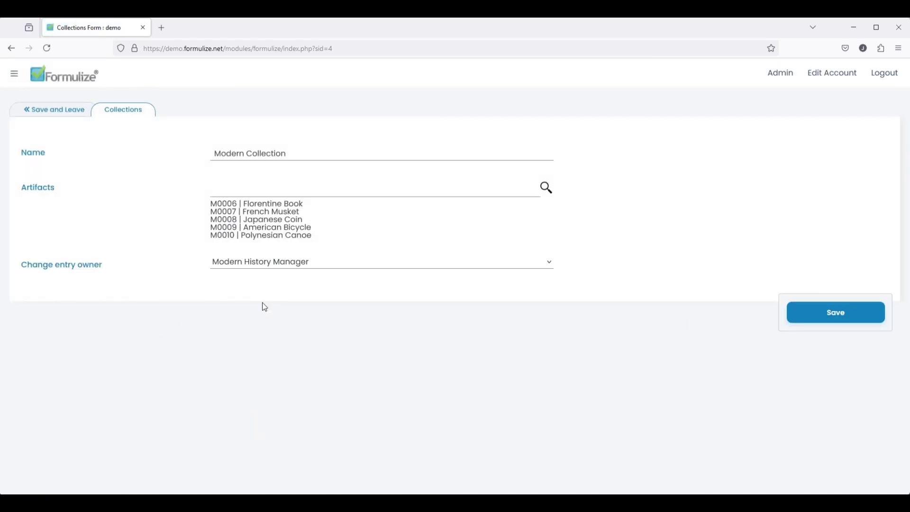
{"action": "left_click", "coordinate": [46, 110]}
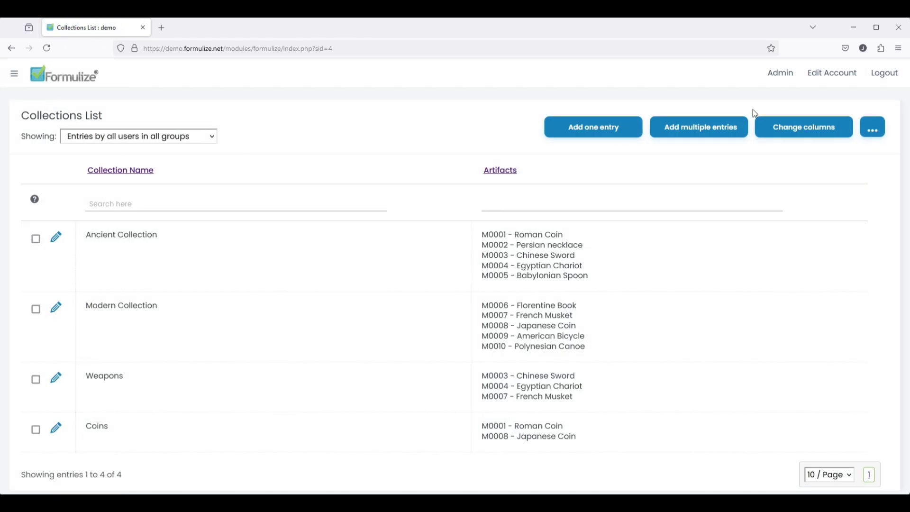
{"action": "left_click", "coordinate": [885, 73]}
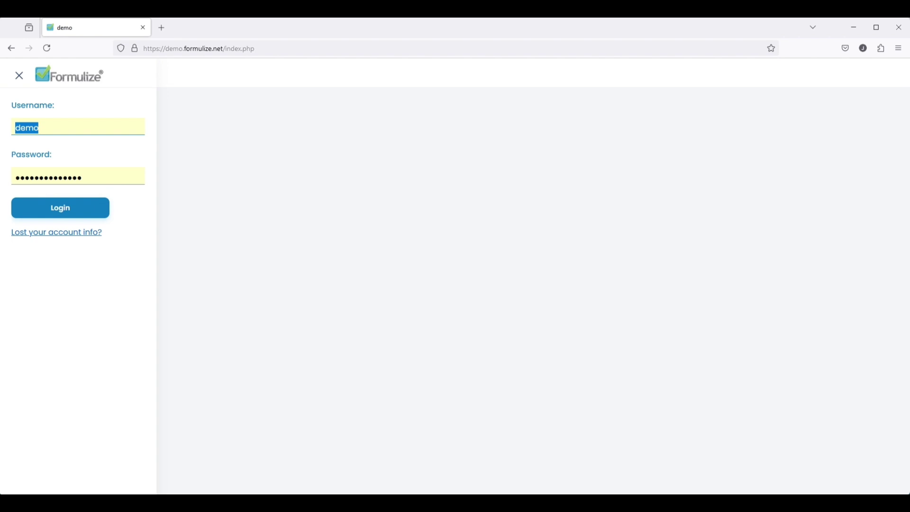
- Log in as the Ancient History manager and view the Collections list
{"action": "type", "text": "manager-ah"}
{"action": "key", "text": "Tab"}
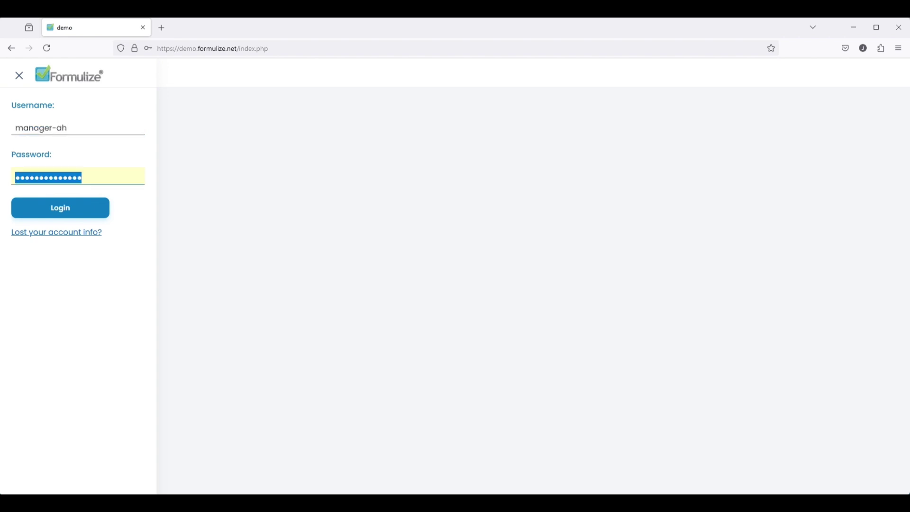
{"action": "type", "text": "••••"}
{"action": "key", "text": "Return"}
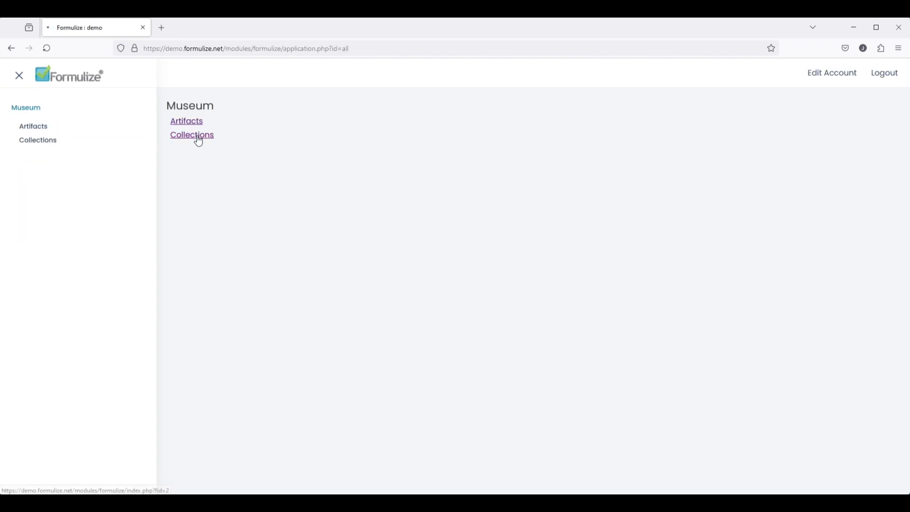
{"action": "left_click", "coordinate": [197, 137]}
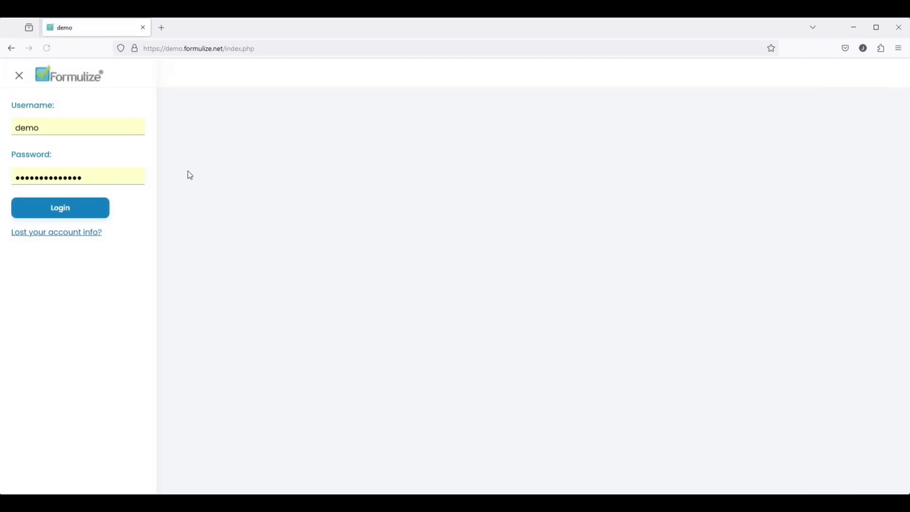
- Log in as the Modern History manager
{"action": "type", "text": "manager-mh"}
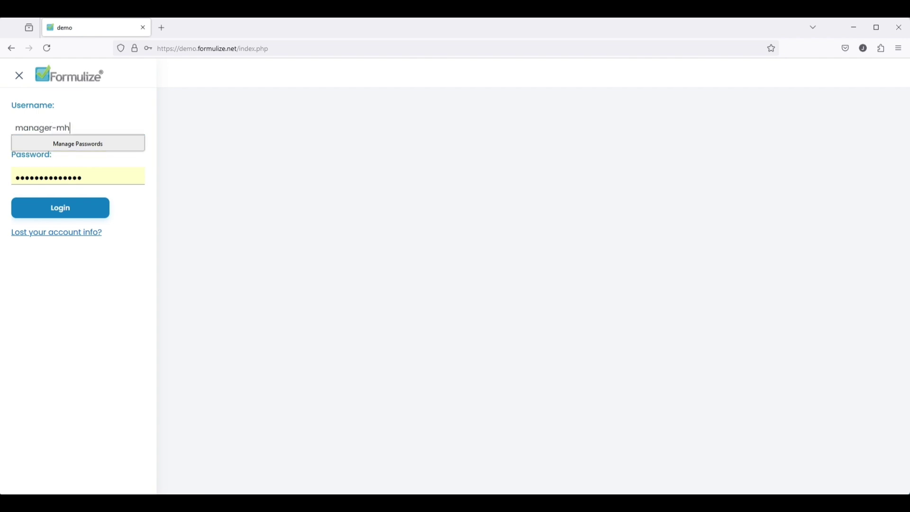
{"action": "key", "text": "Tab"}
{"action": "type", "text": "•"}
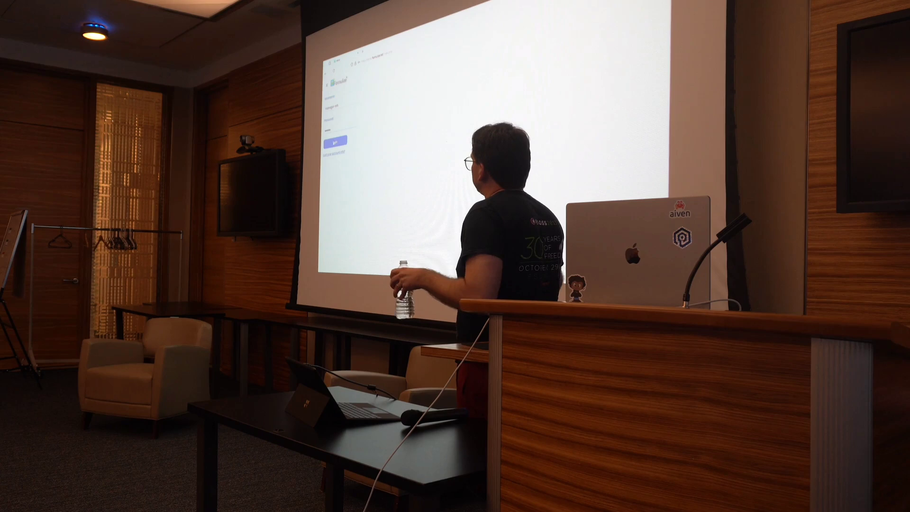
{"action": "key", "text": "Return"}
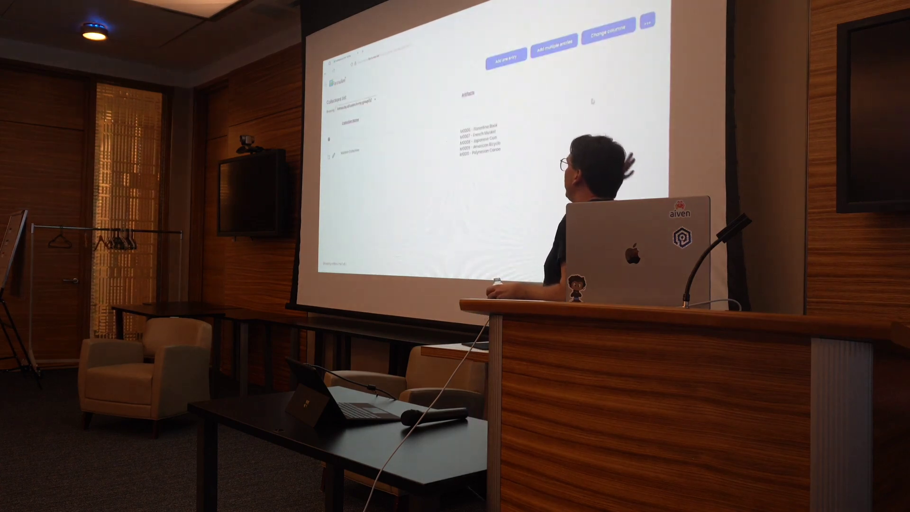
- Create a new 'Exhibits' form with a textbox element captioned 'Name'
{"action": "left_click", "coordinate": [608, 32]}
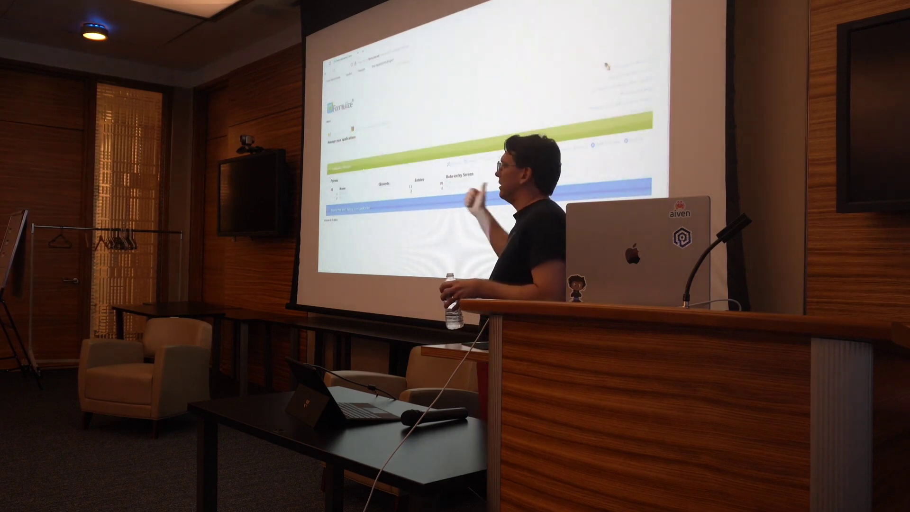
{"action": "type", "text": "Exhibits"}
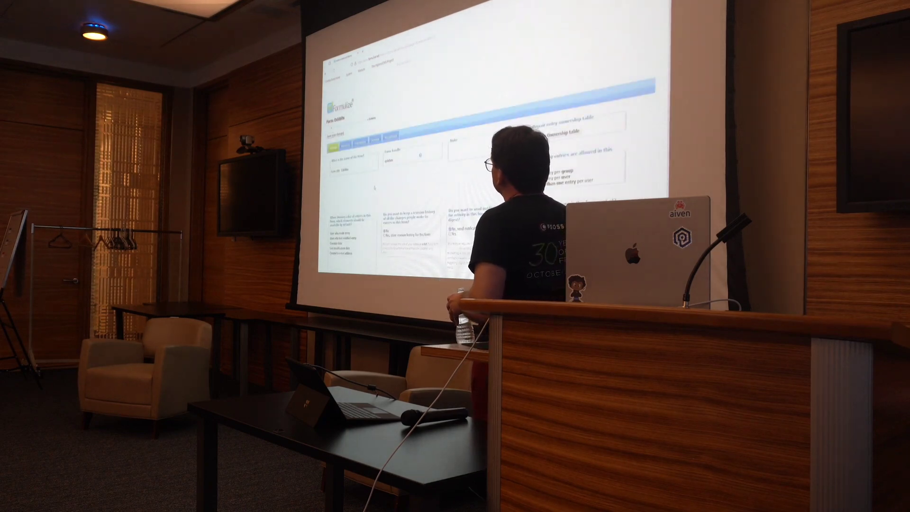
{"action": "left_click", "coordinate": [346, 145]}
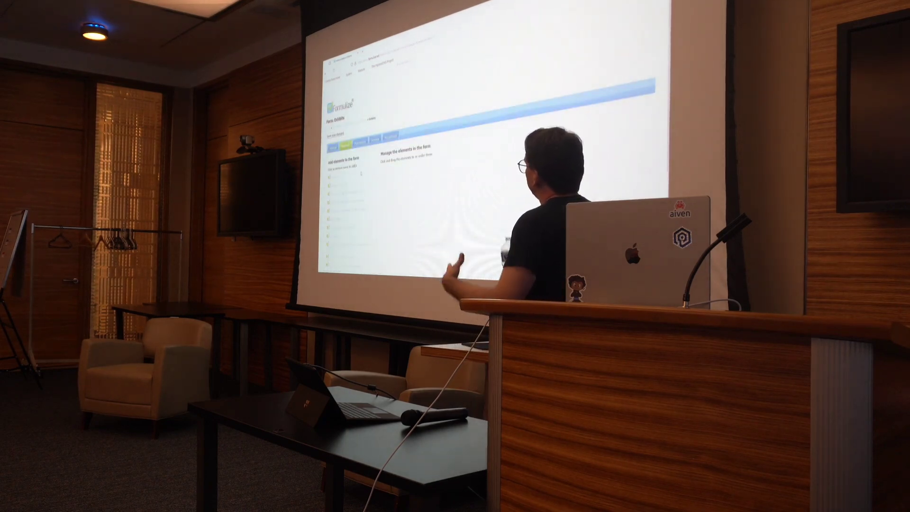
{"action": "left_click", "coordinate": [359, 174]}
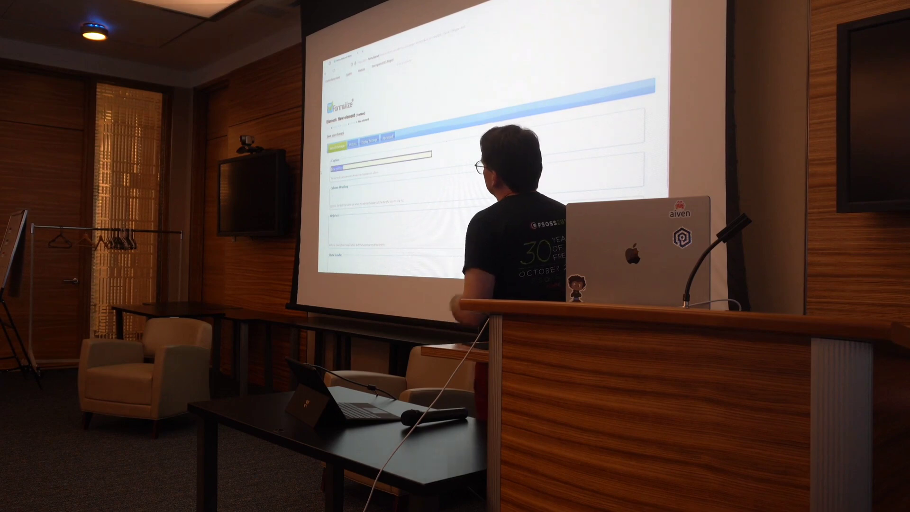
{"action": "type", "text": "Name"}
{"action": "key", "text": "Tab"}
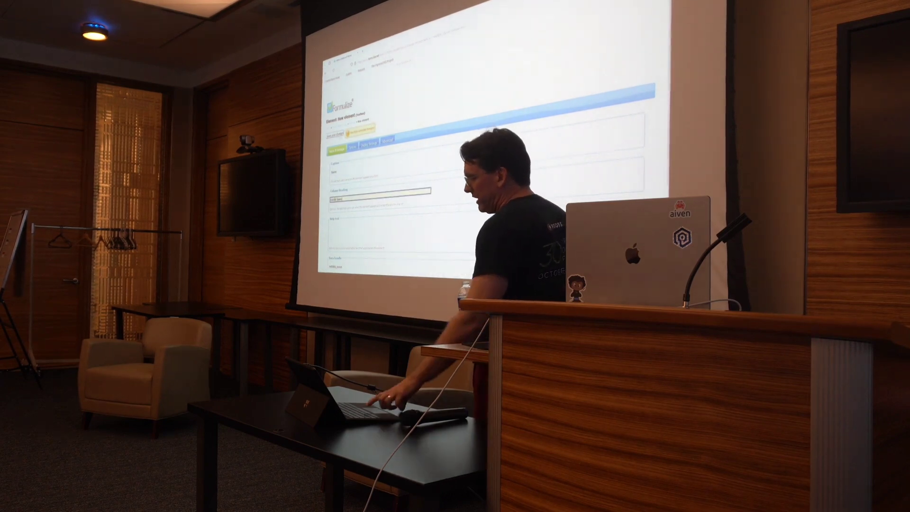
{"action": "left_click", "coordinate": [339, 135]}
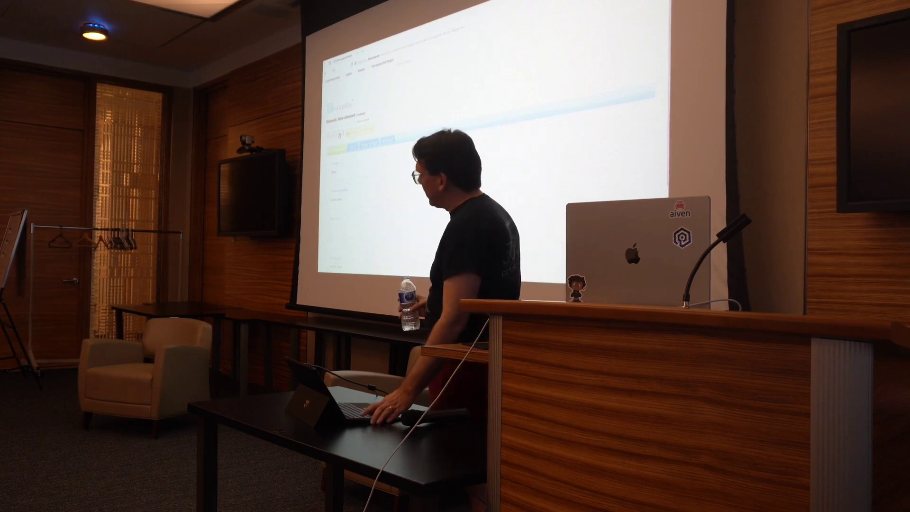
- Return to the slides and advance to "The idea for 'Exhibits'"
{"action": "key", "text": "alt+Tab"}
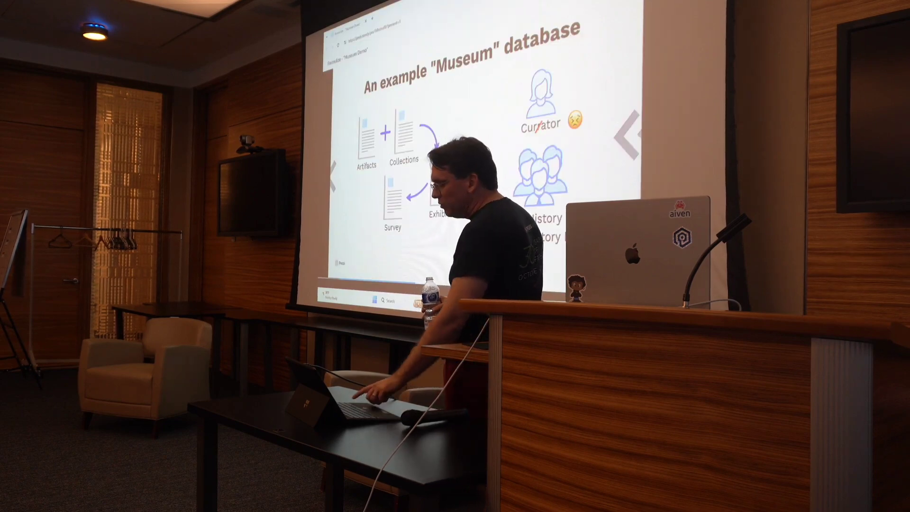
{"action": "key", "text": "Right"}
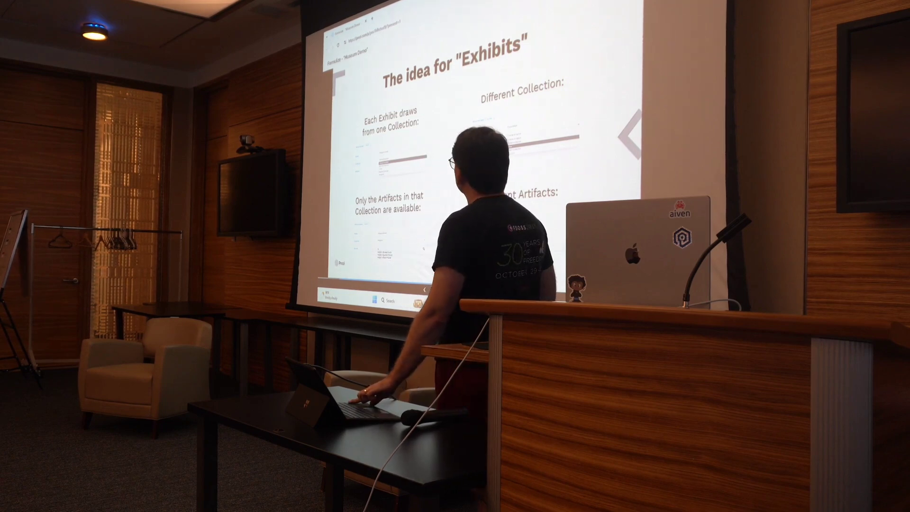
{"action": "key", "text": "Right"}
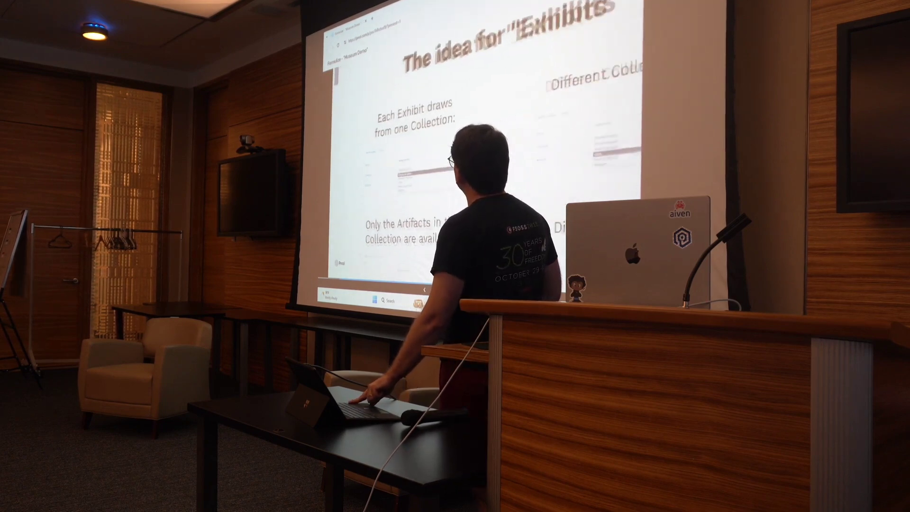
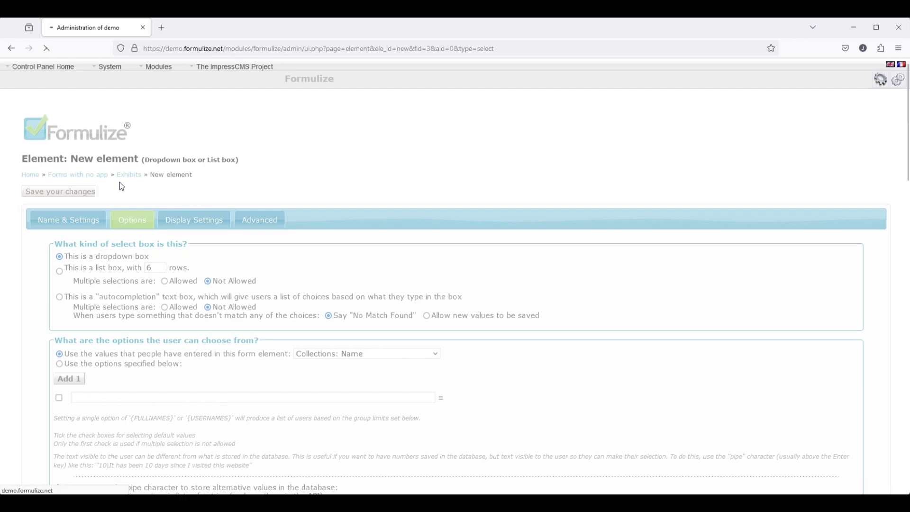
- Add an 'Artifacts' autocomplete element allowing multiple selections, linked to Artifacts: ID number
{"action": "left_click", "coordinate": [129, 176]}
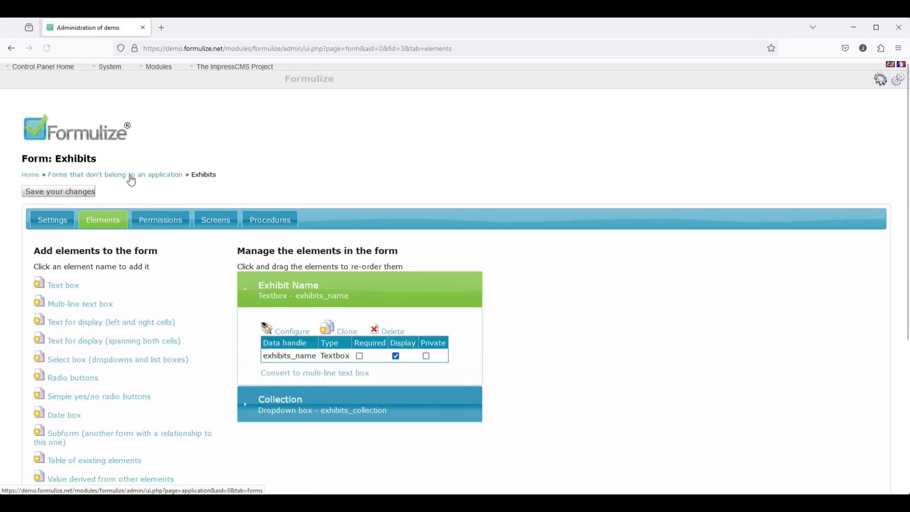
{"action": "left_click", "coordinate": [88, 366]}
{"action": "type", "text": "A"}
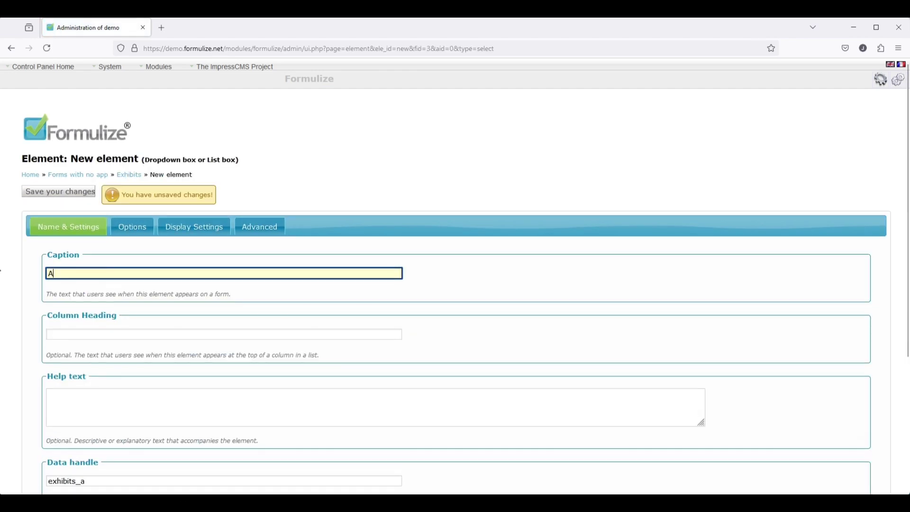
{"action": "type", "text": "rtifacts"}
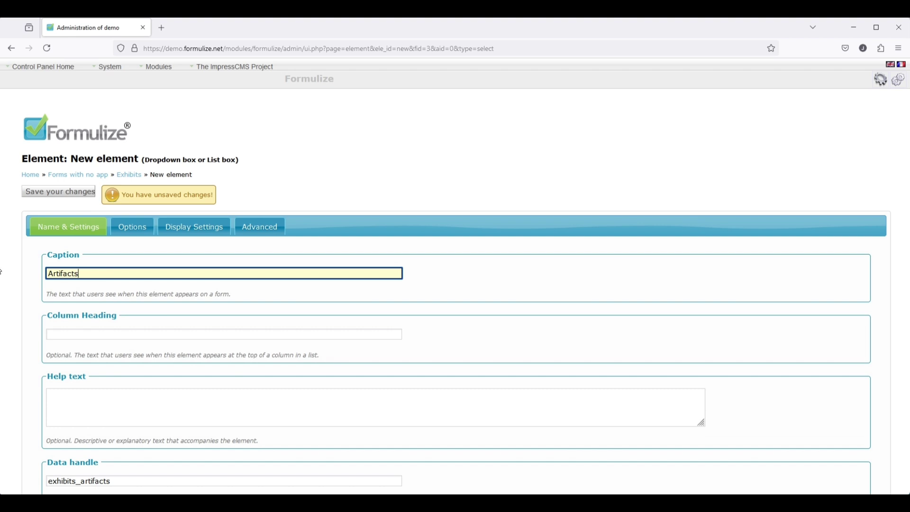
{"action": "left_click", "coordinate": [134, 229]}
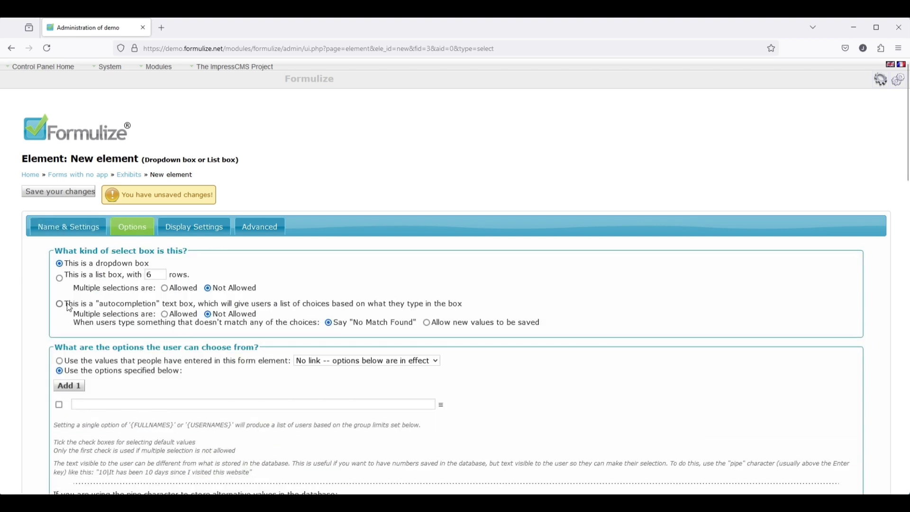
{"action": "left_click", "coordinate": [70, 308]}
{"action": "left_click", "coordinate": [181, 316]}
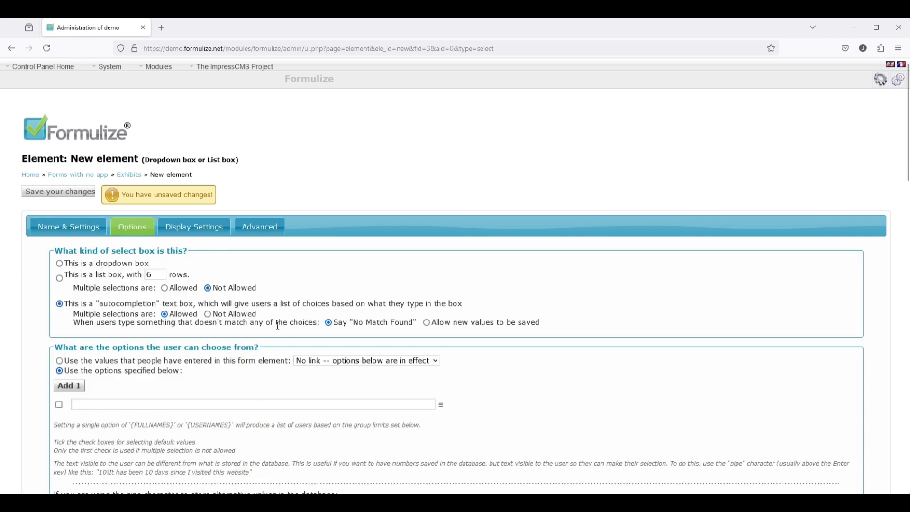
{"action": "left_click", "coordinate": [380, 363]}
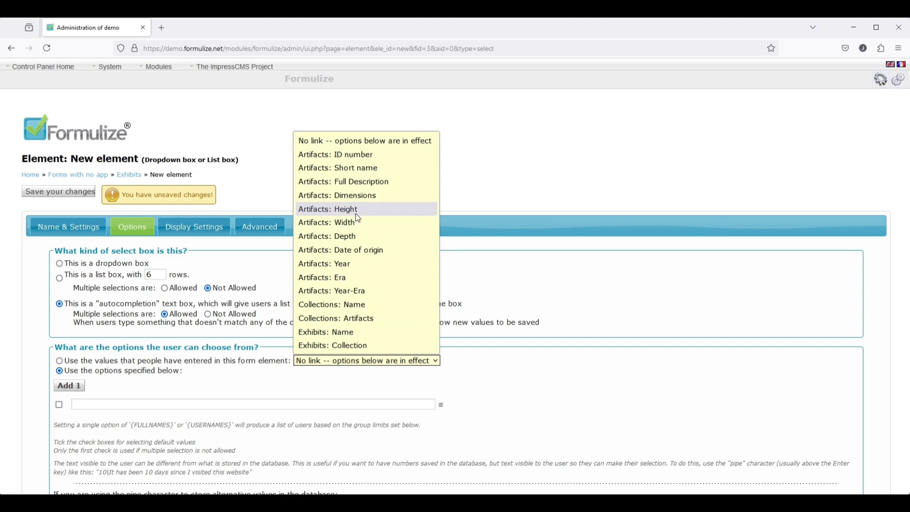
{"action": "left_click", "coordinate": [353, 156]}
{"action": "scroll", "coordinate": [146, 389], "scroll_direction": "down", "scroll_amount": 20}
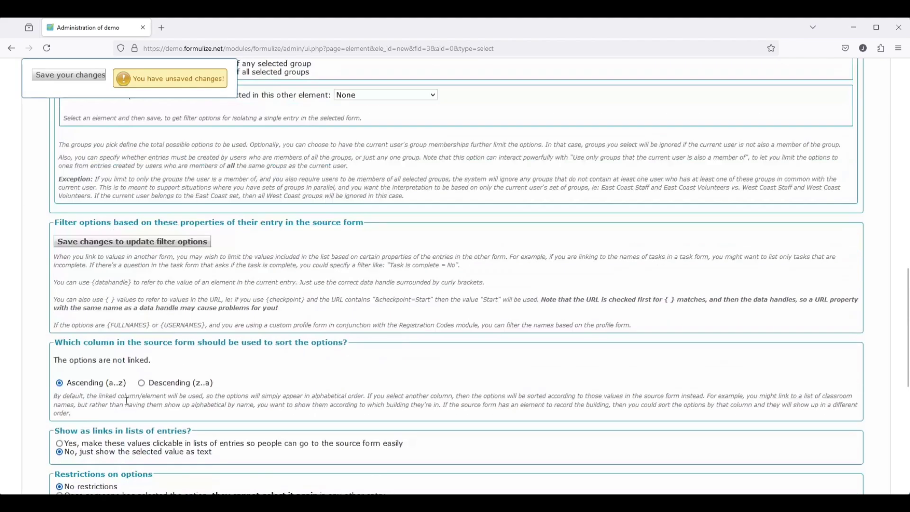
{"action": "left_click", "coordinate": [68, 76]}
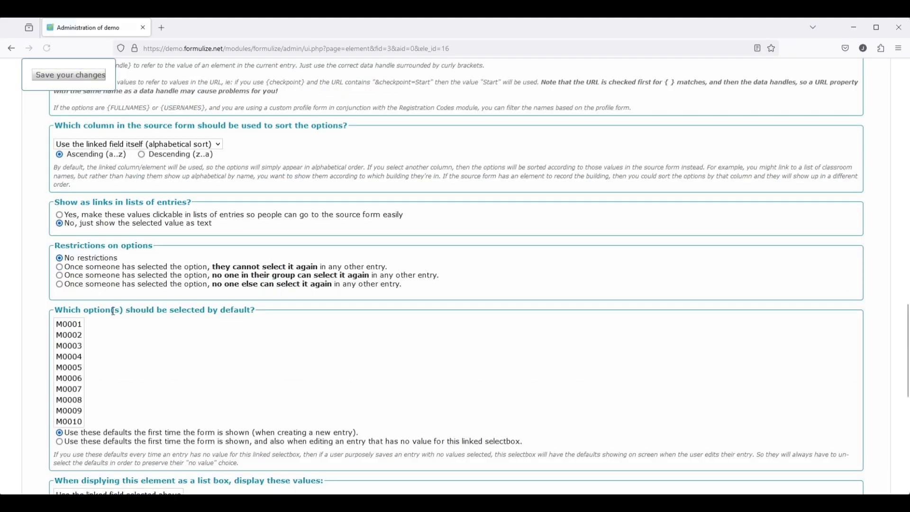
- Show ID number and Short name in list boxes, entry lists and spreadsheet exports
{"action": "scroll", "coordinate": [118, 164], "scroll_direction": "down", "scroll_amount": 9}
{"action": "scroll", "coordinate": [117, 164], "scroll_direction": "up", "scroll_amount": 1}
{"action": "left_click", "coordinate": [116, 150]}
{"action": "left_click", "coordinate": [117, 165], "text": "ctrl"}
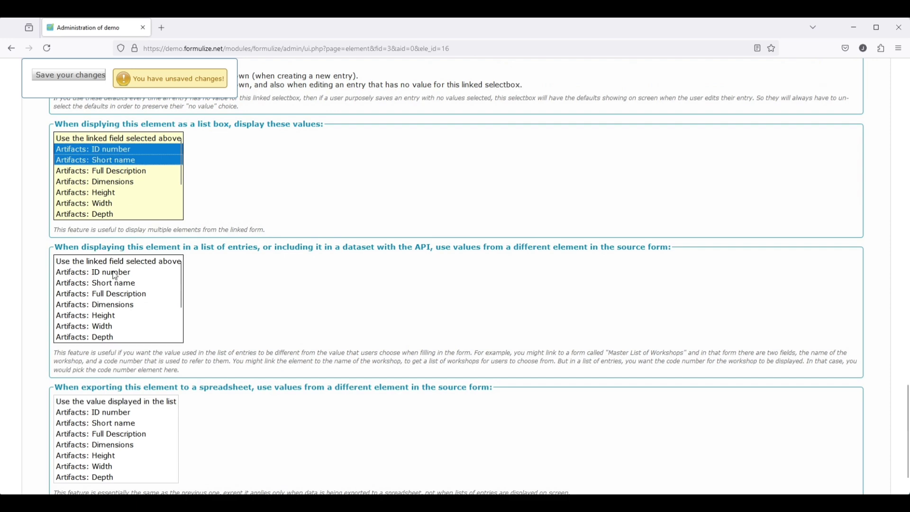
{"action": "left_click", "coordinate": [116, 274]}
{"action": "left_click", "coordinate": [116, 284], "text": "ctrl"}
{"action": "left_click", "coordinate": [119, 414]}
{"action": "left_click", "coordinate": [121, 425], "text": "ctrl"}
{"action": "scroll", "coordinate": [231, 432], "scroll_direction": "up", "scroll_amount": 12}
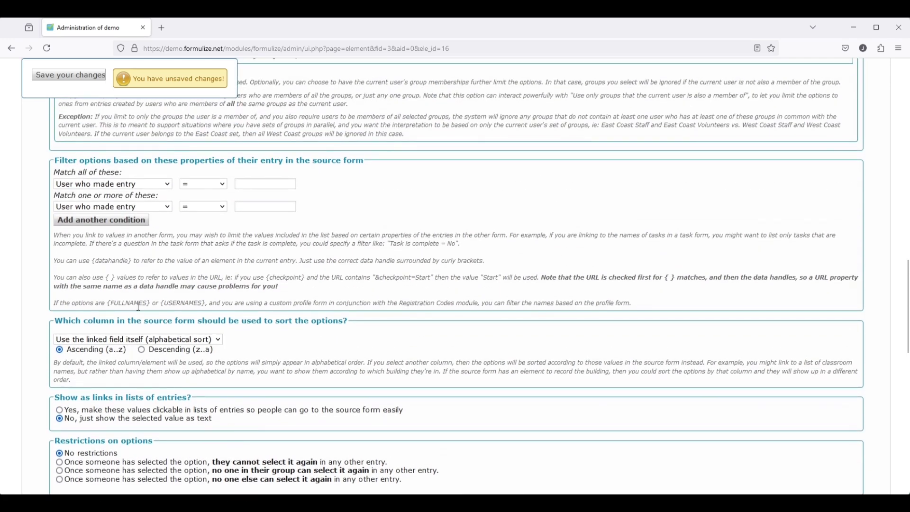
- Further limit the Artifacts options by Collections: Artifacts and save
{"action": "scroll", "coordinate": [332, 263], "scroll_direction": "up", "scroll_amount": 5}
{"action": "scroll", "coordinate": [529, 254], "scroll_direction": "up", "scroll_amount": 2}
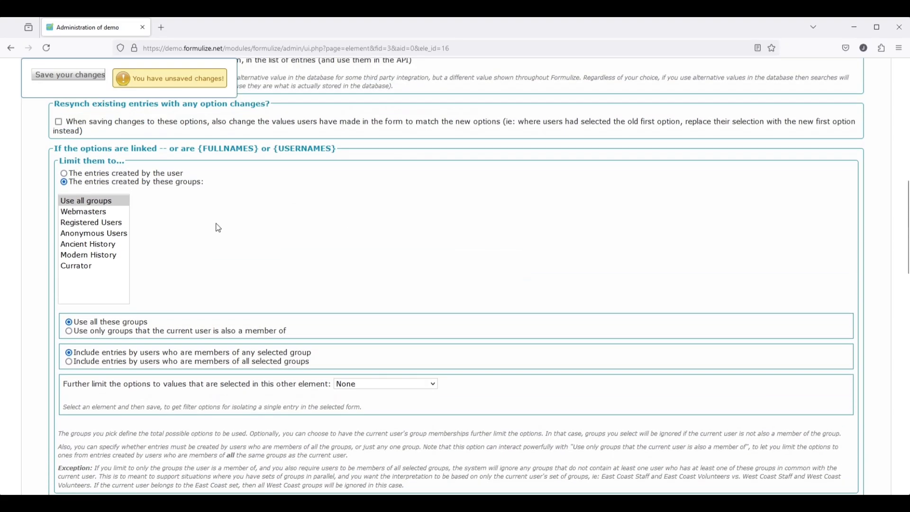
{"action": "left_click_drag", "start_coordinate": [55, 149], "coordinate": [157, 149]}
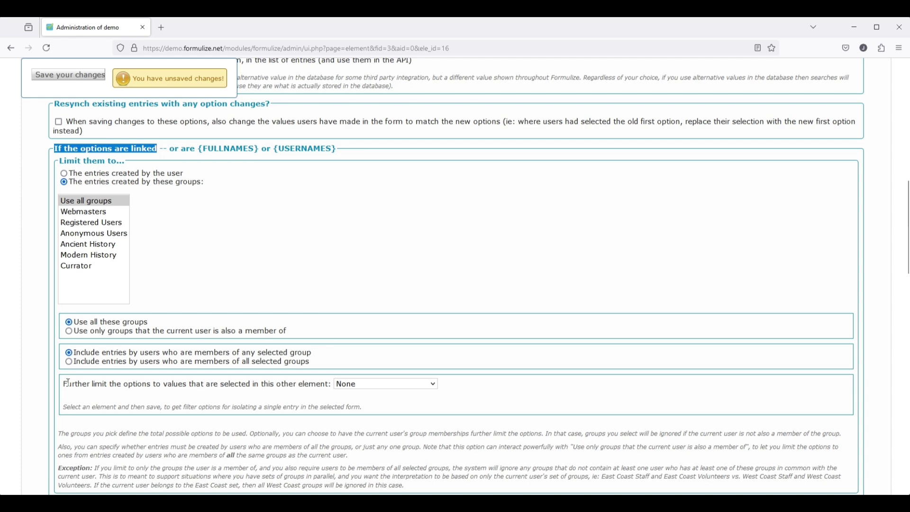
{"action": "left_click_drag", "start_coordinate": [64, 386], "coordinate": [334, 384]}
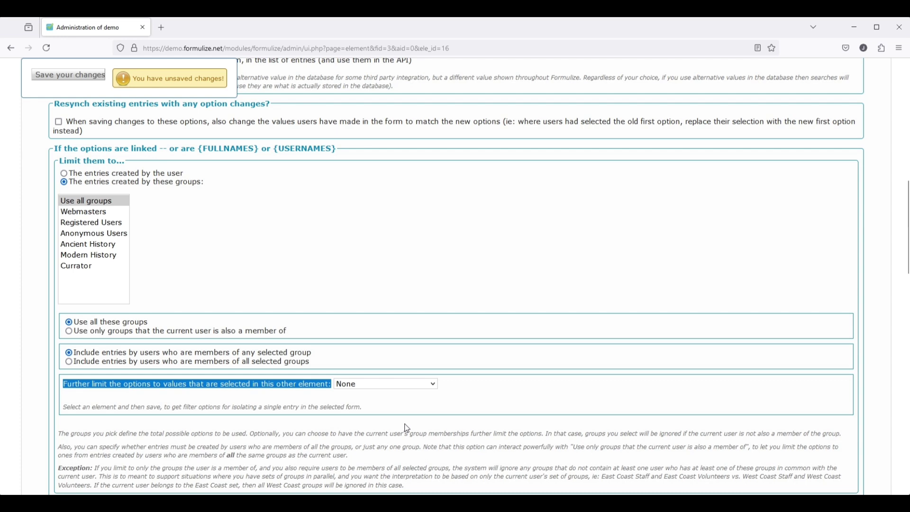
{"action": "left_click", "coordinate": [405, 386]}
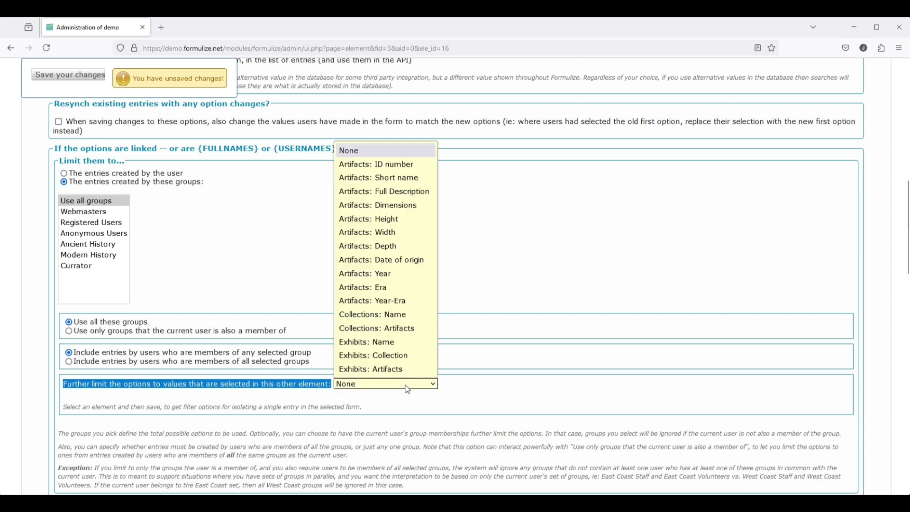
{"action": "left_click", "coordinate": [401, 327]}
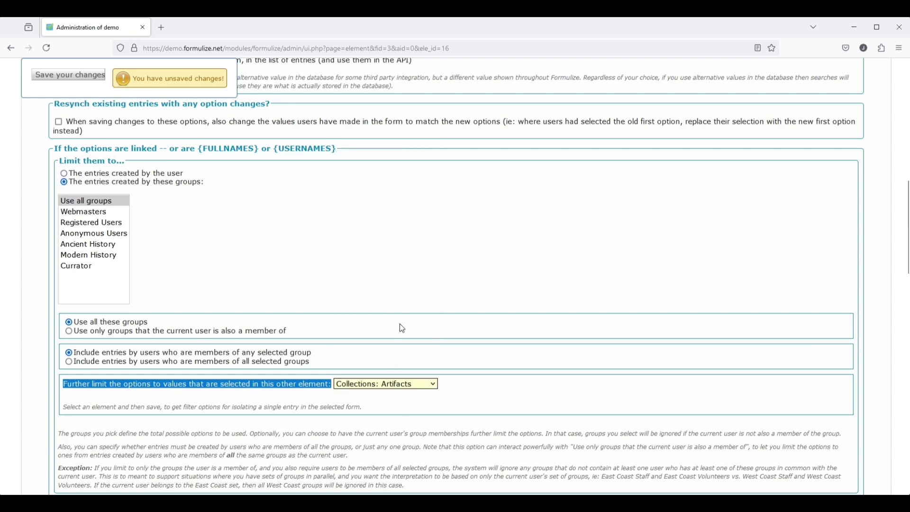
{"action": "left_click", "coordinate": [71, 76]}
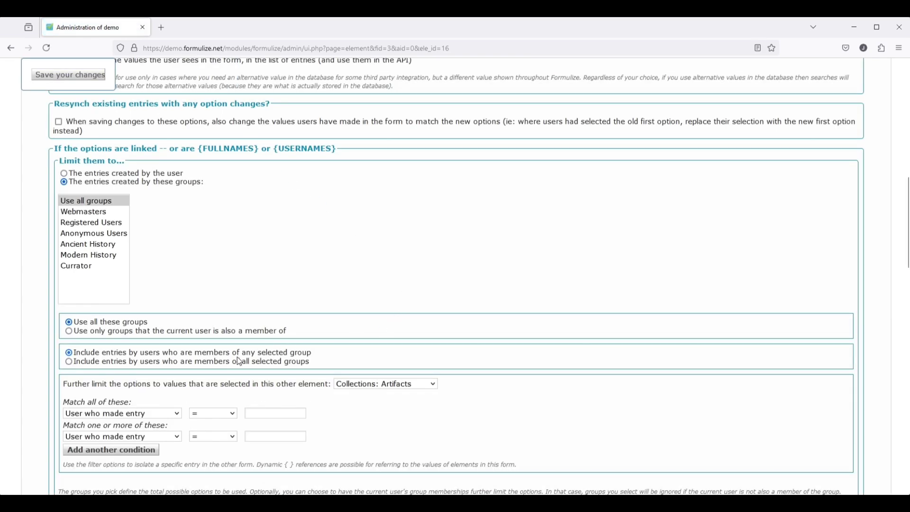
- Add the filter condition Collection Name = {exhibits_collection} and save it
{"action": "left_click", "coordinate": [129, 417]}
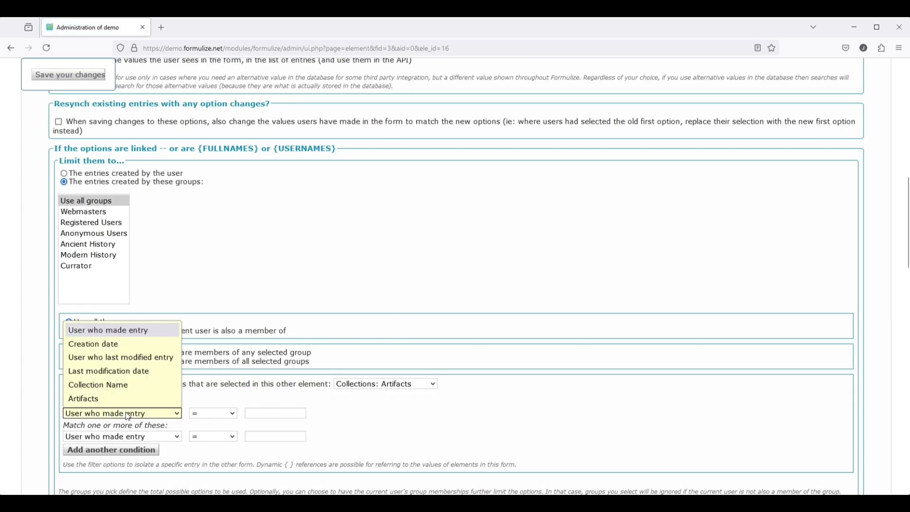
{"action": "left_click", "coordinate": [115, 389]}
{"action": "left_click", "coordinate": [263, 416]}
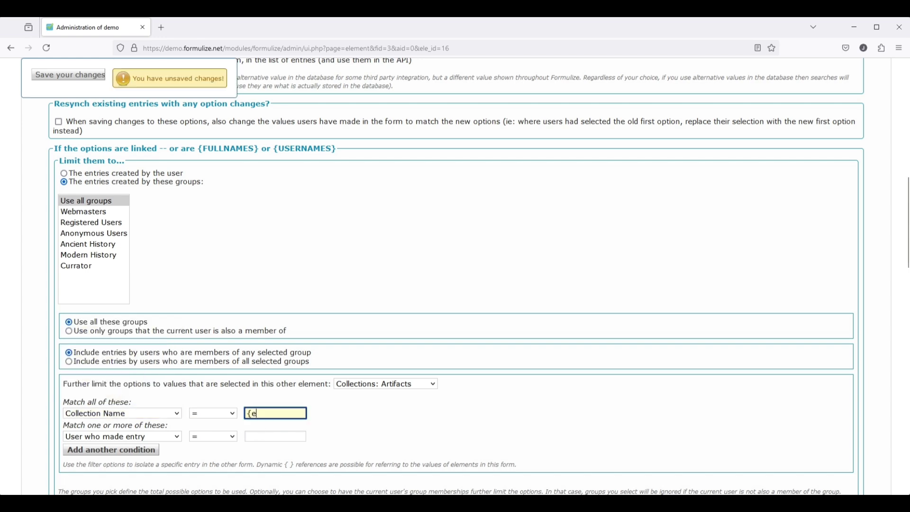
{"action": "type", "text": "{exhibits_collect"}
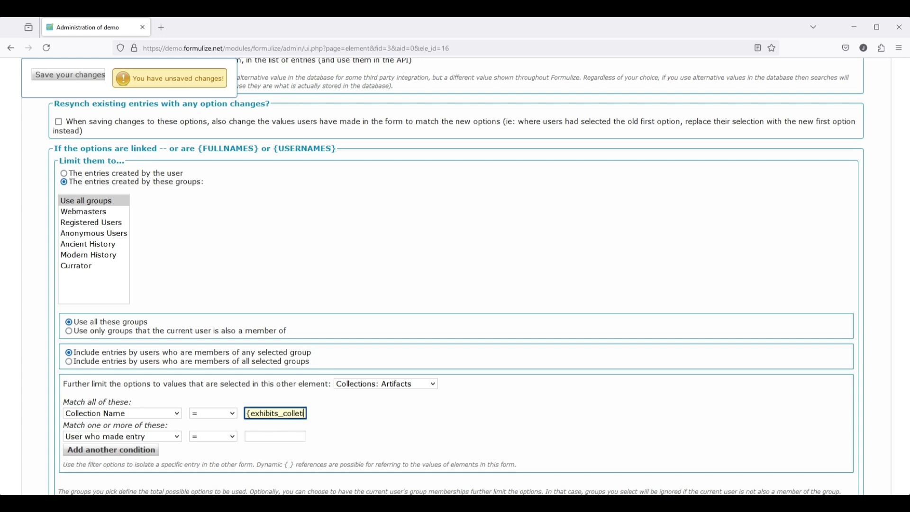
{"action": "type", "text": "ion}"}
{"action": "key", "text": "Home"}
{"action": "key", "text": "End"}
{"action": "left_click", "coordinate": [65, 79]}
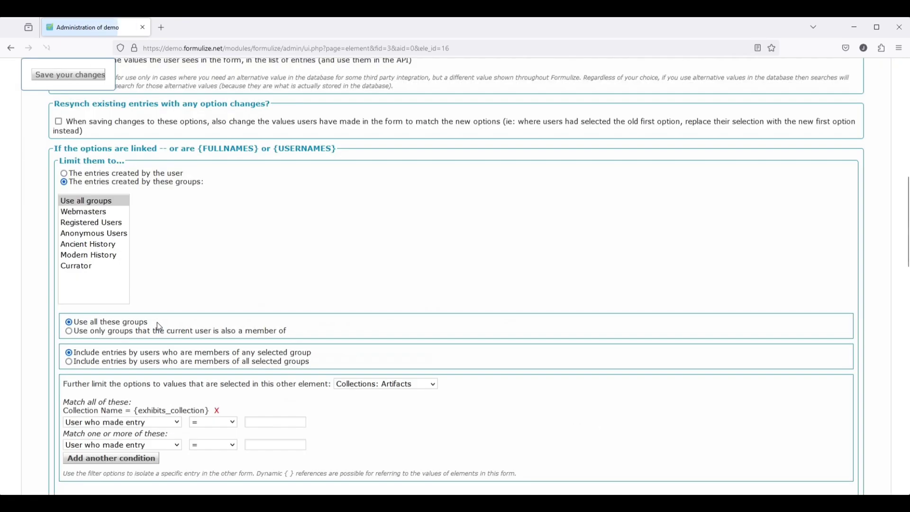
{"action": "scroll", "coordinate": [168, 343], "scroll_direction": "up", "scroll_amount": 15}
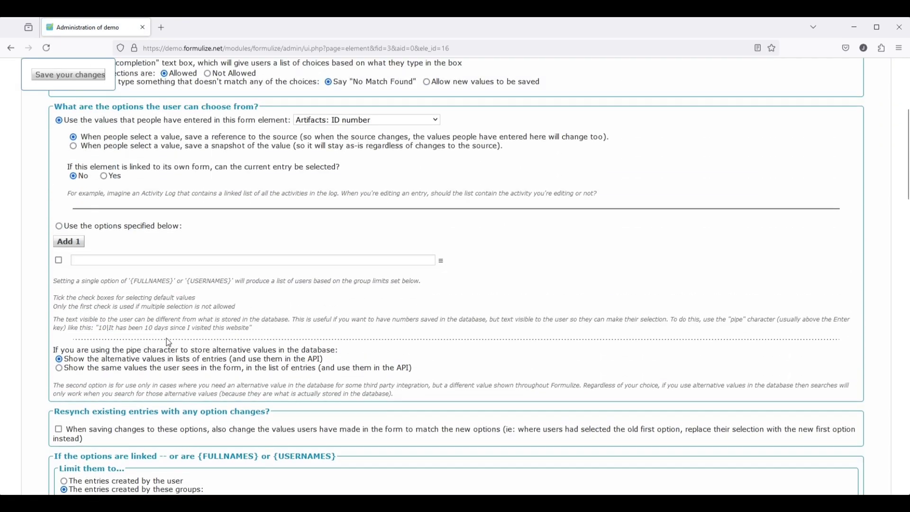
- Display the Artifacts element only when Collection is NOT {BLANK}
{"action": "left_click", "coordinate": [194, 220]}
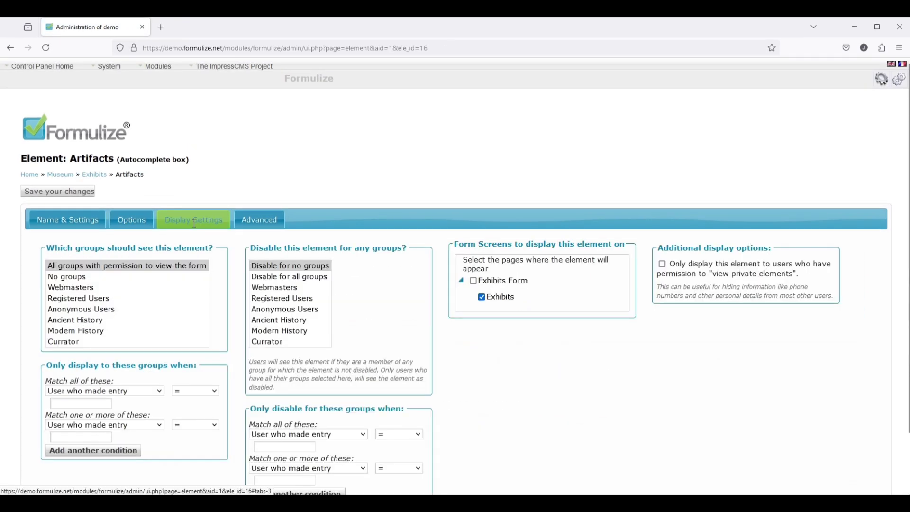
{"action": "scroll", "coordinate": [157, 342], "scroll_direction": "down", "scroll_amount": 2}
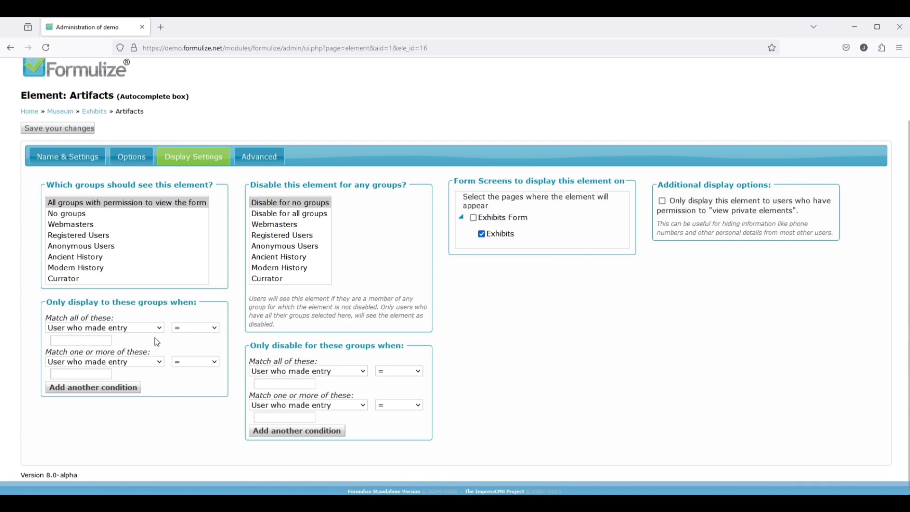
{"action": "left_click", "coordinate": [110, 331]}
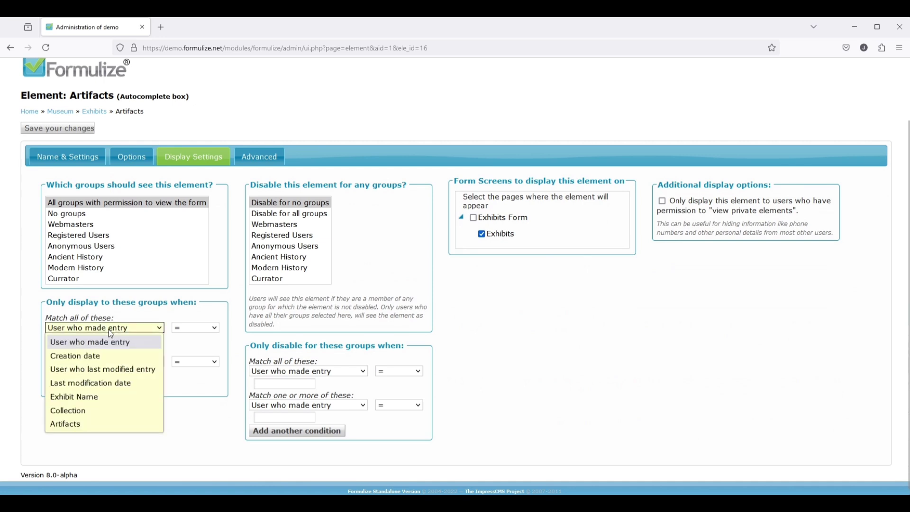
{"action": "left_click", "coordinate": [89, 411]}
{"action": "left_click", "coordinate": [195, 337]}
{"action": "left_click", "coordinate": [178, 360]}
{"action": "left_click", "coordinate": [83, 347]}
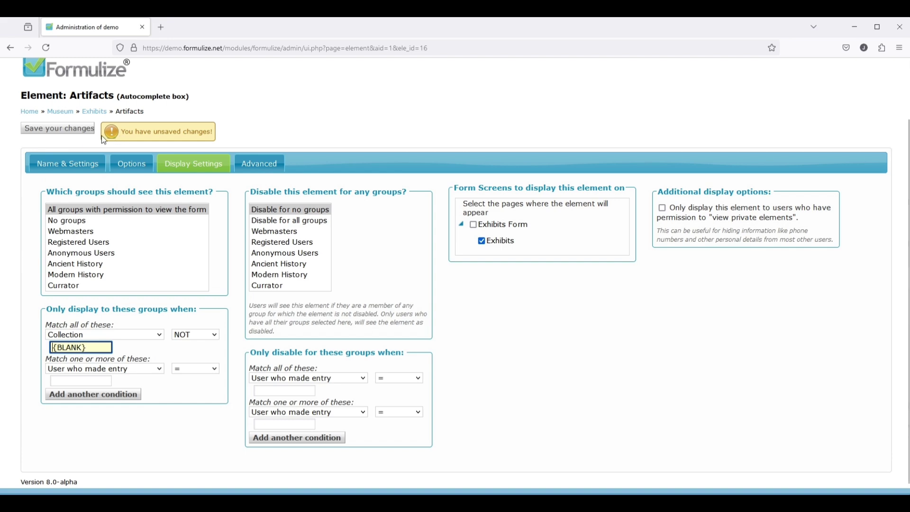
{"action": "left_click", "coordinate": [34, 133]}
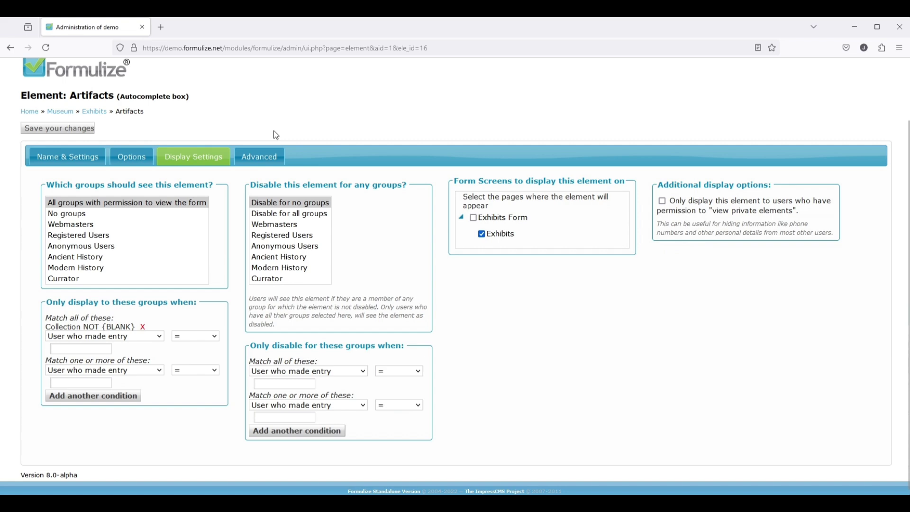
- Show the Exhibits form's permissions for the Ancient History group
{"action": "left_click", "coordinate": [88, 112]}
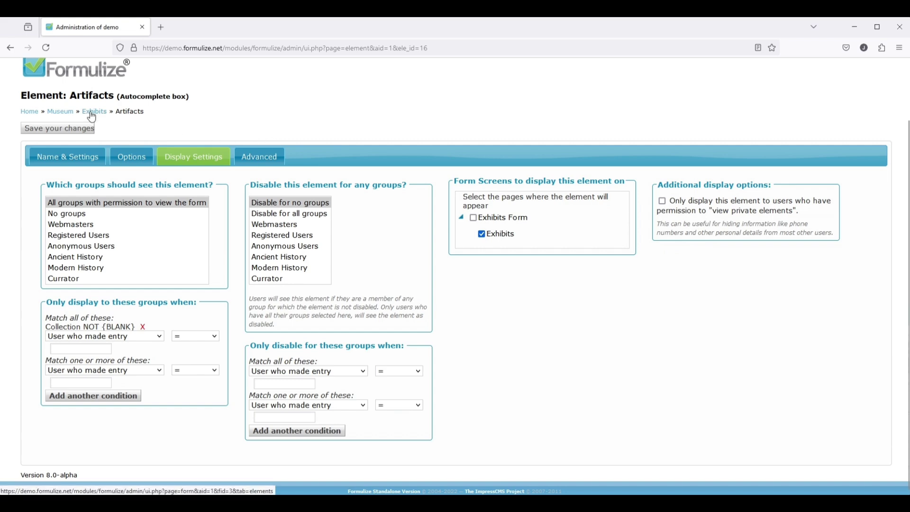
{"action": "left_click", "coordinate": [161, 220]}
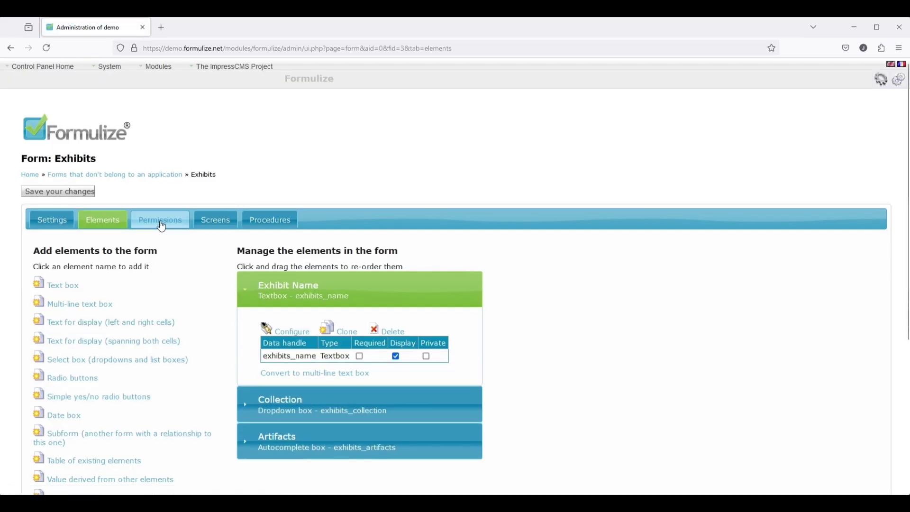
{"action": "left_click", "coordinate": [86, 308]}
{"action": "left_click", "coordinate": [120, 403]}
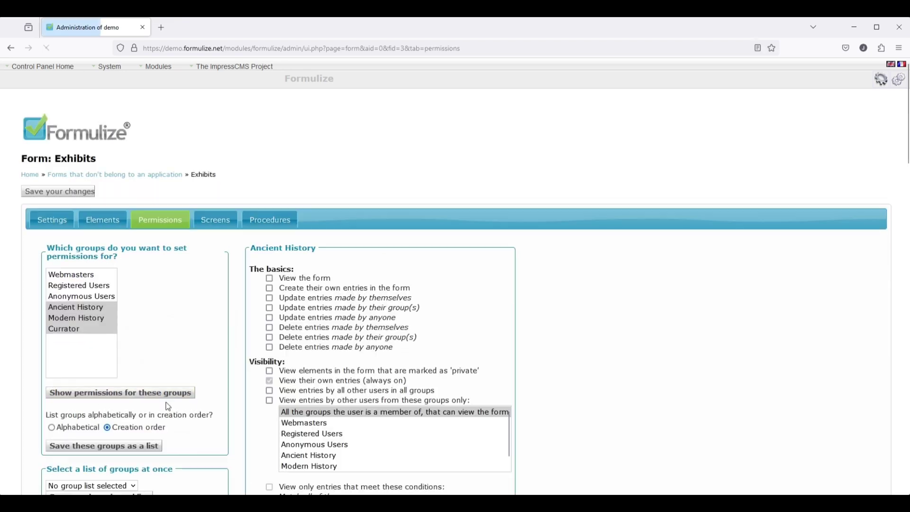
{"action": "scroll", "coordinate": [553, 393], "scroll_direction": "down", "scroll_amount": 5}
{"action": "scroll", "coordinate": [552, 394], "scroll_direction": "down", "scroll_amount": 10}
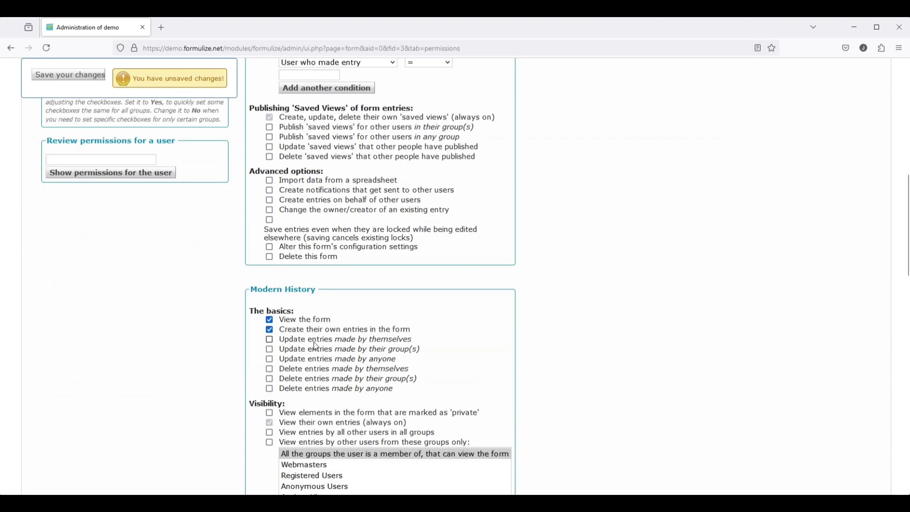
{"action": "scroll", "coordinate": [548, 352], "scroll_direction": "down", "scroll_amount": 2}
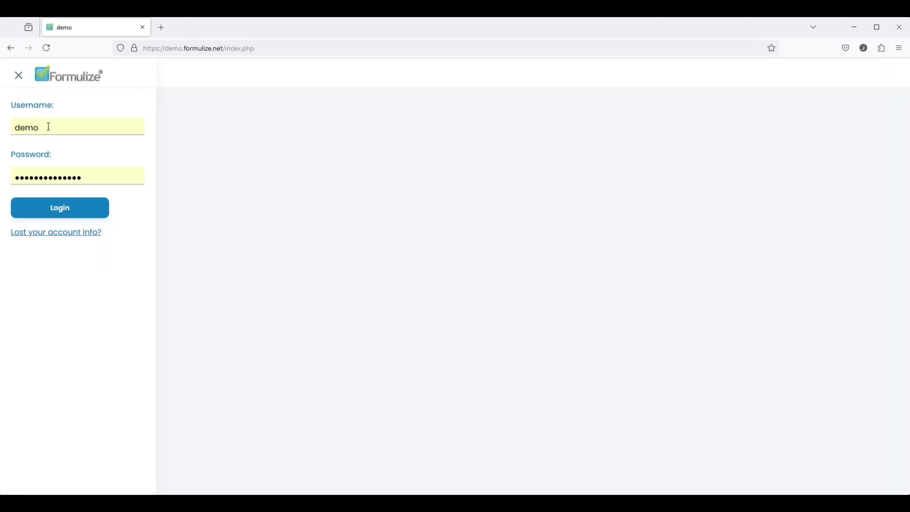
- Log in as the Ancient History manager account
{"action": "key", "text": "ctrl+a"}
{"action": "type", "text": "manager-"}
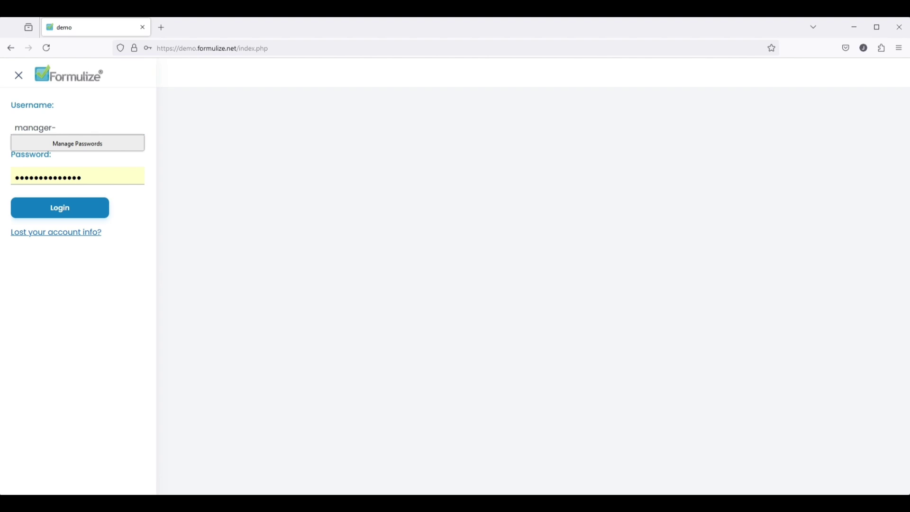
{"action": "type", "text": "ah"}
{"action": "key", "text": "Tab"}
{"action": "type", "text": "ma"}
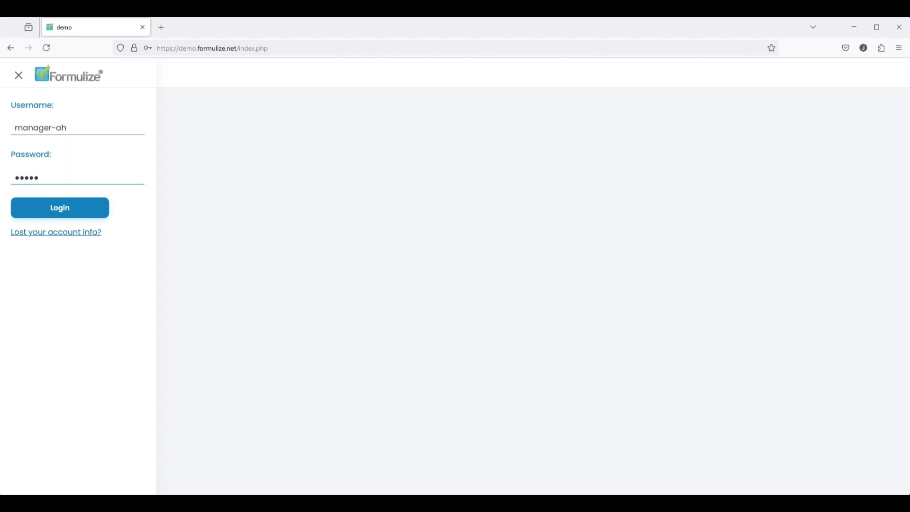
{"action": "left_click", "coordinate": [55, 214]}
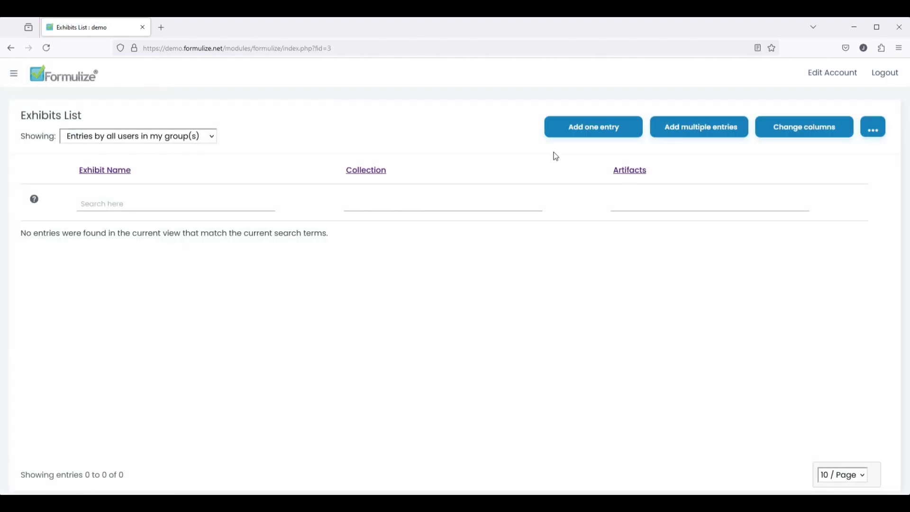
- Start a new Ancient History Exhibit entry in Ancient Collection
{"action": "left_click", "coordinate": [592, 132]}
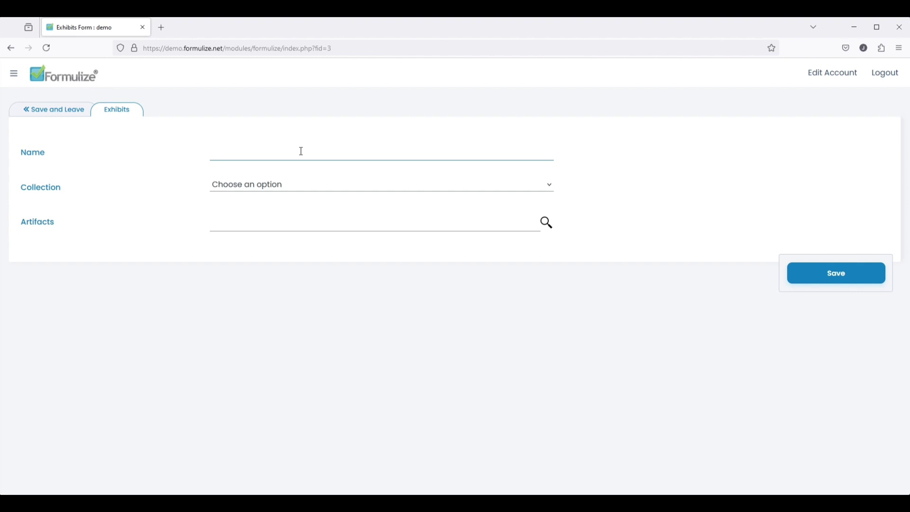
{"action": "type", "text": "Ancient History Exhibit"}
{"action": "left_click", "coordinate": [270, 185]}
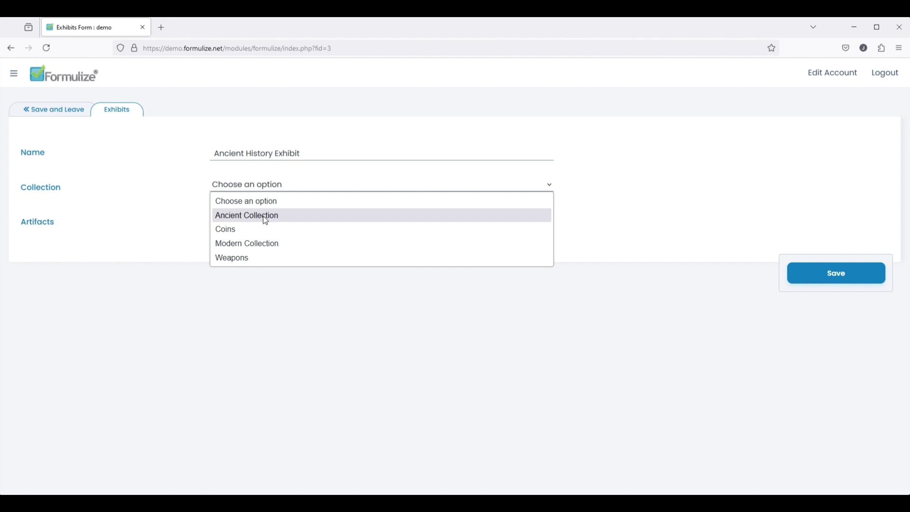
{"action": "left_click", "coordinate": [261, 216]}
- Add Roman Coin, Persian necklace and Chinese Sword as artifacts, save, and log out
{"action": "left_click", "coordinate": [248, 224]}
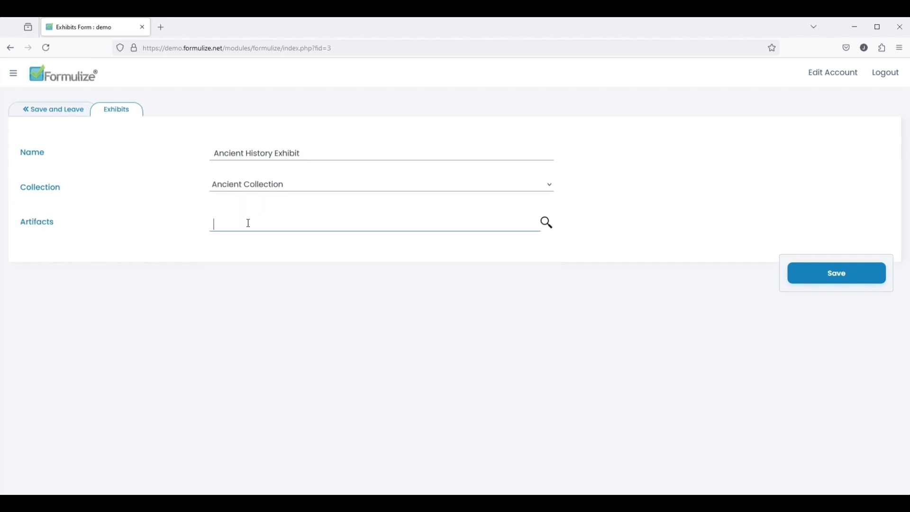
{"action": "type", "text": "0"}
{"action": "key", "text": "Down"}
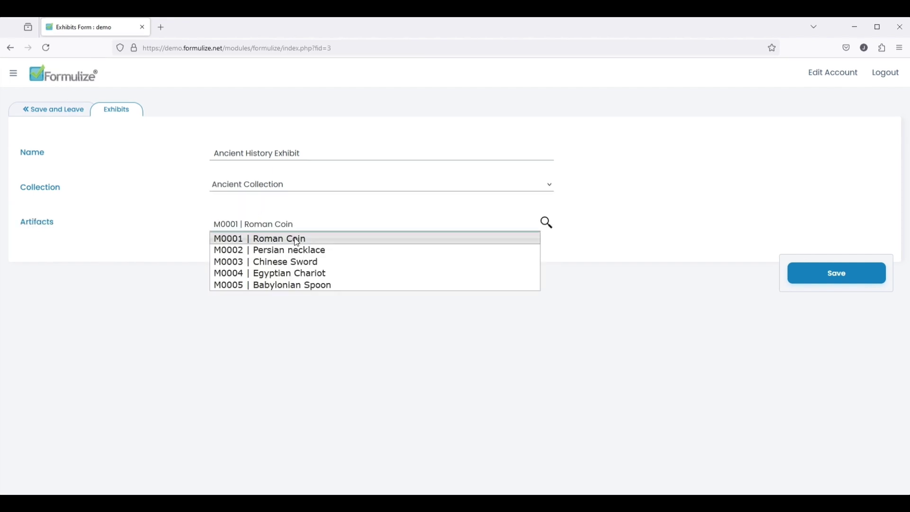
{"action": "key", "text": "Return"}
{"action": "type", "text": "0"}
{"action": "left_click", "coordinate": [265, 237]}
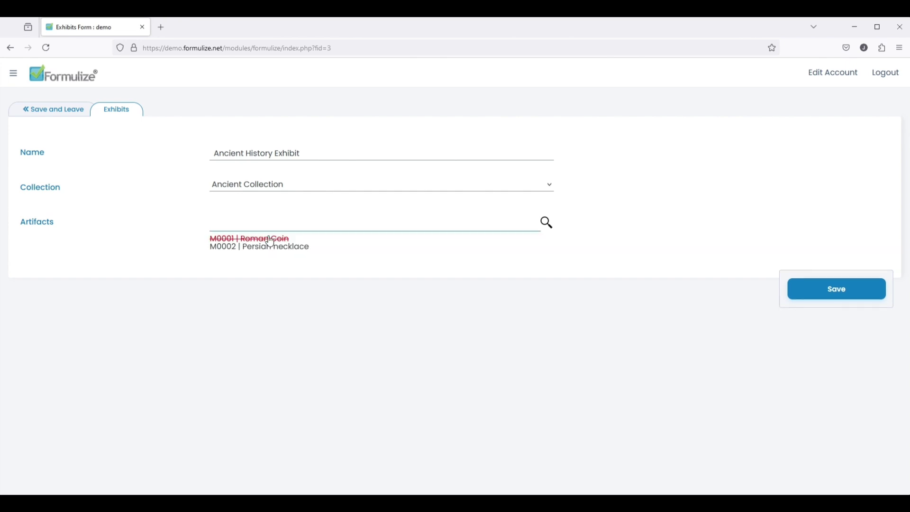
{"action": "type", "text": "0"}
{"action": "left_click", "coordinate": [262, 236]}
{"action": "left_click", "coordinate": [56, 111]}
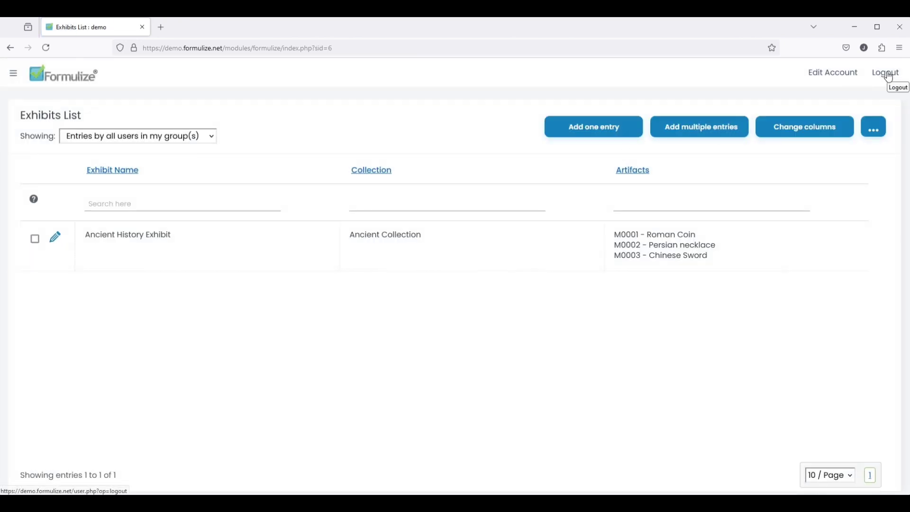
{"action": "left_click", "coordinate": [887, 74]}
- Log back in and open the Exhibits form's Collection element option settings
{"action": "left_click", "coordinate": [63, 209]}
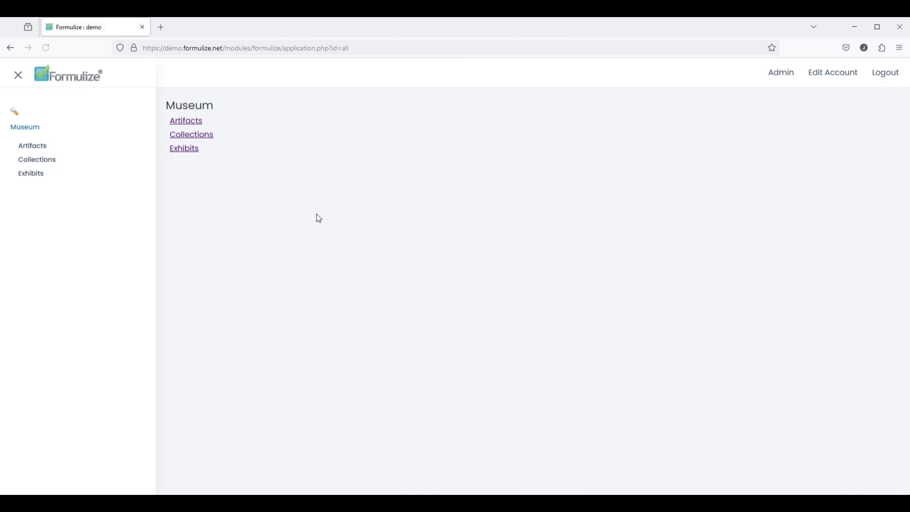
{"action": "left_click", "coordinate": [780, 73]}
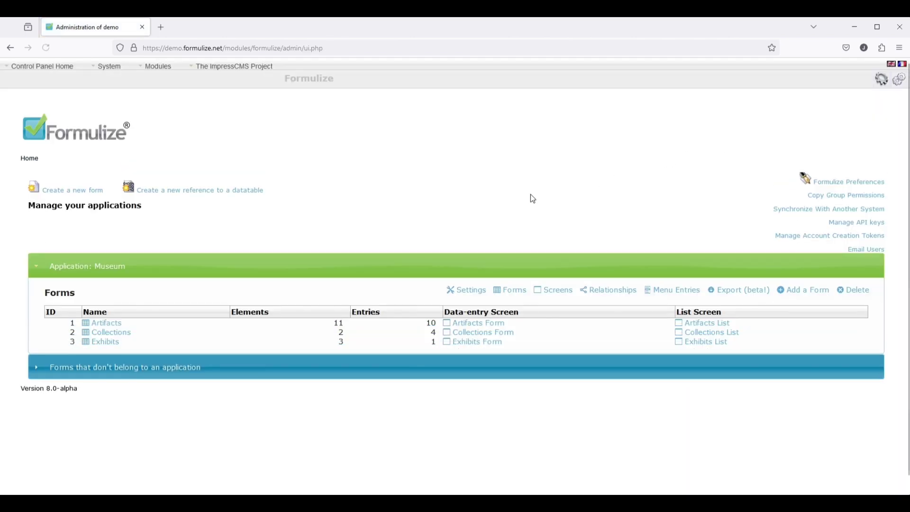
{"action": "left_click", "coordinate": [107, 341]}
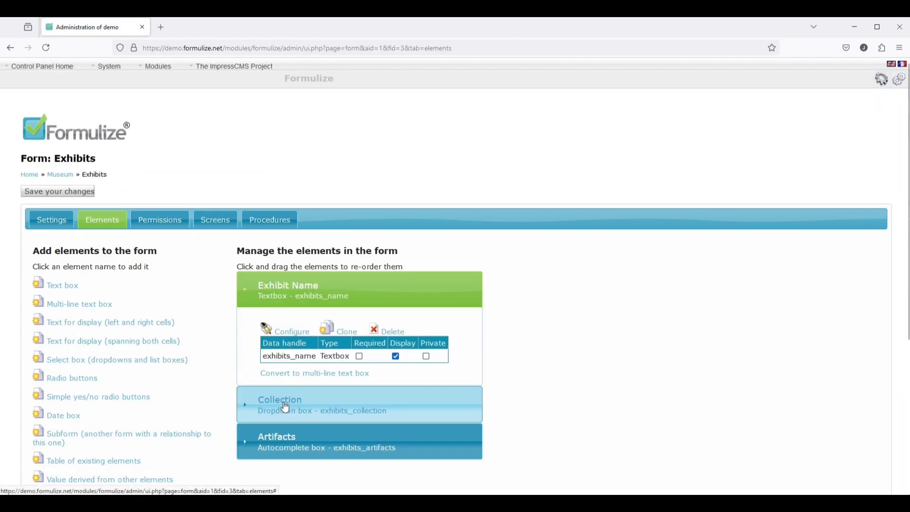
{"action": "left_click", "coordinate": [286, 407]}
{"action": "left_click", "coordinate": [289, 369]}
{"action": "left_click", "coordinate": [130, 217]}
- Source Collection options from the history and Currator groups the current user shares, and save
{"action": "scroll", "coordinate": [37, 339], "scroll_direction": "down", "scroll_amount": 10}
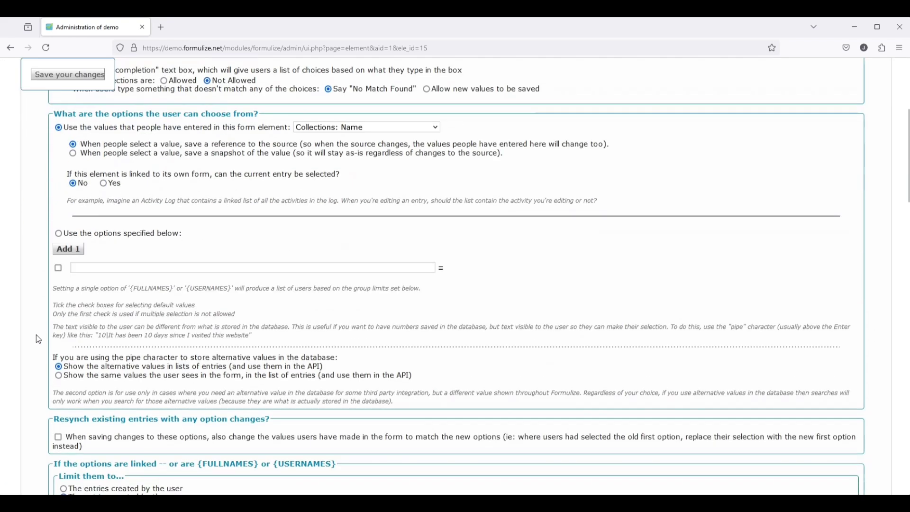
{"action": "scroll", "coordinate": [38, 339], "scroll_direction": "down", "scroll_amount": 2}
{"action": "left_click_drag", "start_coordinate": [53, 112], "coordinate": [158, 112]}
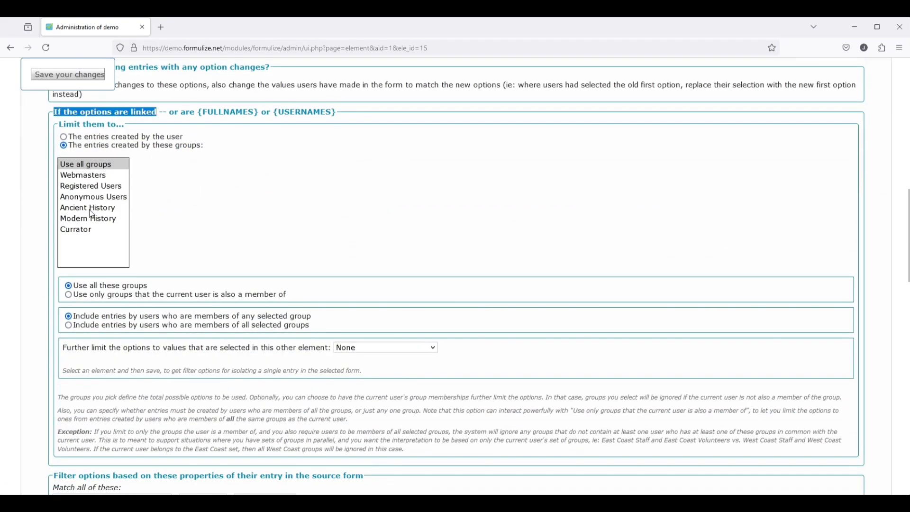
{"action": "left_click_drag", "start_coordinate": [92, 213], "coordinate": [104, 242]}
{"action": "left_click", "coordinate": [140, 298]}
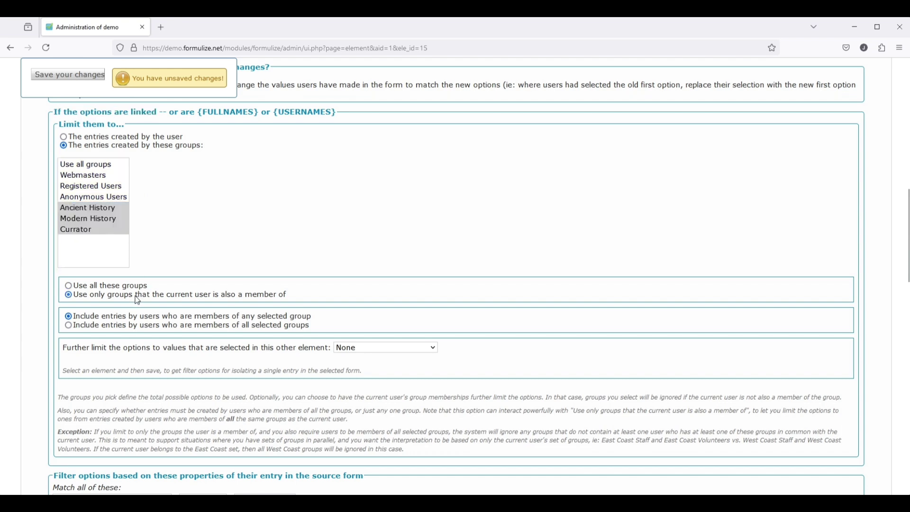
{"action": "left_click_drag", "start_coordinate": [76, 297], "coordinate": [302, 300]}
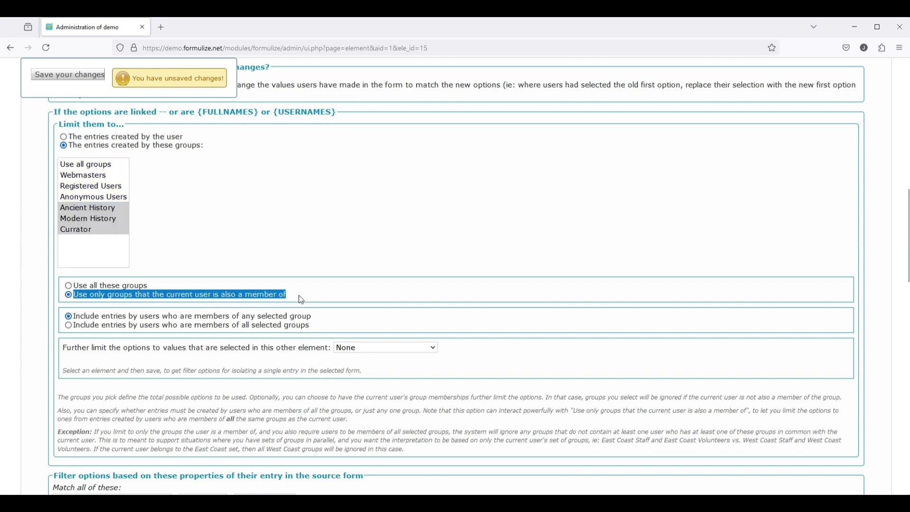
{"action": "left_click", "coordinate": [329, 303]}
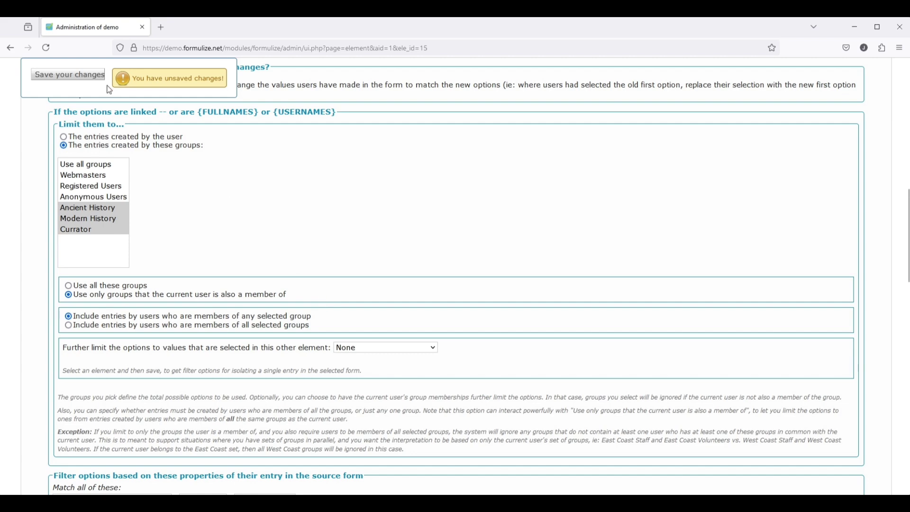
{"action": "left_click", "coordinate": [71, 78]}
- Log out of admin and sign in as the Ancient History manager
{"action": "mouse_move", "coordinate": [38, 66]}
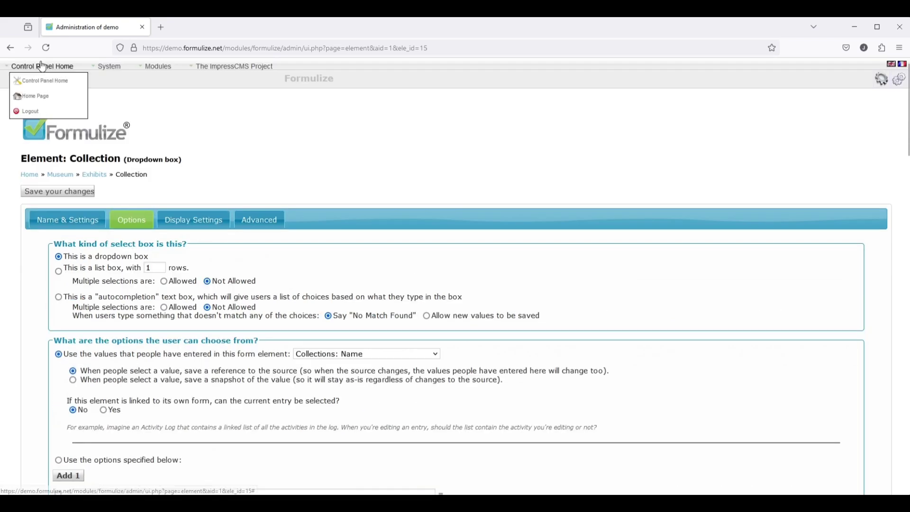
{"action": "left_click", "coordinate": [37, 116]}
{"action": "double_click", "coordinate": [58, 126]}
{"action": "type", "text": "manager"}
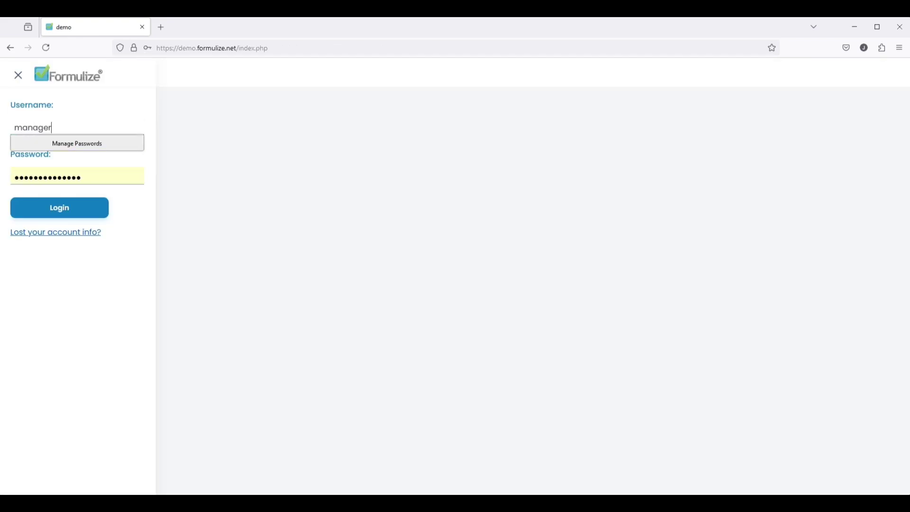
{"action": "type", "text": "-ah"}
{"action": "key", "text": "Tab"}
{"action": "type", "text": "•••••"}
{"action": "key", "text": "Return"}
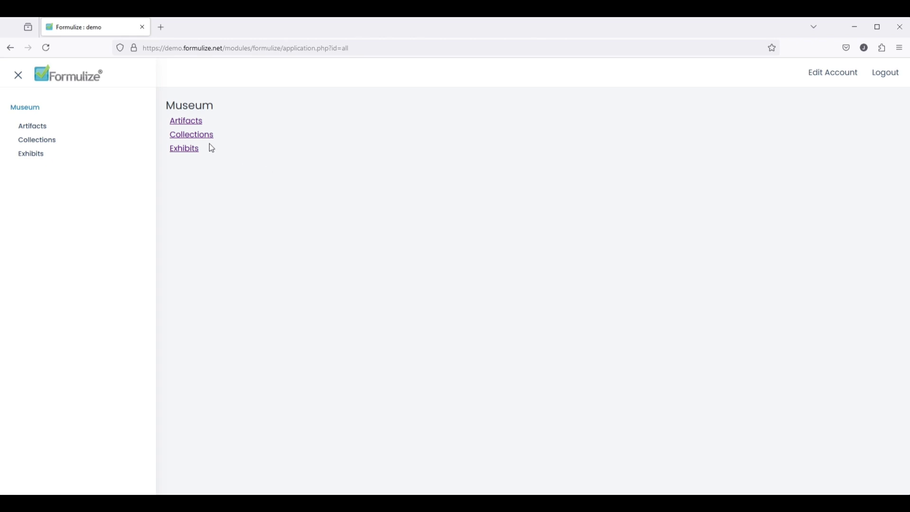
- Check the Ancient History Exhibit's Collection list offers only Ancient Collection, then log out
{"action": "left_click", "coordinate": [183, 150]}
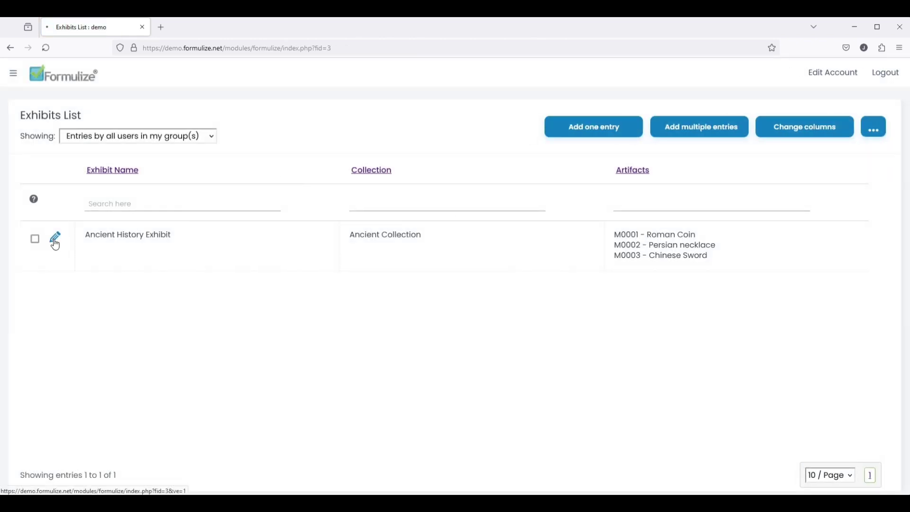
{"action": "left_click", "coordinate": [56, 245]}
{"action": "left_click", "coordinate": [331, 188]}
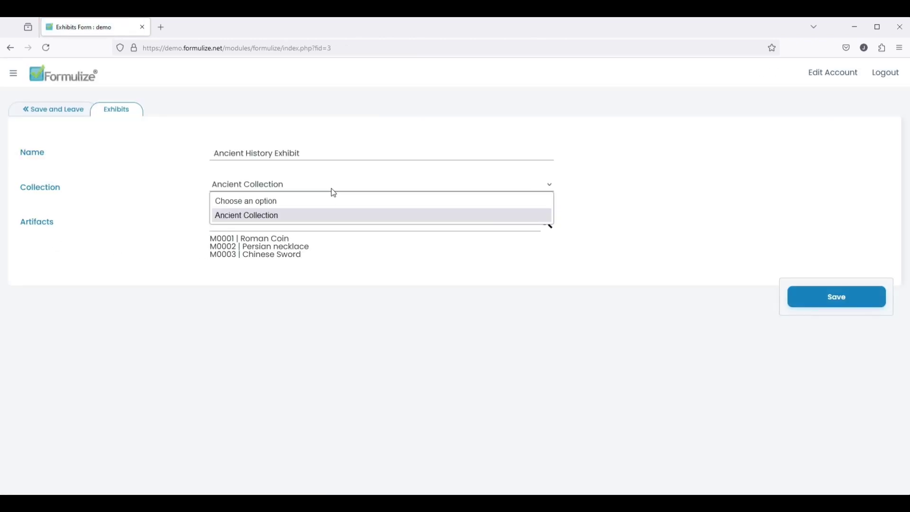
{"action": "left_click", "coordinate": [331, 190]}
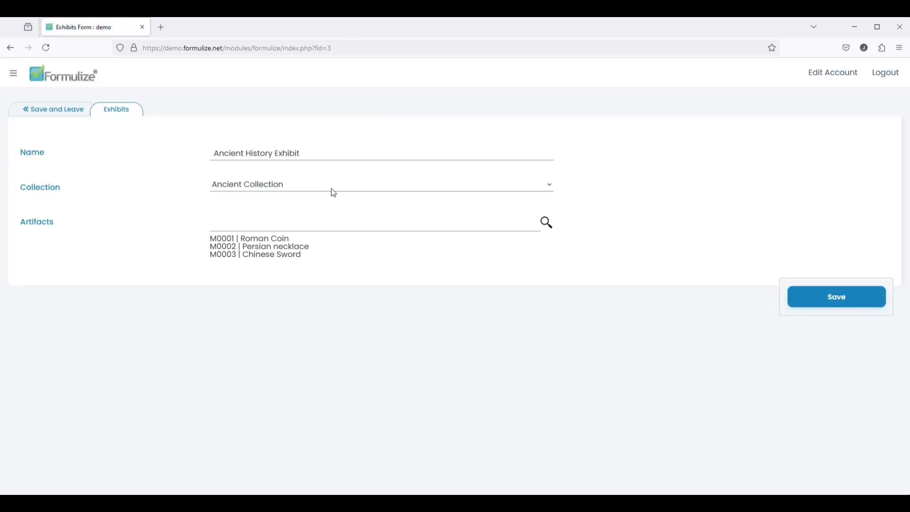
{"action": "left_click", "coordinate": [891, 76]}
- Log in as the manager account and open the Exhibits list
{"action": "double_click", "coordinate": [33, 127]}
{"action": "type", "text": "manager-mh"}
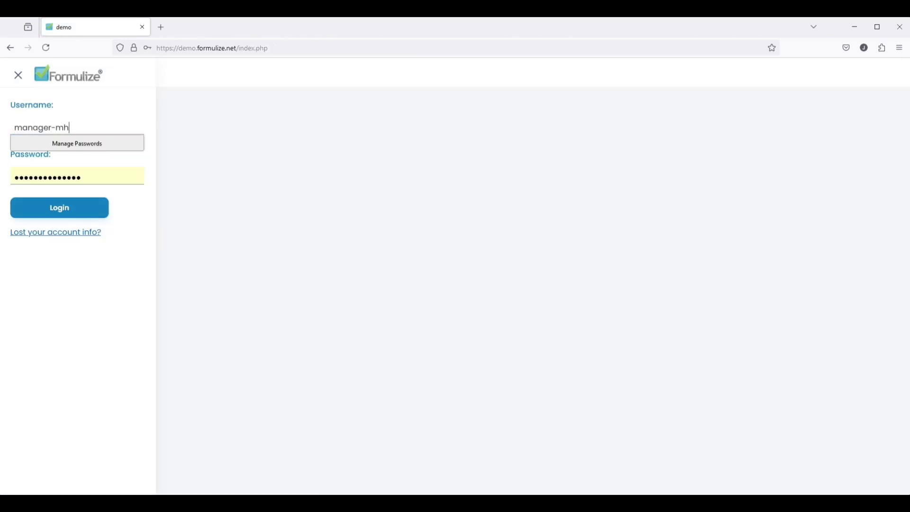
{"action": "key", "text": "Tab"}
{"action": "type", "text": "•"}
{"action": "key", "text": "Return"}
{"action": "left_click", "coordinate": [185, 150]}
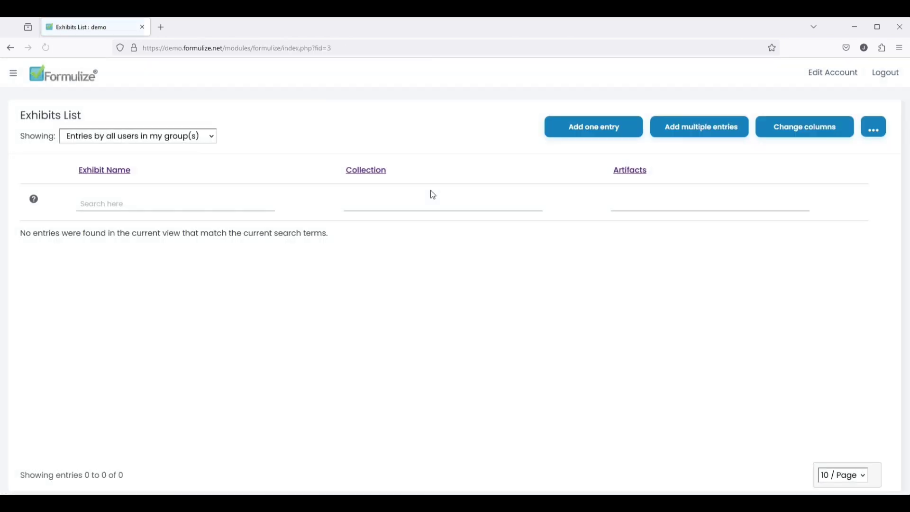
- Start a 'Modern History Exhibit' entry in Modern Collection
{"action": "left_click", "coordinate": [617, 132]}
{"action": "left_click", "coordinate": [265, 165]}
{"action": "type", "text": "Modern History Exhibit"}
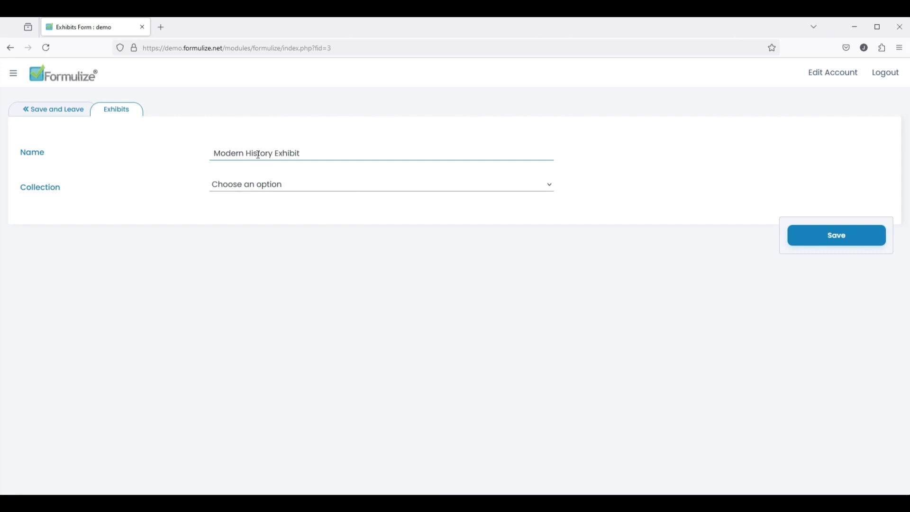
{"action": "left_click", "coordinate": [322, 185]}
{"action": "left_click", "coordinate": [322, 217]}
- Add artifacts M0006, M0007 and M0010, save the entry, and log out
{"action": "left_click", "coordinate": [295, 222]}
{"action": "type", "text": "0006 | Florentine Book"}
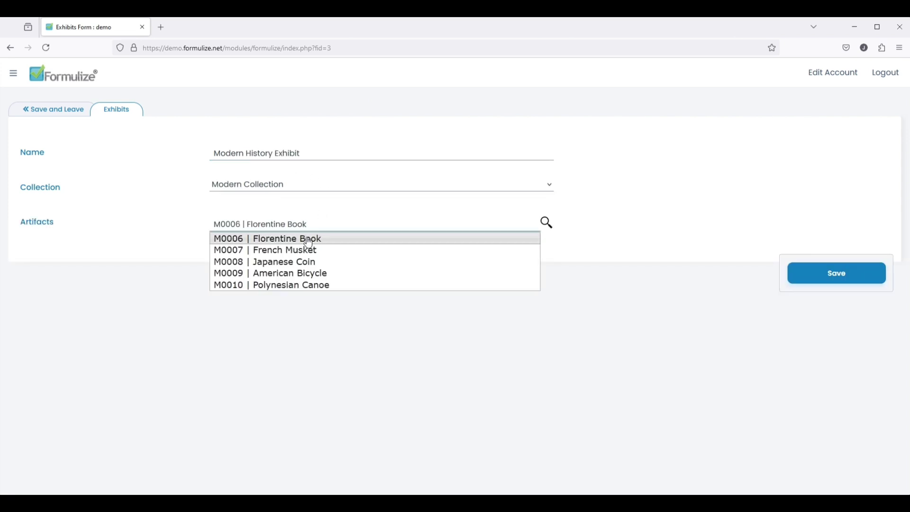
{"action": "left_click", "coordinate": [304, 237]}
{"action": "left_click", "coordinate": [285, 237]}
{"action": "left_click", "coordinate": [285, 271]}
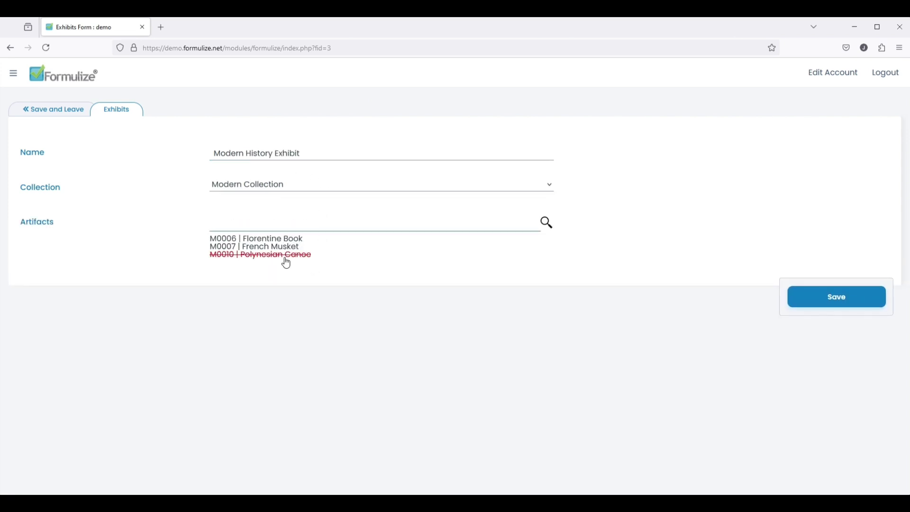
{"action": "left_click", "coordinate": [845, 306]}
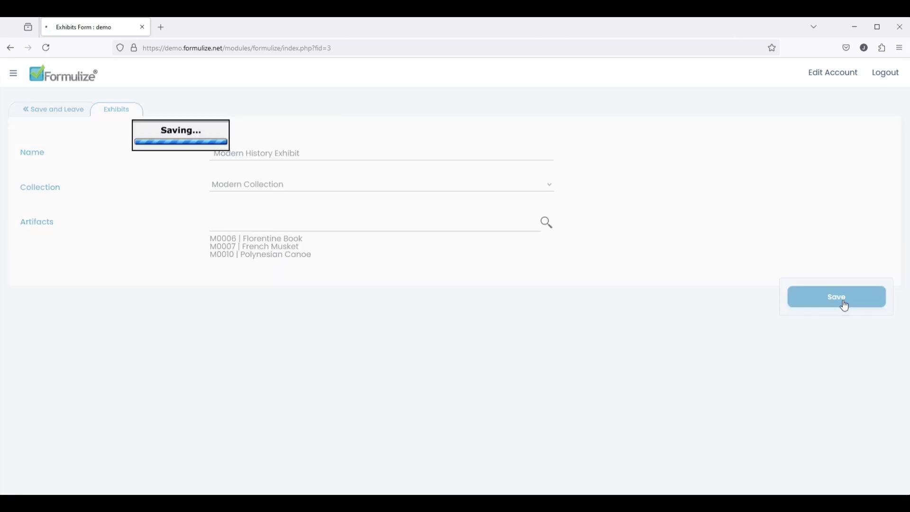
{"action": "left_click", "coordinate": [886, 78]}
- Sign in as the curator user and open the Exhibits list
{"action": "type", "text": "currat"}
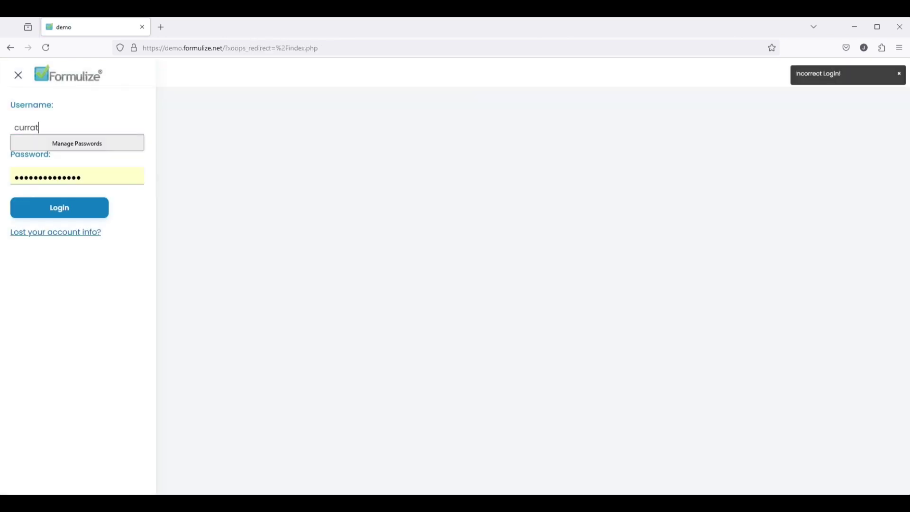
{"action": "type", "text": "or"}
{"action": "key", "text": "Tab"}
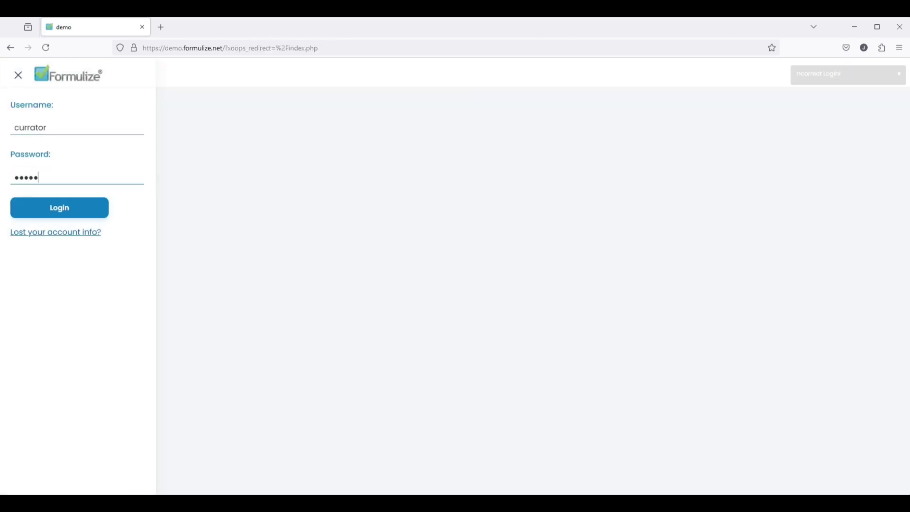
{"action": "key", "text": "Return"}
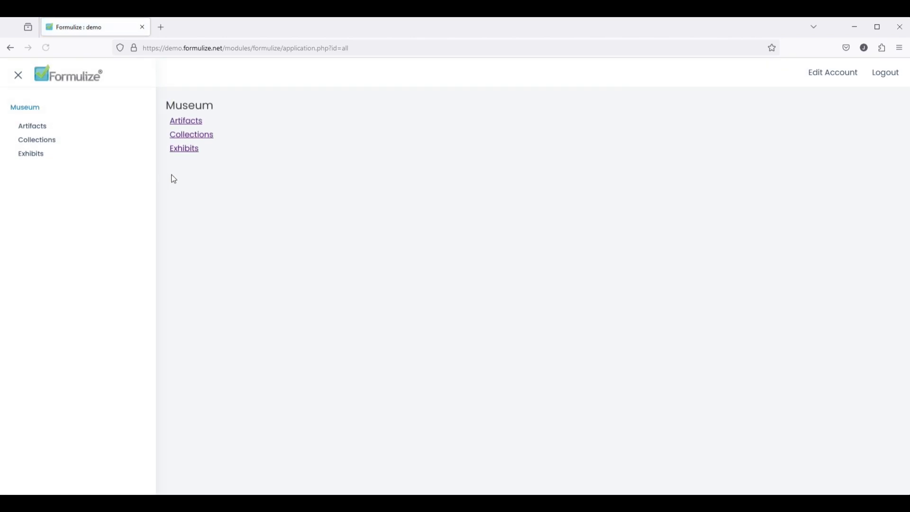
{"action": "left_click", "coordinate": [192, 148]}
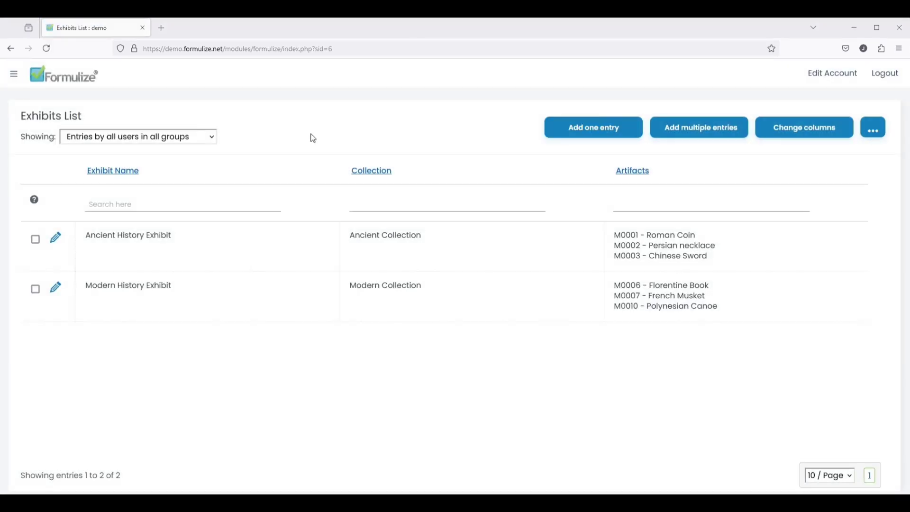
- Scope the Exhibits list to the Ancient History group, then log out
{"action": "left_click", "coordinate": [177, 142]}
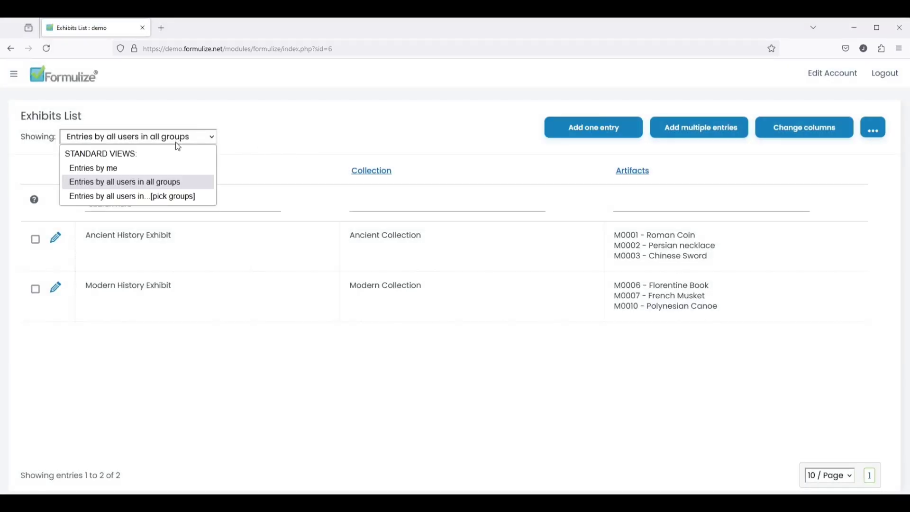
{"action": "left_click", "coordinate": [184, 196]}
{"action": "left_click", "coordinate": [156, 77]}
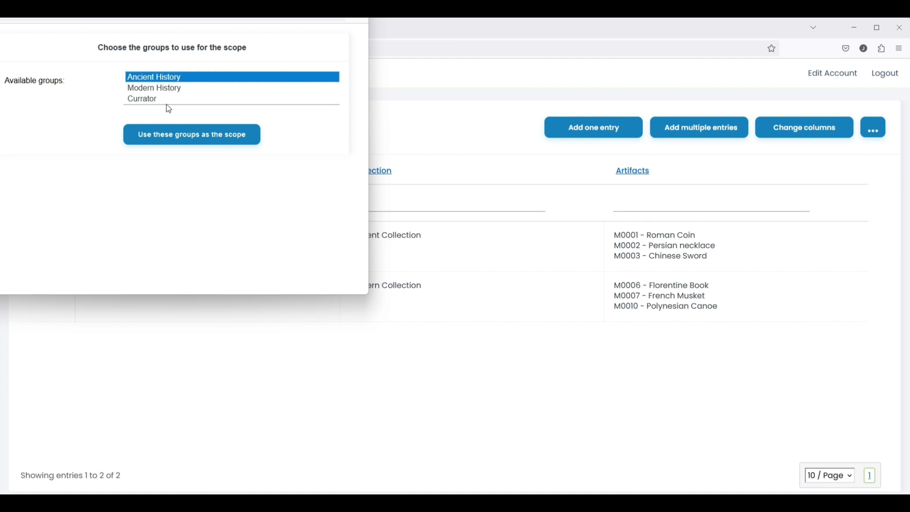
{"action": "left_click", "coordinate": [180, 141]}
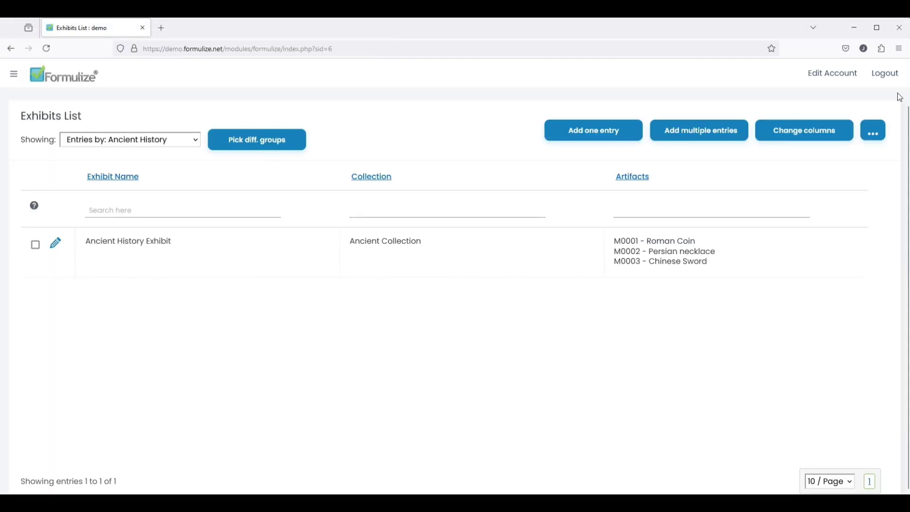
{"action": "left_click", "coordinate": [885, 75]}
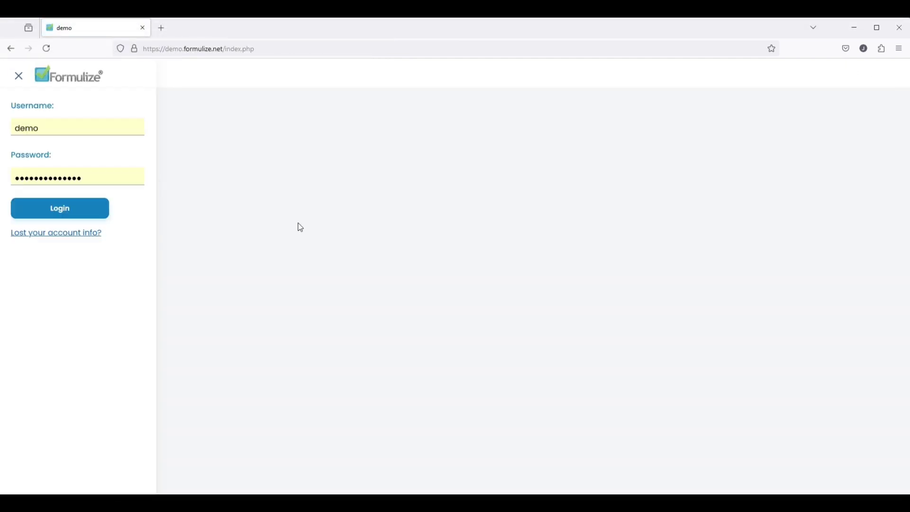
- Log back in as administrator and start a new relationship for the Museum application
{"action": "left_click", "coordinate": [68, 211]}
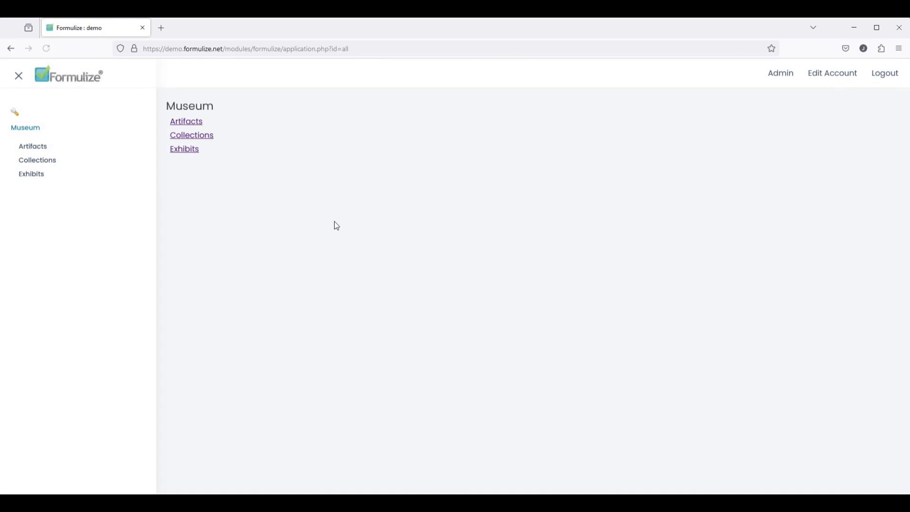
{"action": "left_click", "coordinate": [776, 76]}
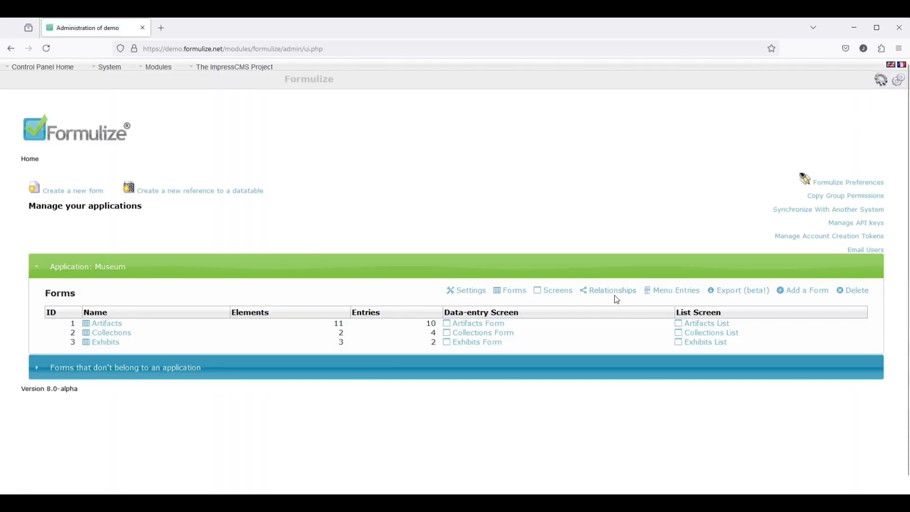
{"action": "left_click", "coordinate": [610, 290]}
{"action": "left_click", "coordinate": [98, 260]}
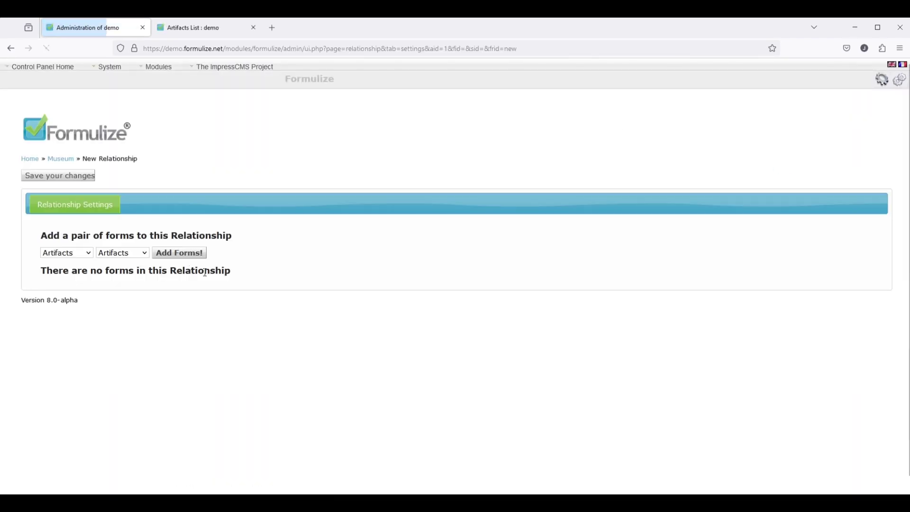
- Add Collections–Artifacts as one-to-many, linked through the ID number and Artifacts elements
{"action": "left_click", "coordinate": [99, 254]}
{"action": "left_click", "coordinate": [67, 252]}
{"action": "left_click", "coordinate": [65, 281]}
{"action": "left_click", "coordinate": [179, 261]}
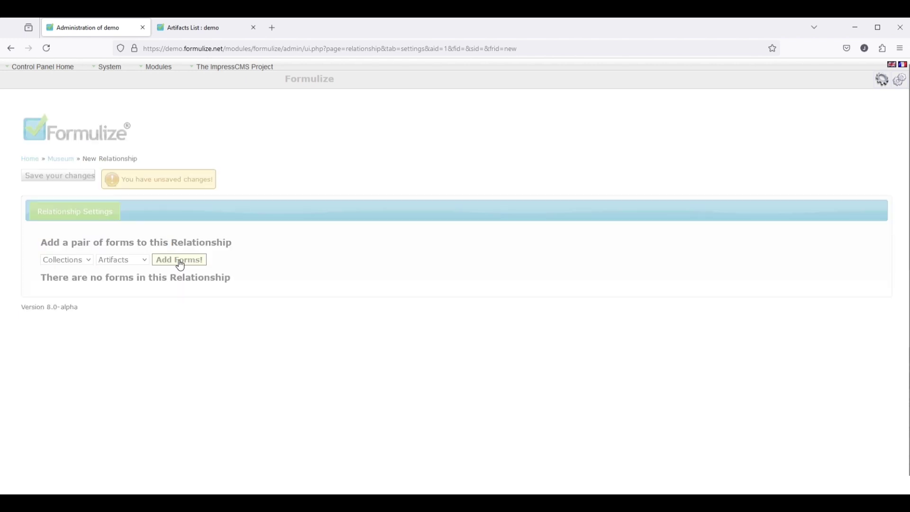
{"action": "left_click", "coordinate": [202, 338]}
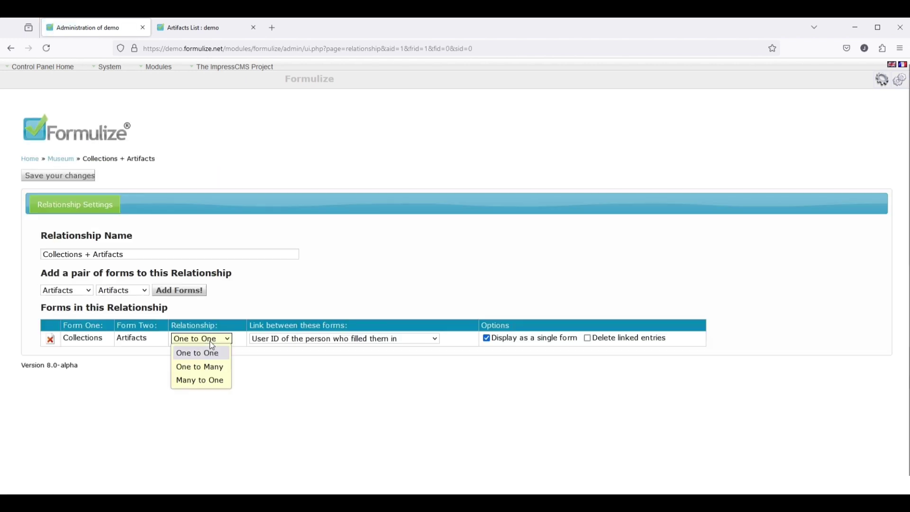
{"action": "left_click", "coordinate": [212, 364]}
{"action": "left_click", "coordinate": [322, 346]}
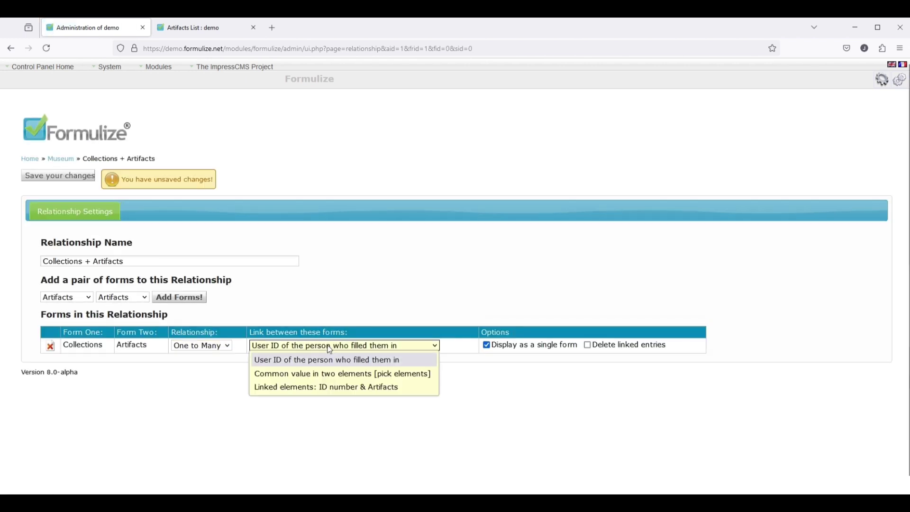
{"action": "left_click", "coordinate": [310, 387]}
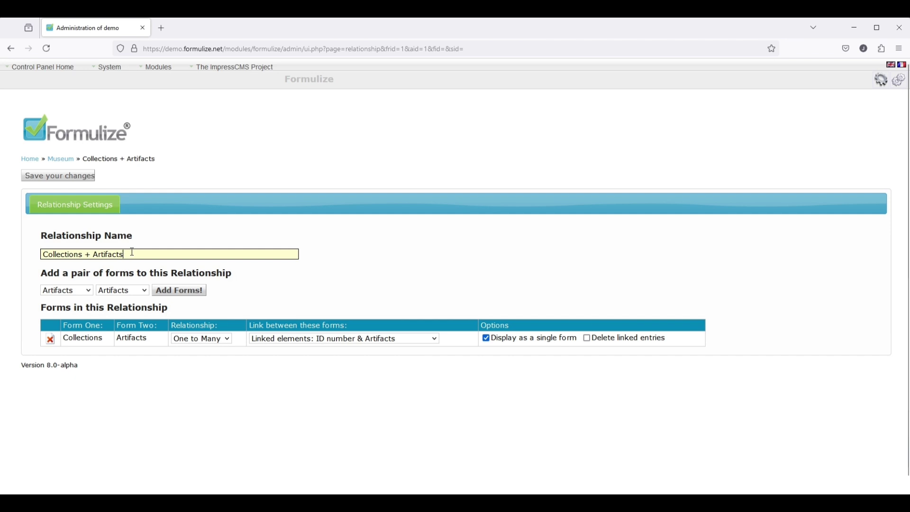
- Rename it 'Master Relationship', add Exhibits–Artifacts one-to-many via ID number and Artifacts, and save
{"action": "left_click_drag", "start_coordinate": [133, 252], "coordinate": [17, 263]}
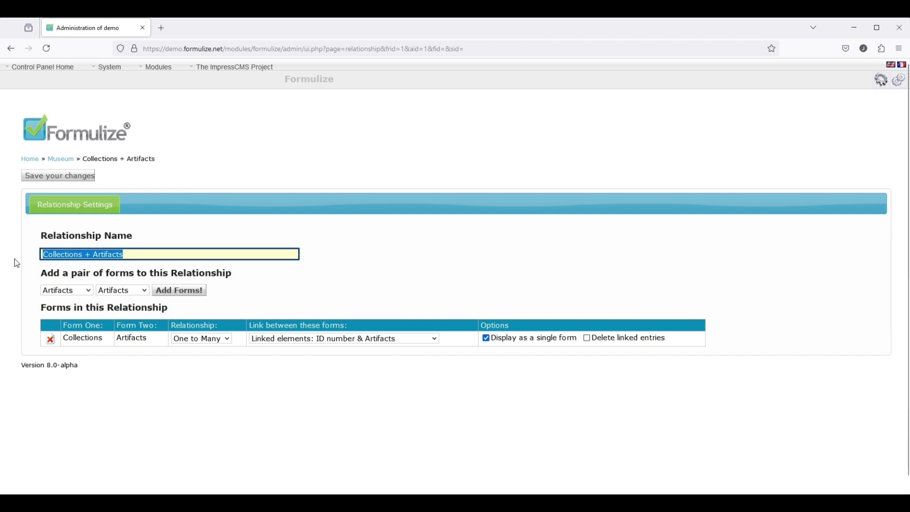
{"action": "type", "text": "Master Relationship"}
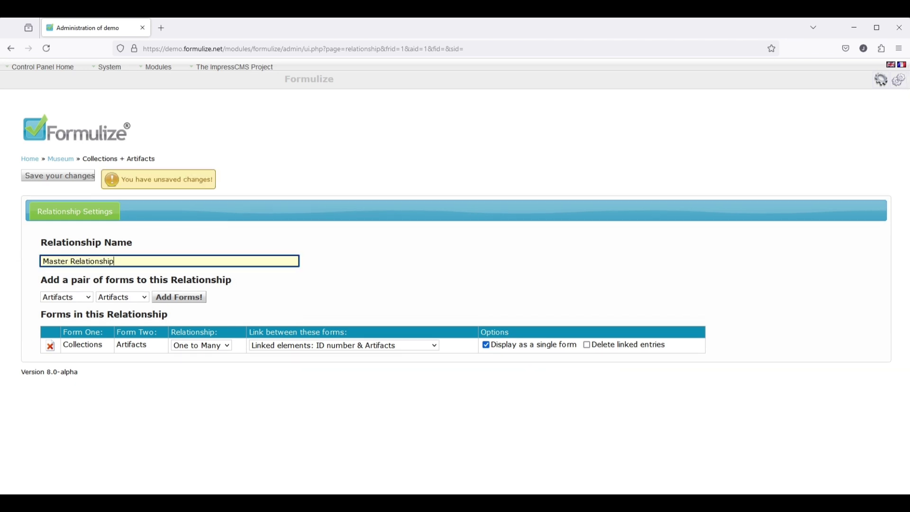
{"action": "left_click", "coordinate": [75, 297]}
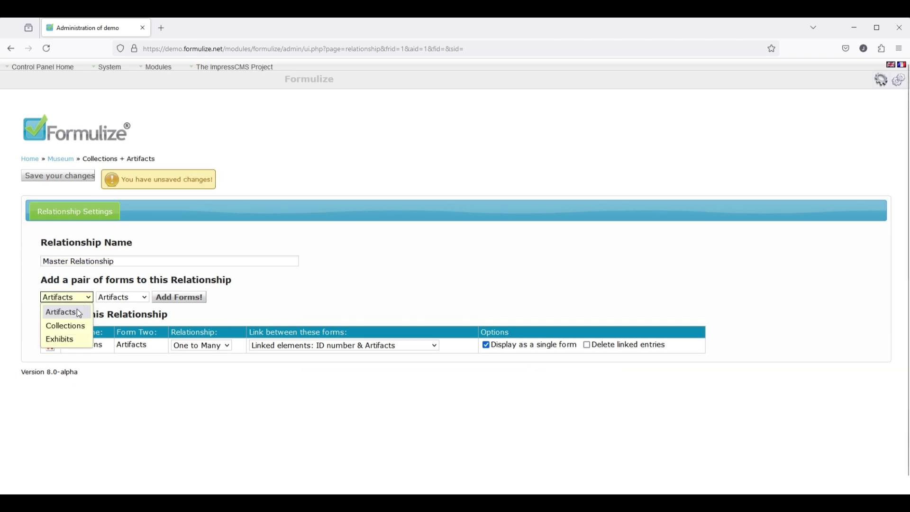
{"action": "left_click", "coordinate": [70, 340]}
{"action": "left_click", "coordinate": [171, 298]}
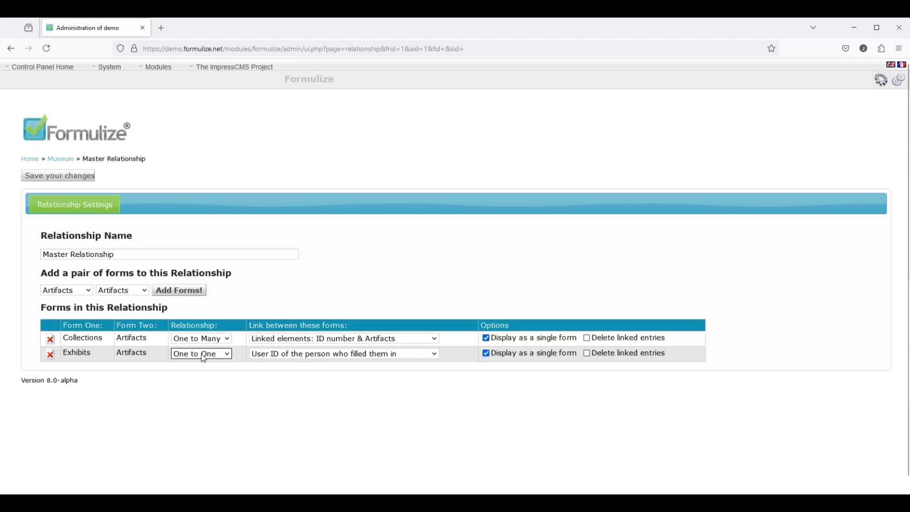
{"action": "left_click", "coordinate": [202, 353]}
{"action": "left_click", "coordinate": [204, 382]}
{"action": "left_click", "coordinate": [294, 354]}
{"action": "left_click", "coordinate": [301, 402]}
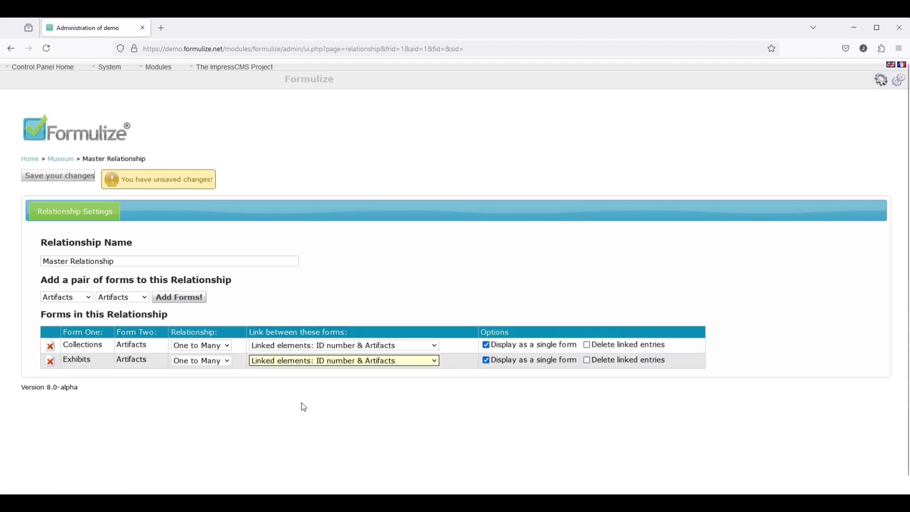
{"action": "left_click", "coordinate": [53, 179]}
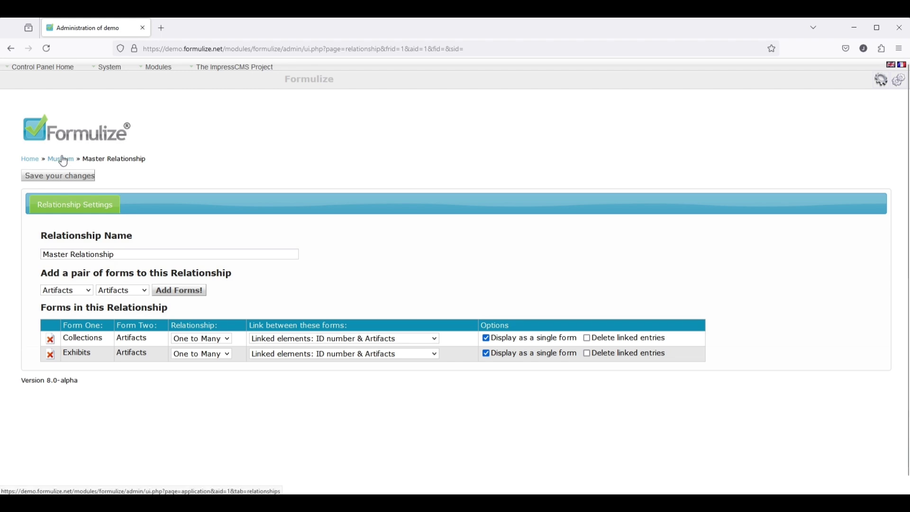
- Base the Artifacts List screen on the Master Relationship and save
{"action": "left_click", "coordinate": [97, 220]}
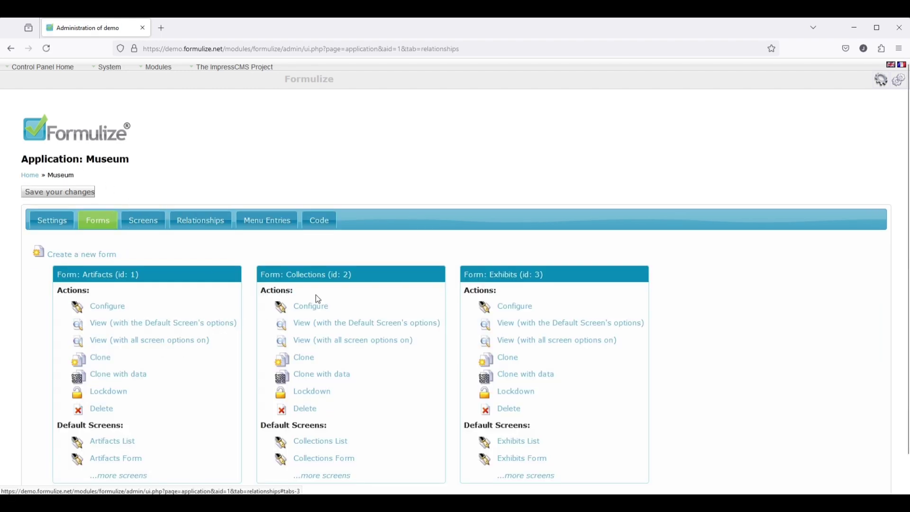
{"action": "scroll", "coordinate": [189, 374], "scroll_direction": "down", "scroll_amount": 1}
{"action": "left_click", "coordinate": [107, 405]}
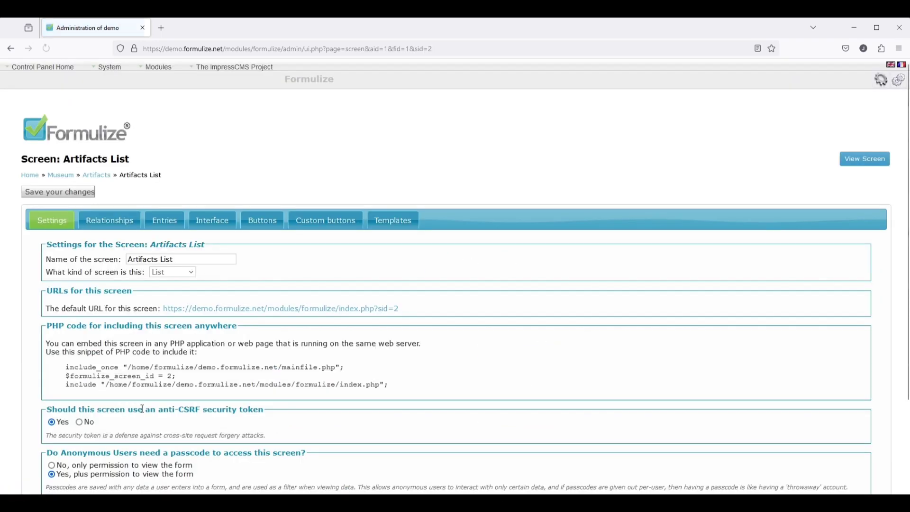
{"action": "left_click", "coordinate": [110, 220]}
{"action": "left_click", "coordinate": [393, 285]}
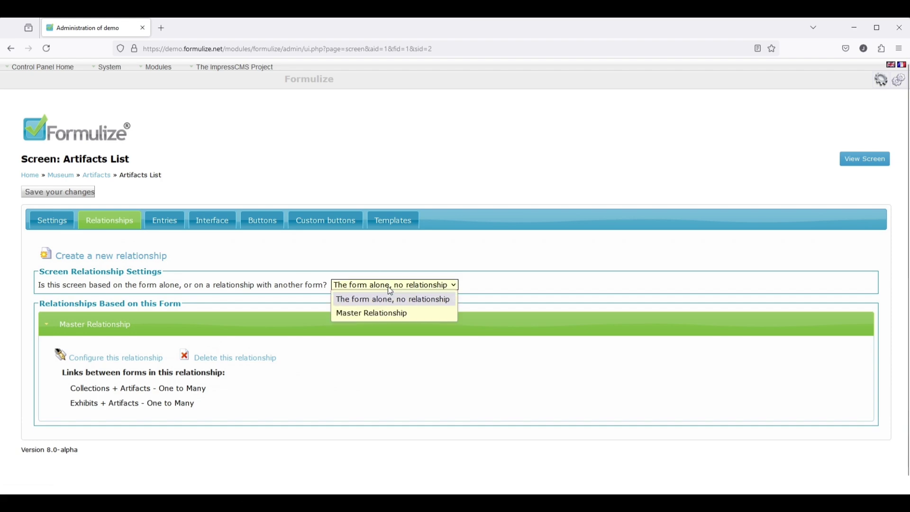
{"action": "left_click", "coordinate": [389, 312]}
{"action": "left_click", "coordinate": [57, 192]}
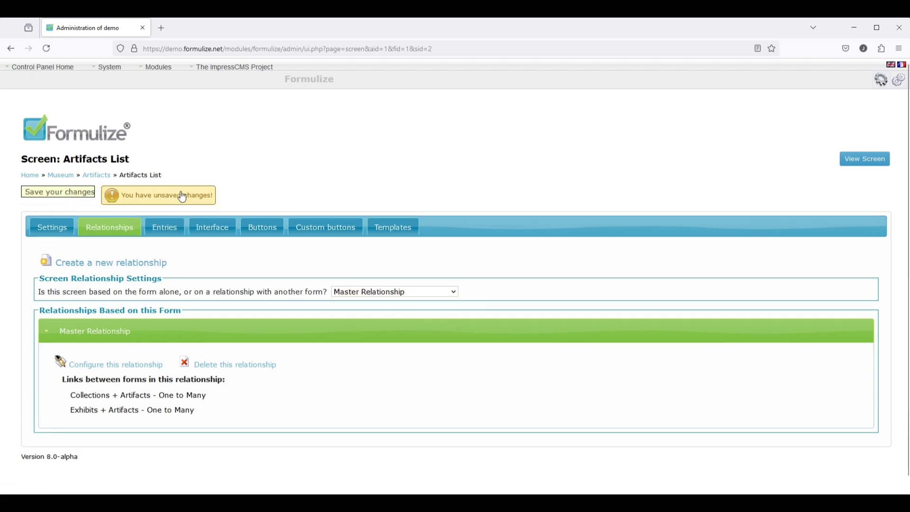
- Add Collection Name and Exhibit Name columns, remove the empty sixth row, and save
{"action": "left_click", "coordinate": [173, 233]}
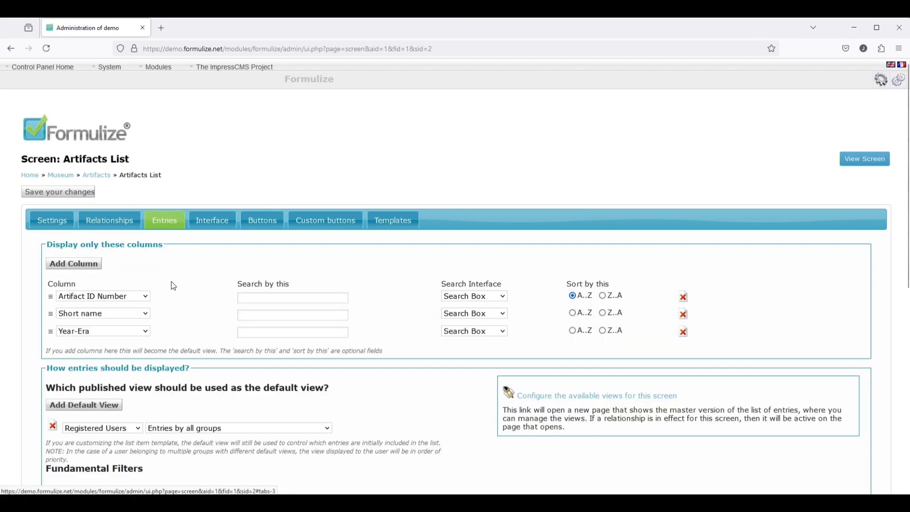
{"action": "left_click", "coordinate": [83, 270]}
{"action": "left_click", "coordinate": [82, 270]}
{"action": "left_click", "coordinate": [83, 270]}
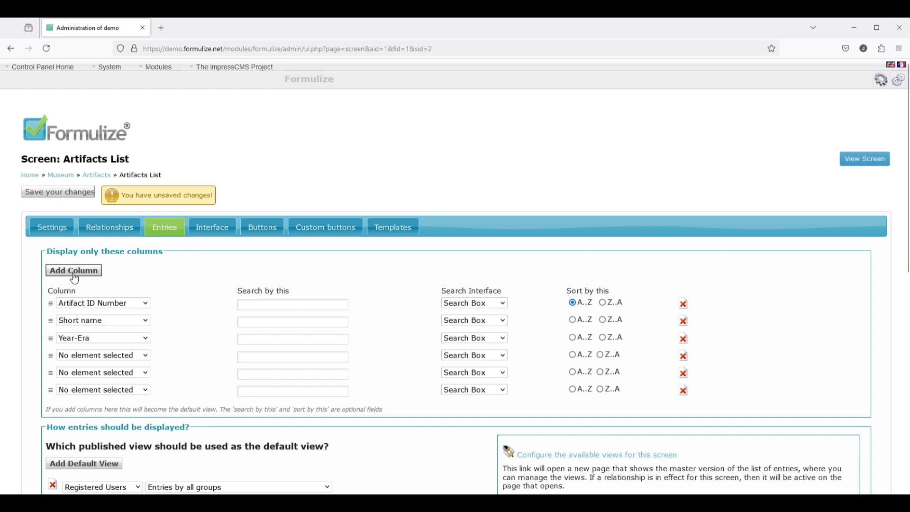
{"action": "left_click", "coordinate": [115, 358]}
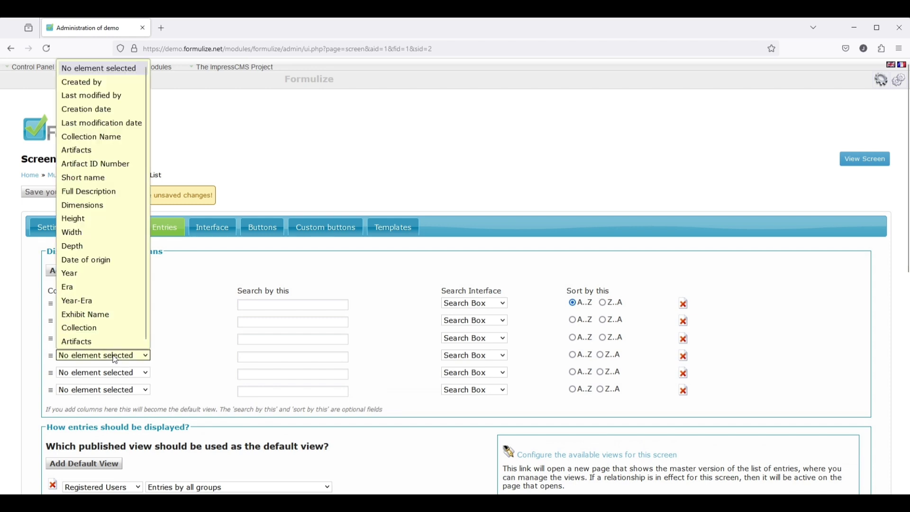
{"action": "left_click", "coordinate": [101, 140]}
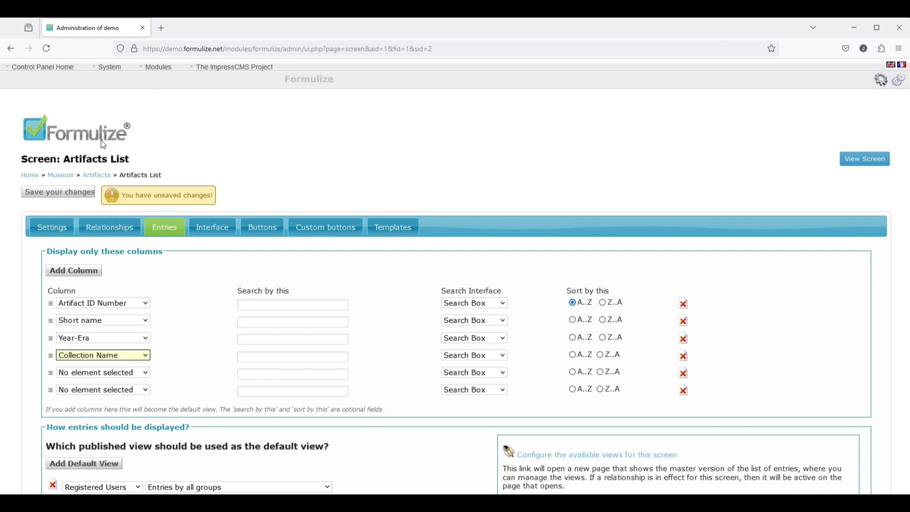
{"action": "left_click", "coordinate": [116, 373]}
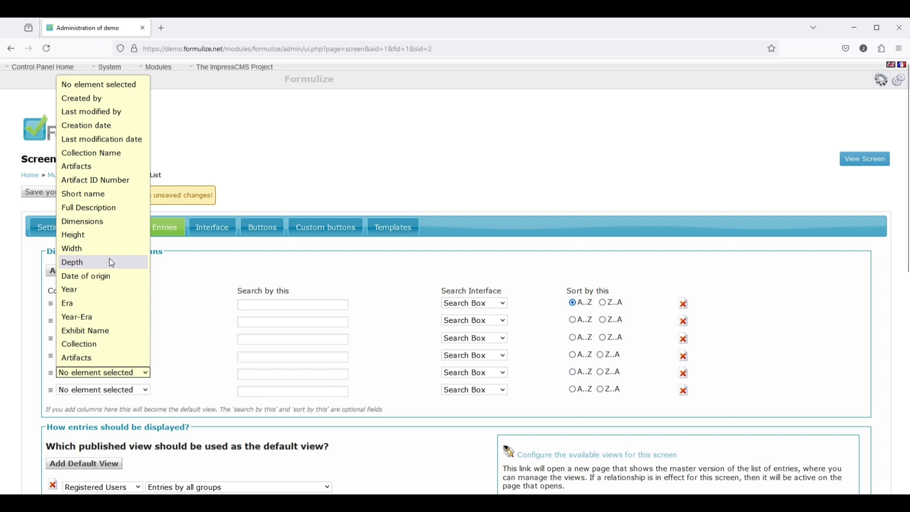
{"action": "left_click", "coordinate": [85, 330]}
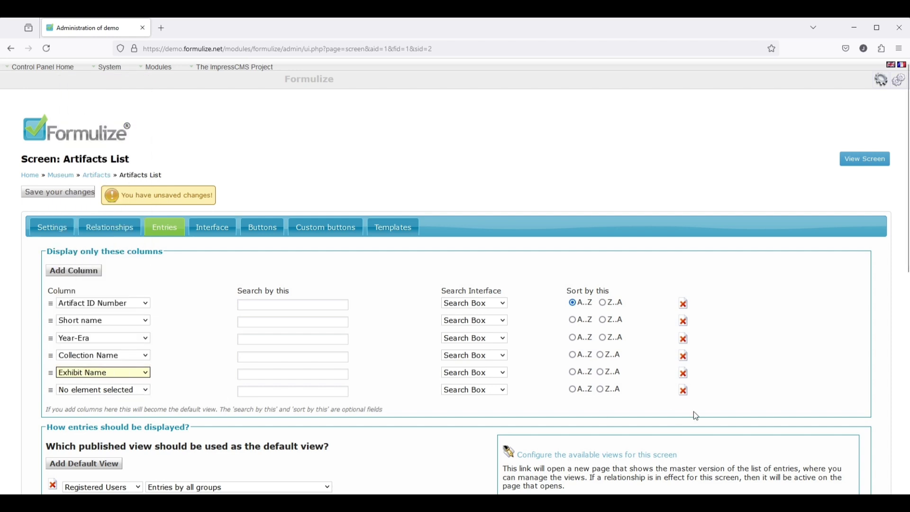
{"action": "left_click", "coordinate": [684, 391]}
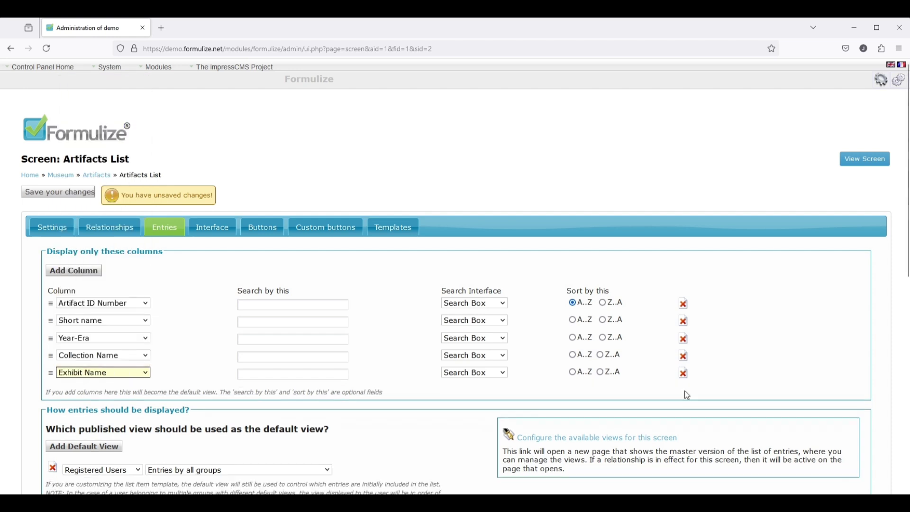
{"action": "left_click", "coordinate": [59, 193]}
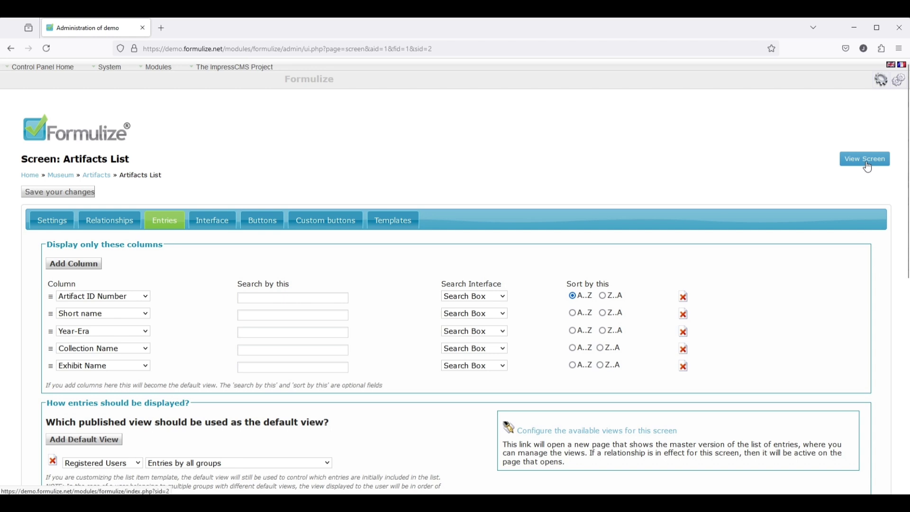
- View the live Artifacts List with its new columns
{"action": "left_click", "coordinate": [867, 164]}
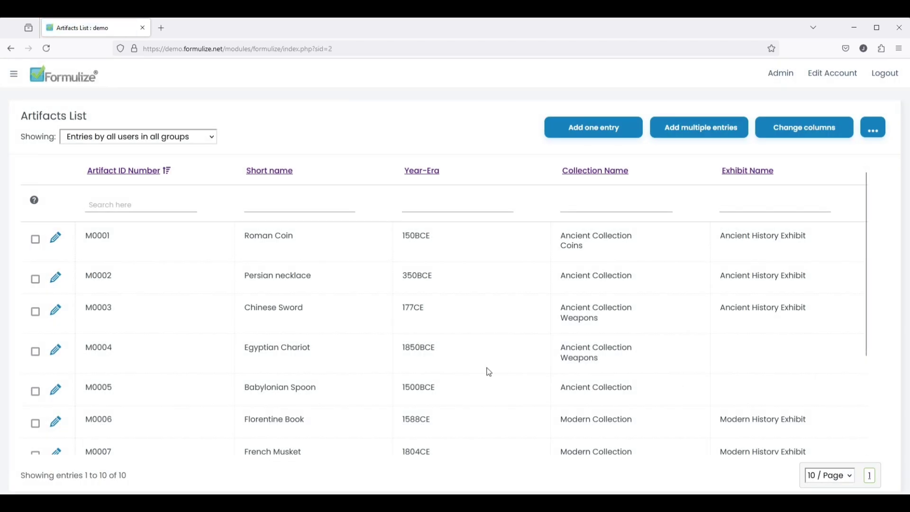
{"action": "scroll", "coordinate": [616, 354], "scroll_direction": "down", "scroll_amount": 3}
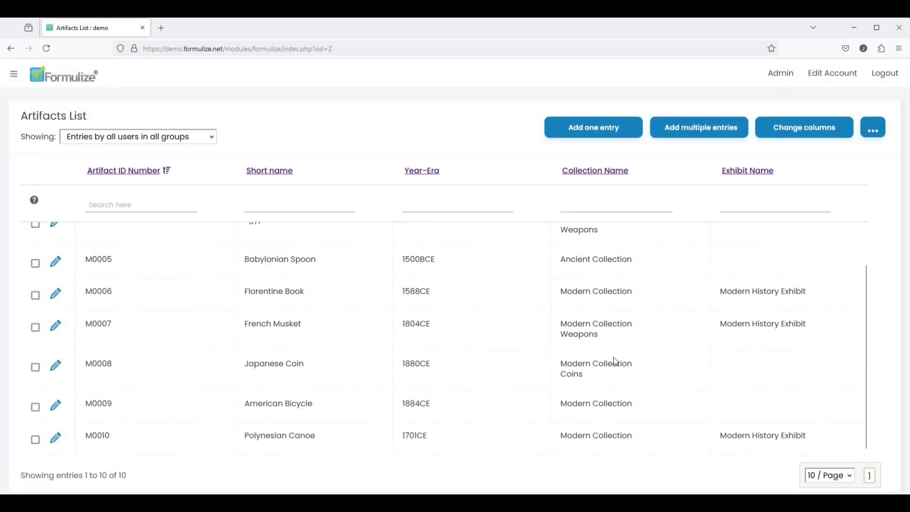
{"action": "scroll", "coordinate": [616, 394], "scroll_direction": "up", "scroll_amount": 3}
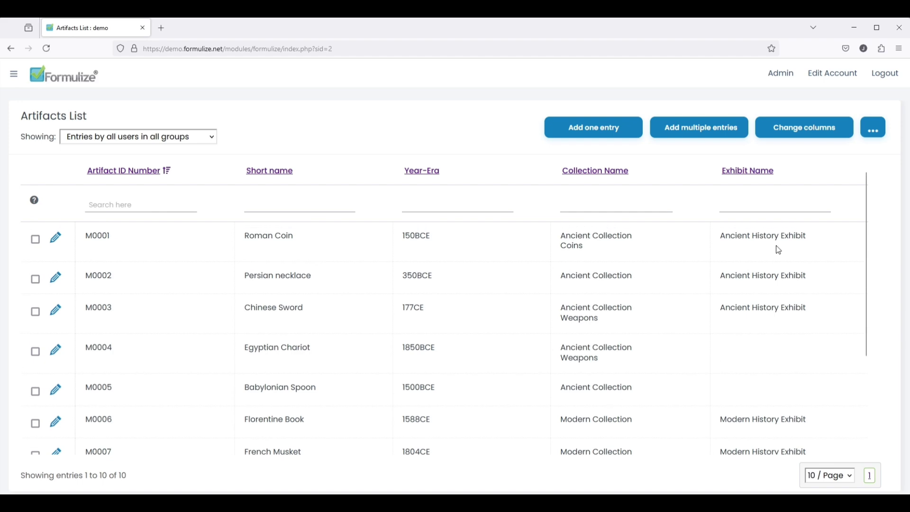
{"action": "scroll", "coordinate": [779, 327], "scroll_direction": "down", "scroll_amount": 3}
{"action": "scroll", "coordinate": [780, 398], "scroll_direction": "up", "scroll_amount": 3}
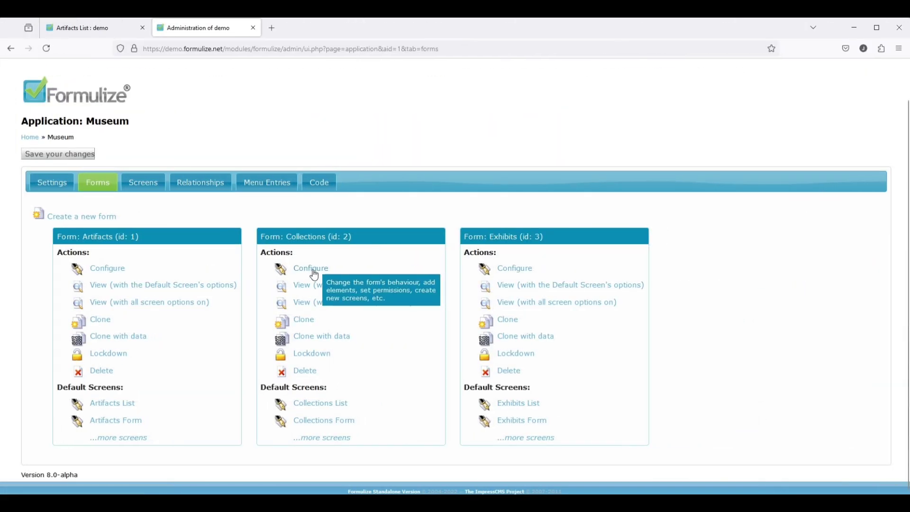
- Base the Collections form's Collections List screen on the Master Relationship
{"action": "left_click", "coordinate": [312, 274]}
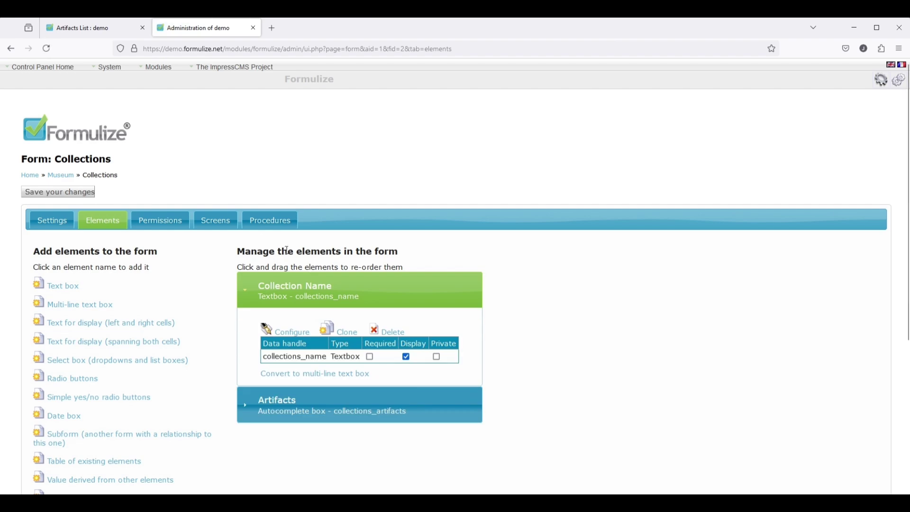
{"action": "left_click", "coordinate": [216, 220]}
{"action": "left_click", "coordinate": [109, 430]}
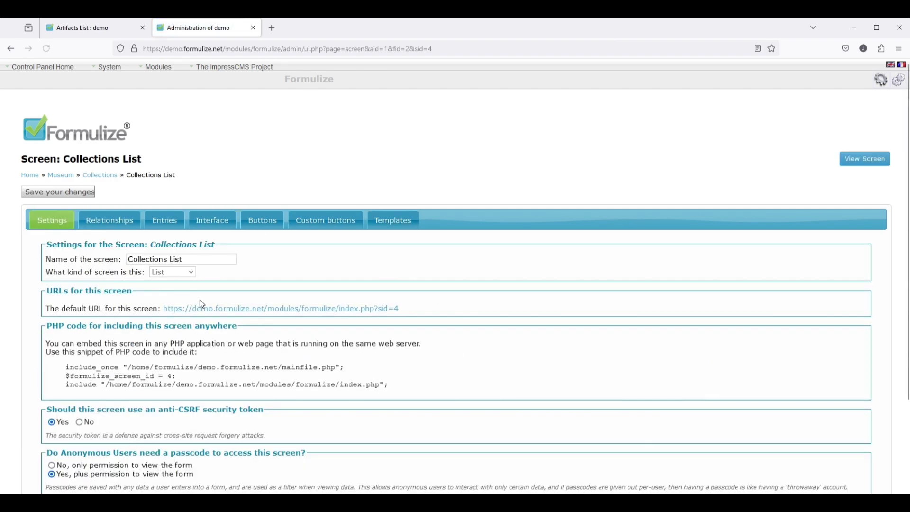
{"action": "left_click", "coordinate": [110, 220]}
{"action": "left_click", "coordinate": [389, 285]}
{"action": "left_click", "coordinate": [395, 315]}
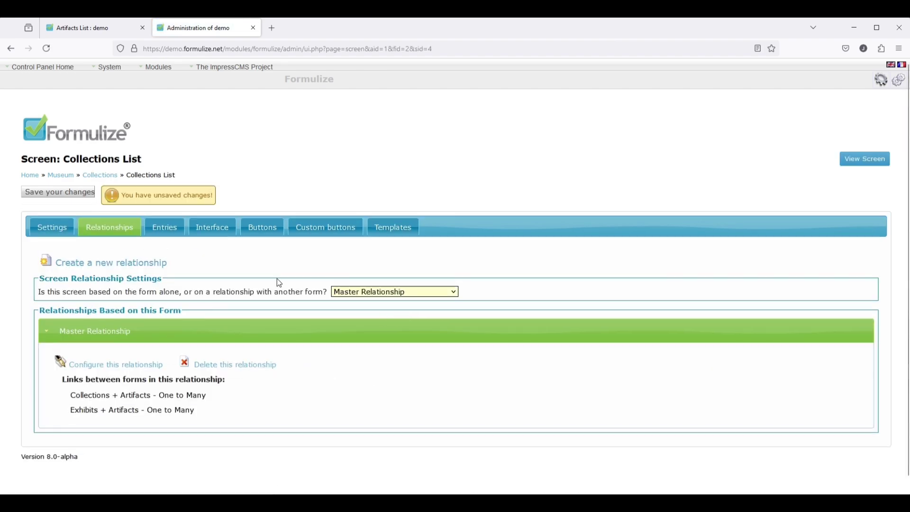
- Set the list columns to Collection Name, Artifact ID Number and Short name, and save
{"action": "left_click", "coordinate": [165, 229]}
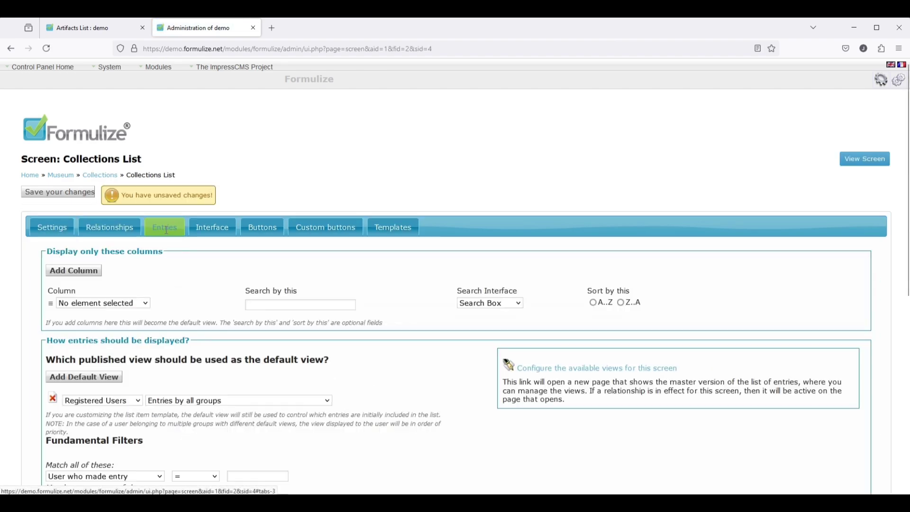
{"action": "left_click", "coordinate": [77, 271]}
{"action": "left_click", "coordinate": [77, 271]}
{"action": "left_click", "coordinate": [109, 304]}
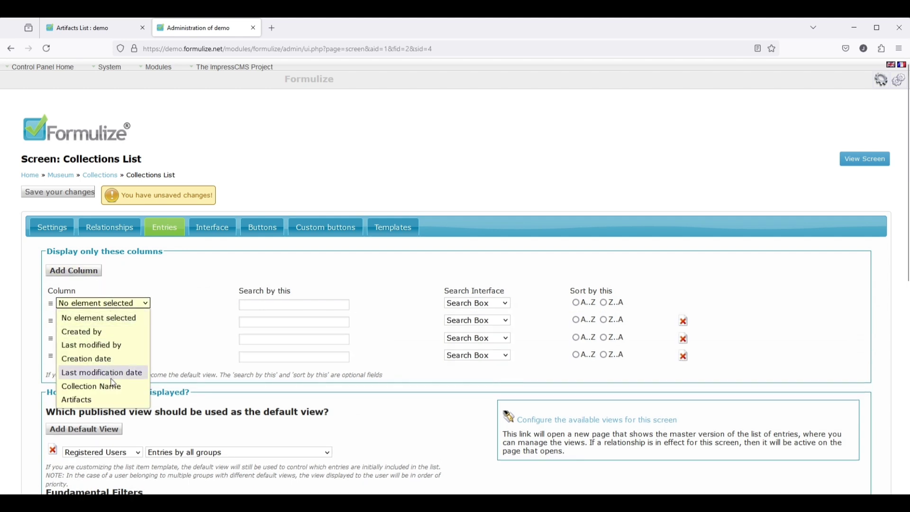
{"action": "left_click", "coordinate": [92, 387]}
{"action": "left_click", "coordinate": [114, 322]}
{"action": "scroll", "coordinate": [145, 296], "scroll_direction": "down", "scroll_amount": 1}
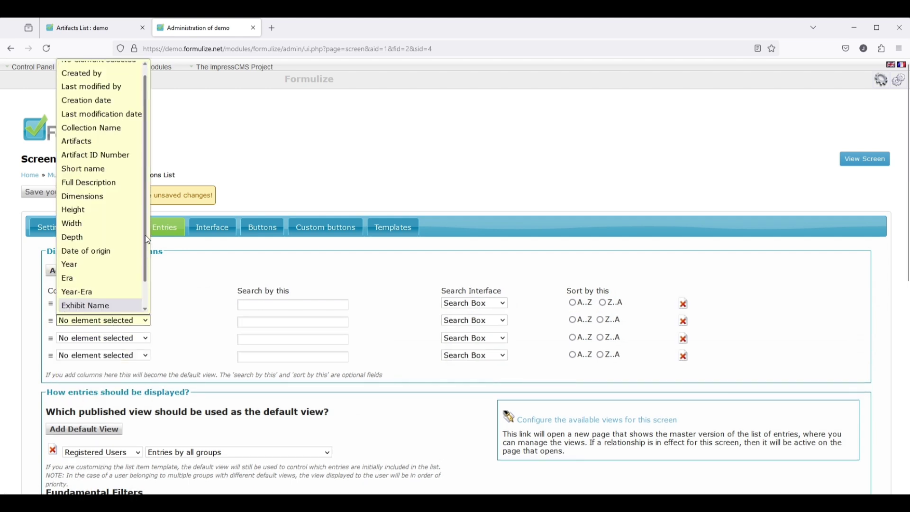
{"action": "scroll", "coordinate": [147, 241], "scroll_direction": "up", "scroll_amount": 1}
{"action": "left_click", "coordinate": [103, 166]}
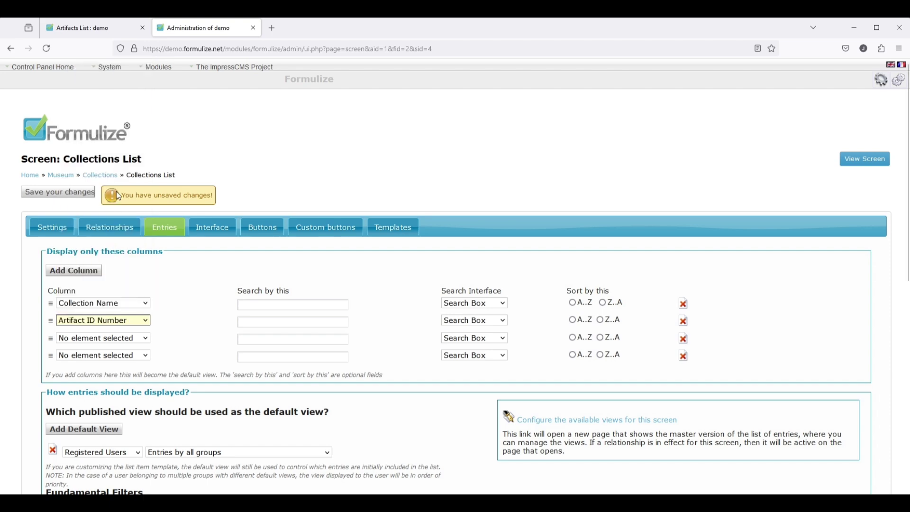
{"action": "left_click", "coordinate": [119, 338]}
{"action": "left_click", "coordinate": [90, 180]}
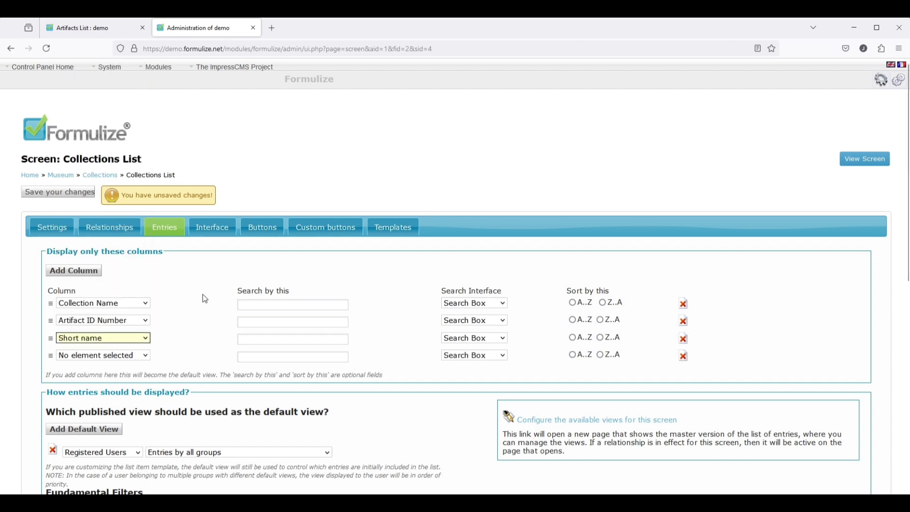
{"action": "left_click", "coordinate": [57, 198]}
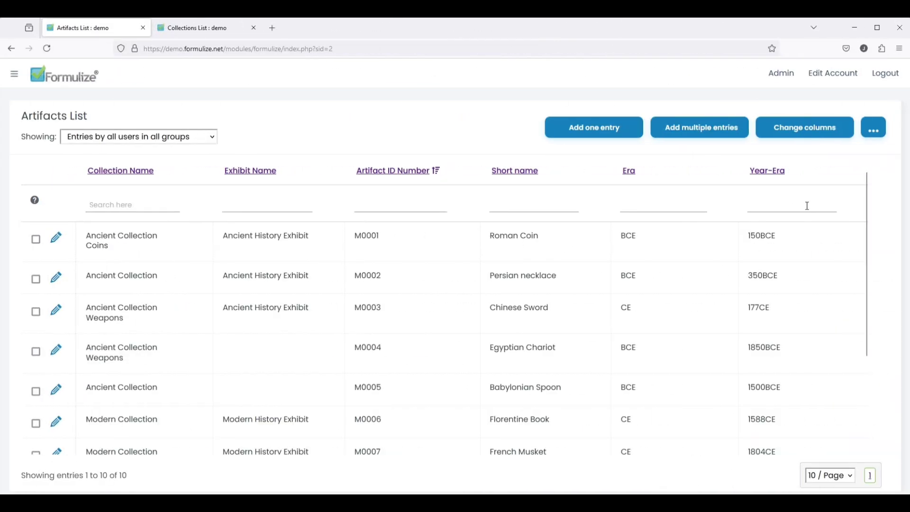
- Request an Era percentage breakdown on the Collections List and run it
{"action": "left_click", "coordinate": [875, 133]}
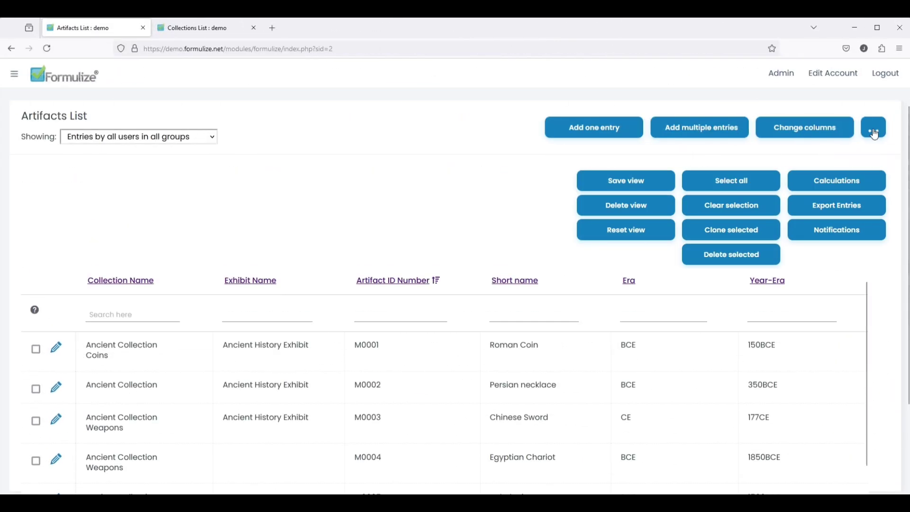
{"action": "left_click", "coordinate": [839, 184]}
{"action": "left_click", "coordinate": [220, 179]}
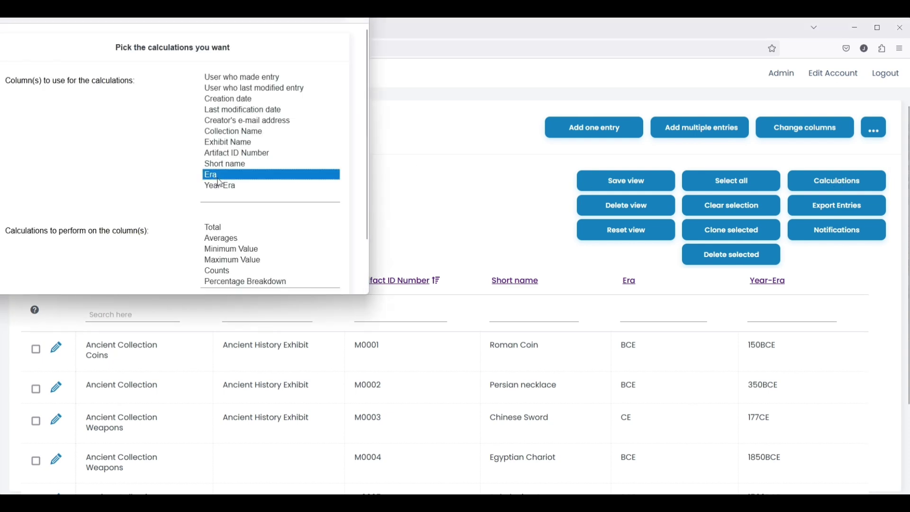
{"action": "left_click", "coordinate": [233, 281]}
{"action": "scroll", "coordinate": [235, 279], "scroll_direction": "down", "scroll_amount": 1}
{"action": "left_click", "coordinate": [244, 258]}
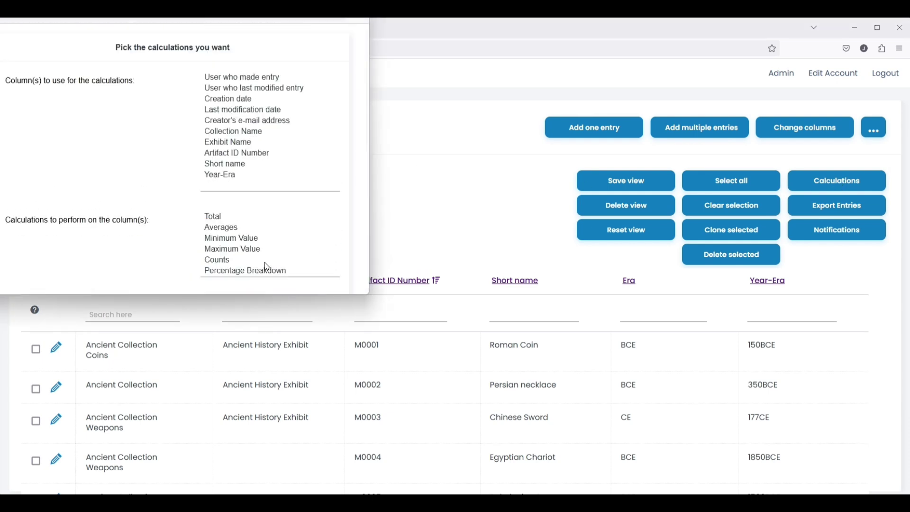
{"action": "scroll", "coordinate": [245, 258], "scroll_direction": "down", "scroll_amount": 5}
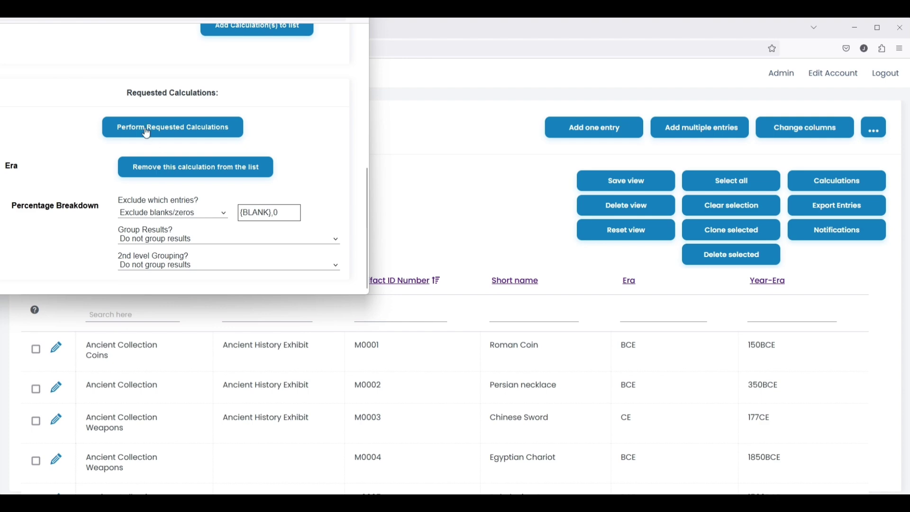
{"action": "left_click", "coordinate": [147, 128]}
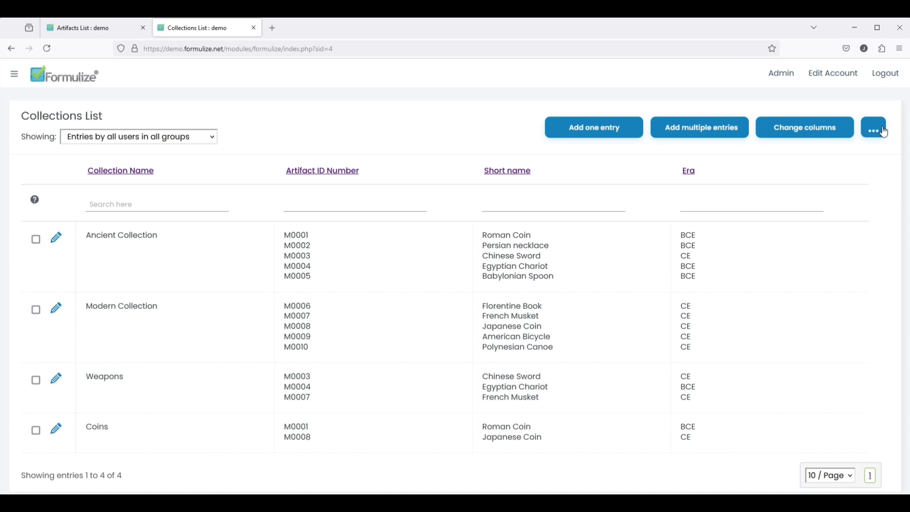
- Add the Era percentage breakdown again and rerun the calculation
{"action": "left_click", "coordinate": [876, 129]}
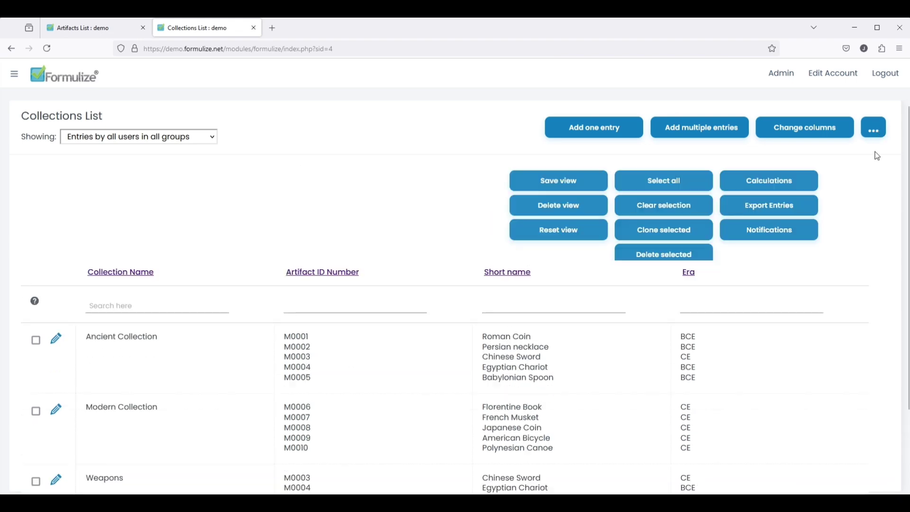
{"action": "left_click", "coordinate": [866, 185]}
{"action": "left_click", "coordinate": [221, 164]}
{"action": "left_click", "coordinate": [244, 261]}
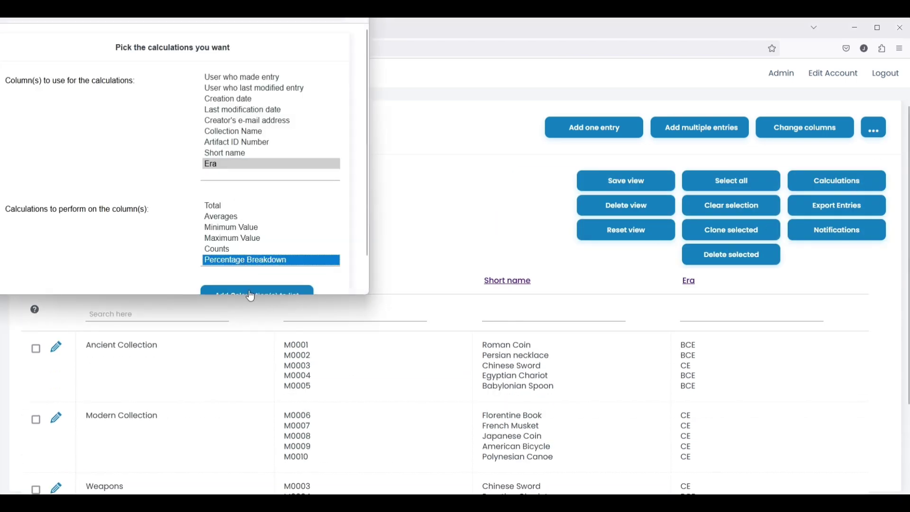
{"action": "left_click", "coordinate": [250, 292]}
{"action": "scroll", "coordinate": [153, 271], "scroll_direction": "down", "scroll_amount": 5}
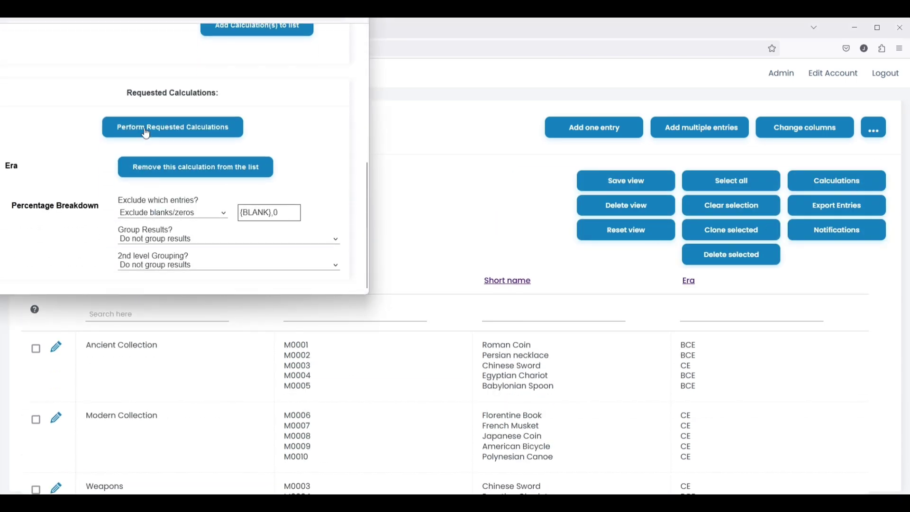
{"action": "left_click", "coordinate": [173, 128]}
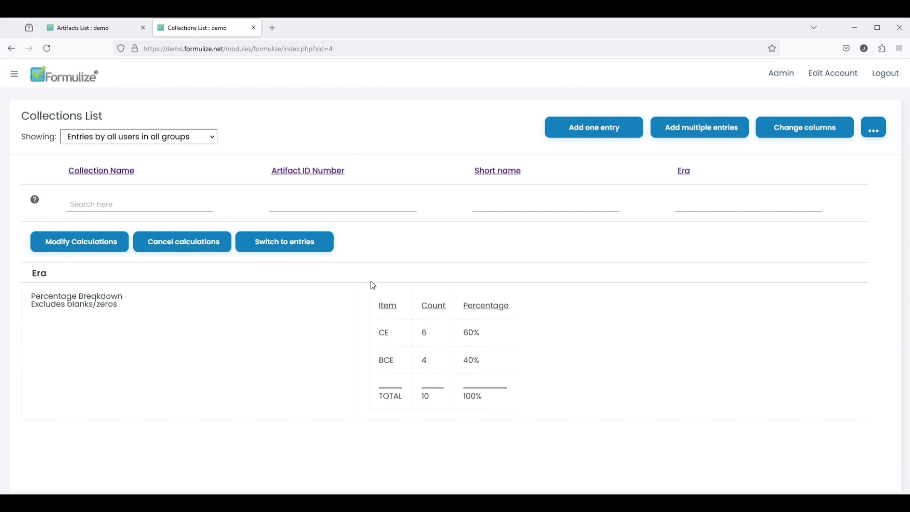
- Group the breakdown results by Collection Name and rerun
{"action": "left_click", "coordinate": [69, 248]}
{"action": "scroll", "coordinate": [170, 199], "scroll_direction": "down", "scroll_amount": 5}
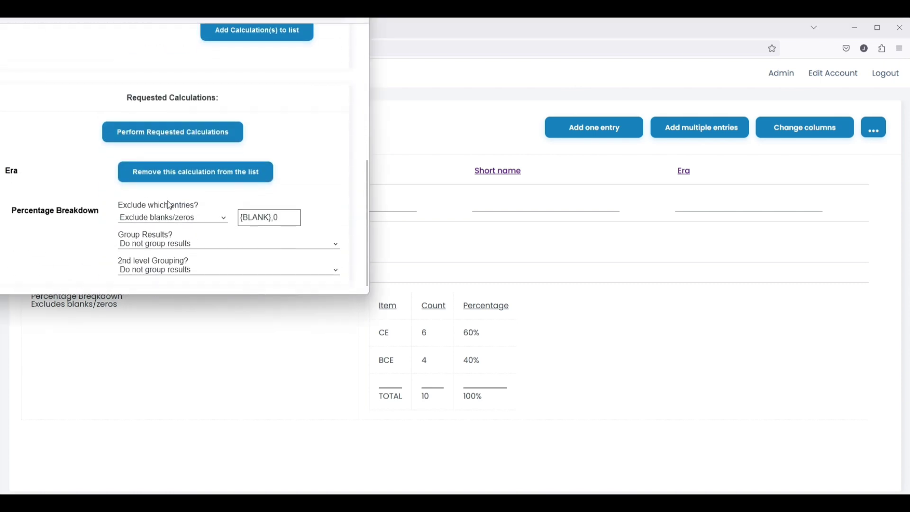
{"action": "left_click", "coordinate": [165, 241]}
{"action": "left_click", "coordinate": [189, 184]}
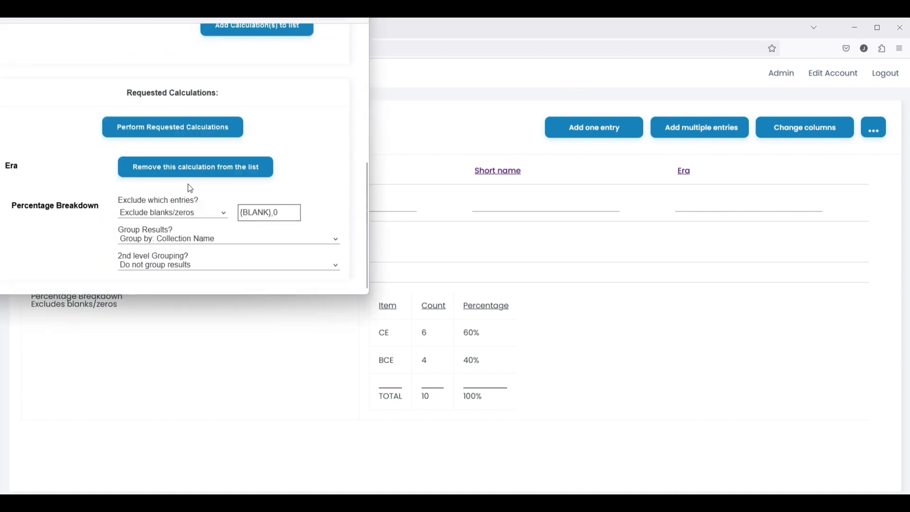
{"action": "left_click", "coordinate": [155, 129]}
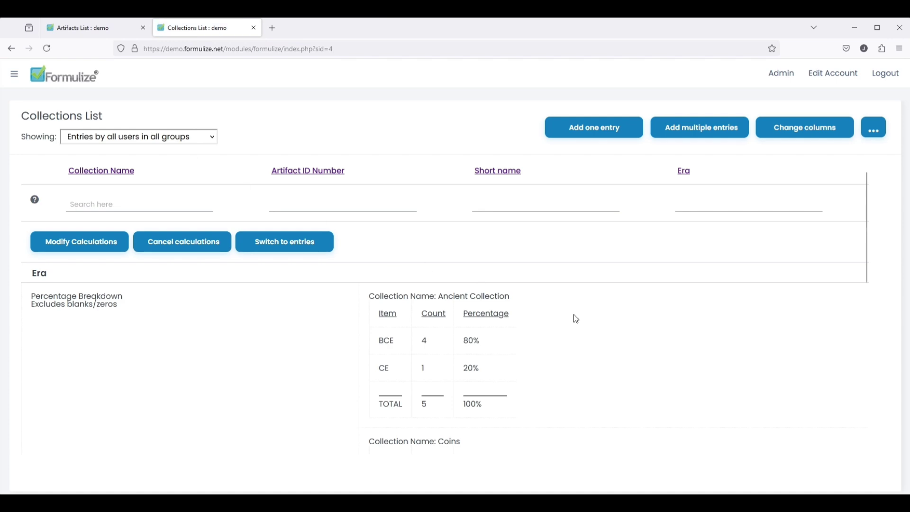
{"action": "scroll", "coordinate": [555, 326], "scroll_direction": "down", "scroll_amount": 6}
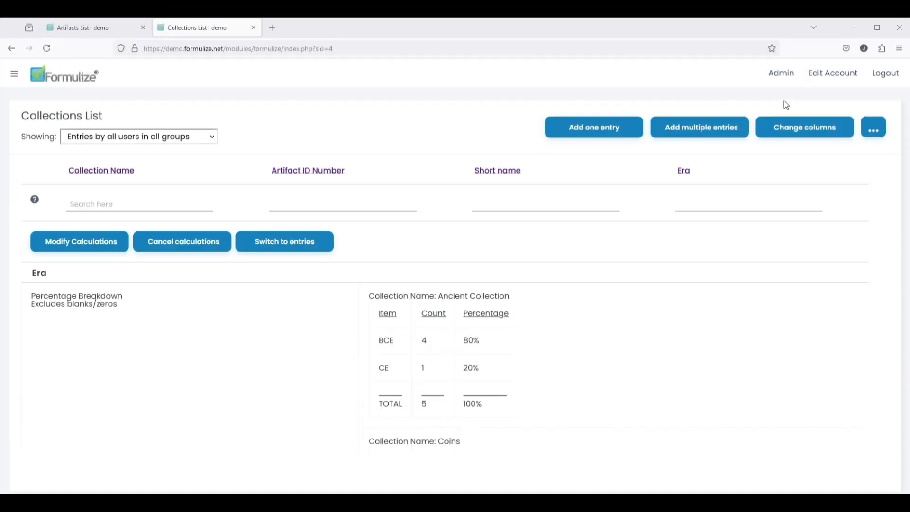
- Show a Year column and filter the list to Year >1000, recalculating the breakdown
{"action": "left_click", "coordinate": [809, 132]}
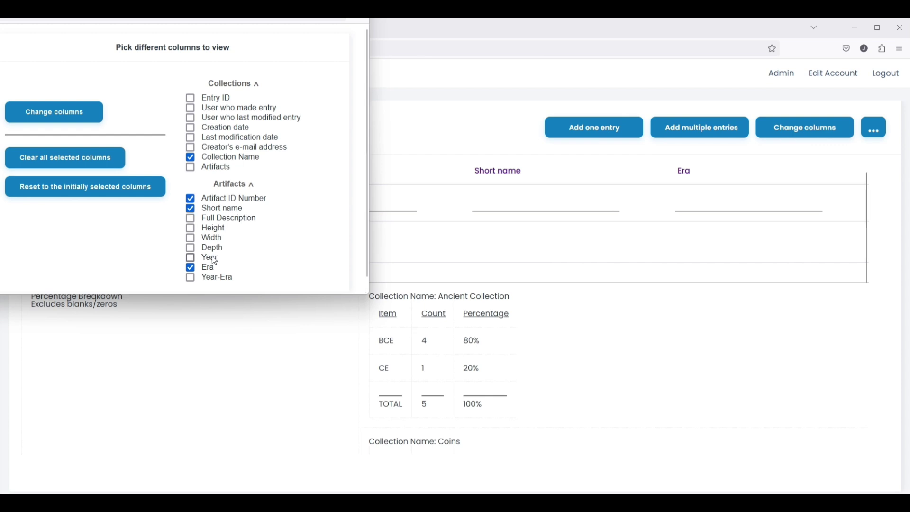
{"action": "left_click", "coordinate": [66, 113]}
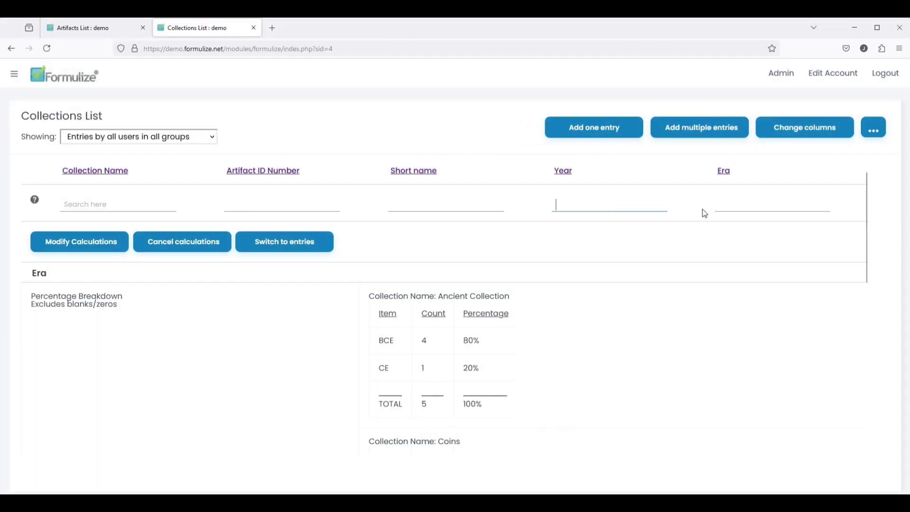
{"action": "type", "text": ">1000"}
{"action": "key", "text": "Return"}
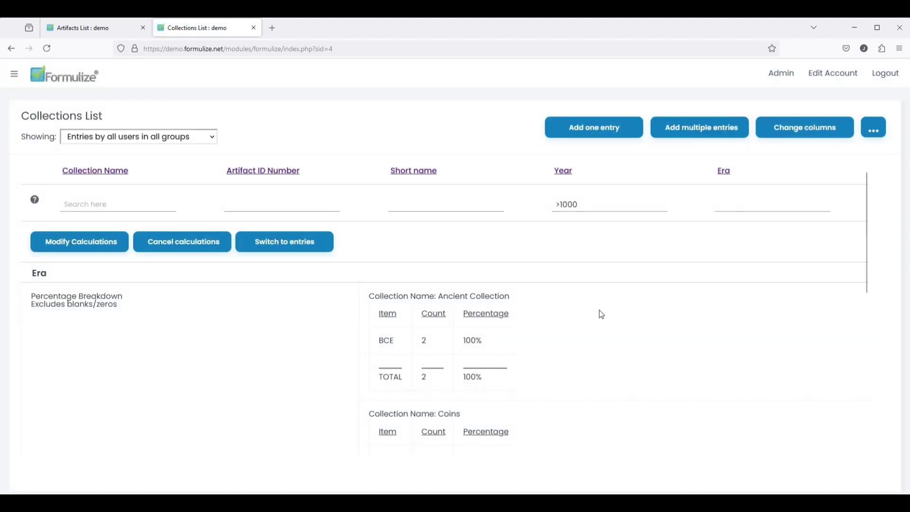
{"action": "scroll", "coordinate": [556, 327], "scroll_direction": "down", "scroll_amount": 6}
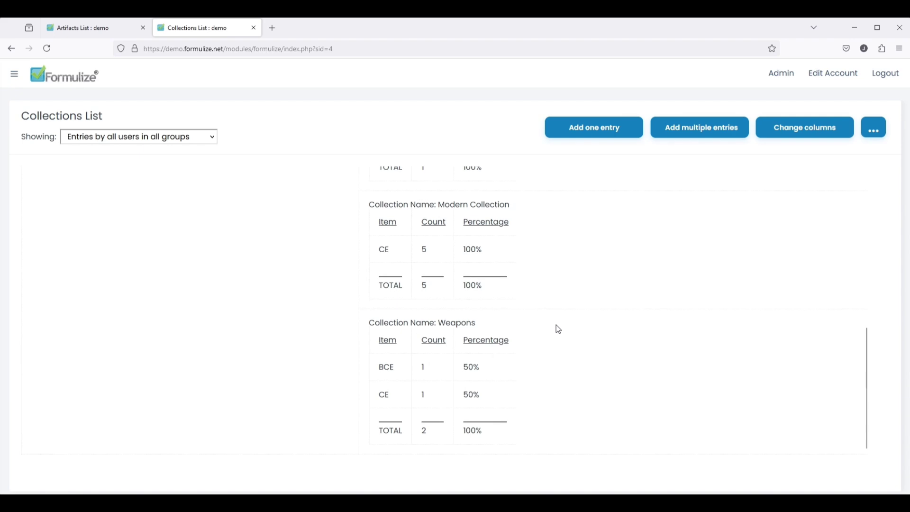
{"action": "scroll", "coordinate": [557, 327], "scroll_direction": "up", "scroll_amount": 8}
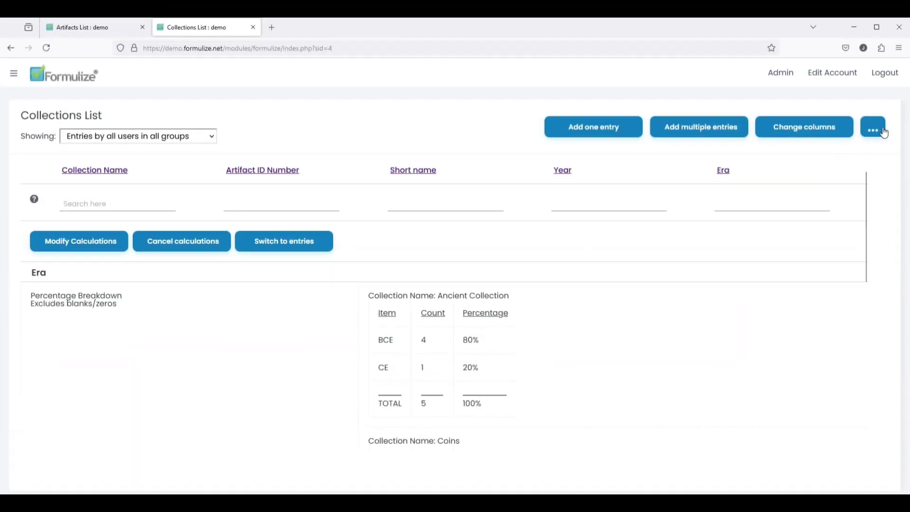
- Save the report as view 'Era Breakdown Report', published to Registered Users
{"action": "left_click", "coordinate": [883, 132]}
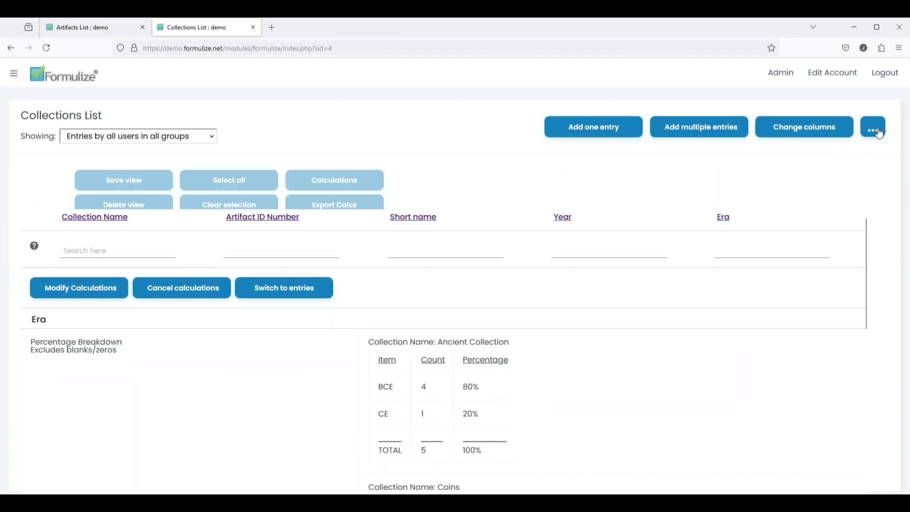
{"action": "left_click", "coordinate": [624, 184]}
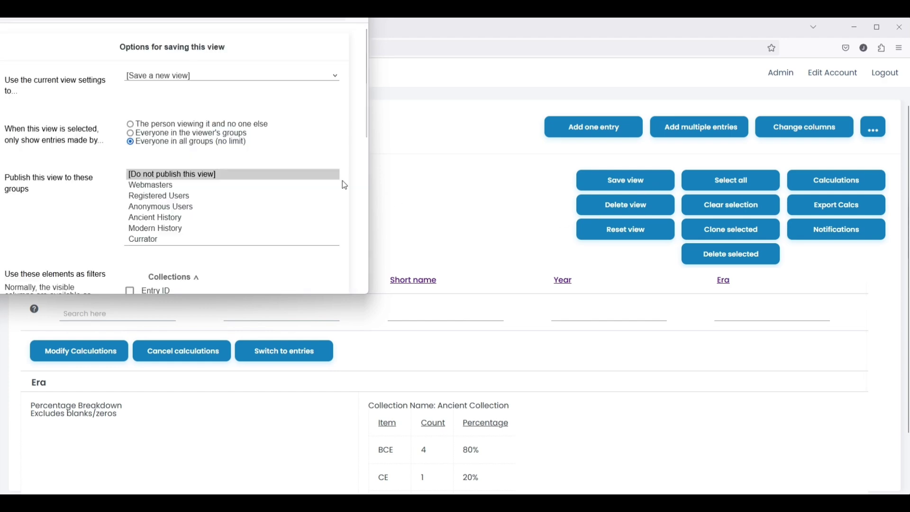
{"action": "left_click", "coordinate": [156, 196]}
{"action": "scroll", "coordinate": [118, 207], "scroll_direction": "down", "scroll_amount": 8}
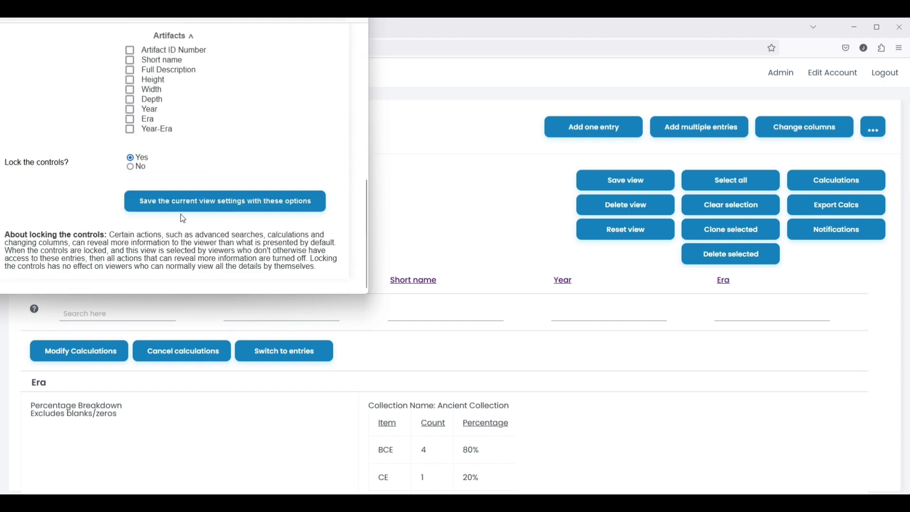
{"action": "left_click", "coordinate": [199, 207]}
{"action": "type", "text": "Er"}
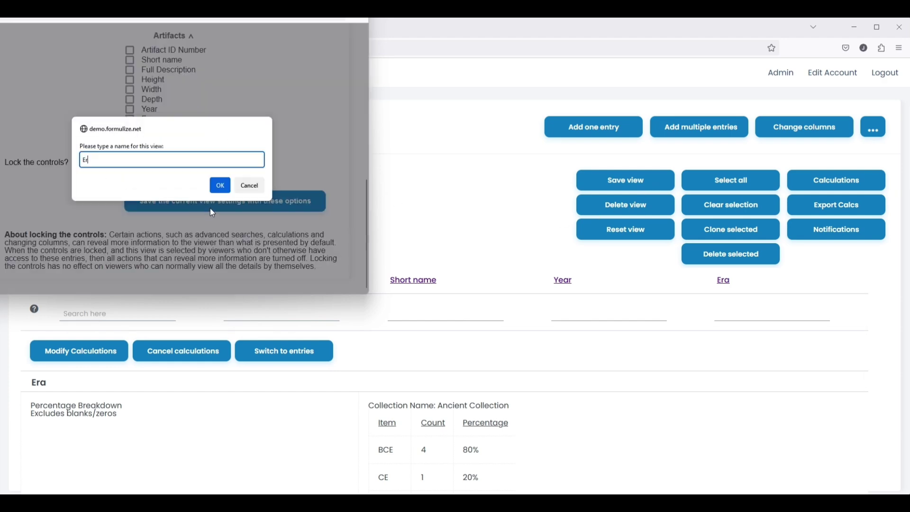
{"action": "type", "text": "a Breakdown Report"}
{"action": "left_click", "coordinate": [221, 186]}
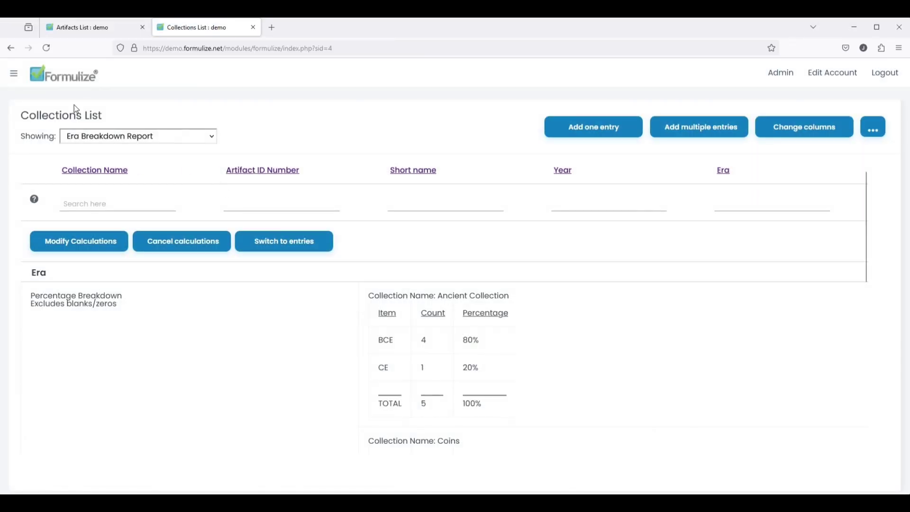
{"action": "key", "text": "ctrl+Page_Up"}
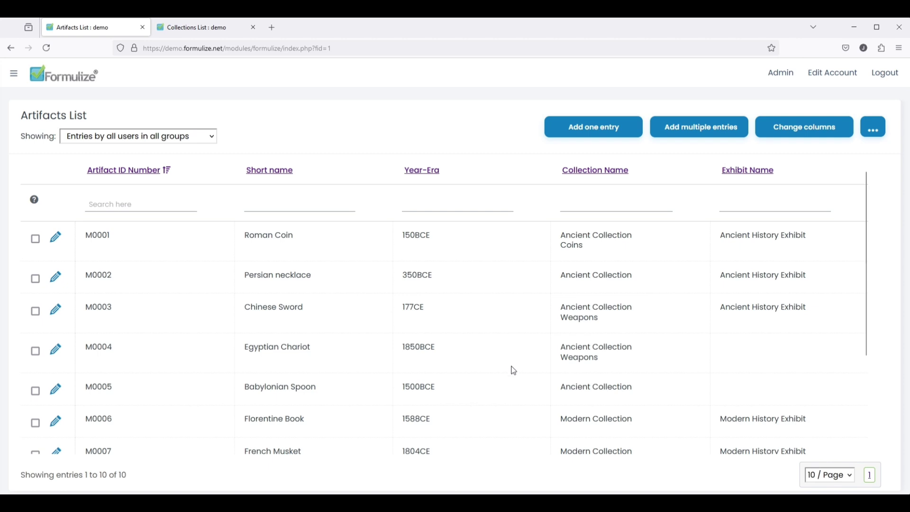
- Show a Height column on the Artifacts List and filter it to Height >100
{"action": "left_click", "coordinate": [815, 133]}
{"action": "scroll", "coordinate": [231, 243], "scroll_direction": "down", "scroll_amount": 2}
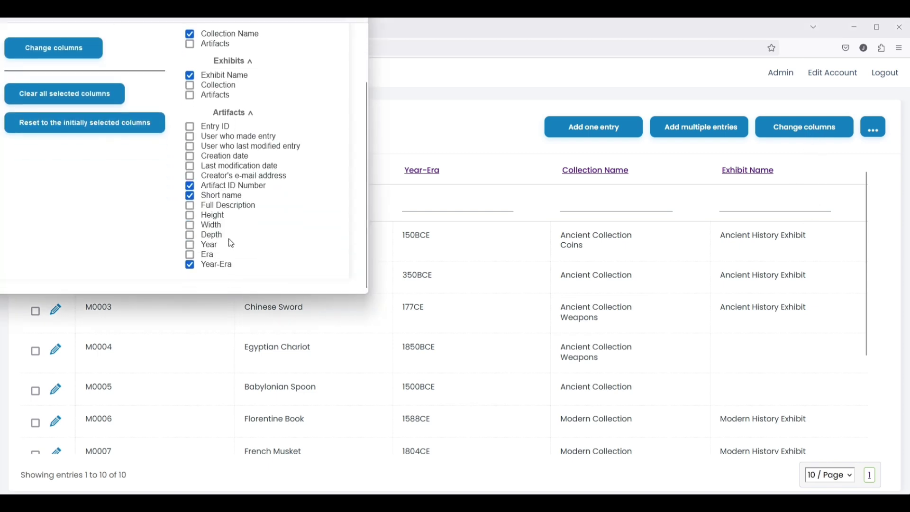
{"action": "left_click", "coordinate": [211, 214]}
{"action": "scroll", "coordinate": [212, 214], "scroll_direction": "up", "scroll_amount": 3}
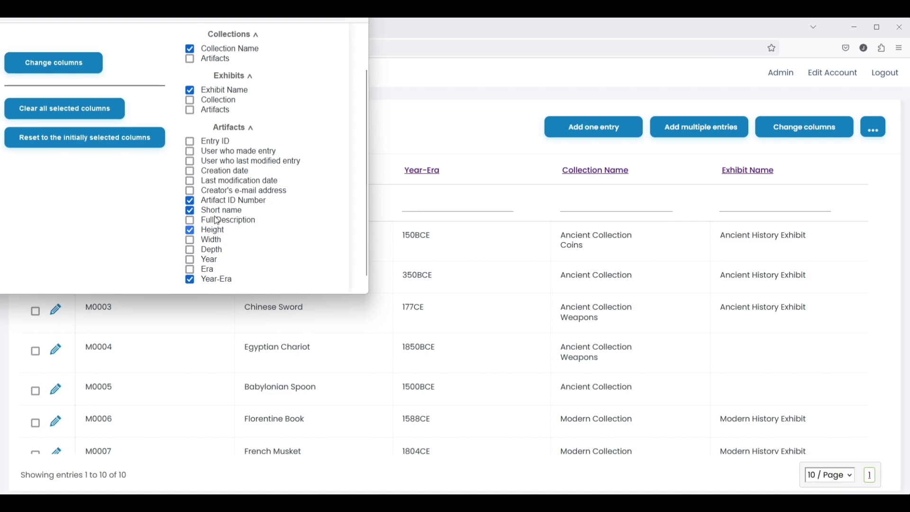
{"action": "left_click", "coordinate": [48, 112]}
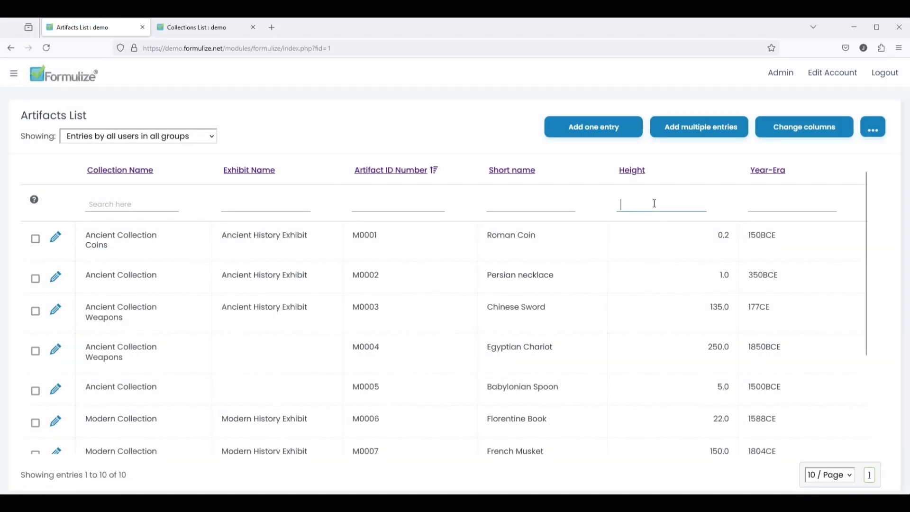
{"action": "type", "text": ">100"}
{"action": "key", "text": "Return"}
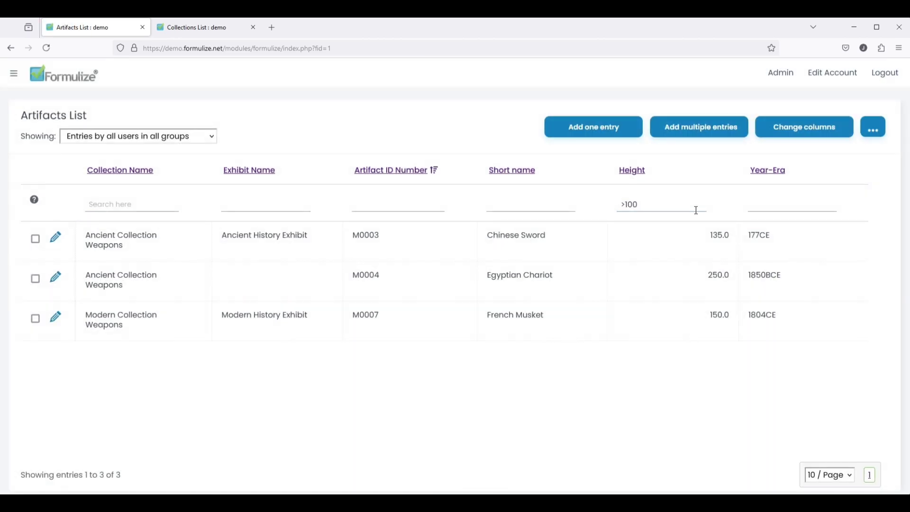
- Save the Height >100 Artifacts List as the view 'Taller than a metre'
{"action": "left_click", "coordinate": [876, 131]}
{"action": "left_click", "coordinate": [609, 181]}
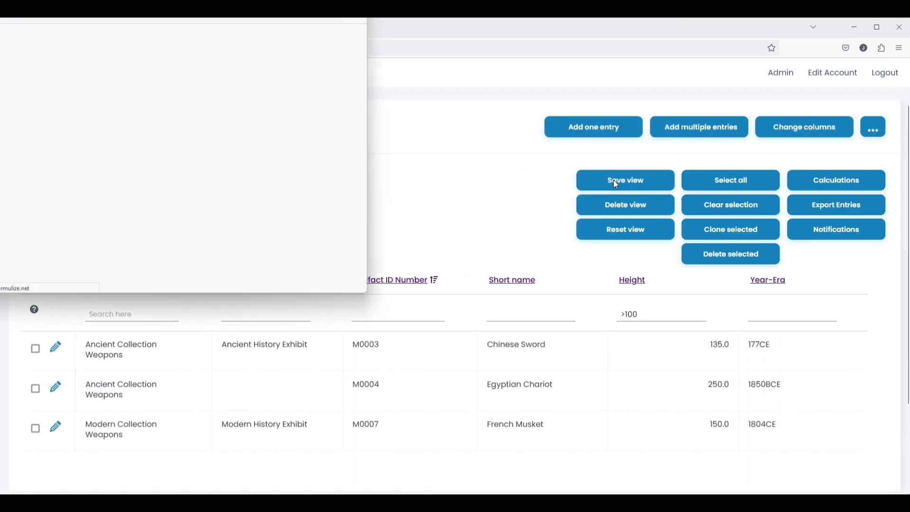
{"action": "scroll", "coordinate": [190, 161], "scroll_direction": "down", "scroll_amount": 4}
{"action": "scroll", "coordinate": [189, 162], "scroll_direction": "down", "scroll_amount": 3}
{"action": "left_click", "coordinate": [178, 246]}
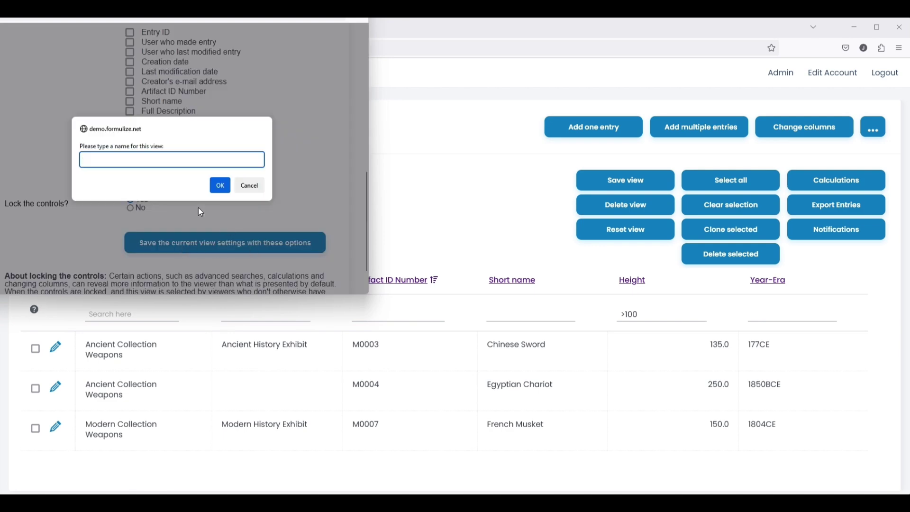
{"action": "type", "text": "Taller than a metre"}
{"action": "left_click", "coordinate": [220, 185]}
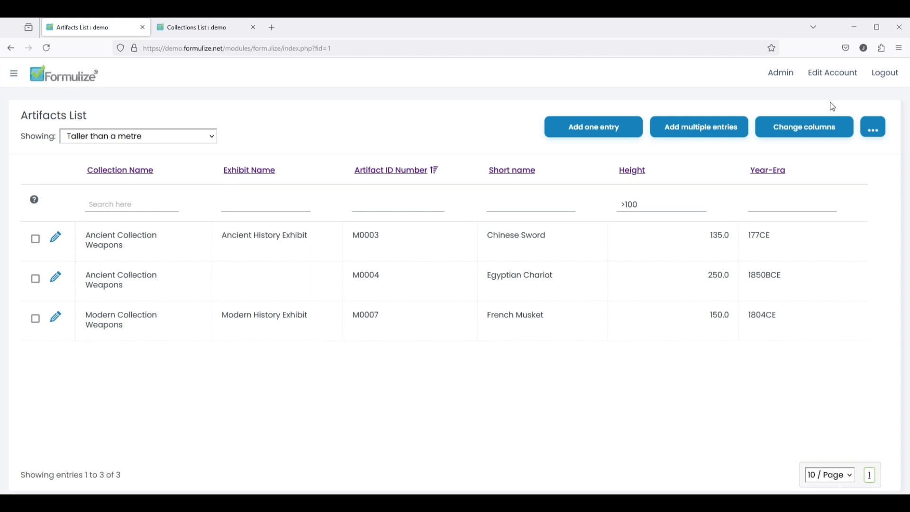
- Log out and sign in as the manager user with its username and password
{"action": "left_click", "coordinate": [888, 74]}
{"action": "left_click_drag", "start_coordinate": [45, 129], "coordinate": [1, 122]}
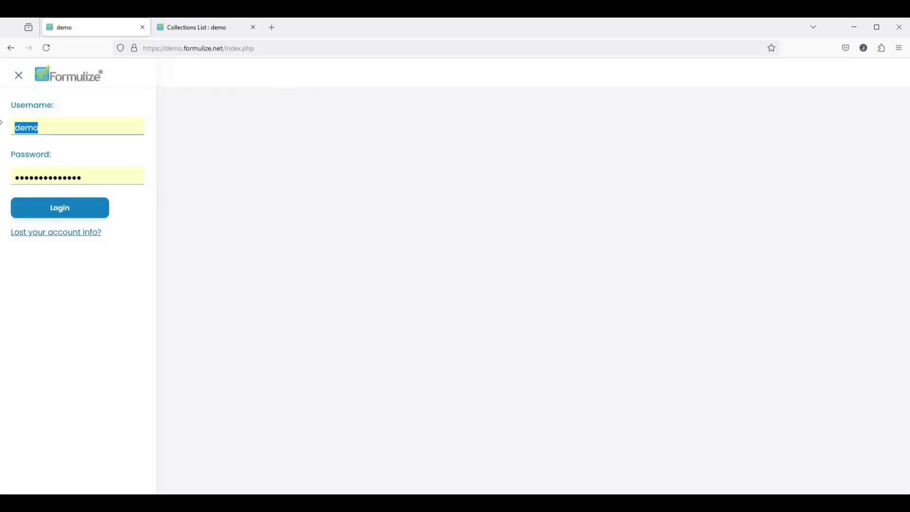
{"action": "type", "text": "manager-mh"}
{"action": "key", "text": "Tab"}
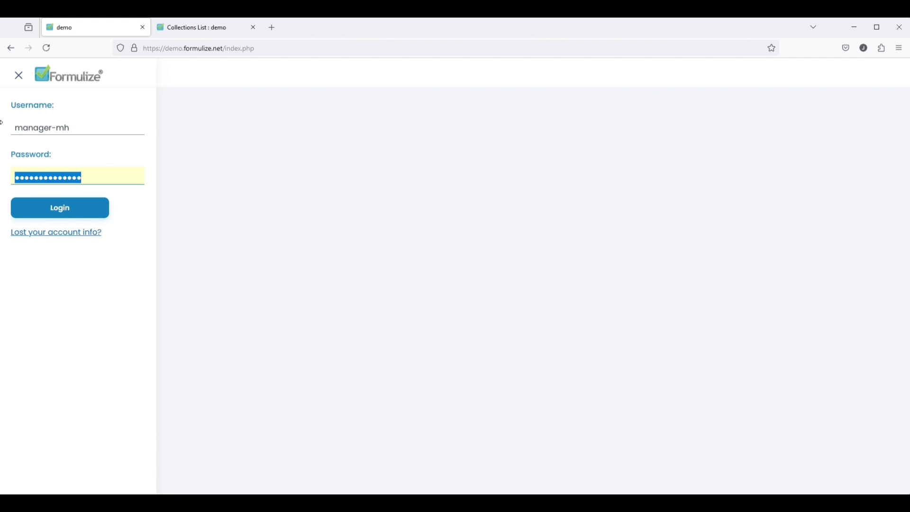
{"action": "key", "text": "Return"}
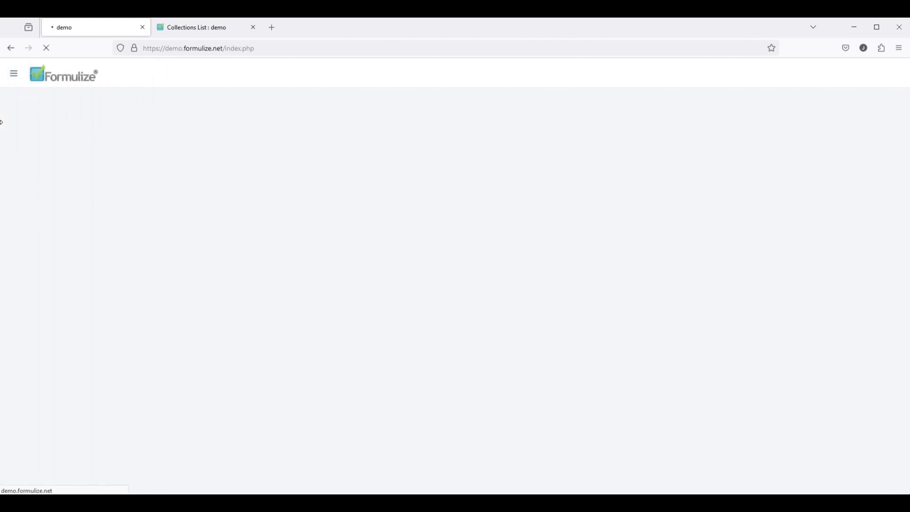
- Open the Artifacts List and switch to the 'Taller than a metre' view
{"action": "left_click", "coordinate": [187, 124]}
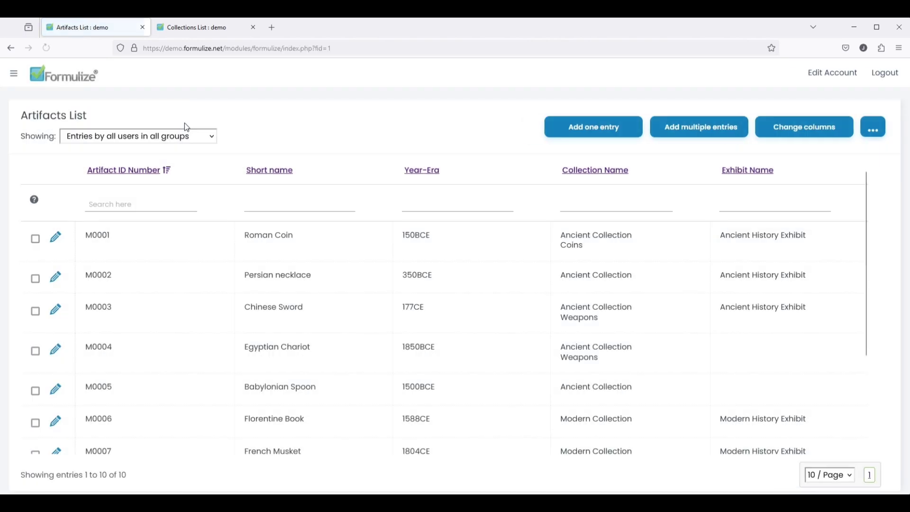
{"action": "left_click", "coordinate": [104, 141]}
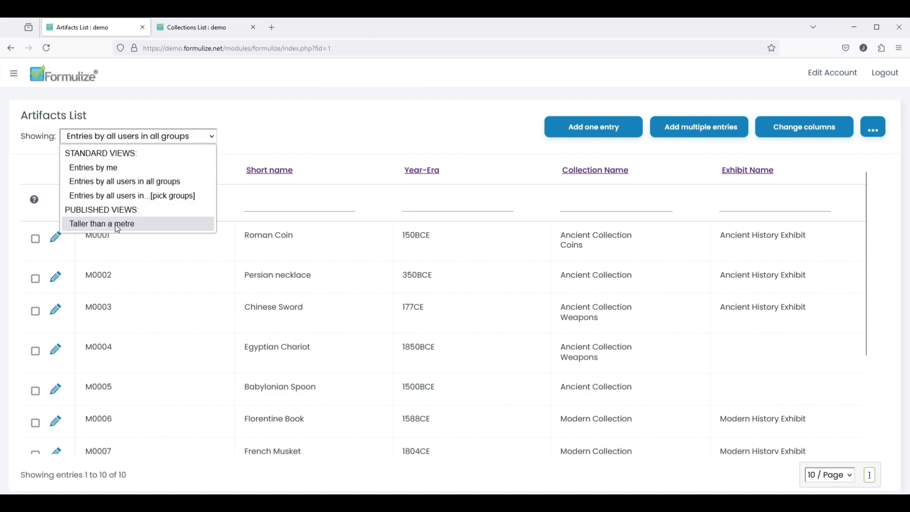
{"action": "left_click", "coordinate": [135, 224]}
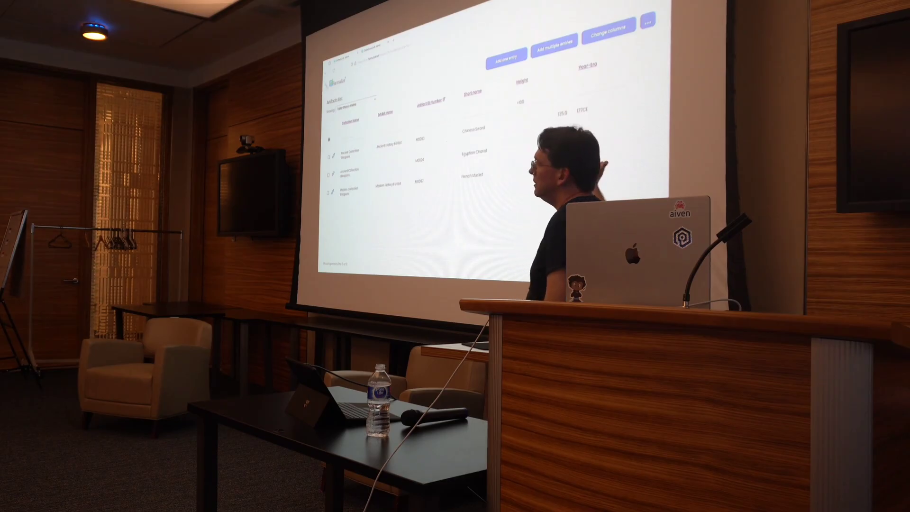
- Open the Collections List and switch to the published Era Breakdown Report view
{"action": "left_click", "coordinate": [326, 84]}
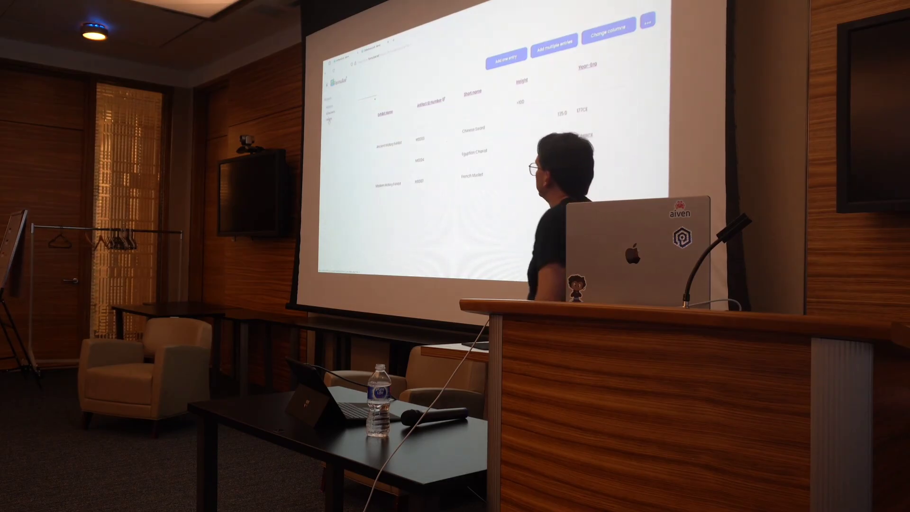
{"action": "left_click", "coordinate": [330, 112]}
{"action": "left_click", "coordinate": [356, 102]}
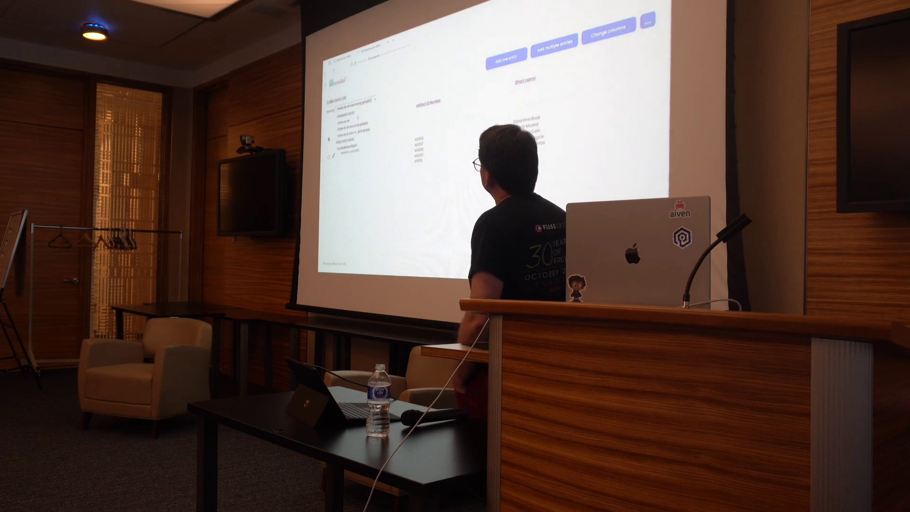
{"action": "left_click", "coordinate": [350, 128]}
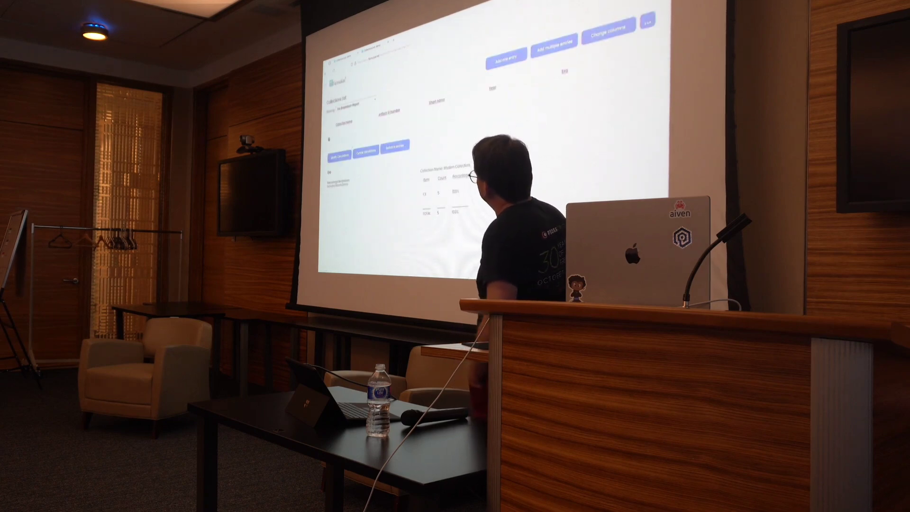
{"action": "key", "text": "ctrl+Tab"}
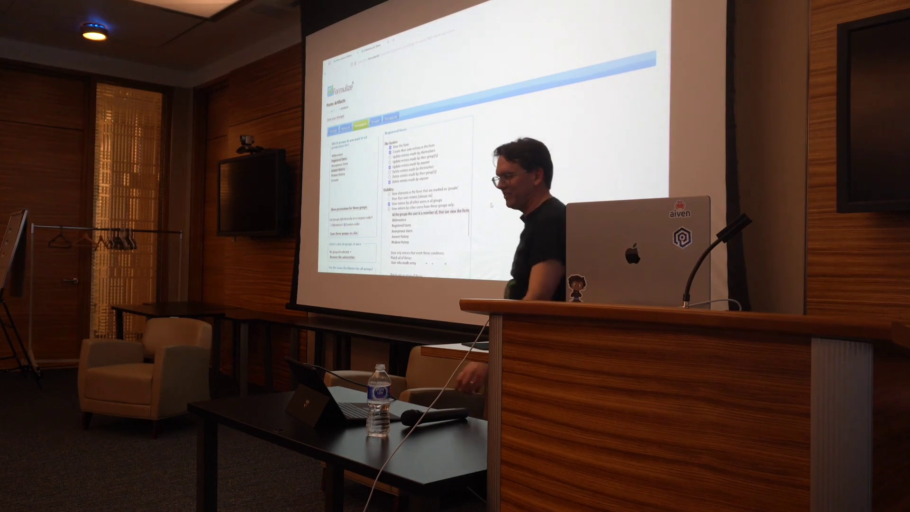
{"action": "mouse_move", "coordinate": [449, 299]}
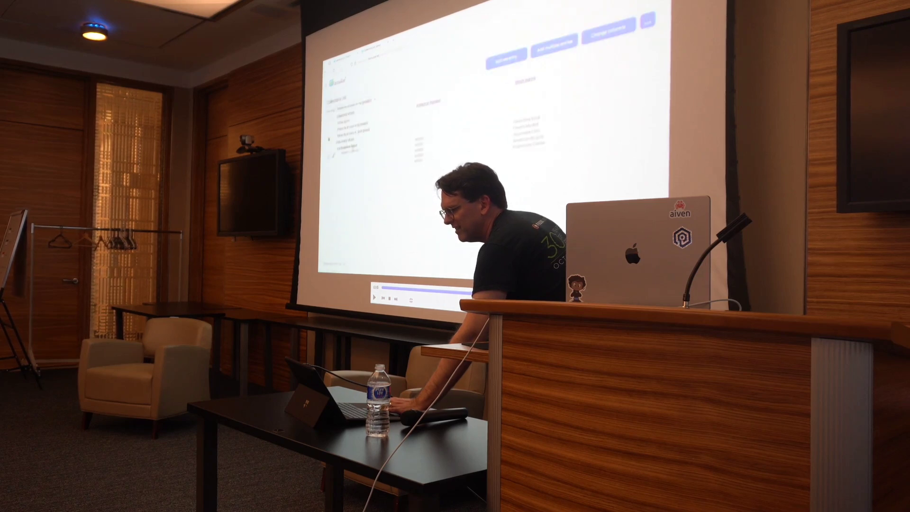
{"action": "key", "text": "space"}
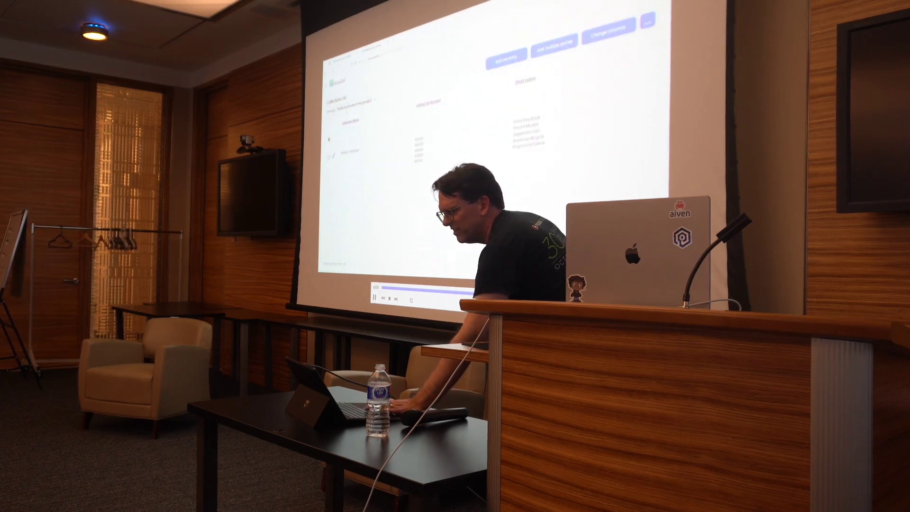
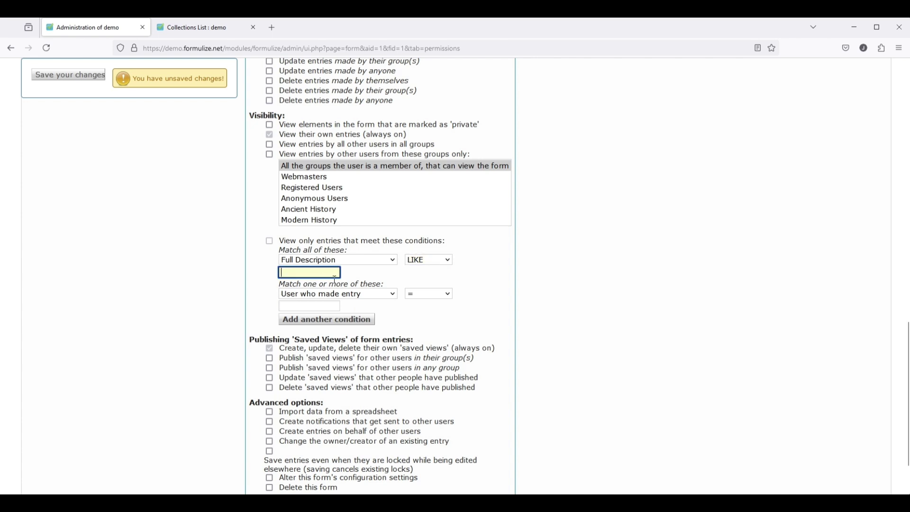
- Save the Full Description LIKE 'preserved' condition, then log in as the manager user
{"action": "type", "text": "preserved"}
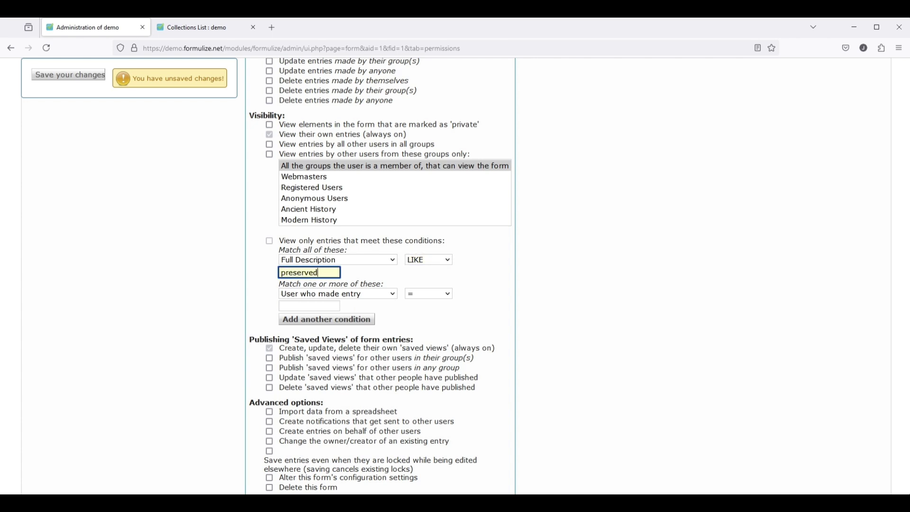
{"action": "left_click", "coordinate": [56, 80]}
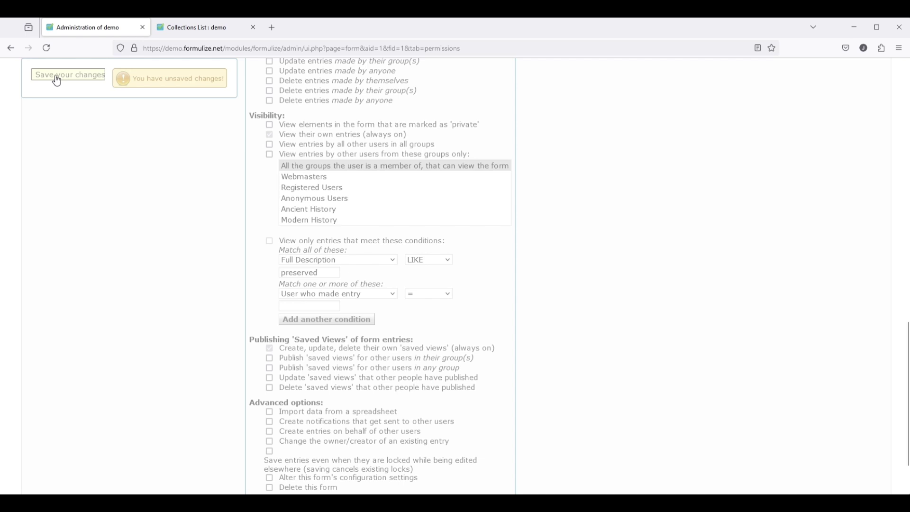
{"action": "type", "text": "manager-"}
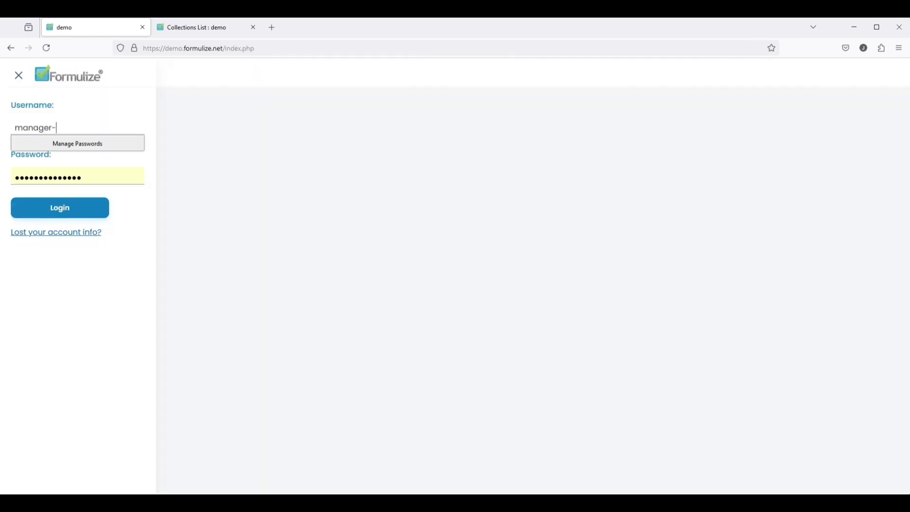
{"action": "type", "text": "ah"}
{"action": "key", "text": "Tab"}
{"action": "type", "text": "••"}
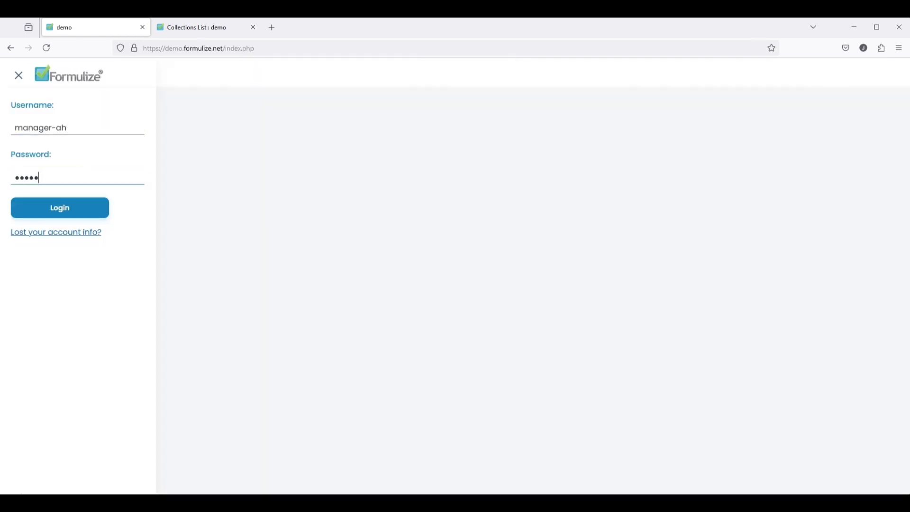
{"action": "type", "text": "•••"}
{"action": "key", "text": "Return"}
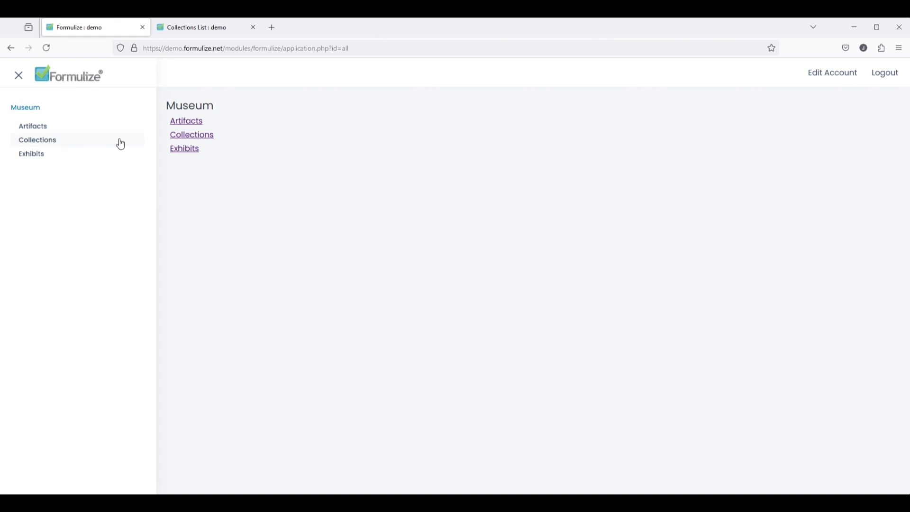
- Add the Full Description column to the Artifacts list and switch to the 'Taller than a metre' view
{"action": "left_click", "coordinate": [184, 122]}
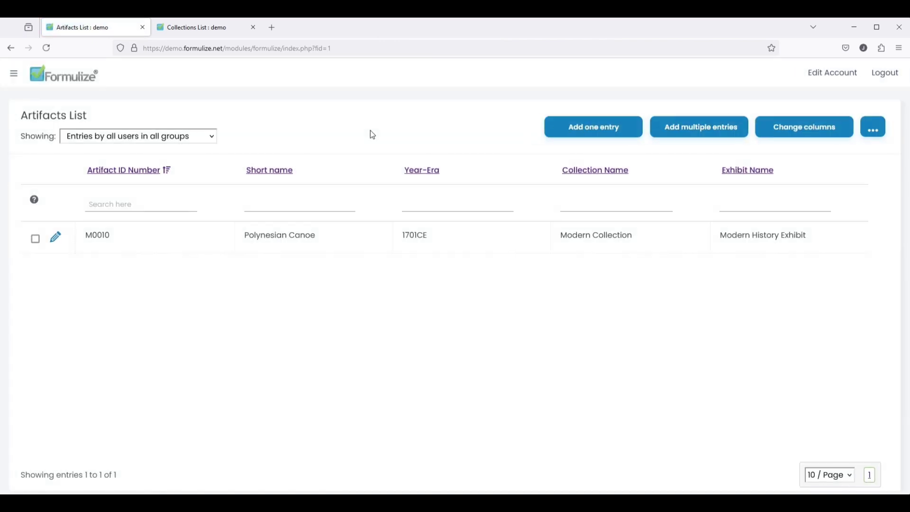
{"action": "left_click", "coordinate": [797, 135]}
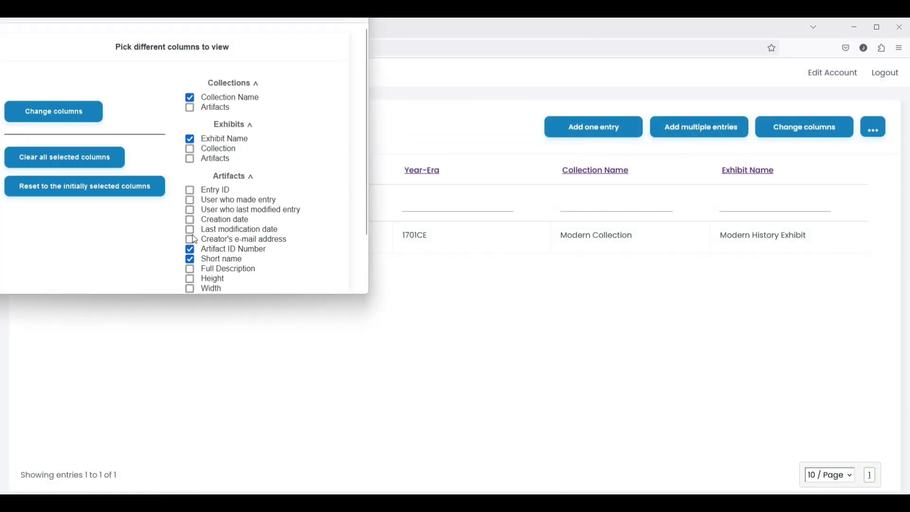
{"action": "scroll", "coordinate": [212, 243], "scroll_direction": "down", "scroll_amount": 2}
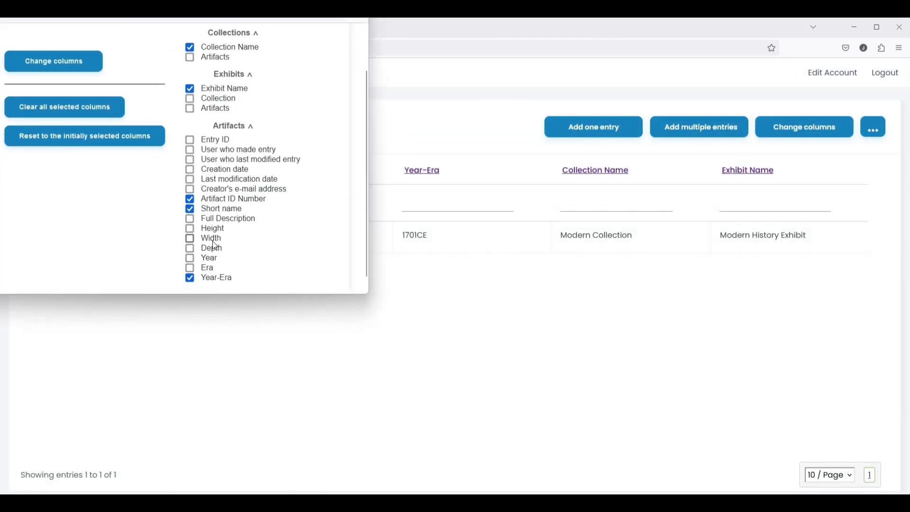
{"action": "left_click", "coordinate": [56, 69]}
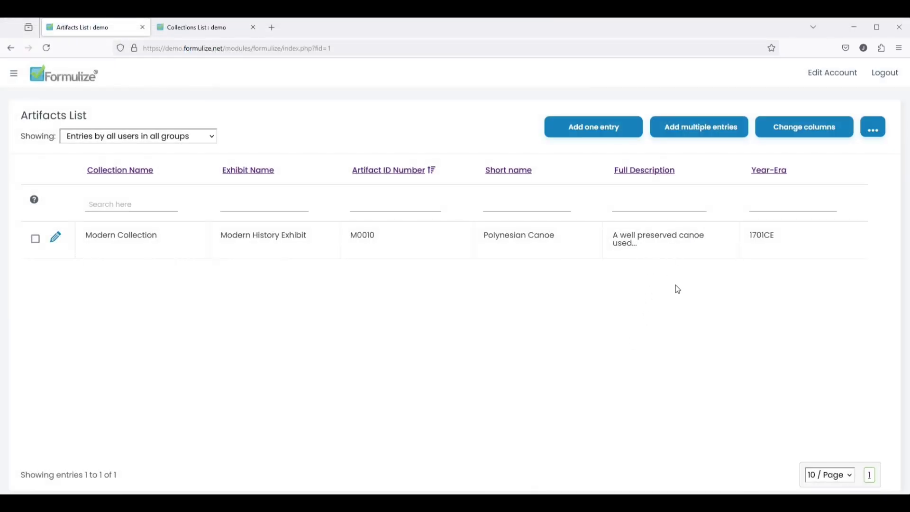
{"action": "left_click", "coordinate": [165, 137]}
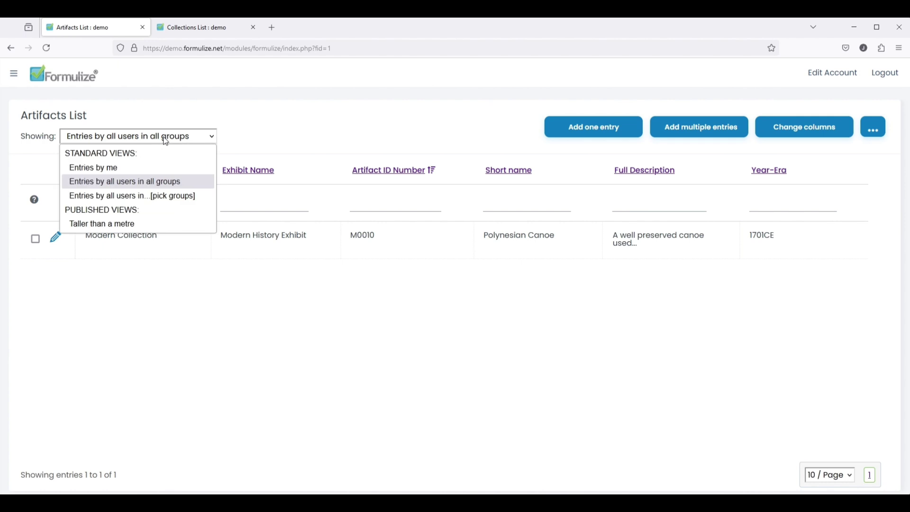
{"action": "left_click", "coordinate": [128, 225]}
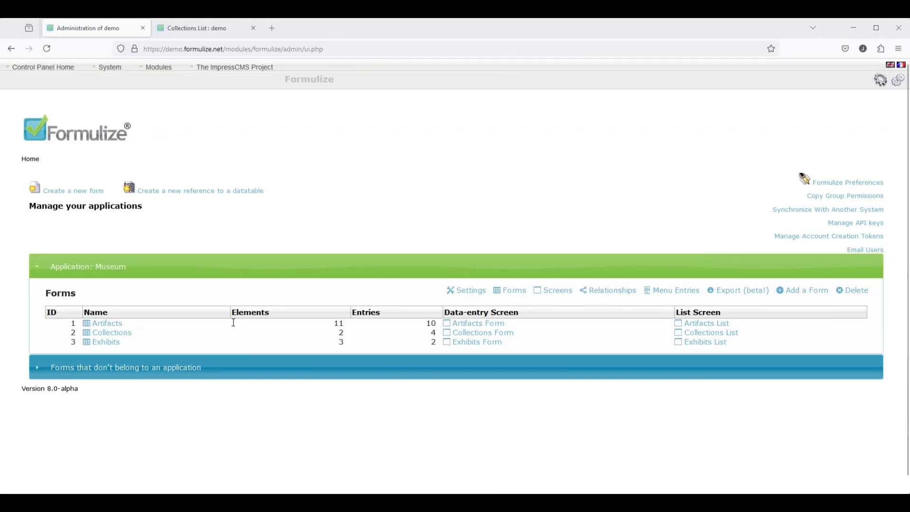
- Save a commented Before Saving PHP procedure on Artifacts that prefixes 'M' to ID numbers lacking it
{"action": "left_click", "coordinate": [103, 323]}
{"action": "left_click", "coordinate": [267, 221]}
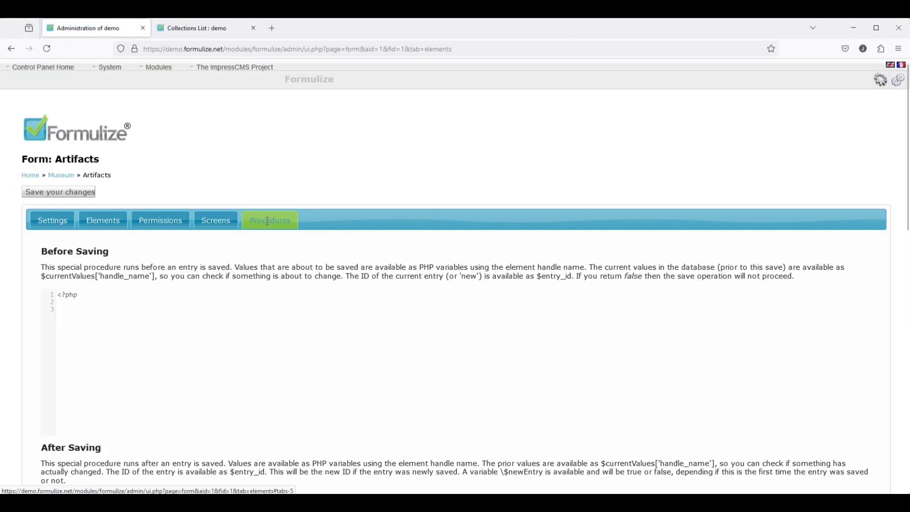
{"action": "scroll", "coordinate": [30, 386], "scroll_direction": "down", "scroll_amount": 5}
{"action": "scroll", "coordinate": [32, 388], "scroll_direction": "down", "scroll_amount": 7}
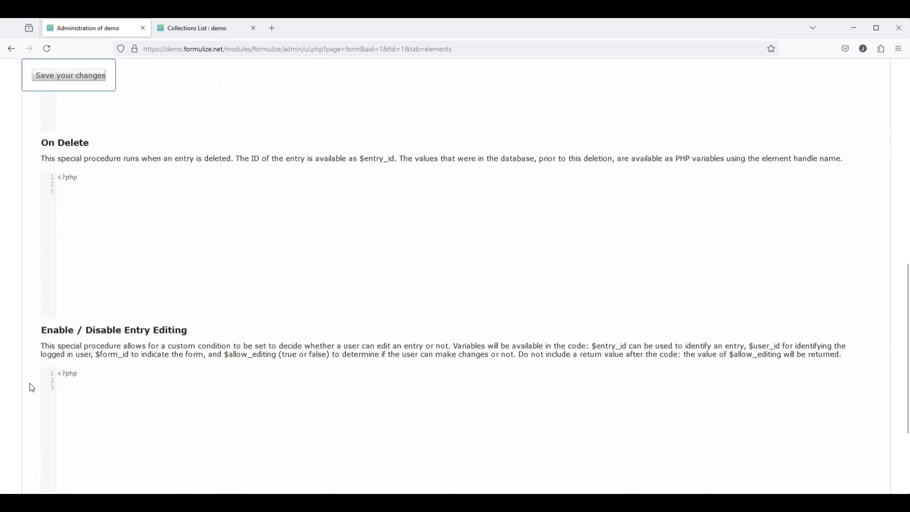
{"action": "scroll", "coordinate": [32, 387], "scroll_direction": "up", "scroll_amount": 3}
{"action": "scroll", "coordinate": [32, 387], "scroll_direction": "up", "scroll_amount": 10}
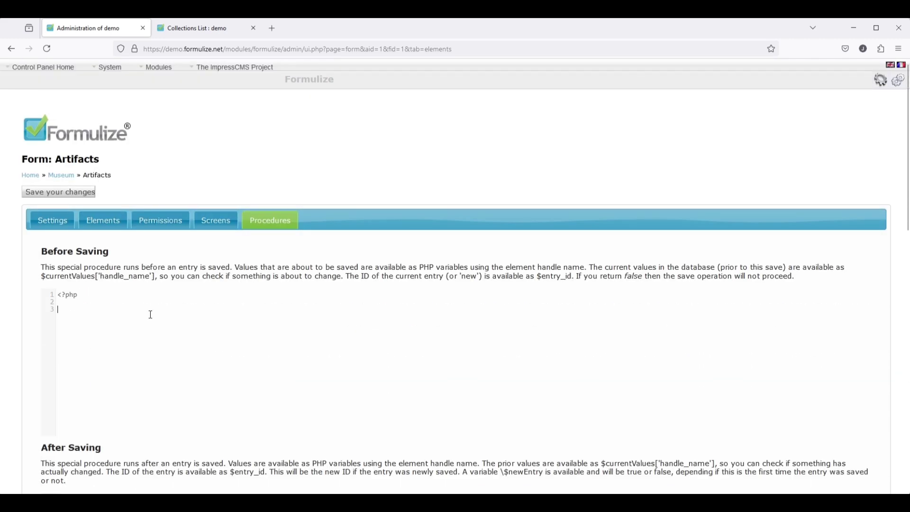
{"action": "type", "text": "if(substr($"}
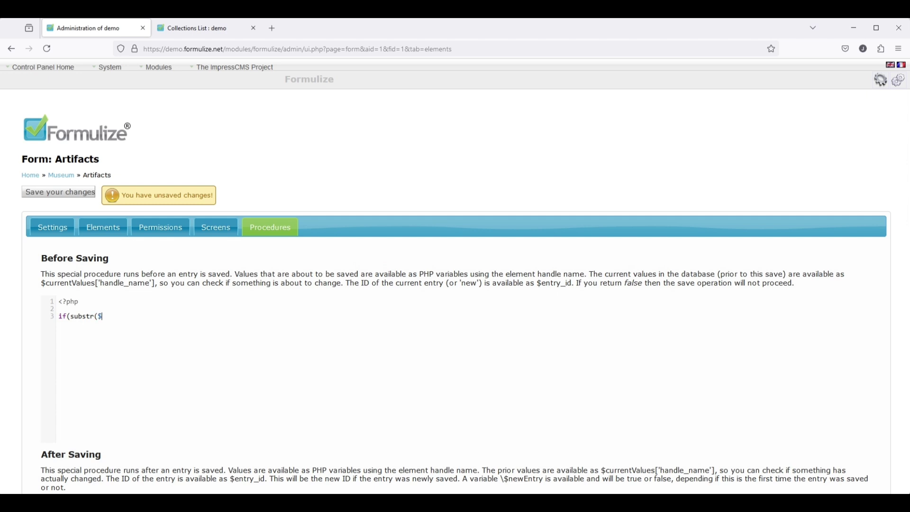
{"action": "type", "text": "artifacts_id_number, 0, 1) != 'M') {     "}
{"action": "type", "text": "$artifacts_id_number"}
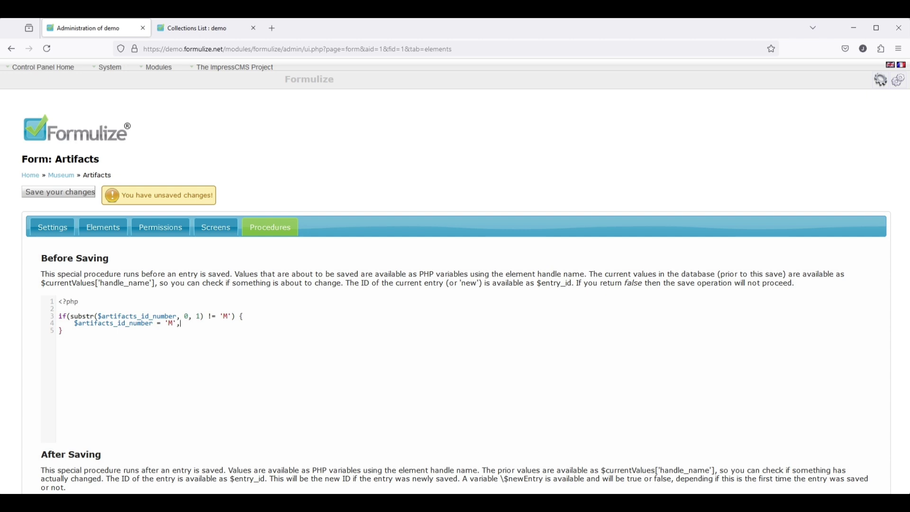
{"action": "type", "text": " = 'M'.$artifacts_id_number;"}
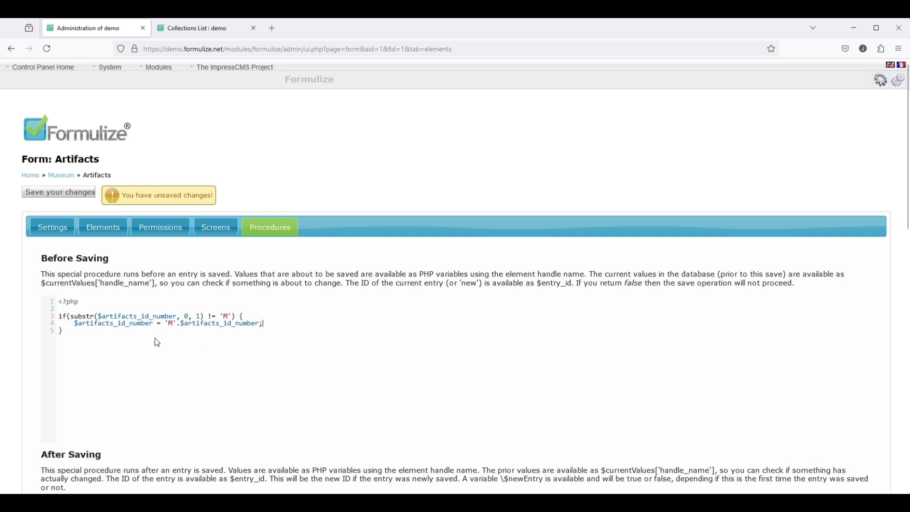
{"action": "left_click", "coordinate": [108, 309]}
{"action": "key", "text": "Return"}
{"action": "type", "text": "// Make sure there's an M"}
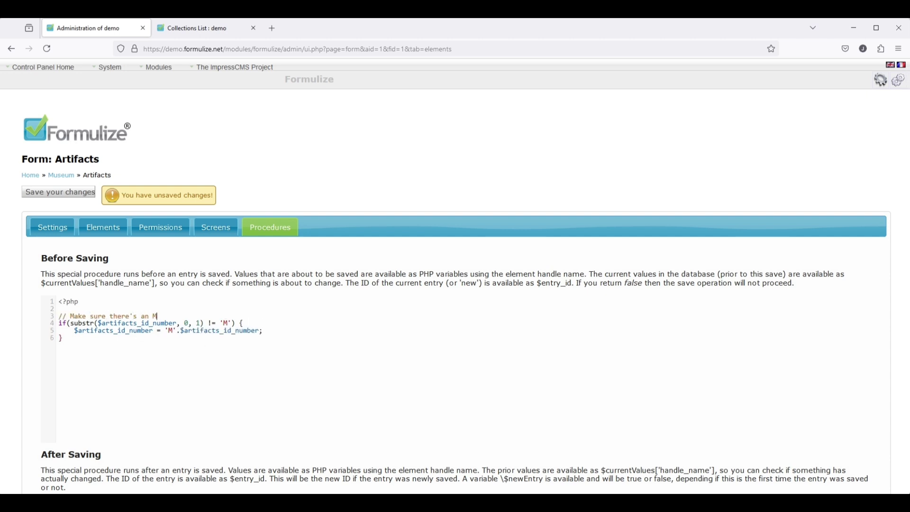
{"action": "type", "text": " at the start of all ID numbers"}
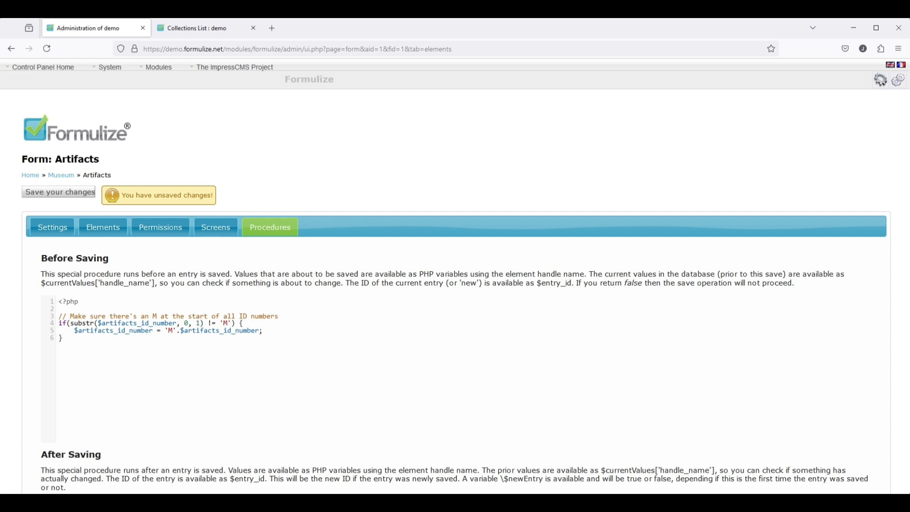
{"action": "left_click", "coordinate": [46, 198]}
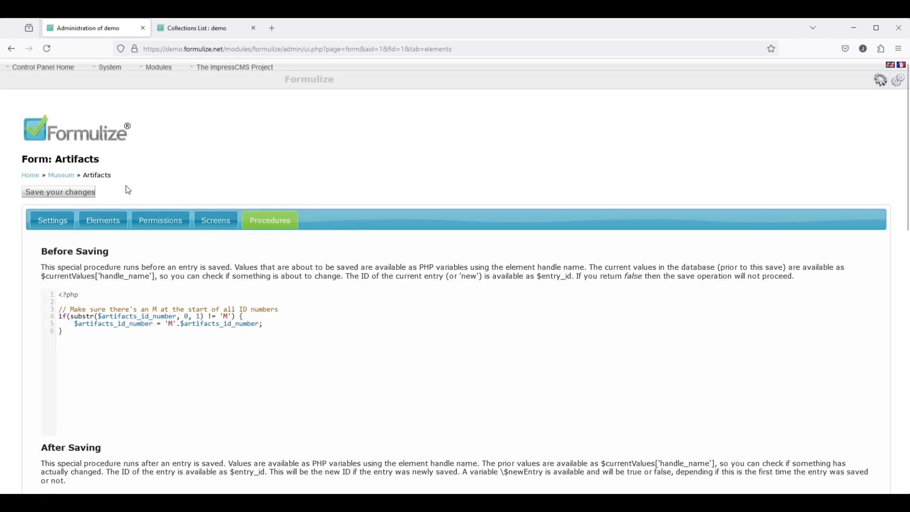
- Log out and log back in as the curator user
{"action": "mouse_move", "coordinate": [38, 79]}
{"action": "left_click", "coordinate": [28, 114]}
{"action": "key", "text": "ctrl+a"}
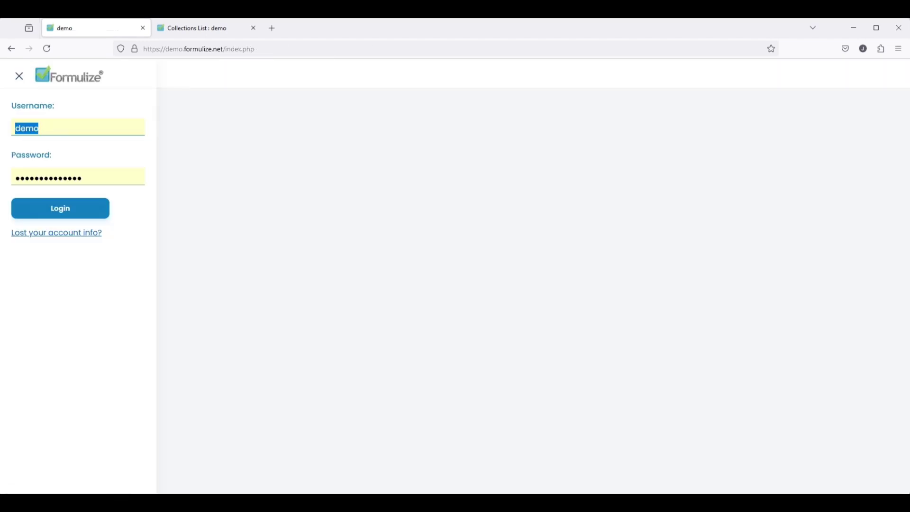
{"action": "type", "text": "currator"}
{"action": "key", "text": "Tab"}
{"action": "type", "text": "•••••"}
{"action": "key", "text": "Return"}
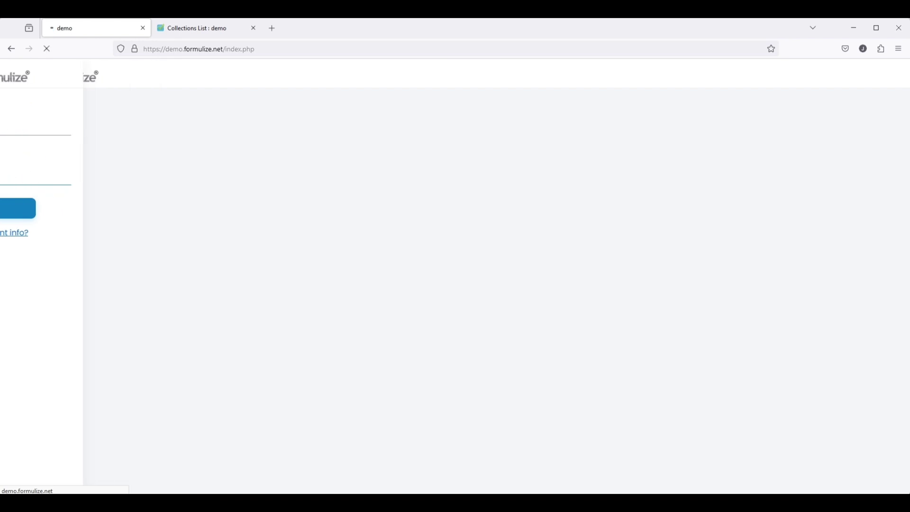
- Edit the Roman Coin entry, delete the leading M from its ID number, and save it
{"action": "left_click", "coordinate": [185, 122]}
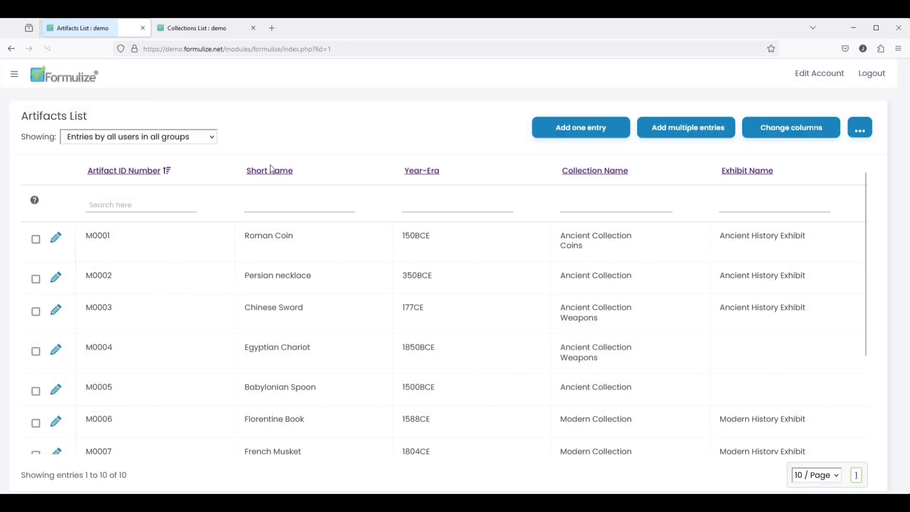
{"action": "left_click", "coordinate": [58, 240]}
{"action": "left_click", "coordinate": [221, 155]}
{"action": "key", "text": "BackSpace"}
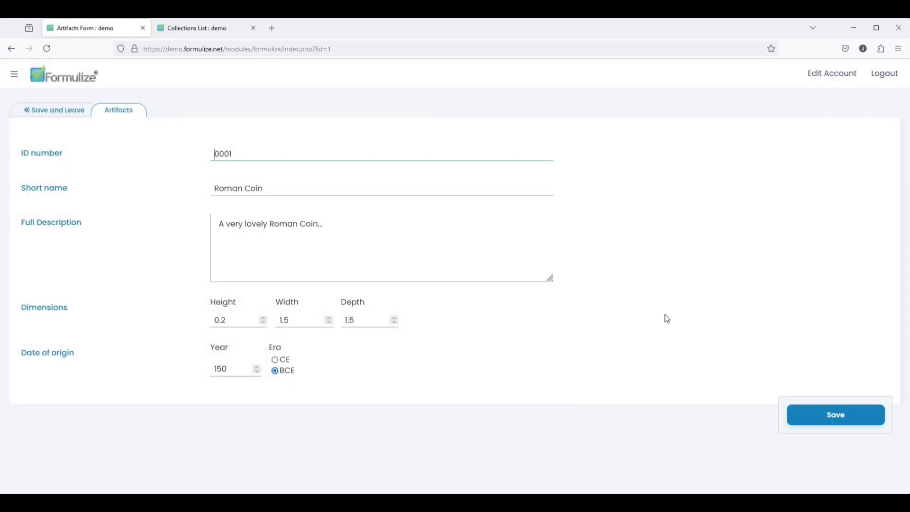
{"action": "left_click", "coordinate": [839, 418]}
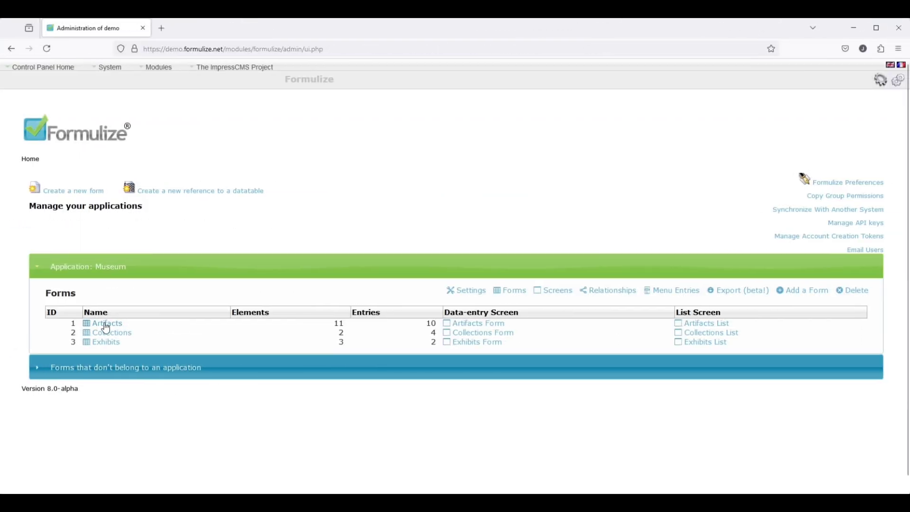
- Create a new Form-type screen named 'Multipage Artifacts' on the Artifacts form
{"action": "left_click", "coordinate": [102, 325]}
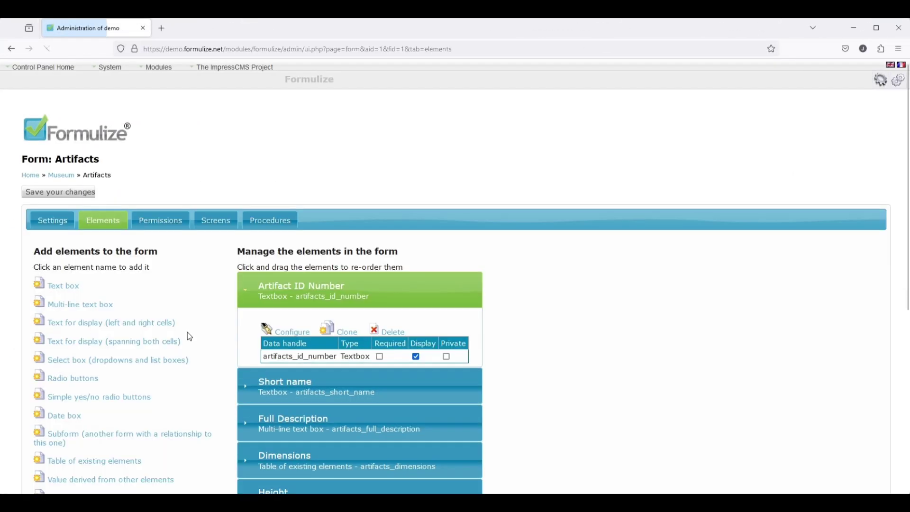
{"action": "left_click", "coordinate": [215, 217]}
{"action": "left_click", "coordinate": [102, 331]}
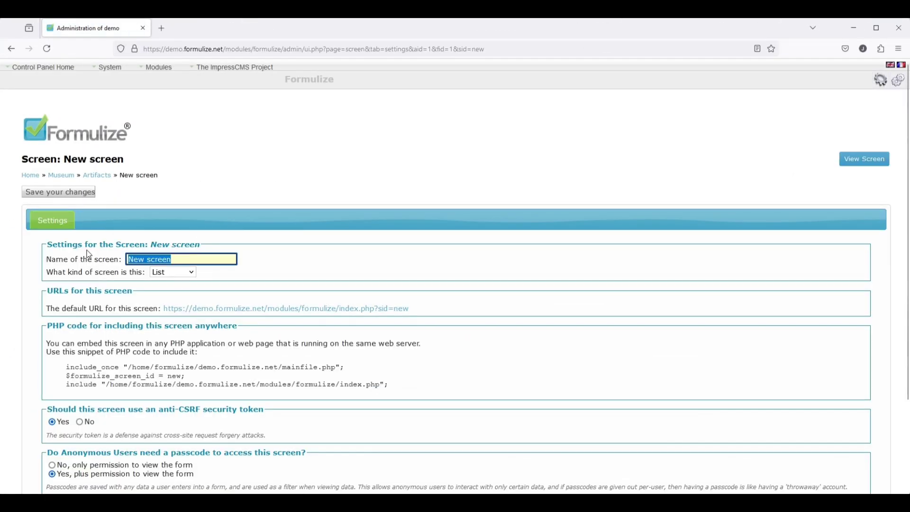
{"action": "type", "text": "Multipage Artifacts Form"}
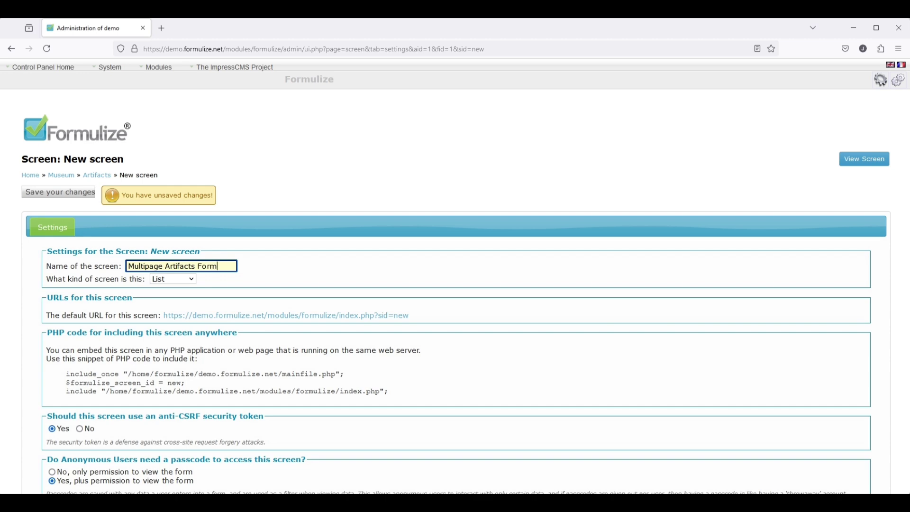
{"action": "left_click", "coordinate": [172, 279]}
{"action": "left_click", "coordinate": [170, 307]}
{"action": "left_click", "coordinate": [50, 194]}
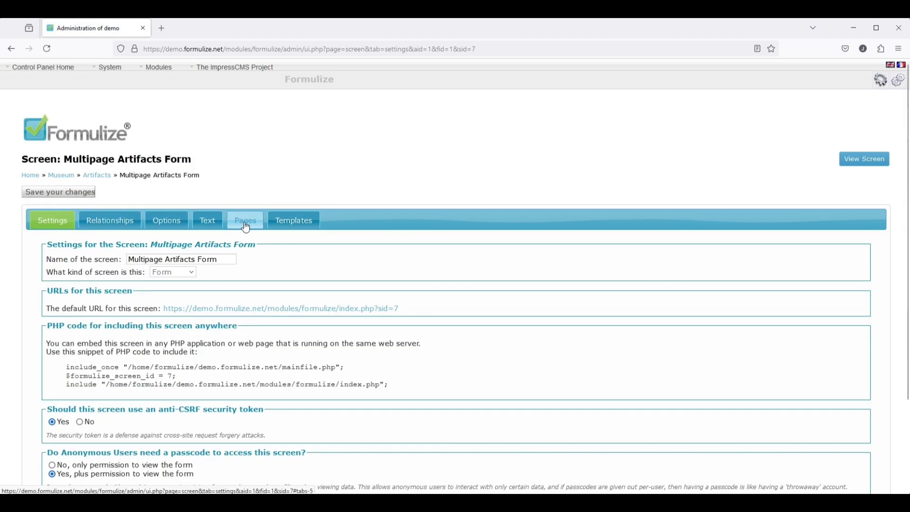
- Title page 1 'Name & Desc' with ID Number, Short name, Full Description, Date of origin, Year and Era
{"action": "left_click", "coordinate": [246, 226]}
{"action": "left_click", "coordinate": [95, 356]}
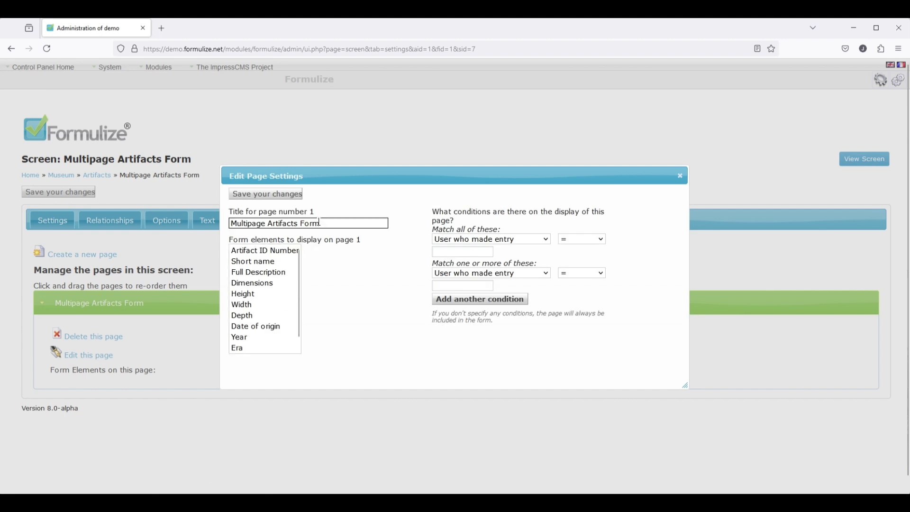
{"action": "triple_click", "coordinate": [320, 223]}
{"action": "type", "text": "N"}
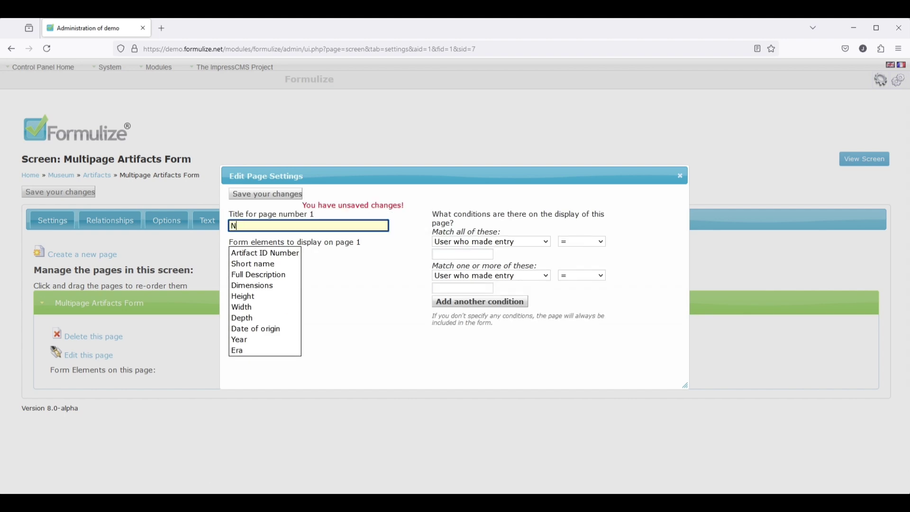
{"action": "type", "text": "ame & Desc"}
{"action": "left_click_drag", "start_coordinate": [260, 254], "coordinate": [263, 278]}
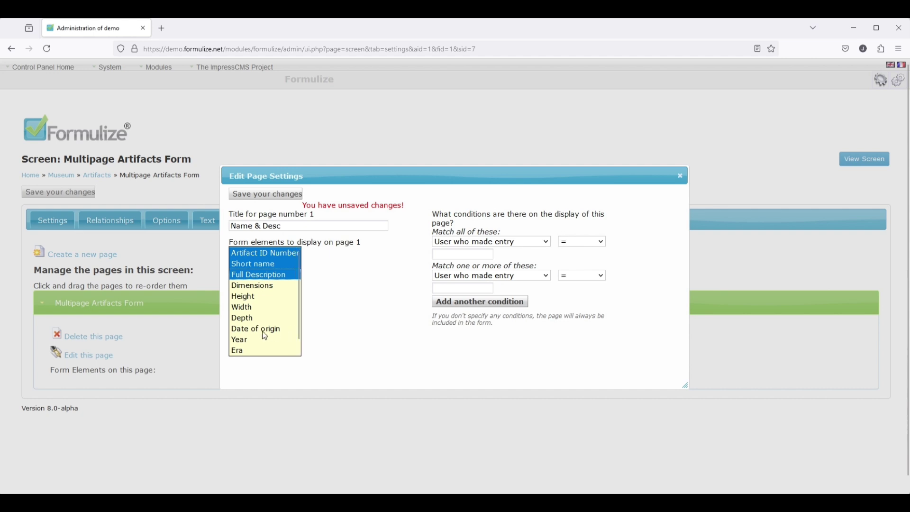
{"action": "left_click_drag", "start_coordinate": [258, 335], "coordinate": [265, 361]}
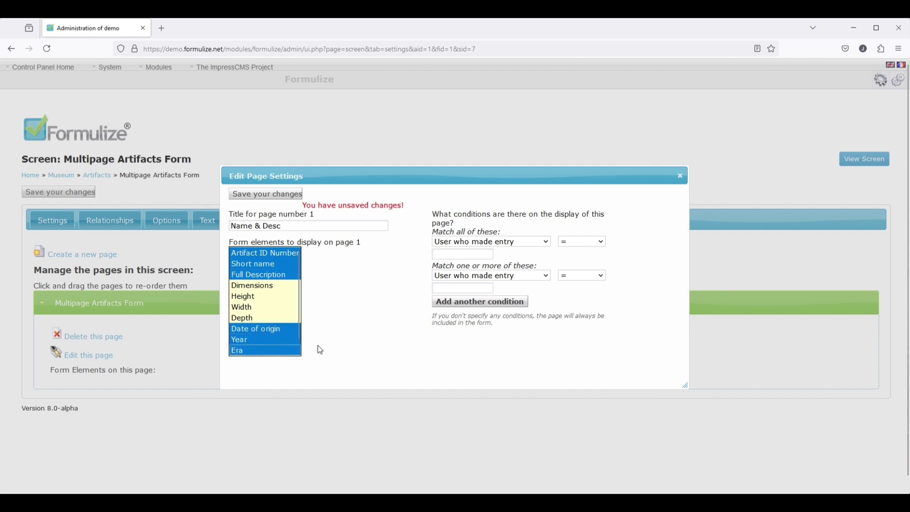
{"action": "left_click", "coordinate": [259, 198]}
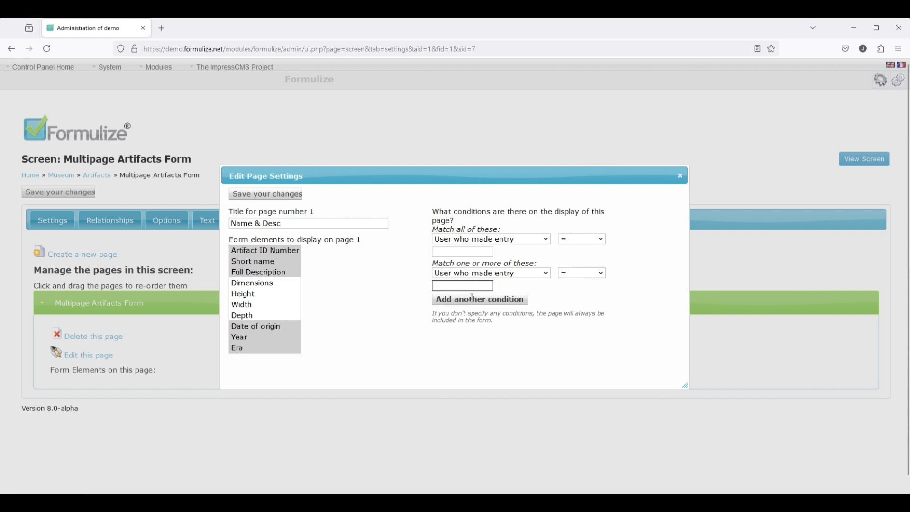
{"action": "left_click", "coordinate": [680, 176]}
- Add a second page 'Dimensions' holding Dimensions, Height, Width, Depth and Short name
{"action": "left_click", "coordinate": [66, 258]}
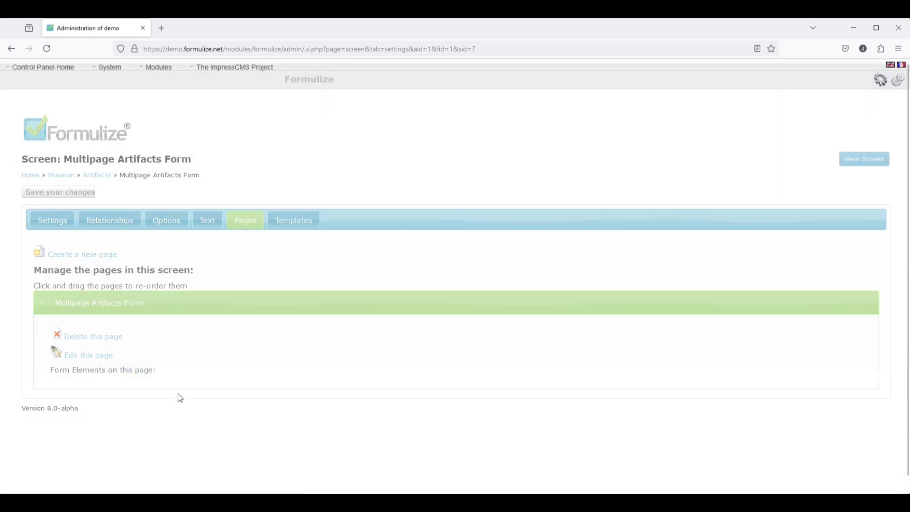
{"action": "left_click", "coordinate": [89, 380]}
{"action": "key", "text": "Tab"}
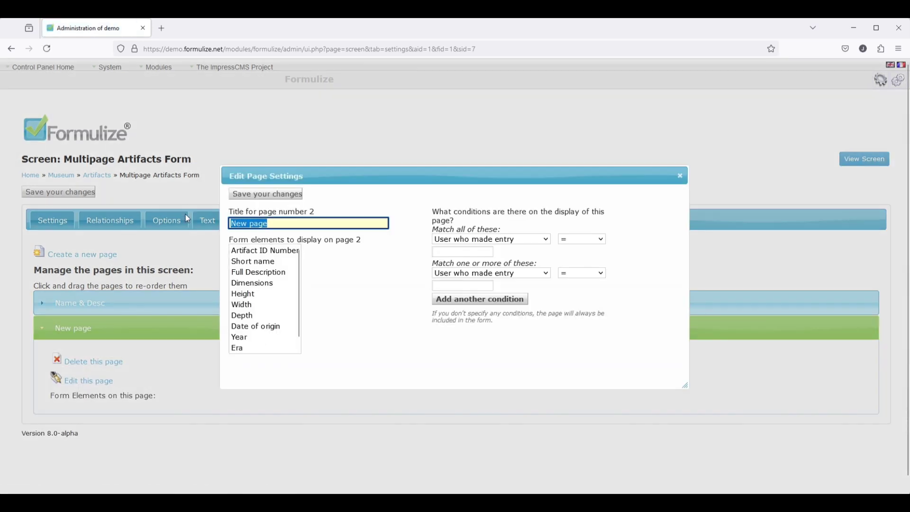
{"action": "type", "text": "Dimensions"}
{"action": "left_click", "coordinate": [259, 285]}
{"action": "left_click_drag", "start_coordinate": [257, 303], "coordinate": [281, 323]}
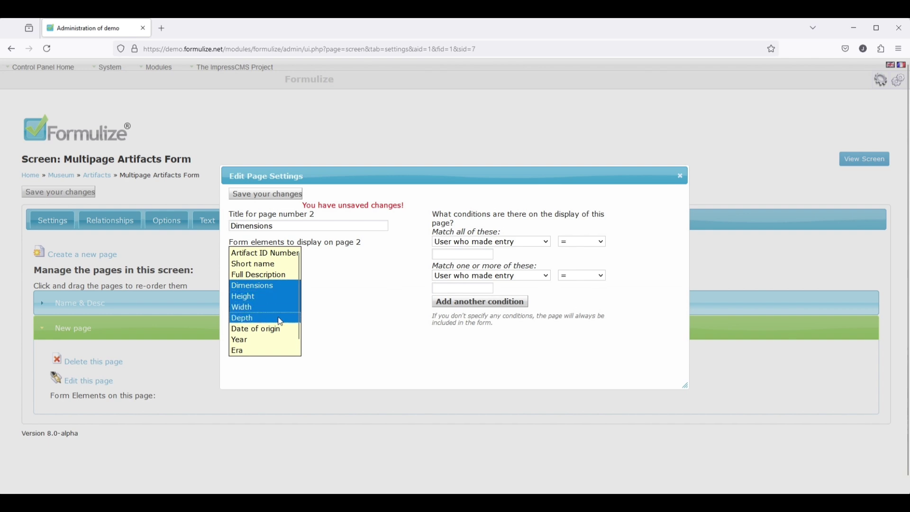
{"action": "left_click", "coordinate": [258, 263], "text": "ctrl"}
{"action": "left_click", "coordinate": [264, 196]}
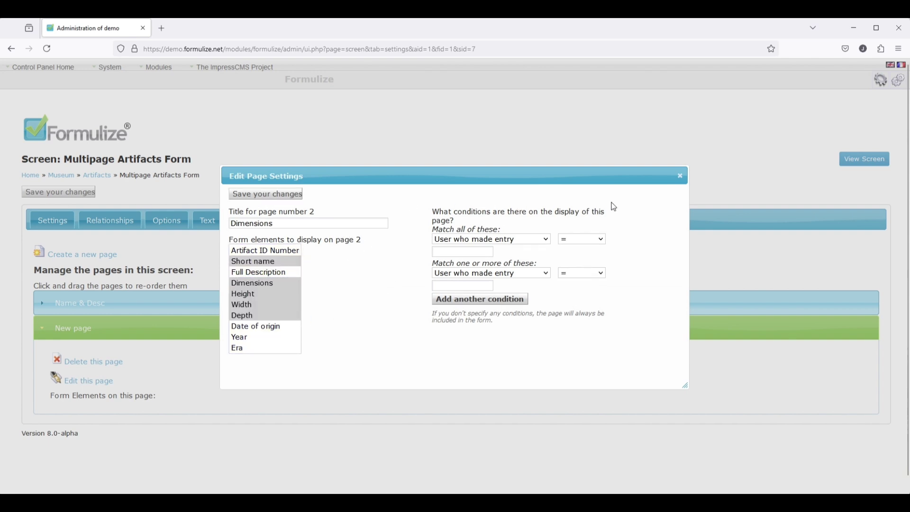
{"action": "left_click", "coordinate": [680, 176]}
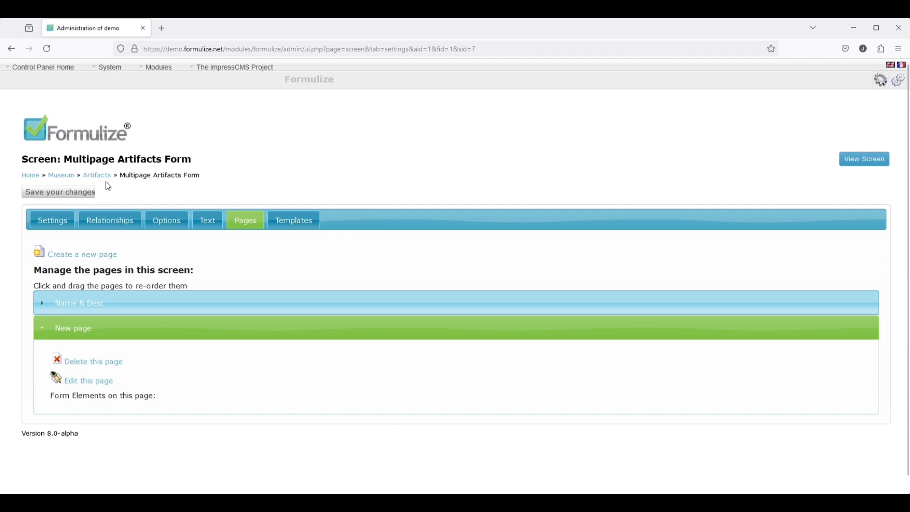
{"action": "left_click", "coordinate": [95, 176]}
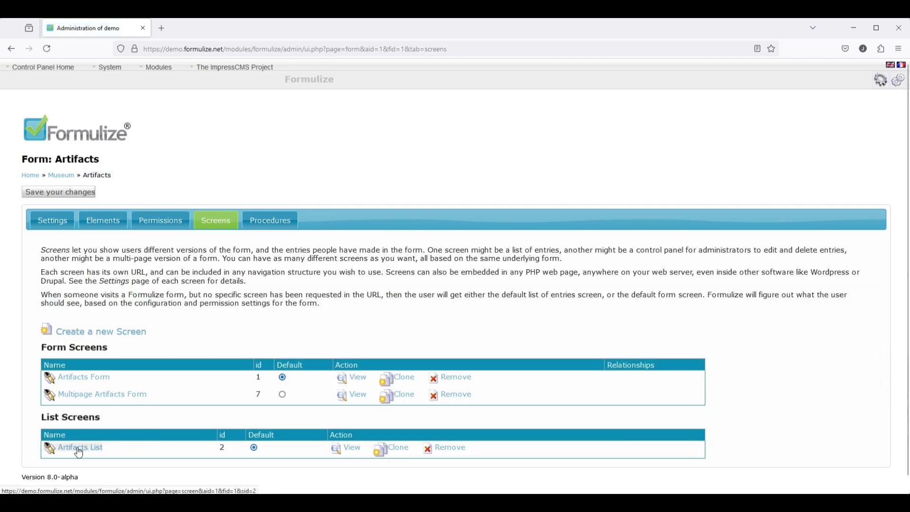
- Set the Artifacts List to display entries in the Multipage Artifacts Form screen
{"action": "left_click", "coordinate": [80, 450]}
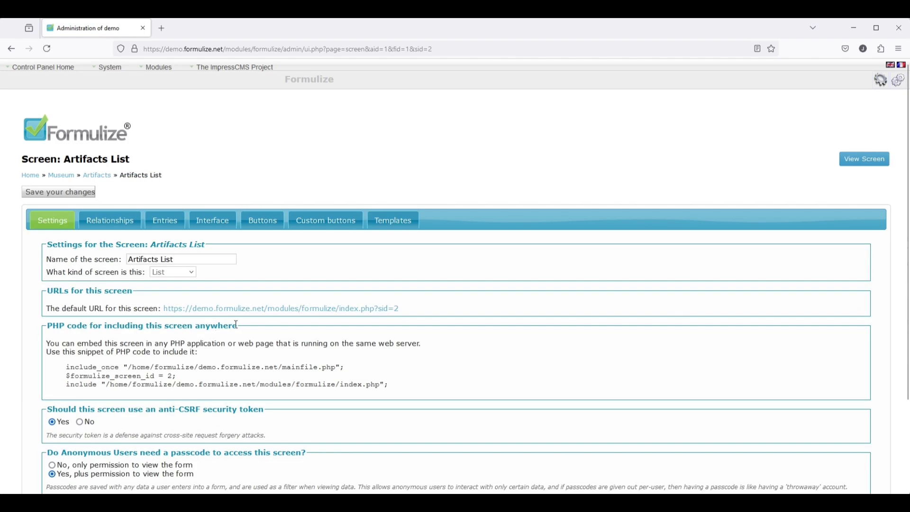
{"action": "left_click", "coordinate": [165, 220]}
{"action": "scroll", "coordinate": [214, 379], "scroll_direction": "down", "scroll_amount": 10}
{"action": "left_click", "coordinate": [437, 440]}
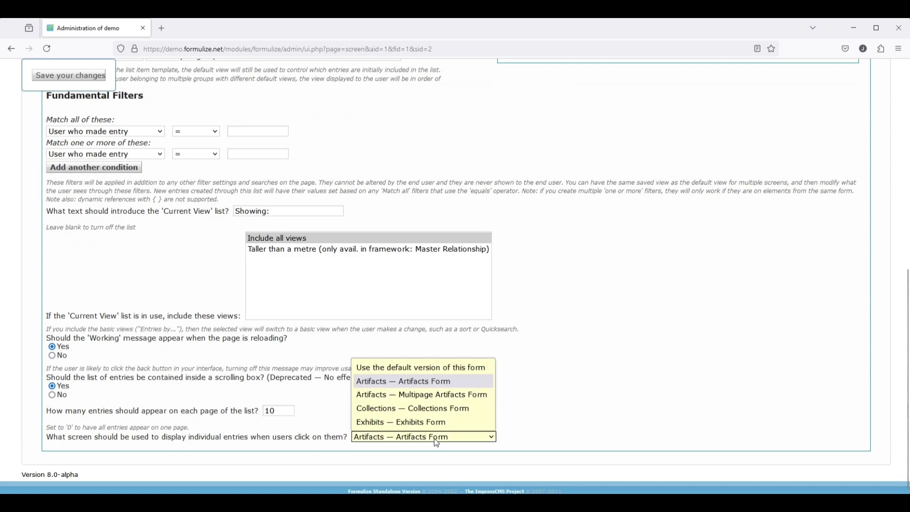
{"action": "left_click", "coordinate": [424, 396]}
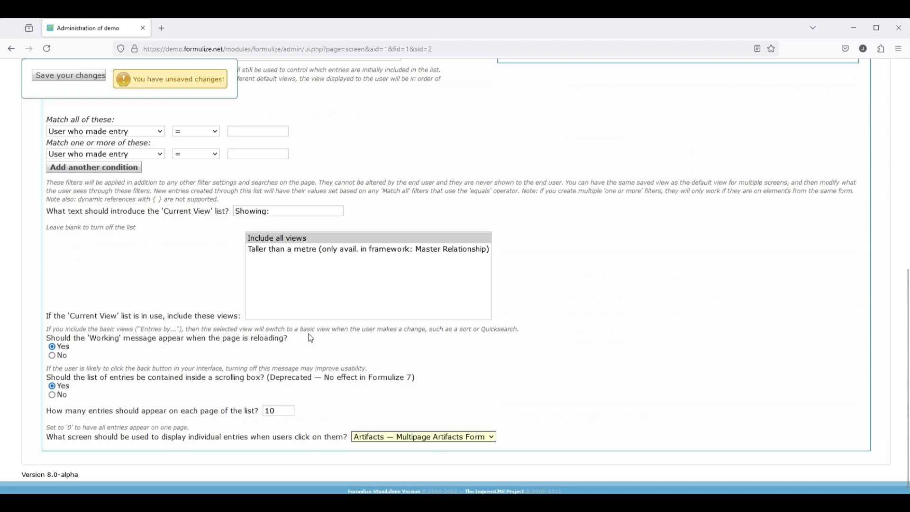
{"action": "left_click", "coordinate": [61, 82]}
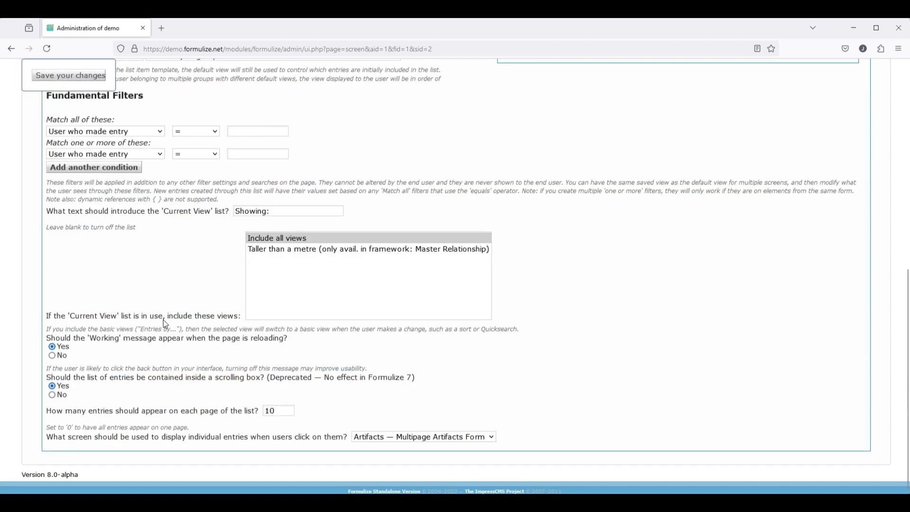
- Open entry M0001 from the Artifacts List, check its Dimensions and Name & Desc pages, then leave
{"action": "mouse_move", "coordinate": [43, 67]}
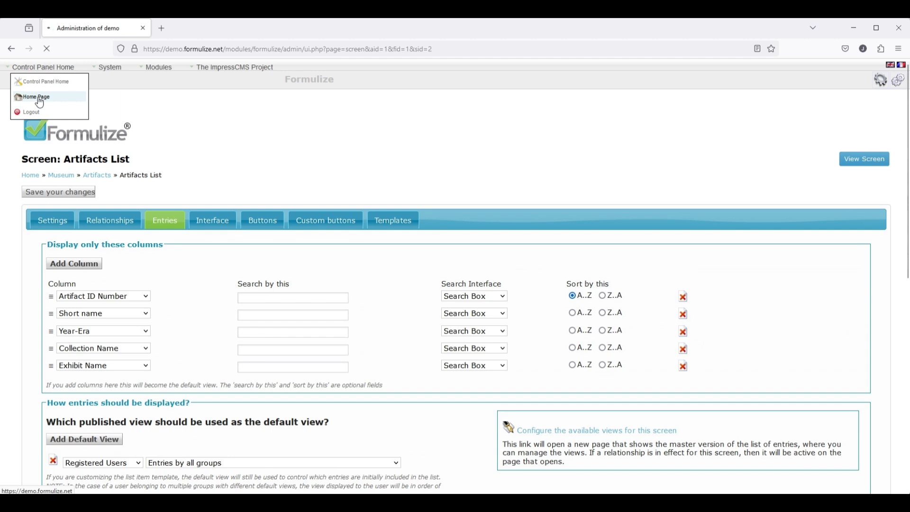
{"action": "left_click", "coordinate": [39, 102]}
{"action": "left_click", "coordinate": [183, 127]}
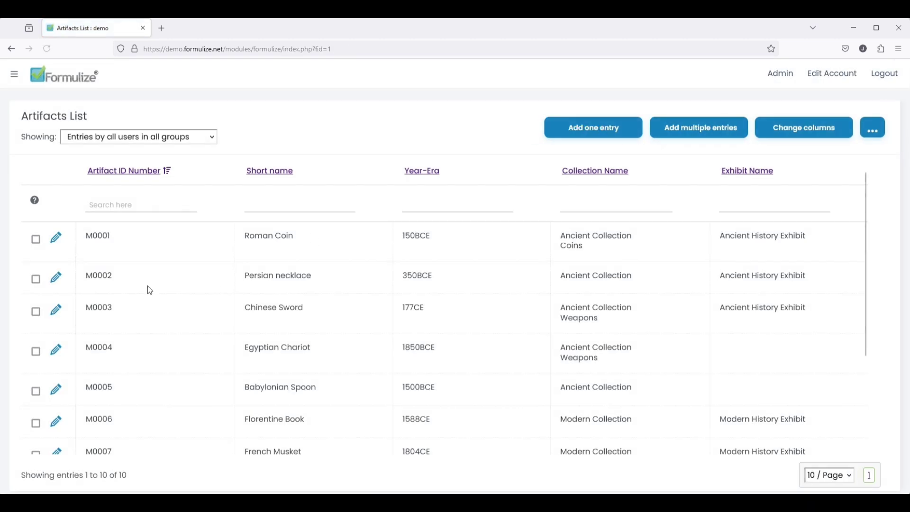
{"action": "left_click", "coordinate": [57, 240]}
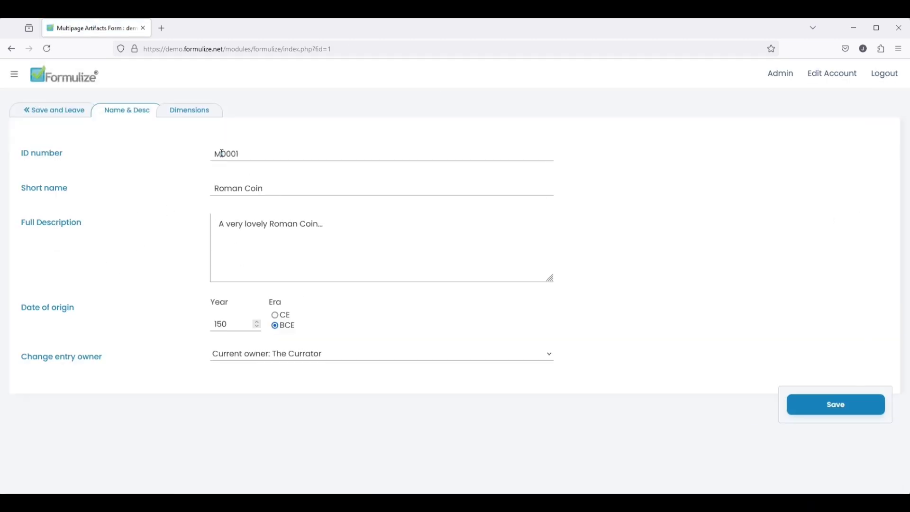
{"action": "left_click", "coordinate": [190, 111]}
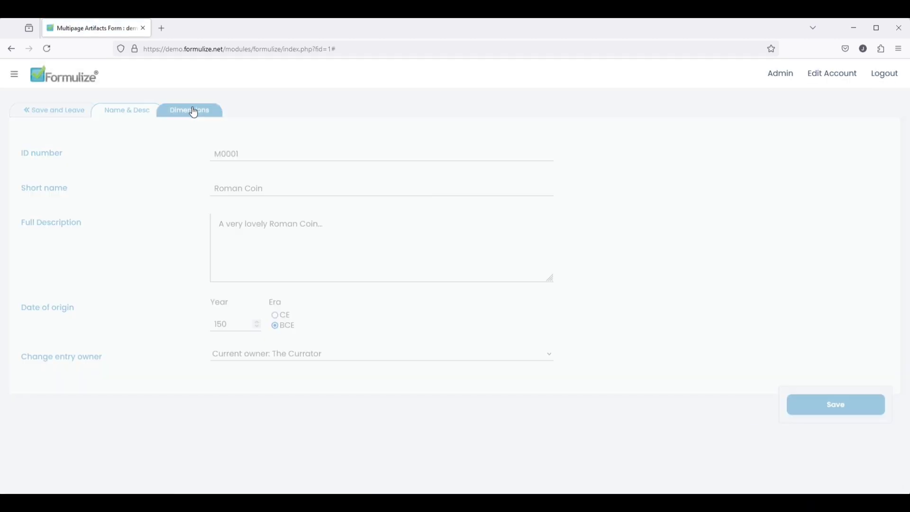
{"action": "left_click", "coordinate": [130, 113]}
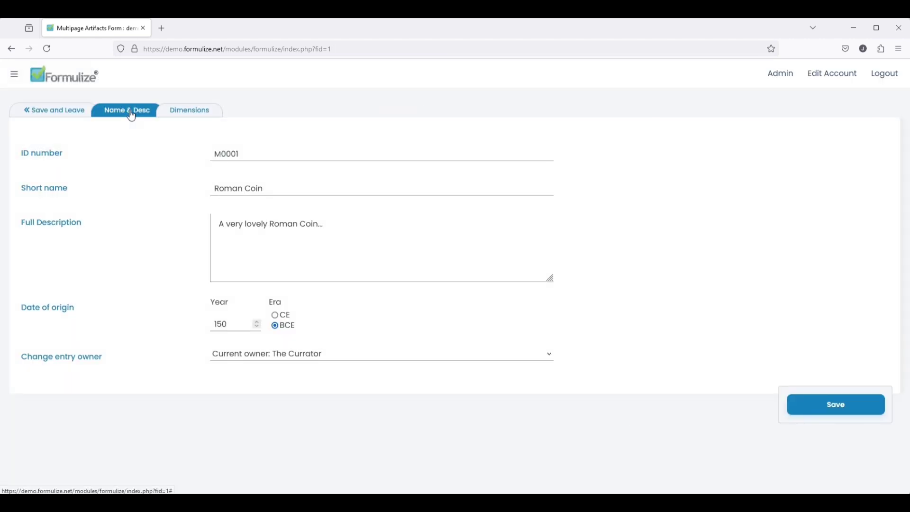
{"action": "left_click", "coordinate": [45, 114]}
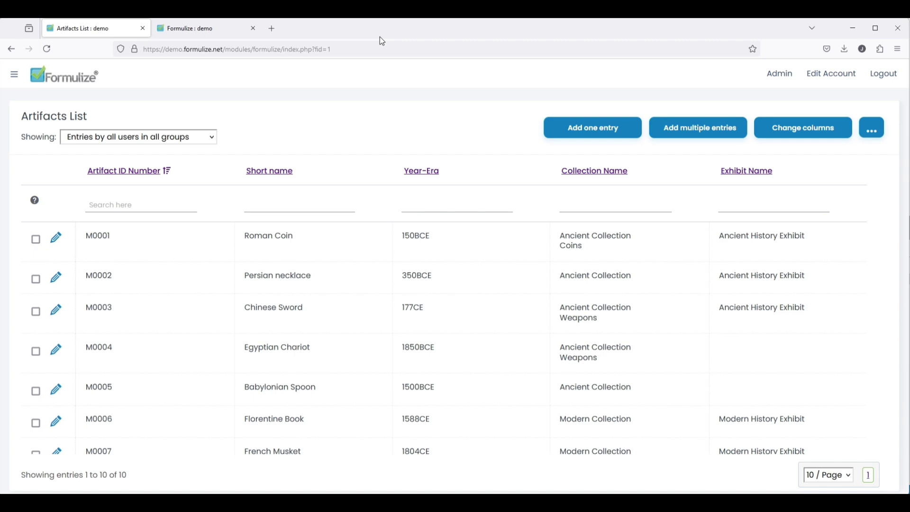
- Preview the Artifacts list in the browser's phone-sized responsive mode, scrolling around it
{"action": "key", "text": "F12"}
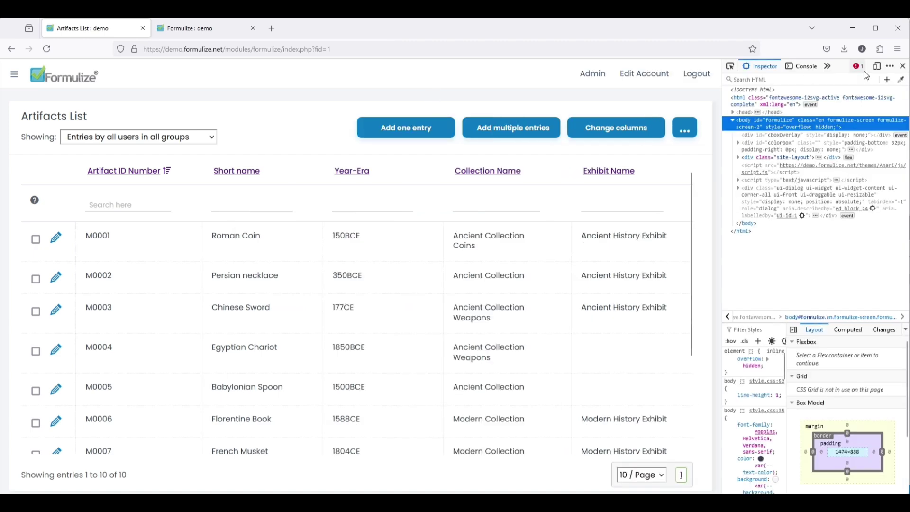
{"action": "left_click", "coordinate": [877, 66]}
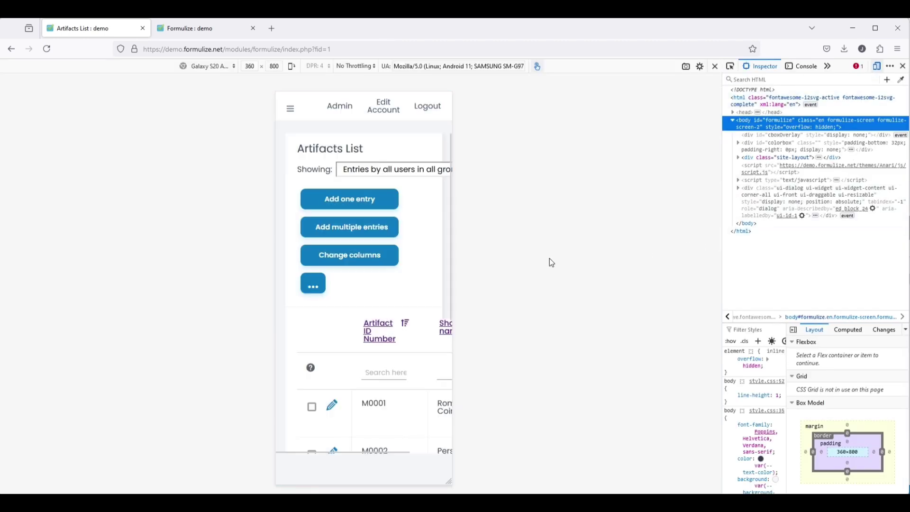
{"action": "scroll", "coordinate": [367, 268], "scroll_direction": "down", "scroll_amount": 5}
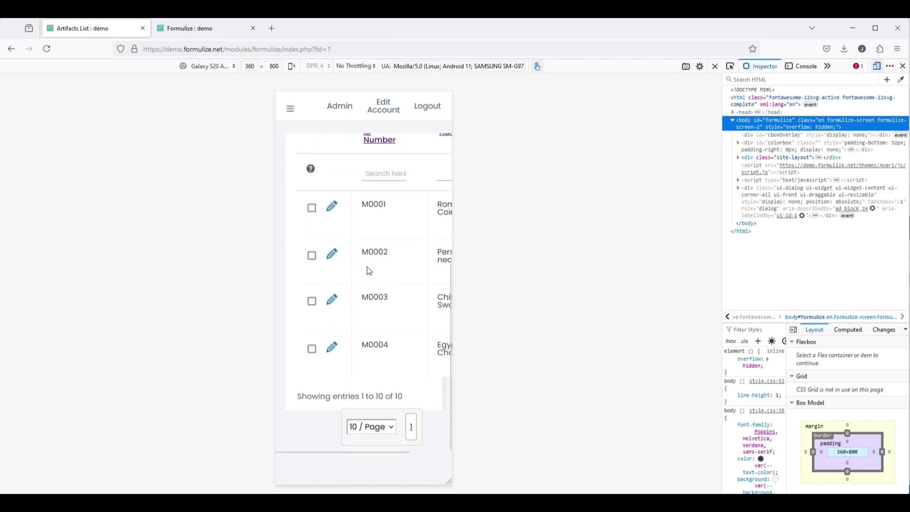
{"action": "scroll", "coordinate": [367, 267], "scroll_direction": "up", "scroll_amount": 1}
{"action": "scroll", "coordinate": [368, 303], "scroll_direction": "right", "scroll_amount": 4}
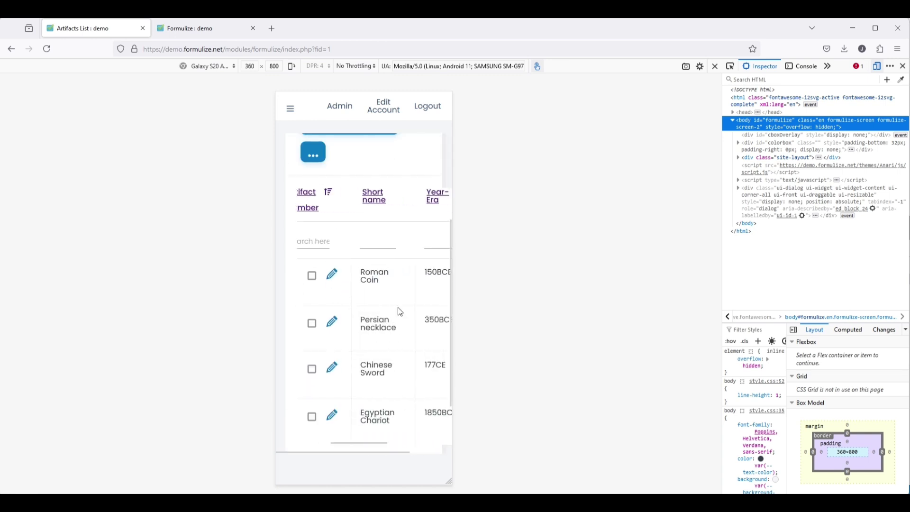
{"action": "scroll", "coordinate": [406, 314], "scroll_direction": "right", "scroll_amount": 3}
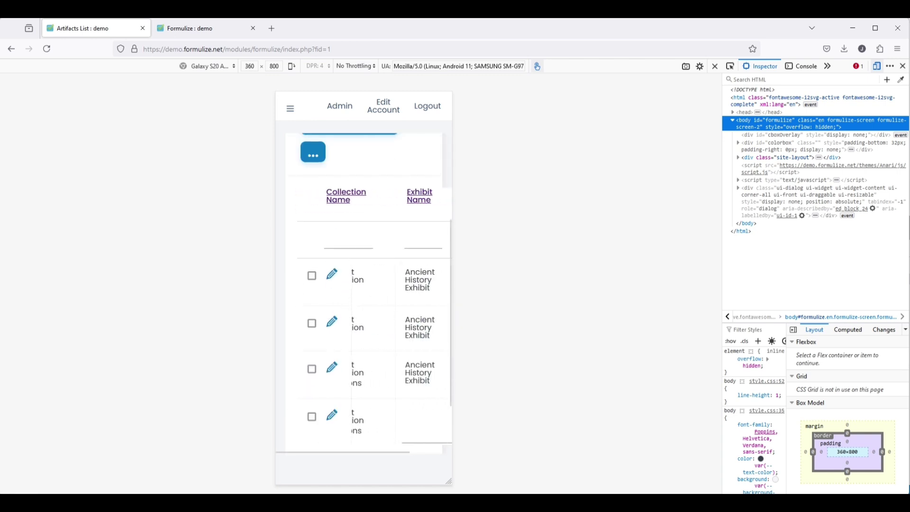
{"action": "scroll", "coordinate": [396, 317], "scroll_direction": "left", "scroll_amount": 7}
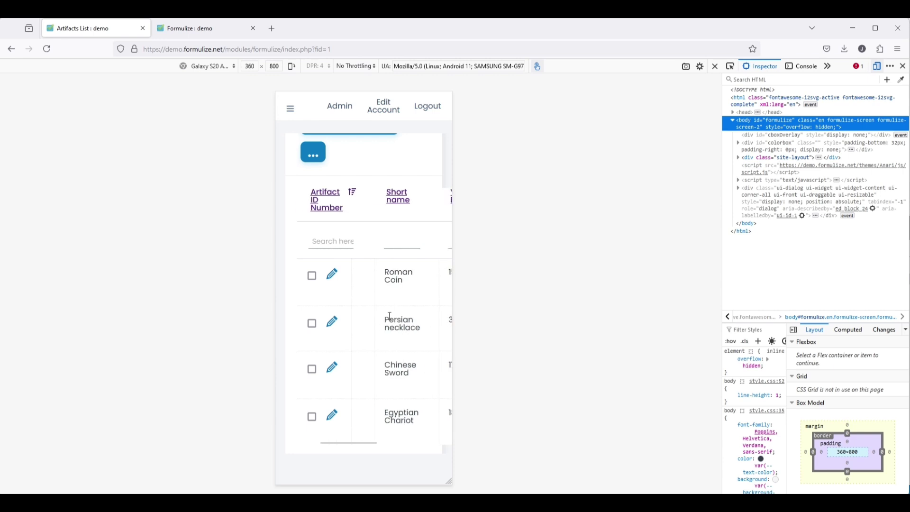
{"action": "scroll", "coordinate": [394, 317], "scroll_direction": "left", "scroll_amount": 2}
{"action": "scroll", "coordinate": [380, 286], "scroll_direction": "up", "scroll_amount": 3}
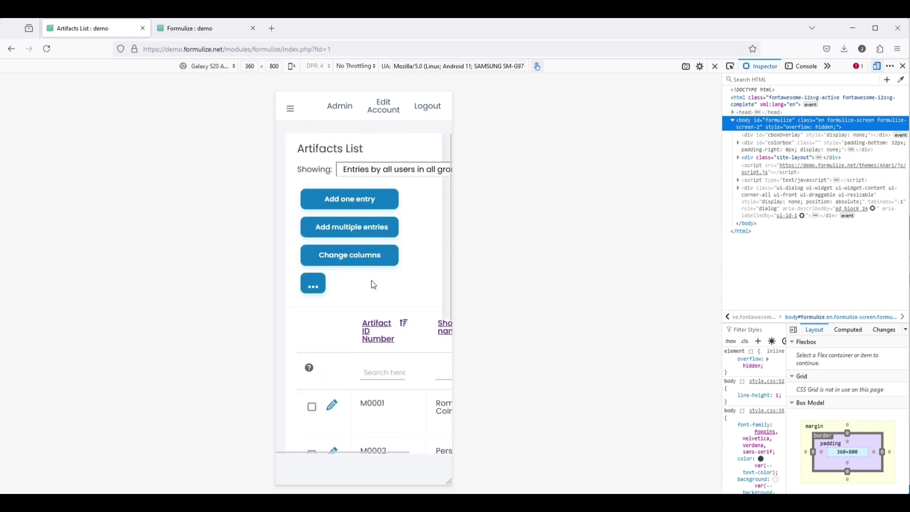
- Open M0001 in the phone view, check its Dimensions and Name & Desc pages, then save and leave
{"action": "left_click", "coordinate": [333, 404]}
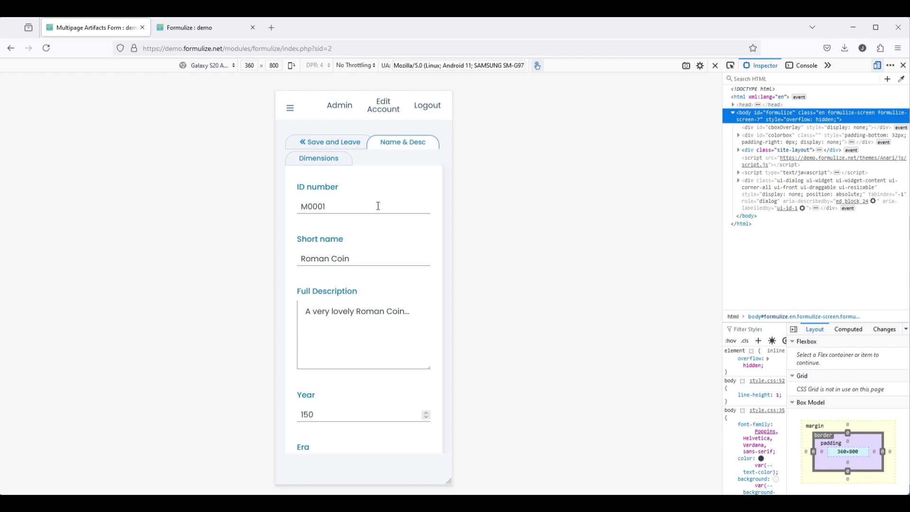
{"action": "scroll", "coordinate": [383, 241], "scroll_direction": "down", "scroll_amount": 5}
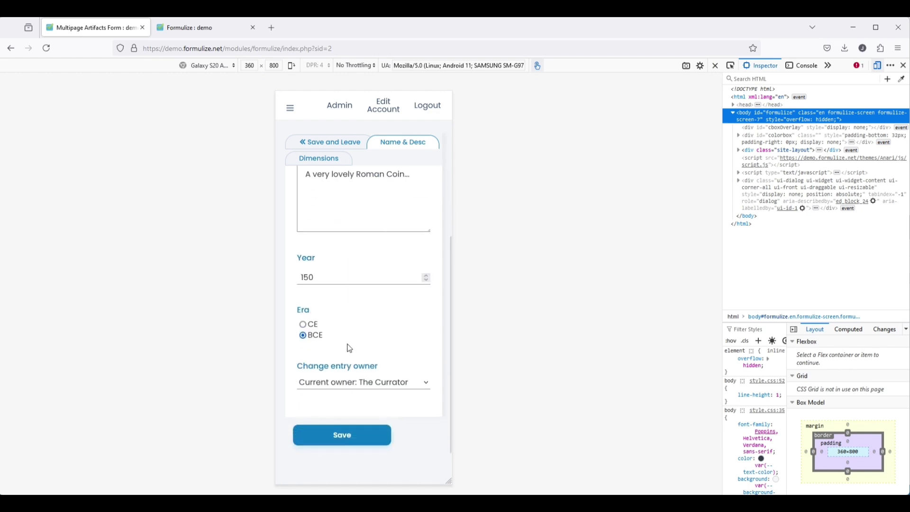
{"action": "scroll", "coordinate": [349, 348], "scroll_direction": "up", "scroll_amount": 5}
{"action": "scroll", "coordinate": [349, 346], "scroll_direction": "down", "scroll_amount": 5}
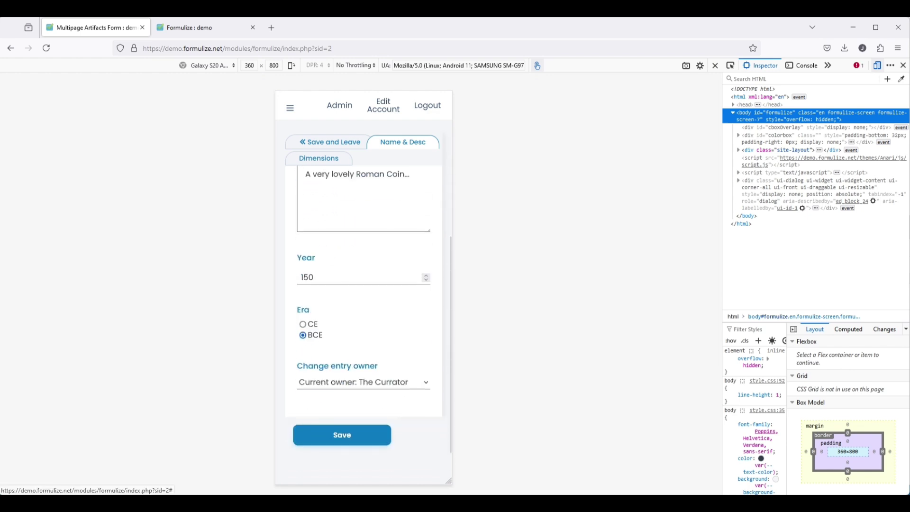
{"action": "left_click", "coordinate": [318, 158]}
{"action": "scroll", "coordinate": [349, 260], "scroll_direction": "down", "scroll_amount": 2}
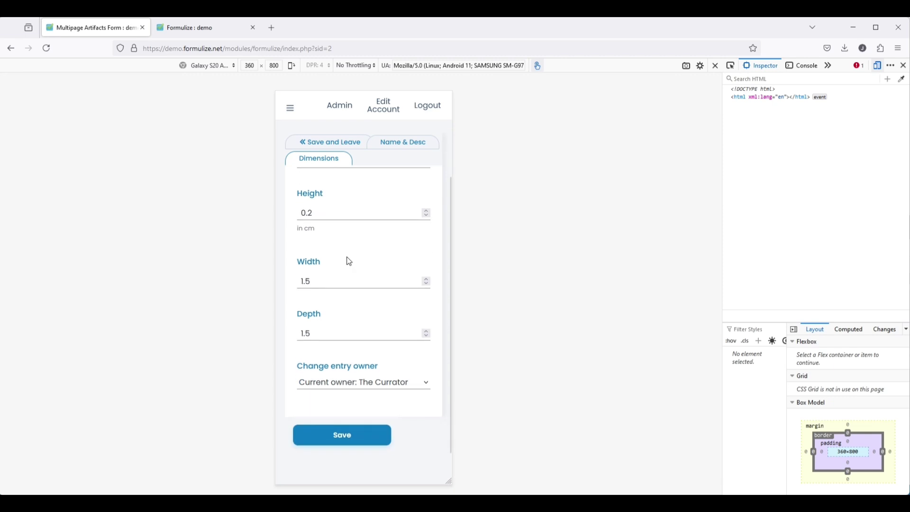
{"action": "scroll", "coordinate": [337, 330], "scroll_direction": "up", "scroll_amount": 2}
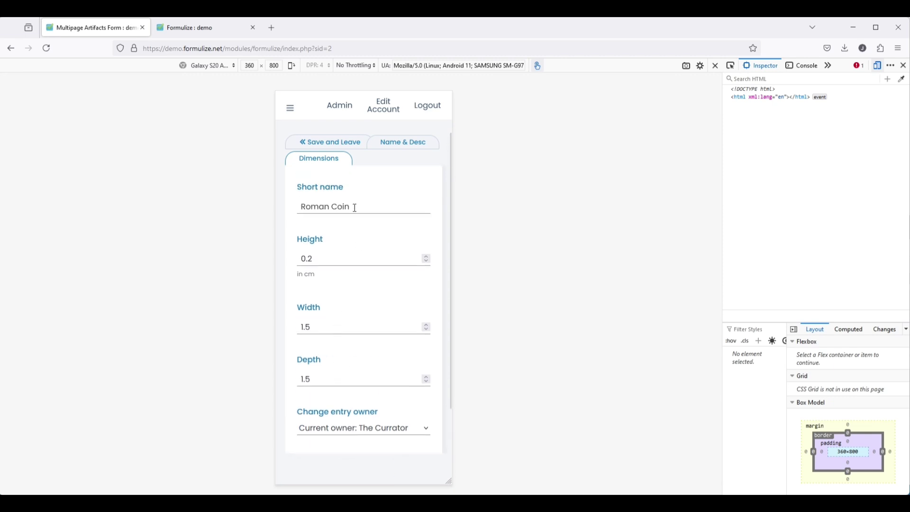
{"action": "left_click", "coordinate": [393, 142]}
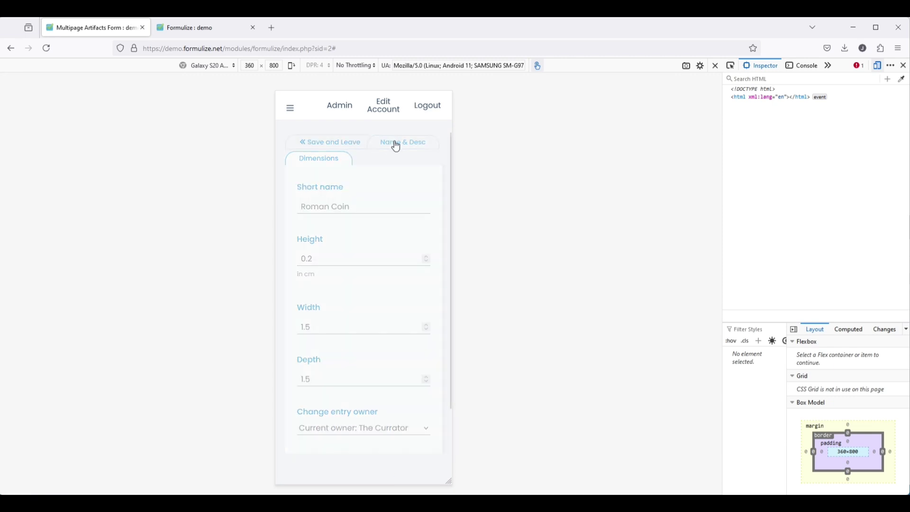
{"action": "left_click", "coordinate": [325, 143]}
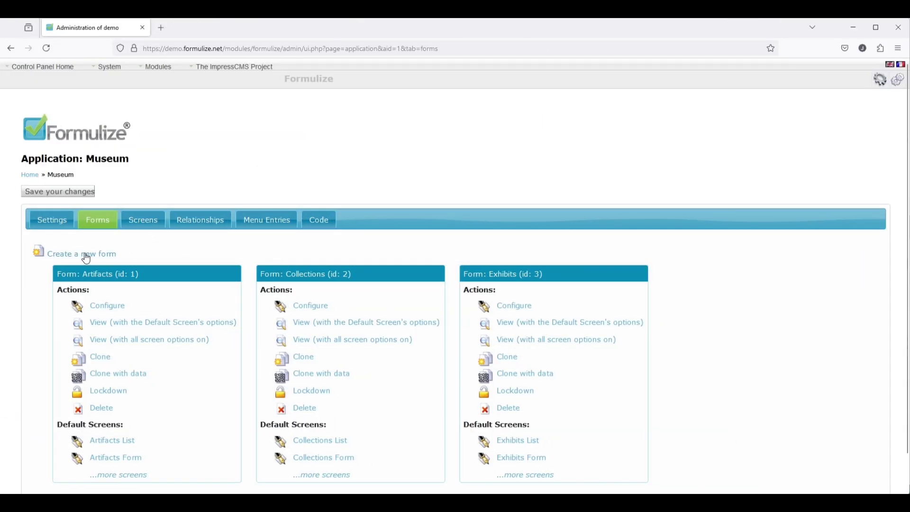
- Create a new form titled 'Survey'
{"action": "left_click", "coordinate": [79, 259]}
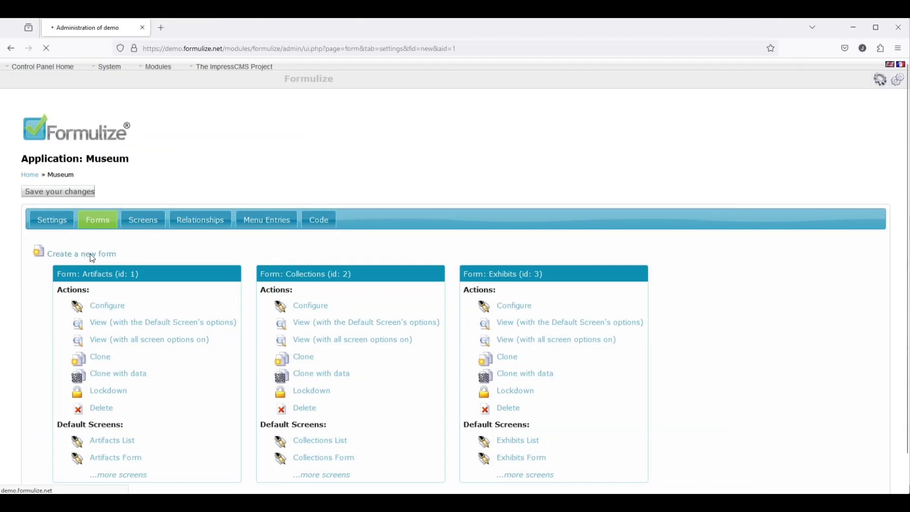
{"action": "type", "text": "Survey"}
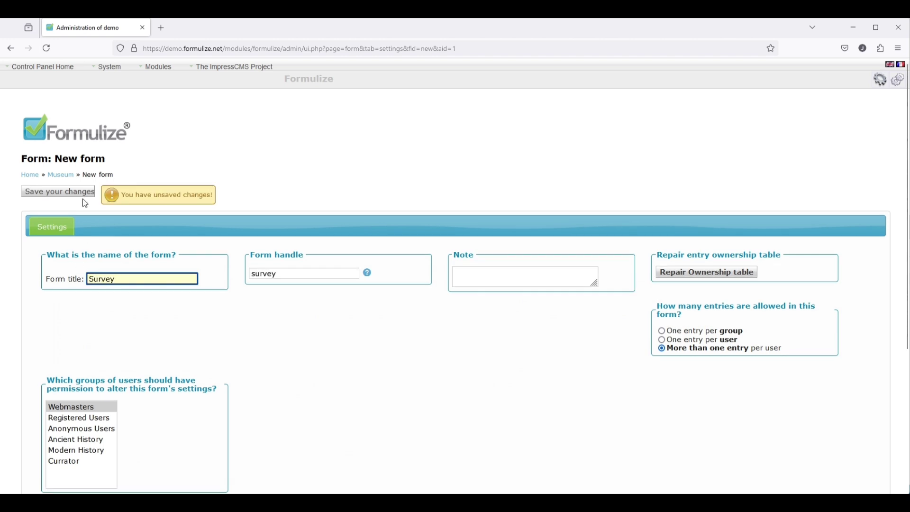
{"action": "left_click", "coordinate": [40, 192]}
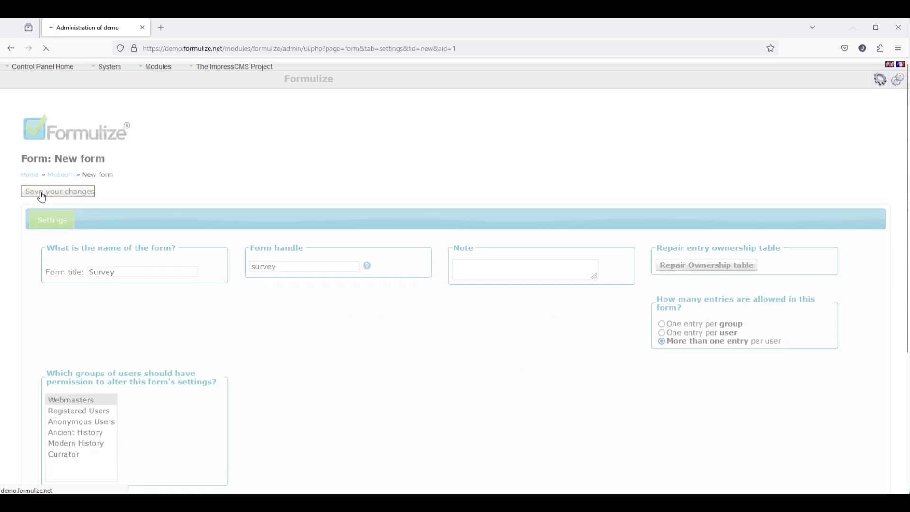
- Add a 'First name' text box question to the Survey form, then log out
{"action": "left_click", "coordinate": [108, 219]}
{"action": "left_click", "coordinate": [62, 285]}
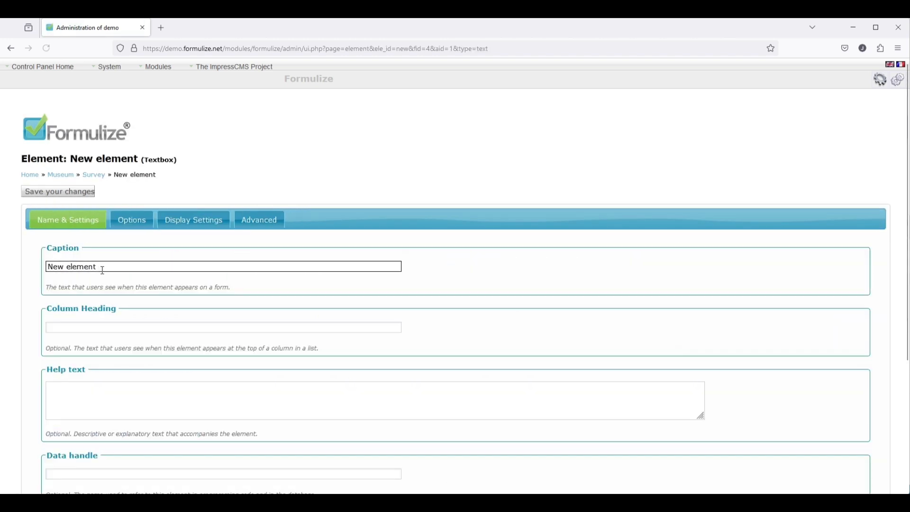
{"action": "type", "text": "First name"}
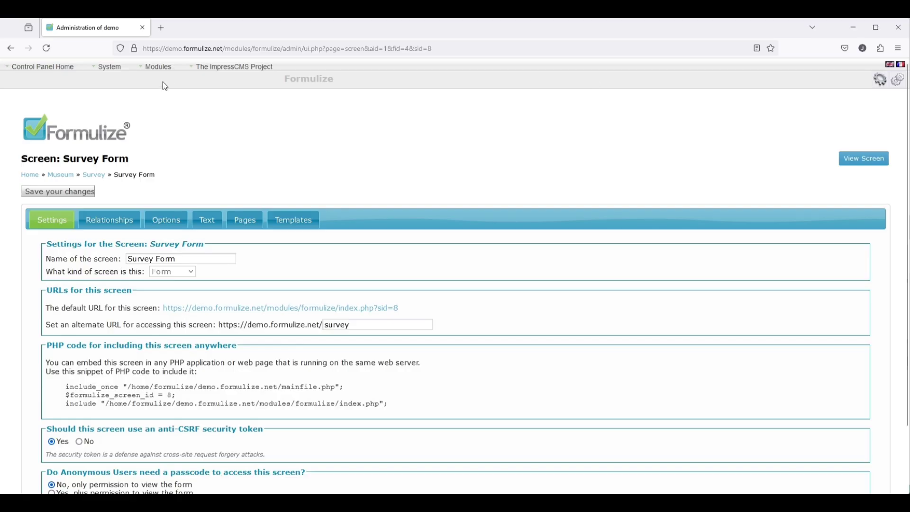
{"action": "mouse_move", "coordinate": [43, 66]}
{"action": "left_click", "coordinate": [41, 112]}
- Load the site's 'survey' address
{"action": "left_click", "coordinate": [224, 49]}
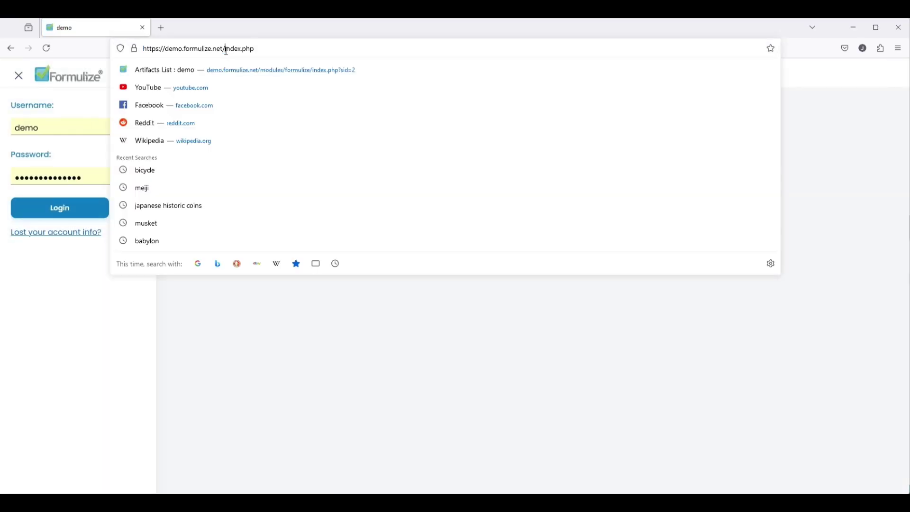
{"action": "key", "text": "shift+End"}
{"action": "type", "text": "survey"}
{"action": "key", "text": "Return"}
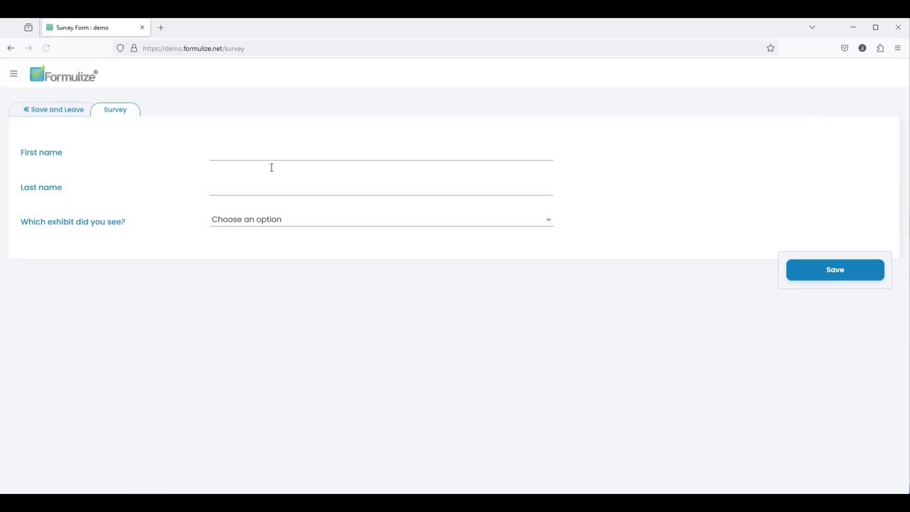
- Submit a survey response choosing Modern History Exhibit and Florentine Book as favourite artifact
{"action": "left_click", "coordinate": [320, 153]}
{"action": "left_click", "coordinate": [381, 189]}
{"action": "type", "text": "Egl"}
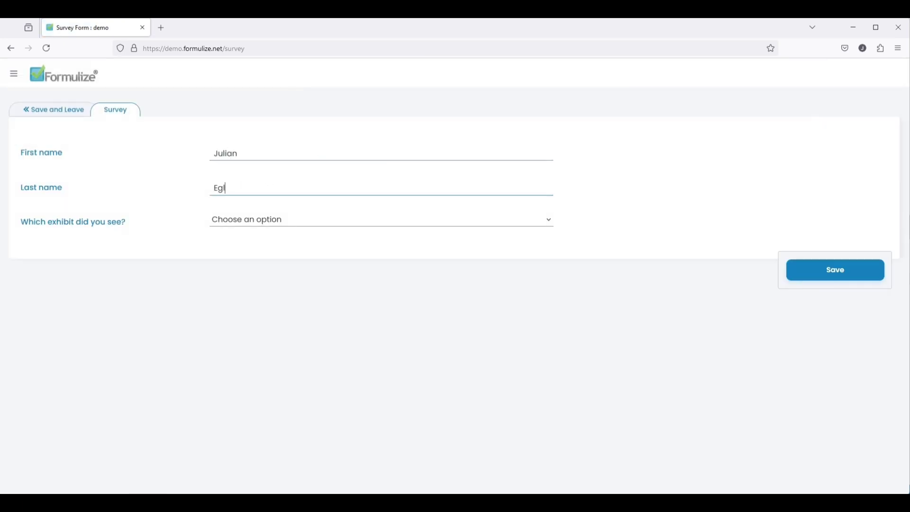
{"action": "left_click", "coordinate": [285, 223]}
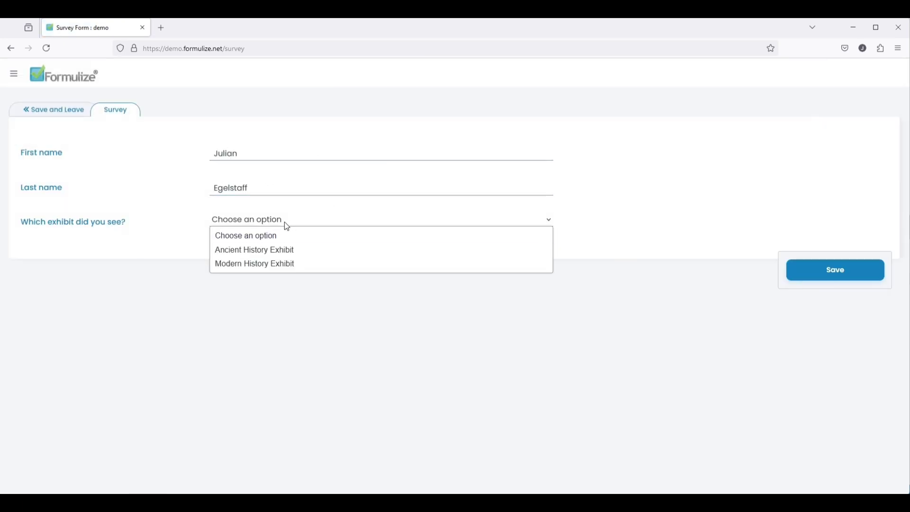
{"action": "left_click", "coordinate": [282, 250]}
{"action": "left_click", "coordinate": [287, 252]}
{"action": "left_click", "coordinate": [287, 252]}
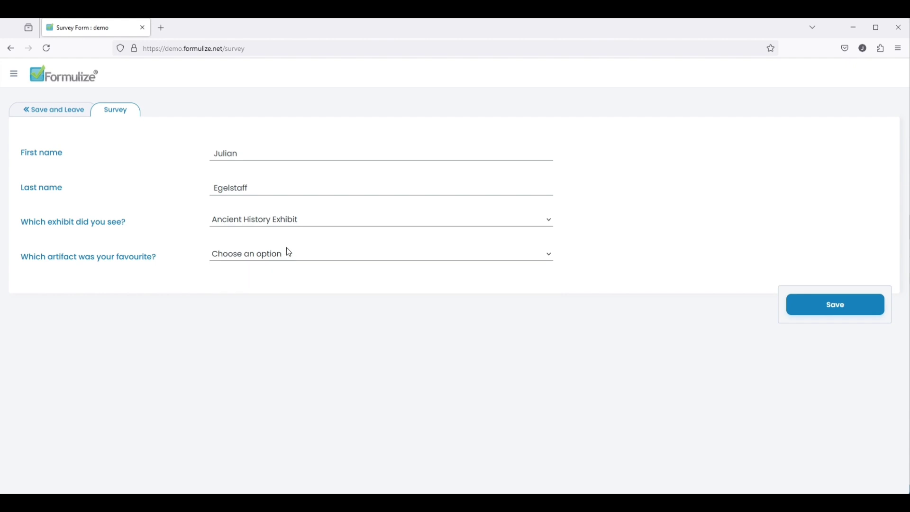
{"action": "left_click", "coordinate": [267, 222]}
{"action": "left_click", "coordinate": [267, 263]}
{"action": "left_click", "coordinate": [286, 258]}
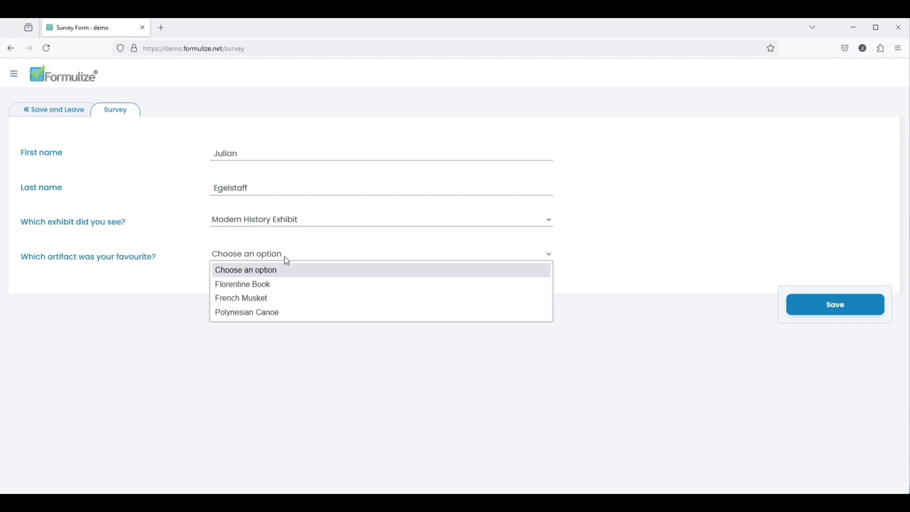
{"action": "left_click", "coordinate": [278, 284]}
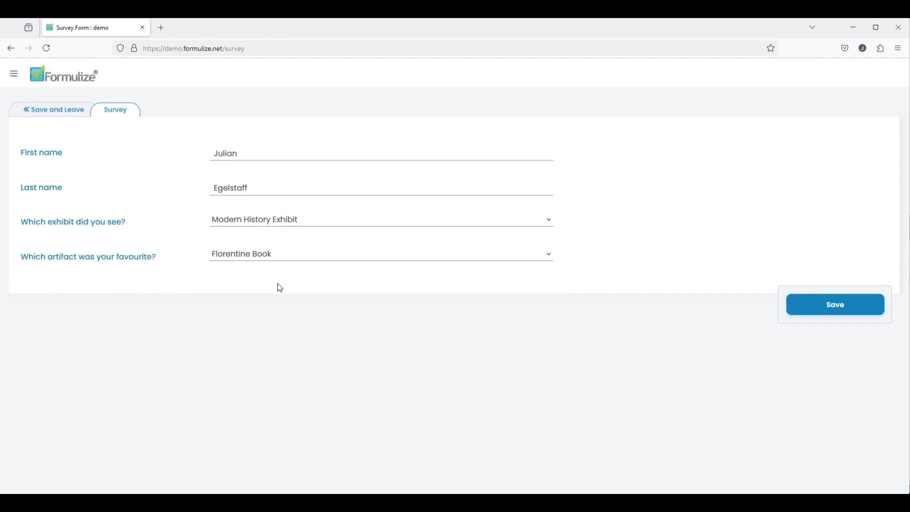
{"action": "left_click", "coordinate": [837, 307]}
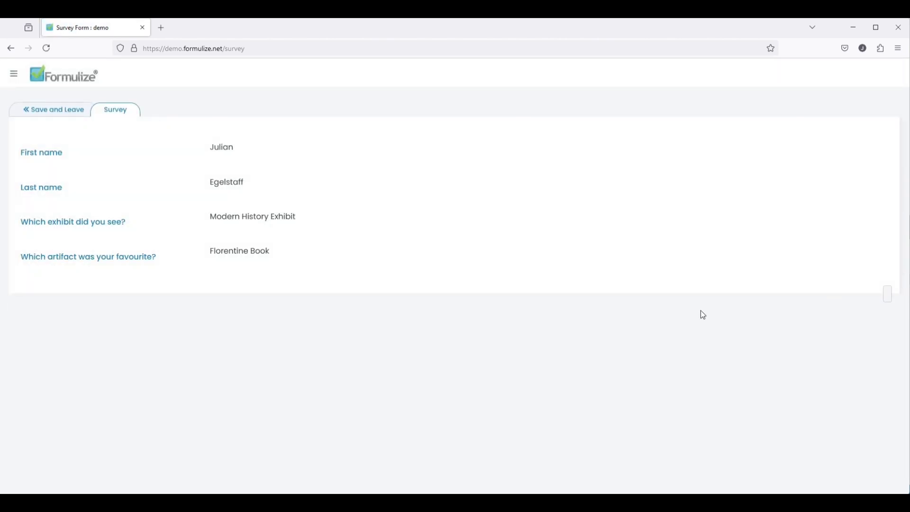
- Submit a second response with a respondent's name, Ancient History Exhibit and Chinese Sword
{"action": "left_click", "coordinate": [274, 46]}
{"action": "key", "text": "Return"}
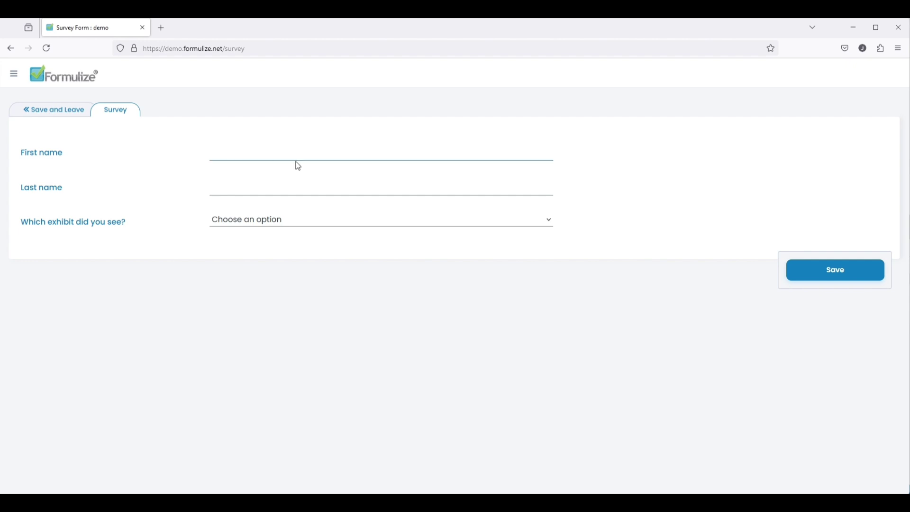
{"action": "type", "text": "Tom"}
{"action": "key", "text": "Tab"}
{"action": "left_click", "coordinate": [262, 223]}
{"action": "left_click", "coordinate": [258, 248]}
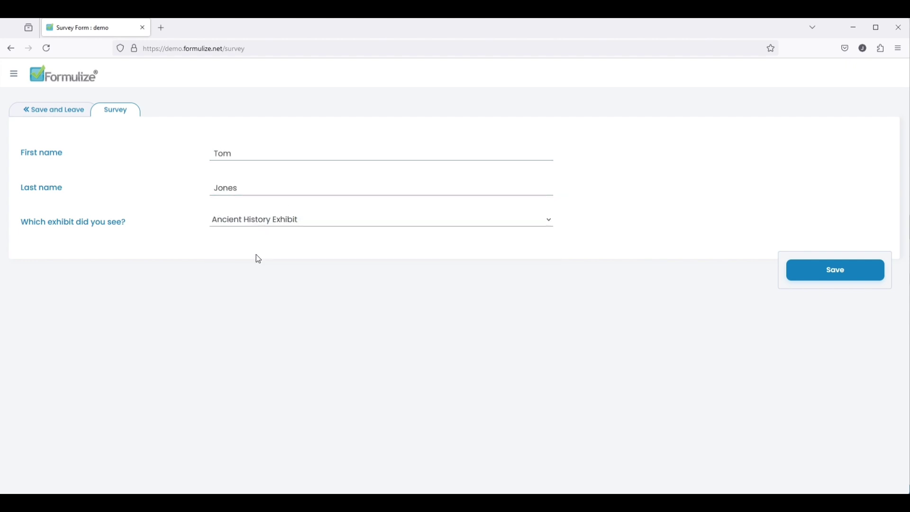
{"action": "left_click", "coordinate": [250, 256]}
{"action": "left_click", "coordinate": [308, 283]}
{"action": "left_click", "coordinate": [837, 308]}
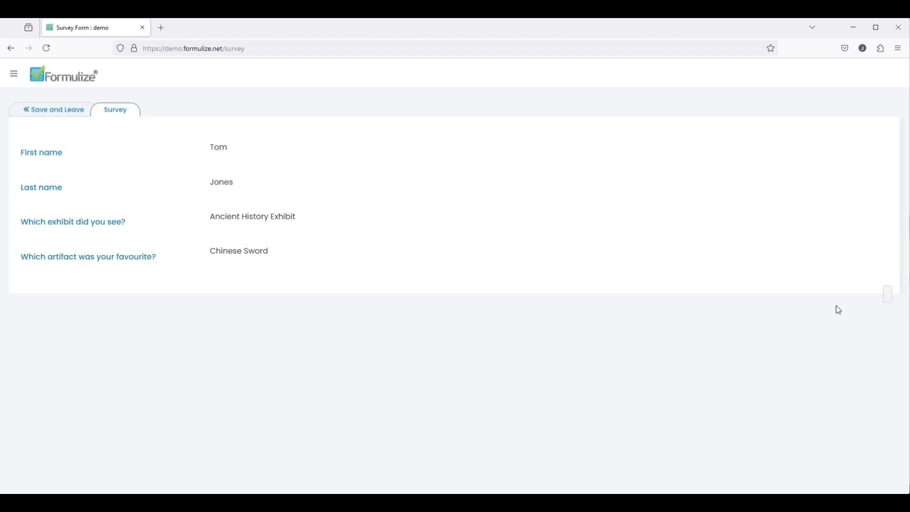
- Submit a third response with full name, Modern History Exhibit and Polynesian Canoe, then return home
{"action": "left_click", "coordinate": [290, 49]}
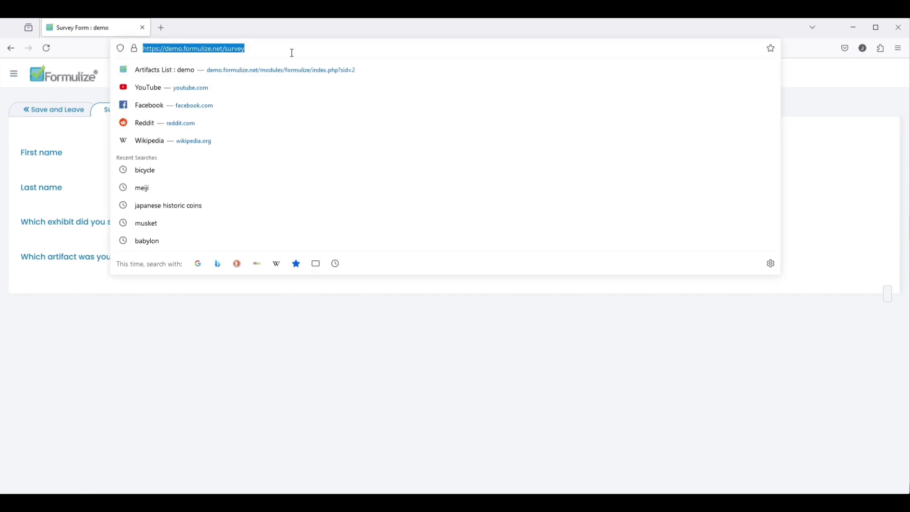
{"action": "left_click", "coordinate": [290, 49]}
{"action": "key", "text": "Return"}
{"action": "left_click", "coordinate": [250, 152]}
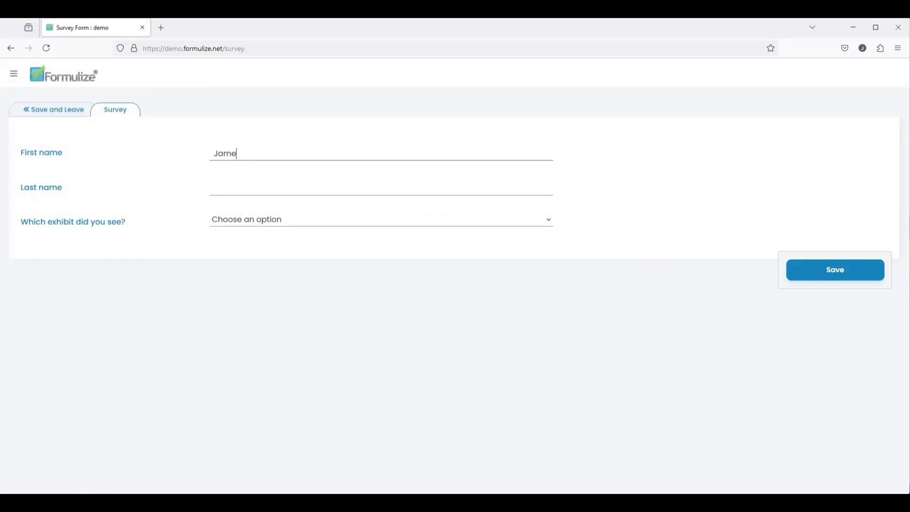
{"action": "key", "text": "Tab"}
{"action": "key", "text": "Tab"}
{"action": "left_click", "coordinate": [280, 228]}
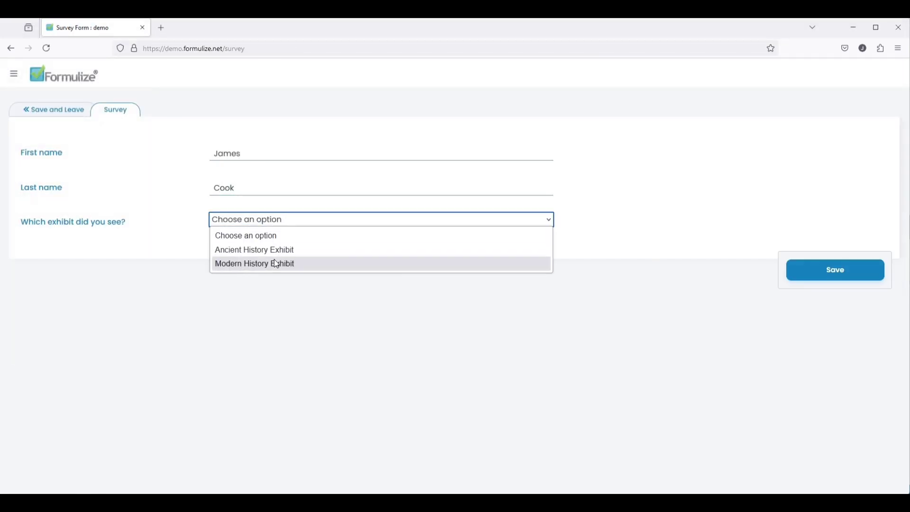
{"action": "left_click", "coordinate": [279, 262]}
{"action": "left_click", "coordinate": [283, 255]}
{"action": "left_click", "coordinate": [282, 316]}
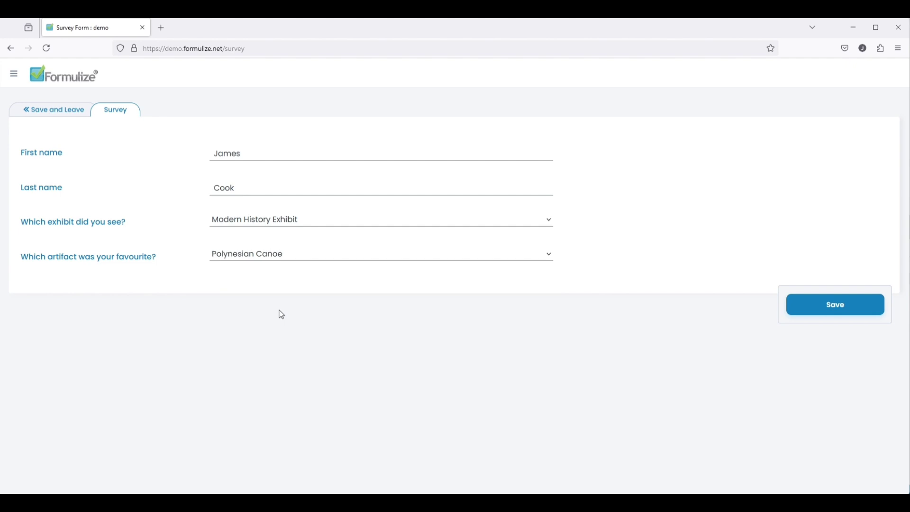
{"action": "left_click", "coordinate": [817, 316]}
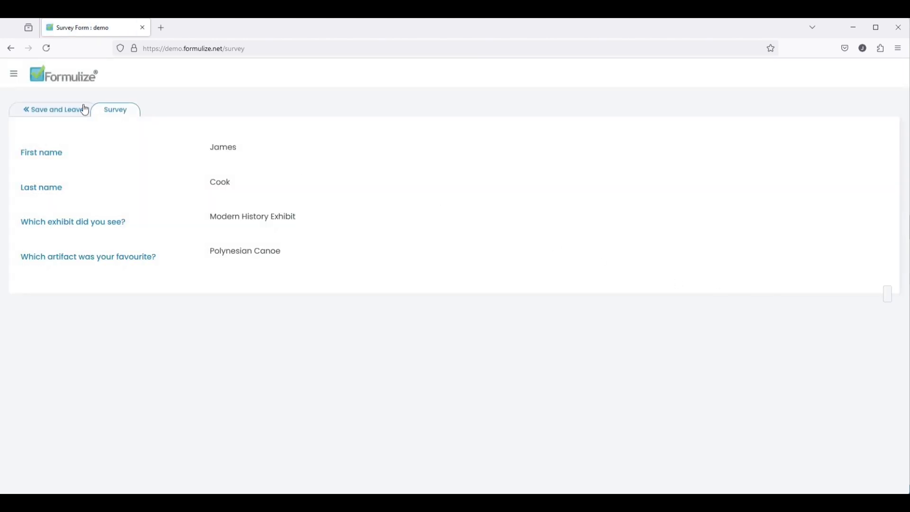
{"action": "left_click", "coordinate": [49, 79]}
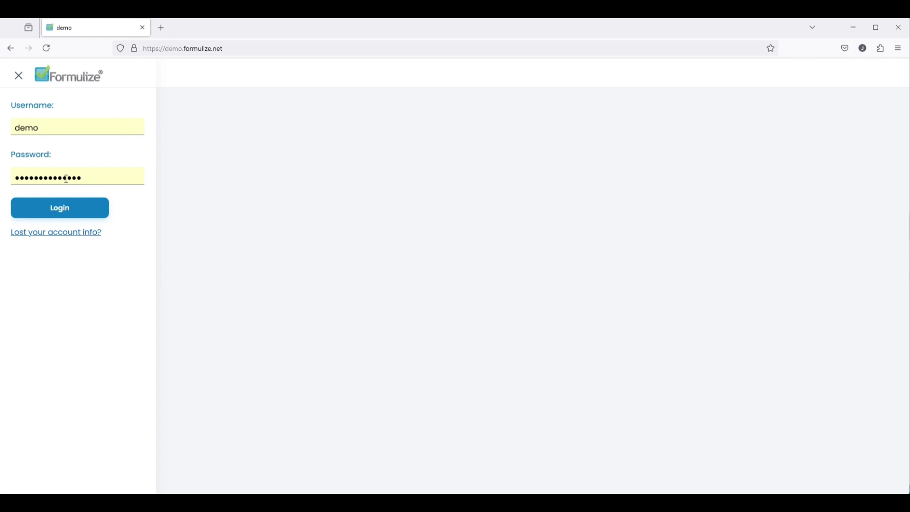
- Log in to Formulize with the manager account's username and password
{"action": "double_click", "coordinate": [53, 126]}
{"action": "type", "text": "manager-ah"}
{"action": "key", "text": "Tab"}
{"action": "type", "text": "password"}
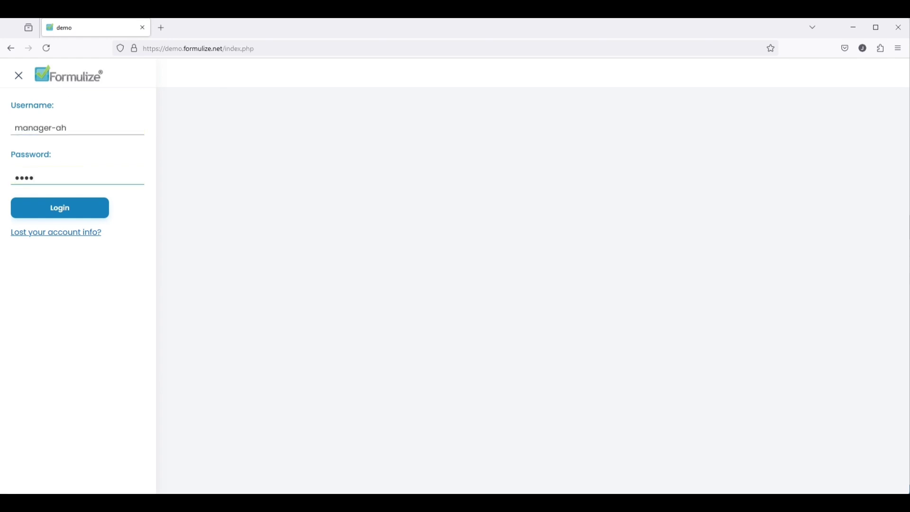
{"action": "key", "text": "Return"}
- Add a Survey notification limited to entries whose exhibit answer is Ancient History Exhibit
{"action": "left_click", "coordinate": [179, 162]}
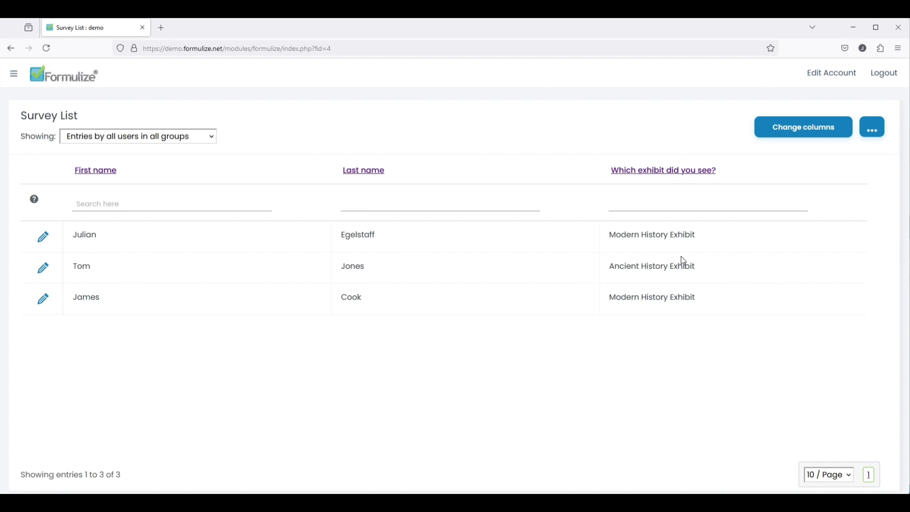
{"action": "left_click", "coordinate": [877, 130]}
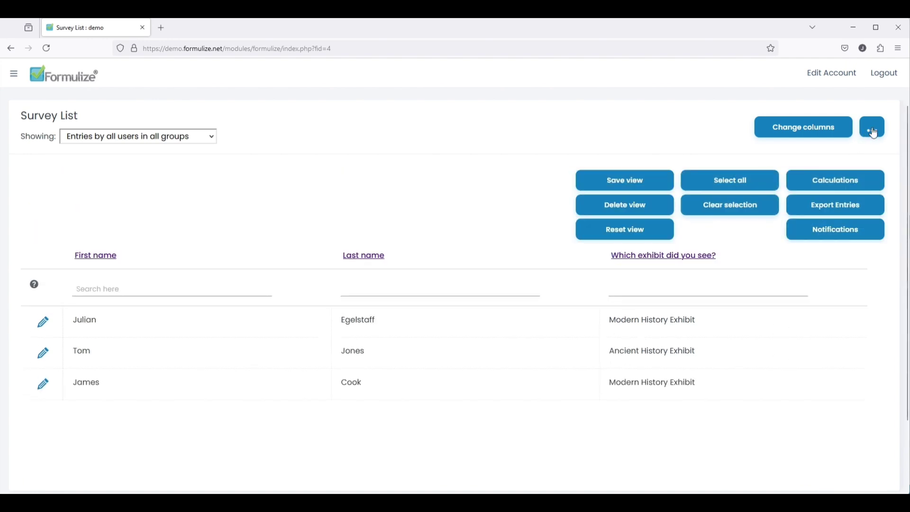
{"action": "left_click", "coordinate": [837, 237]}
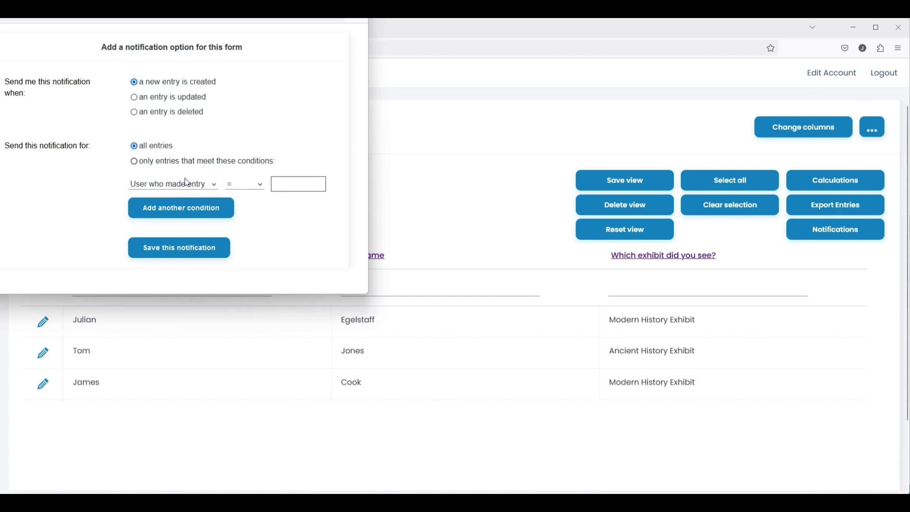
{"action": "left_click", "coordinate": [187, 183]}
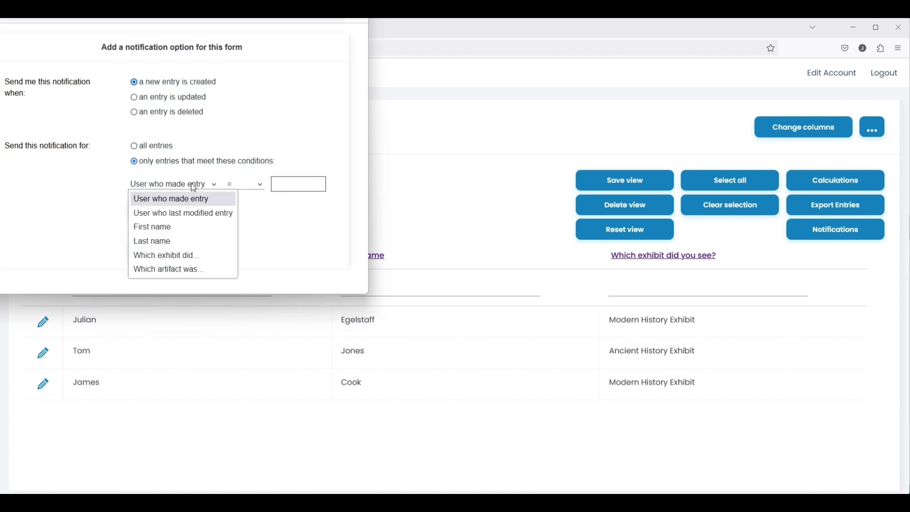
{"action": "left_click", "coordinate": [195, 255]}
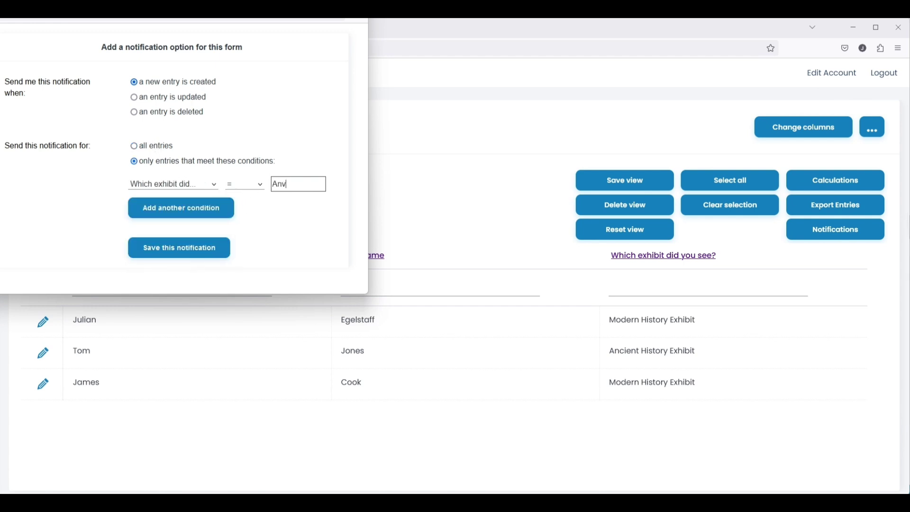
{"action": "type", "text": "Ancient History Exhibit"}
{"action": "left_click", "coordinate": [192, 254]}
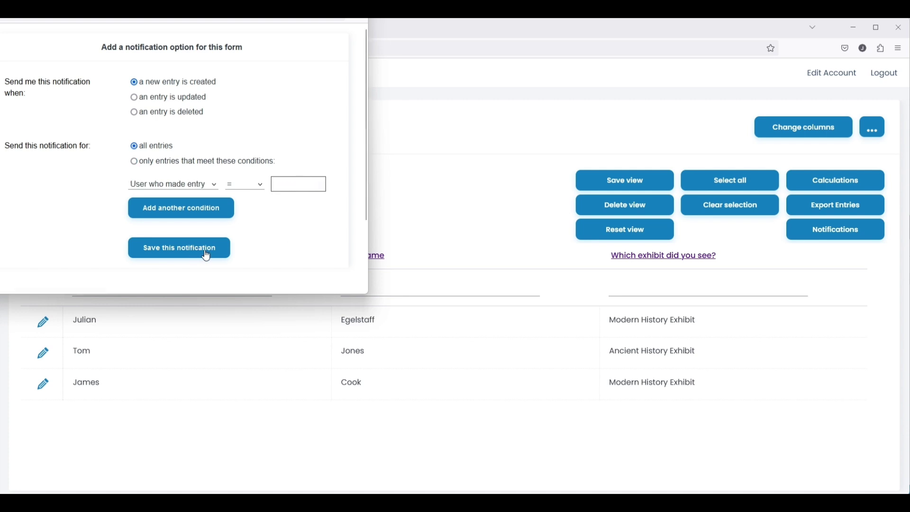
{"action": "scroll", "coordinate": [223, 223], "scroll_direction": "down", "scroll_amount": 2}
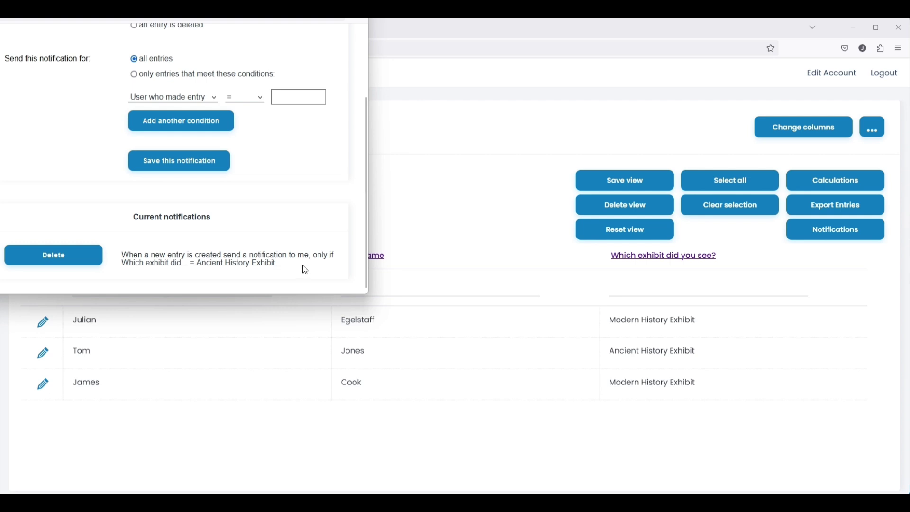
{"action": "scroll", "coordinate": [299, 259], "scroll_direction": "up", "scroll_amount": 5}
{"action": "left_click", "coordinate": [479, 129]}
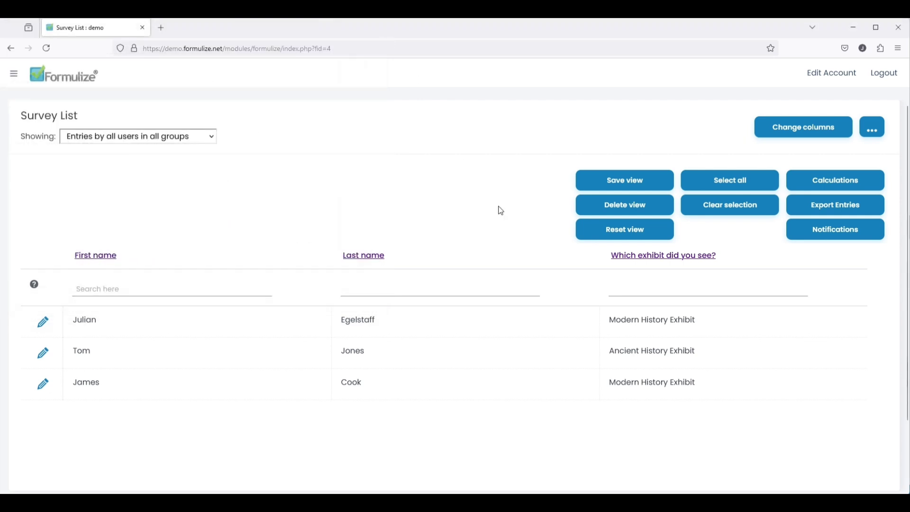
- Export the Survey entries to CSV, check its three rows in Excel, then close it
{"action": "left_click", "coordinate": [844, 211]}
{"action": "left_click", "coordinate": [171, 93]}
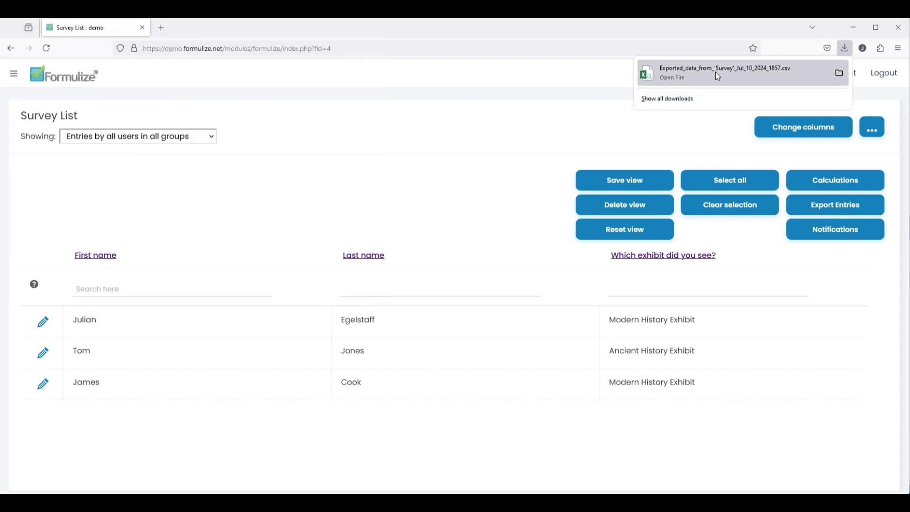
{"action": "left_click", "coordinate": [718, 74]}
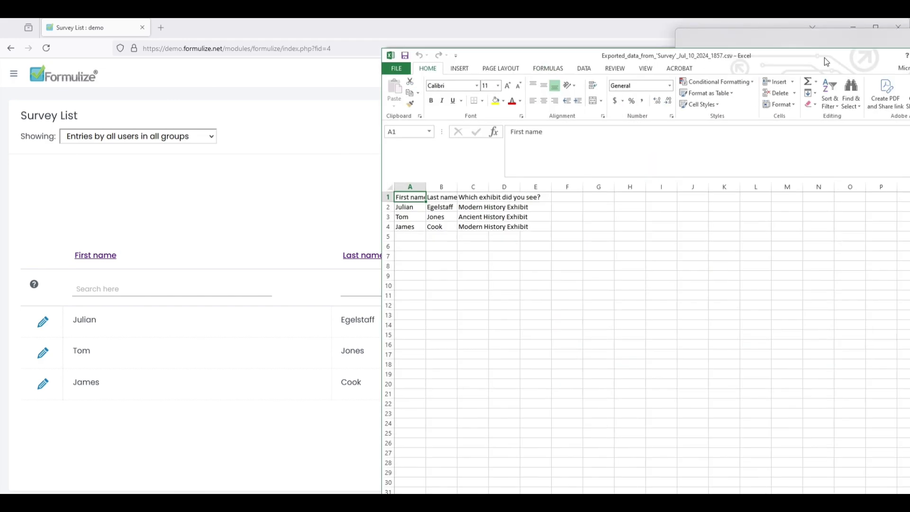
{"action": "scroll", "coordinate": [243, 214], "scroll_direction": "up", "scroll_amount": 8}
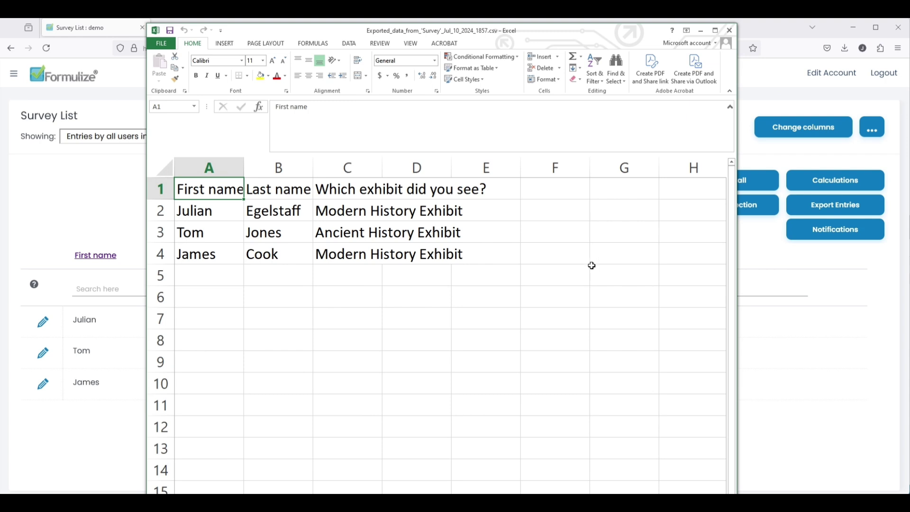
{"action": "left_click", "coordinate": [729, 29]}
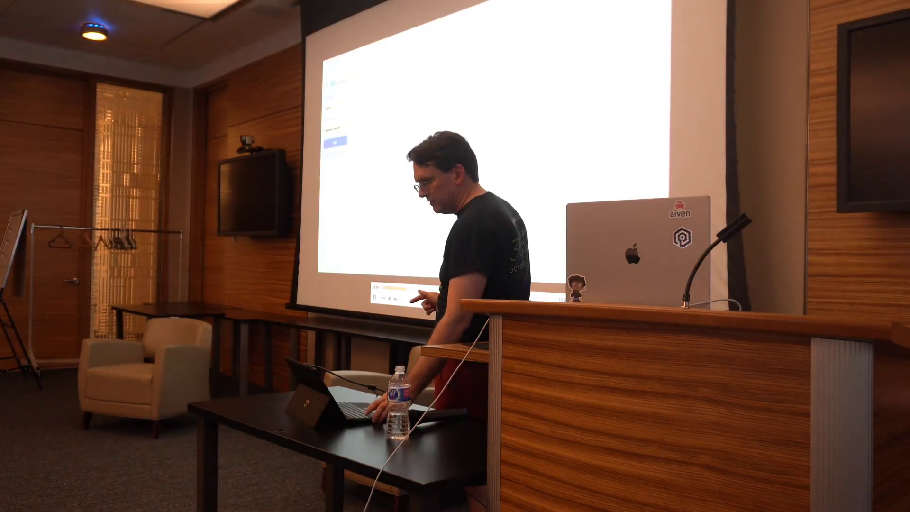
{"action": "key", "text": "alt+Tab"}
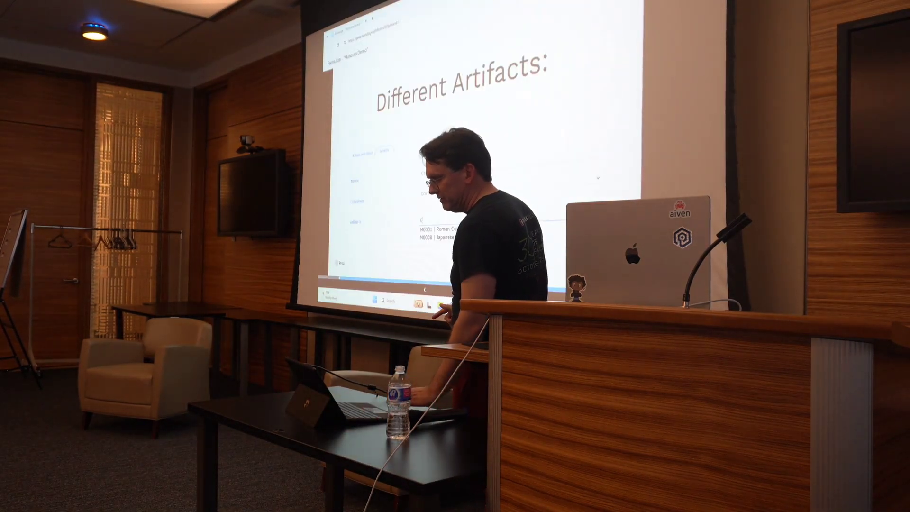